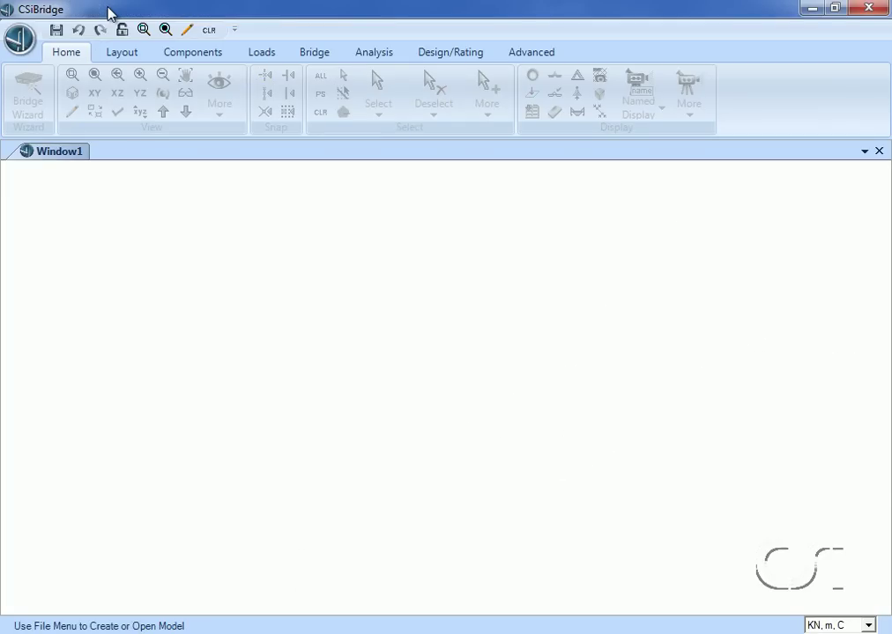
Create a new blank model initialized from defaults with KN, m, C units
click(21, 38)
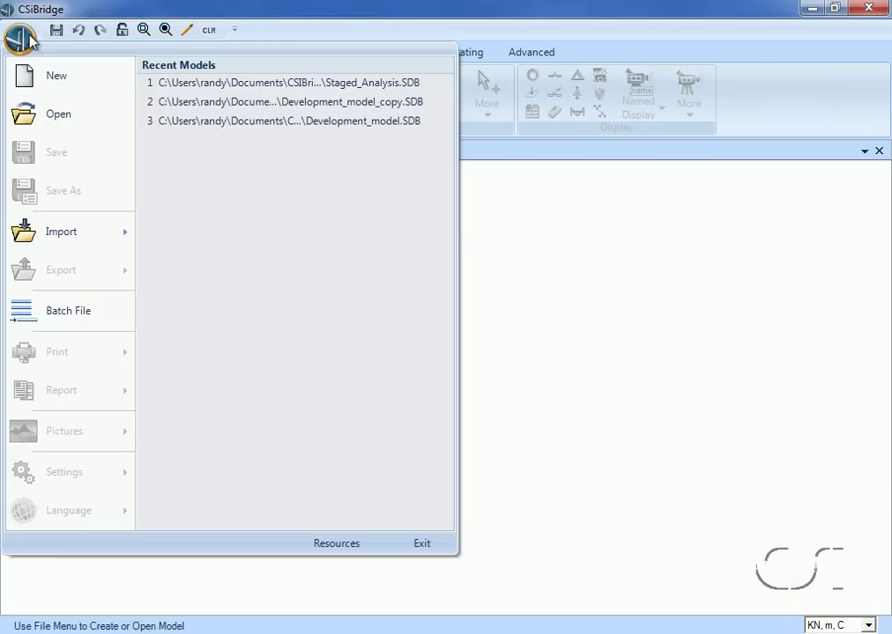
click(53, 79)
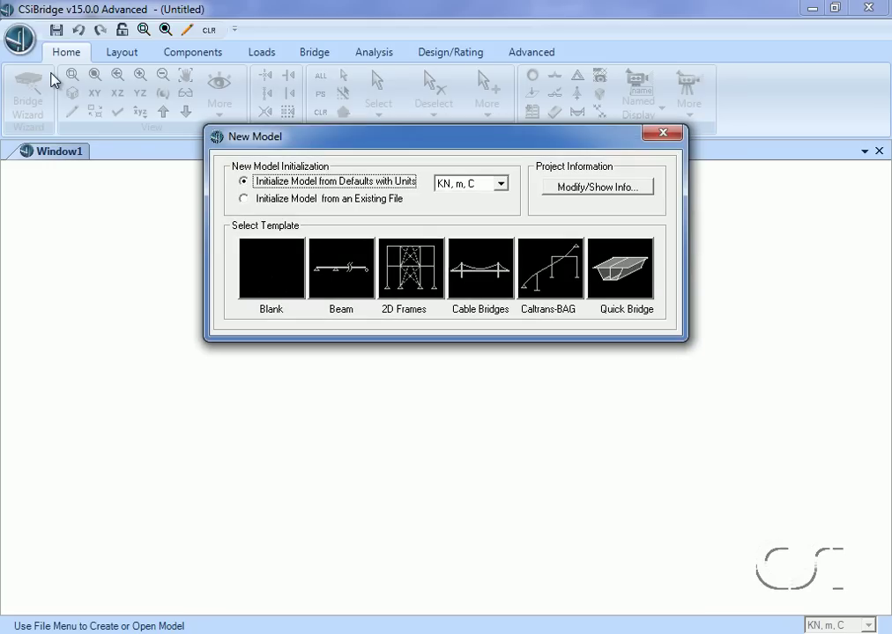
click(500, 184)
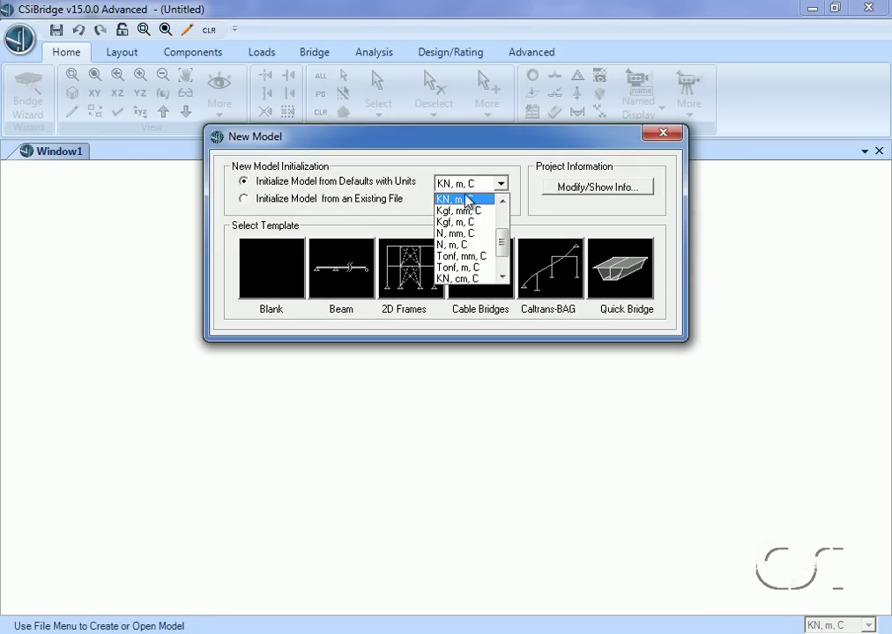
click(476, 203)
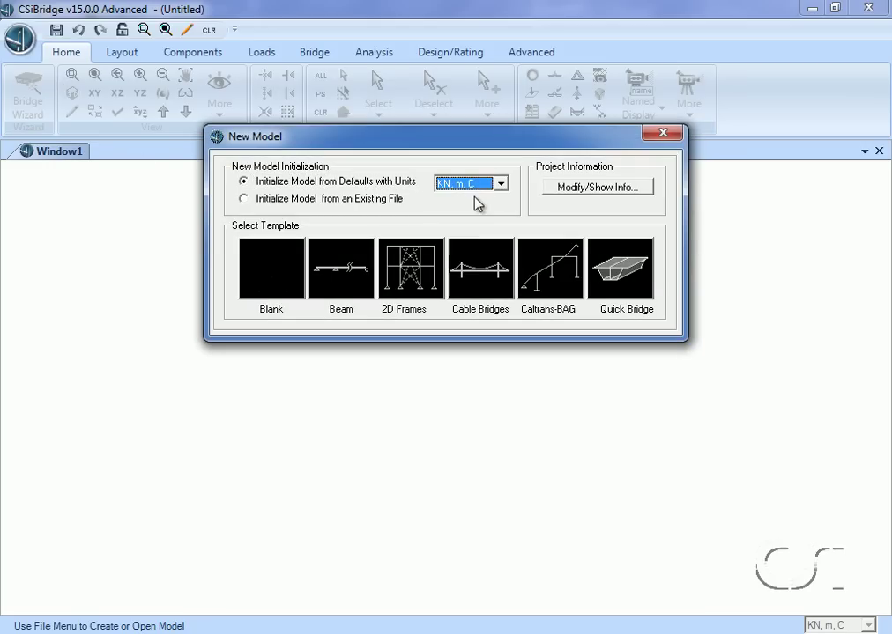
click(287, 270)
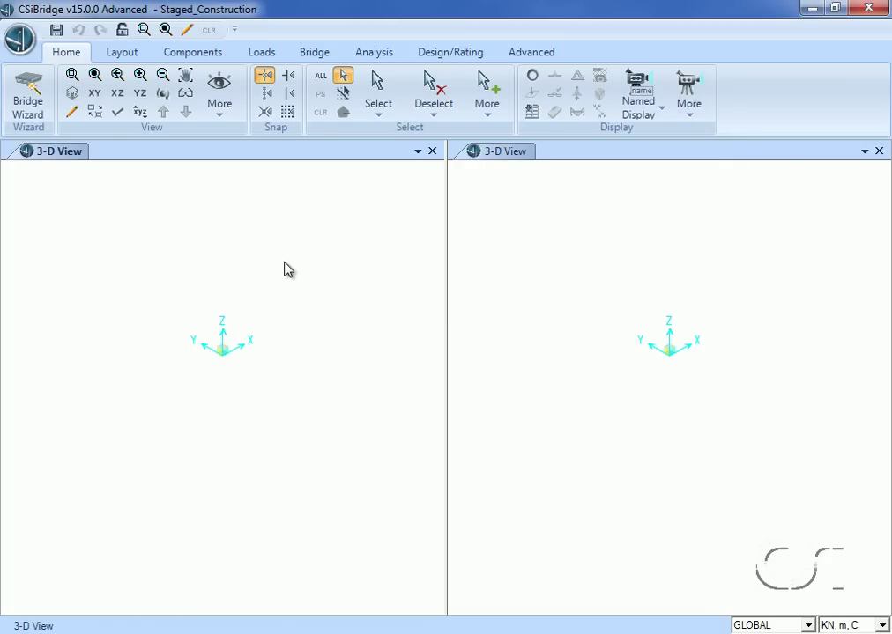
Add a bridge layout line starting at Global X -100 with end station 200 m, and close the second 3-D view
click(123, 53)
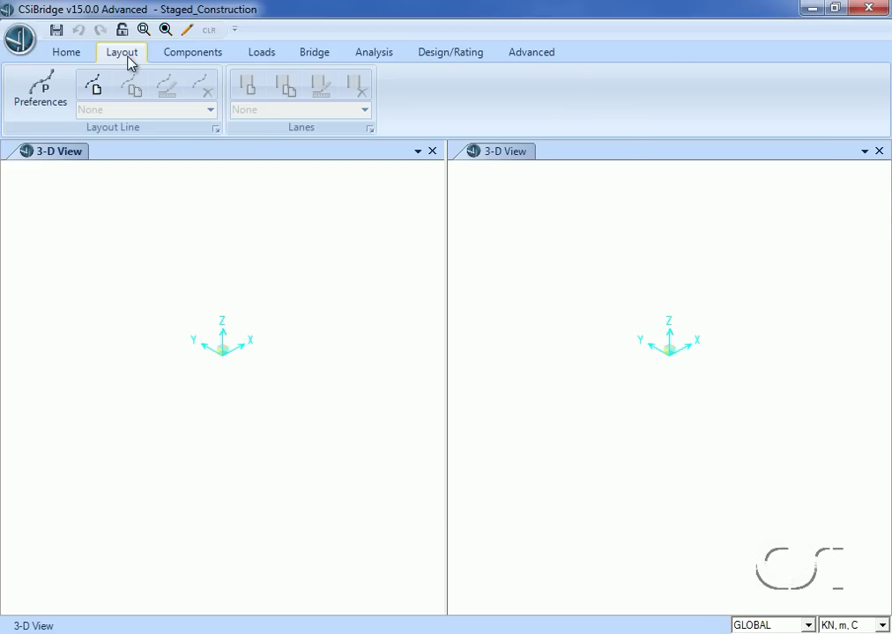
click(95, 86)
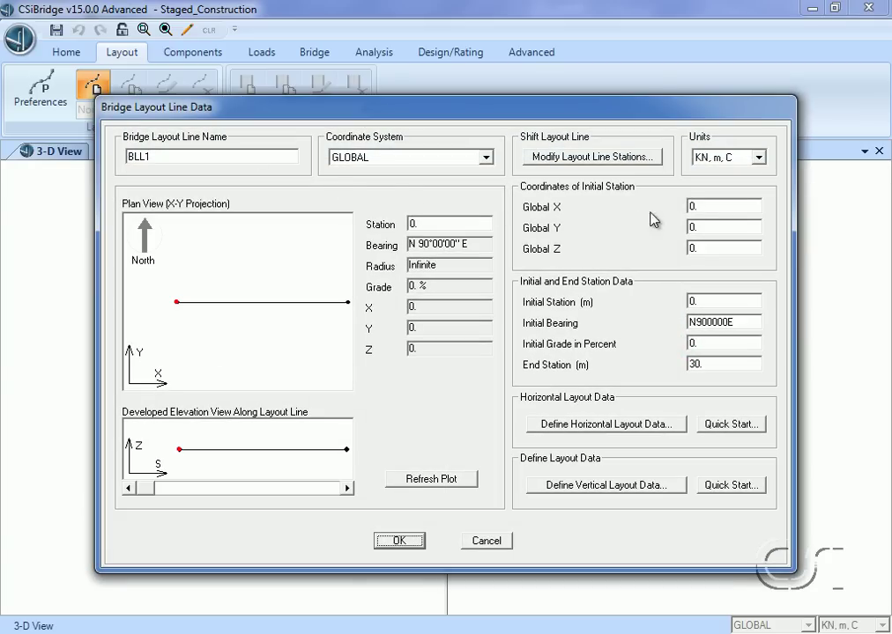
double_click(699, 208)
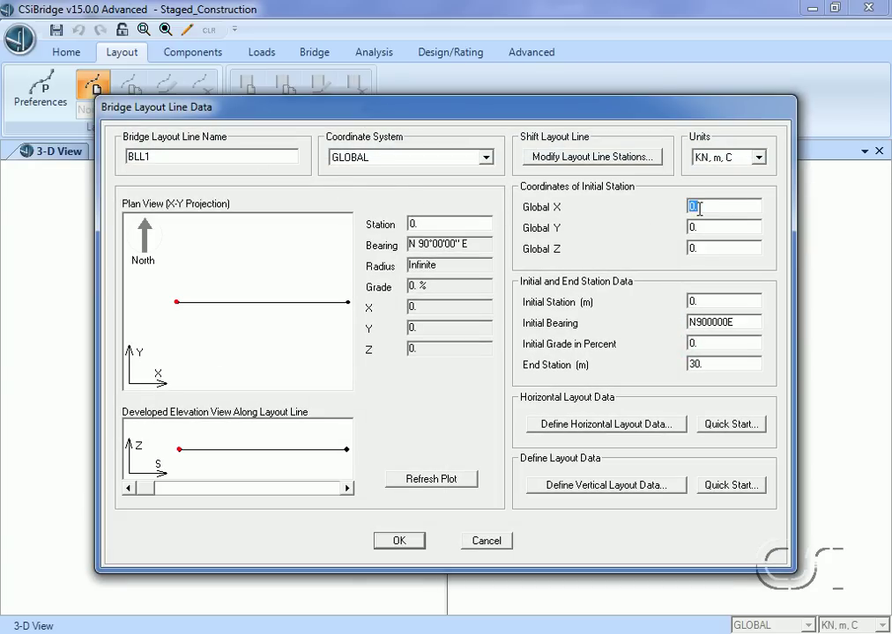
text(-100)
double_click(707, 363)
text(200)
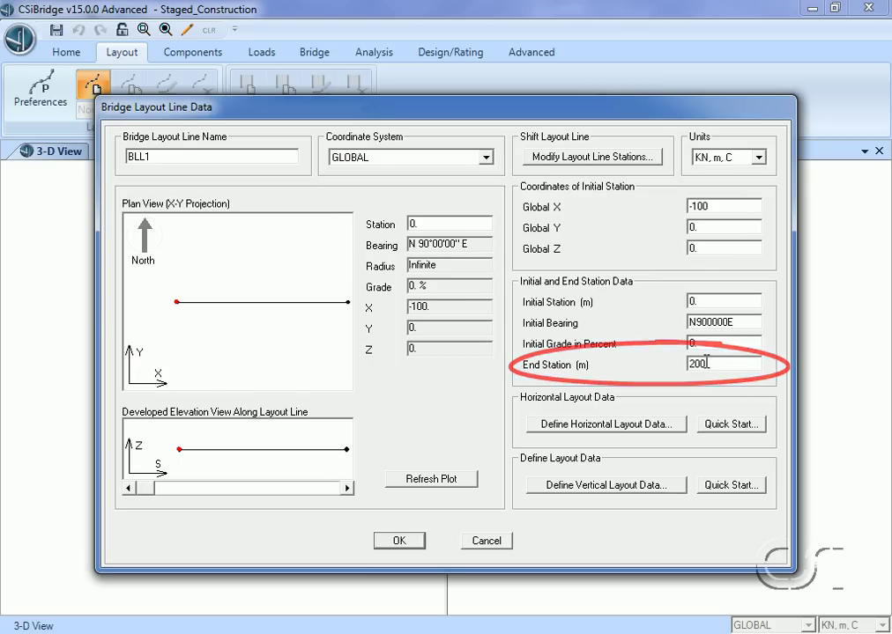
click(402, 542)
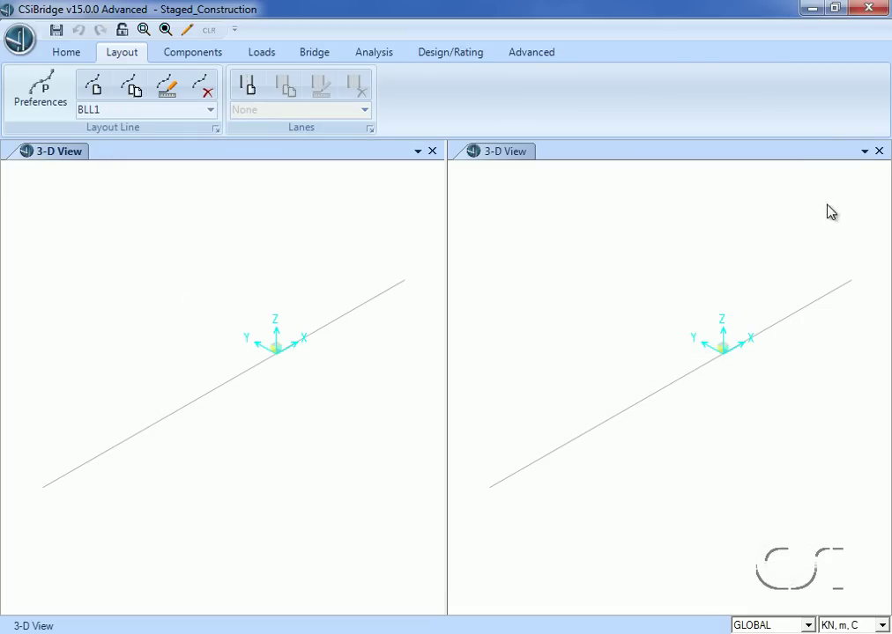
click(878, 151)
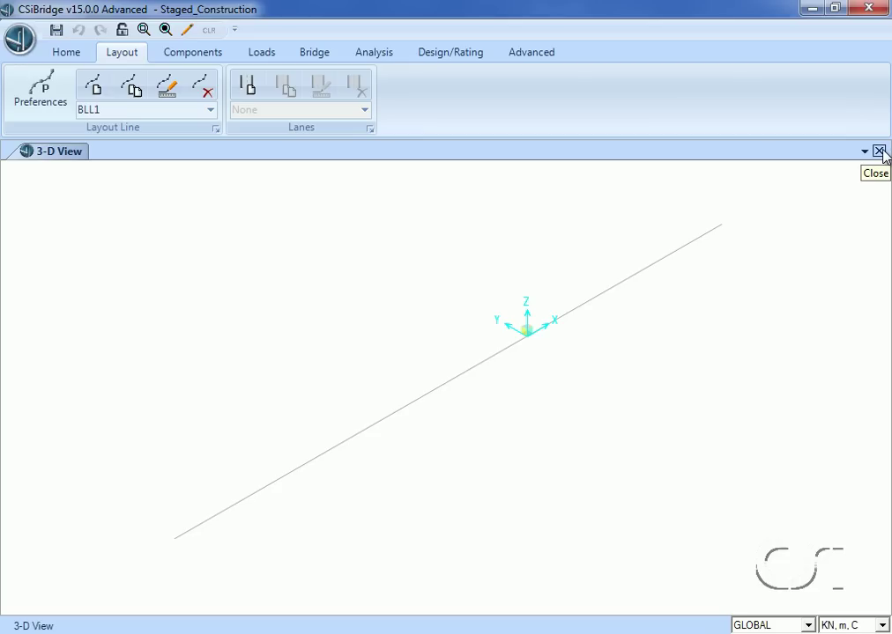
Start a new frame section property of the Steel type with a Pipe shape
click(207, 55)
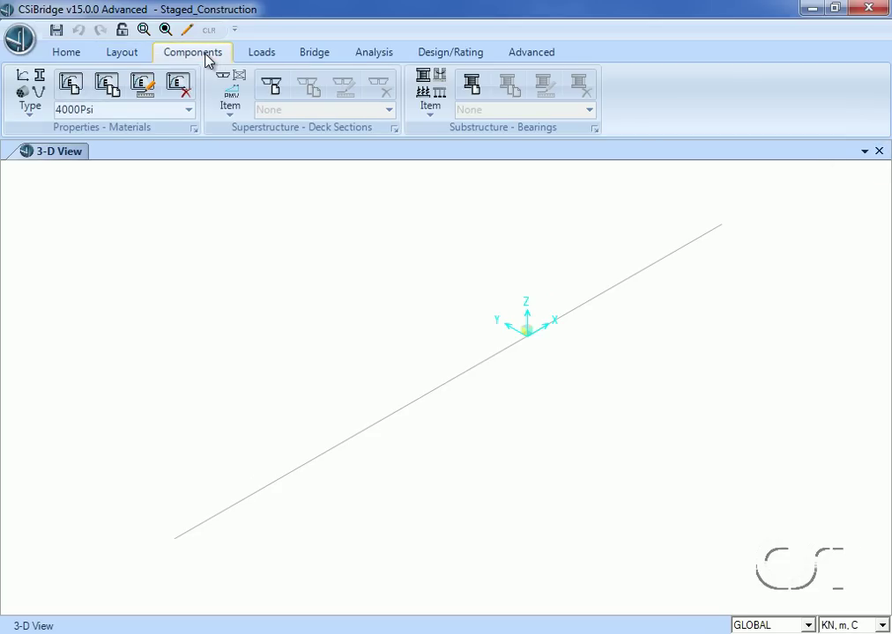
click(40, 88)
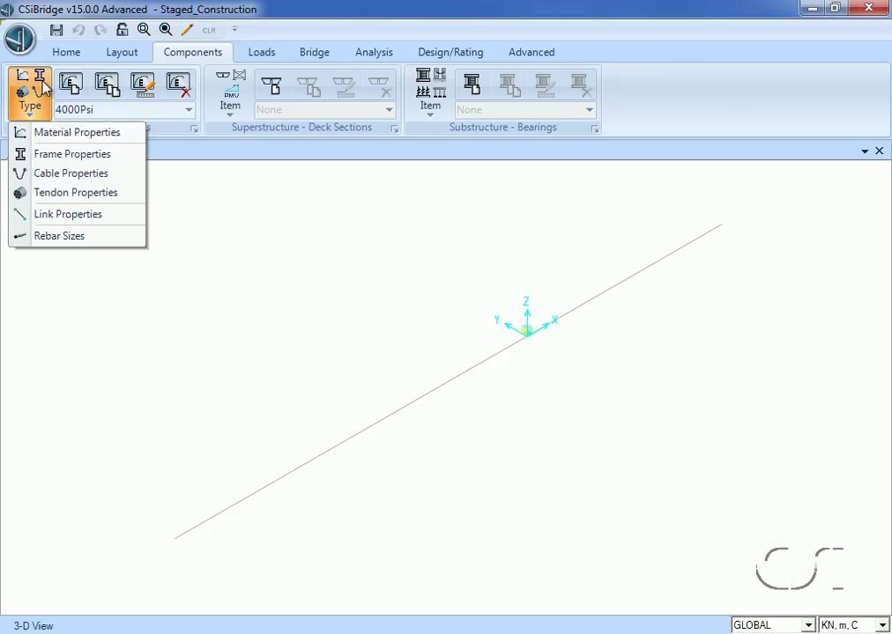
click(75, 155)
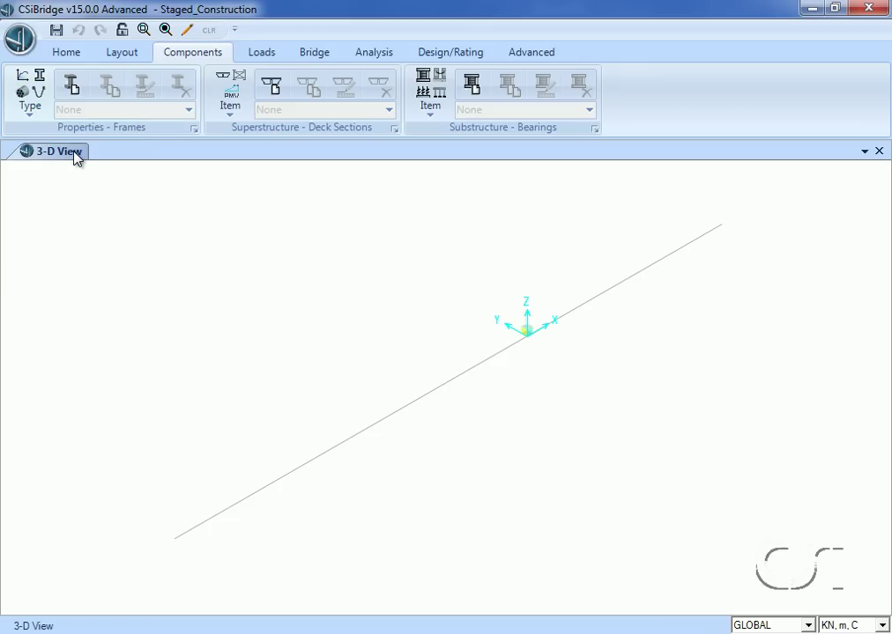
click(83, 92)
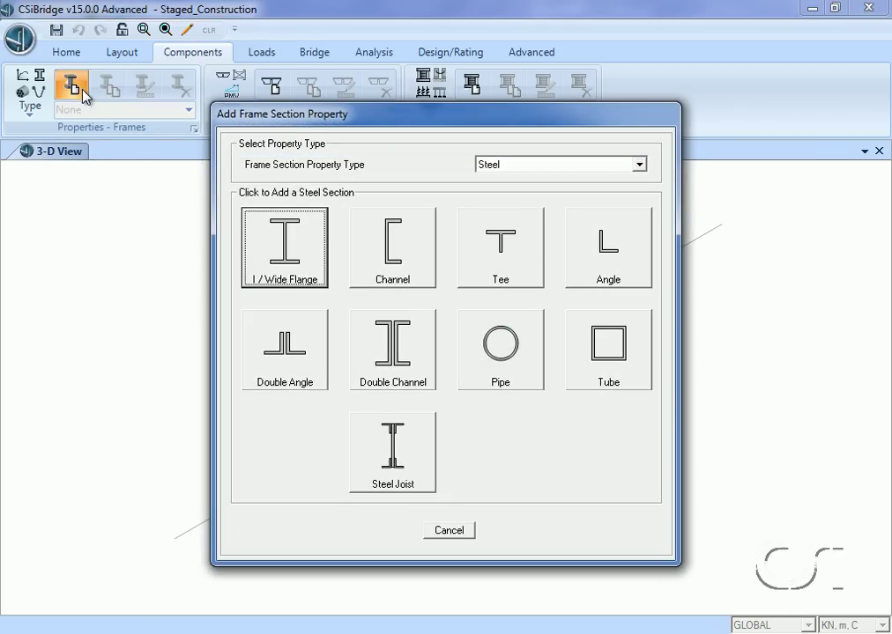
click(527, 169)
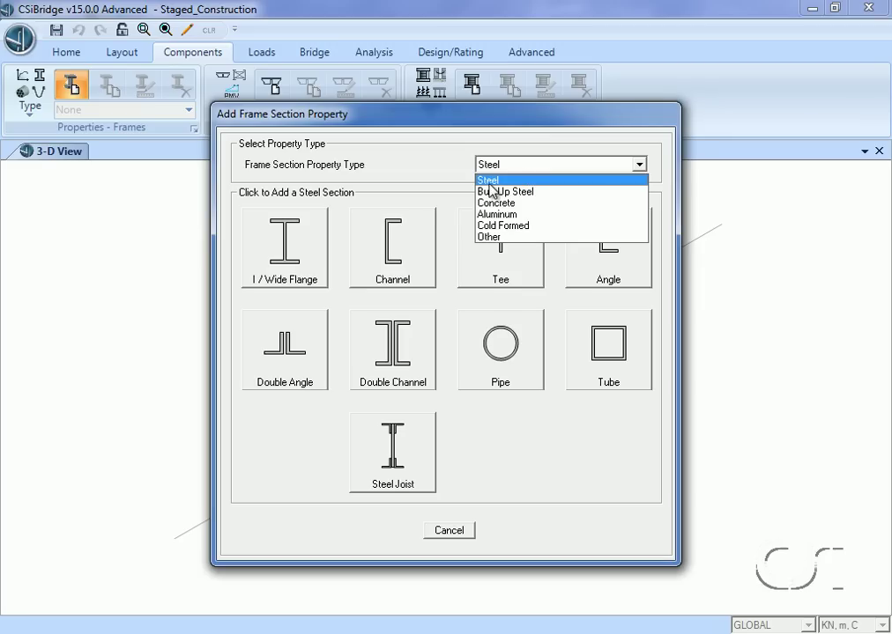
click(490, 181)
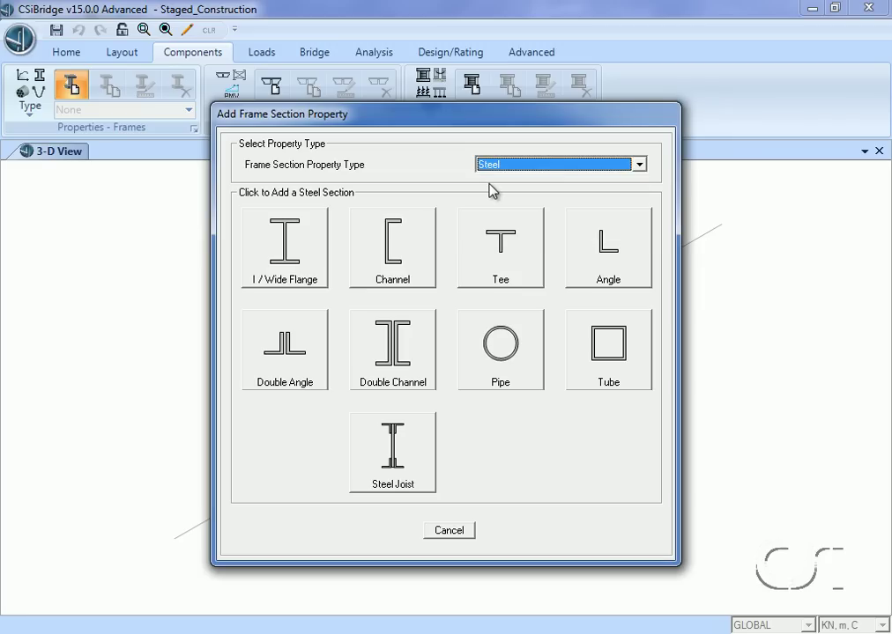
click(505, 344)
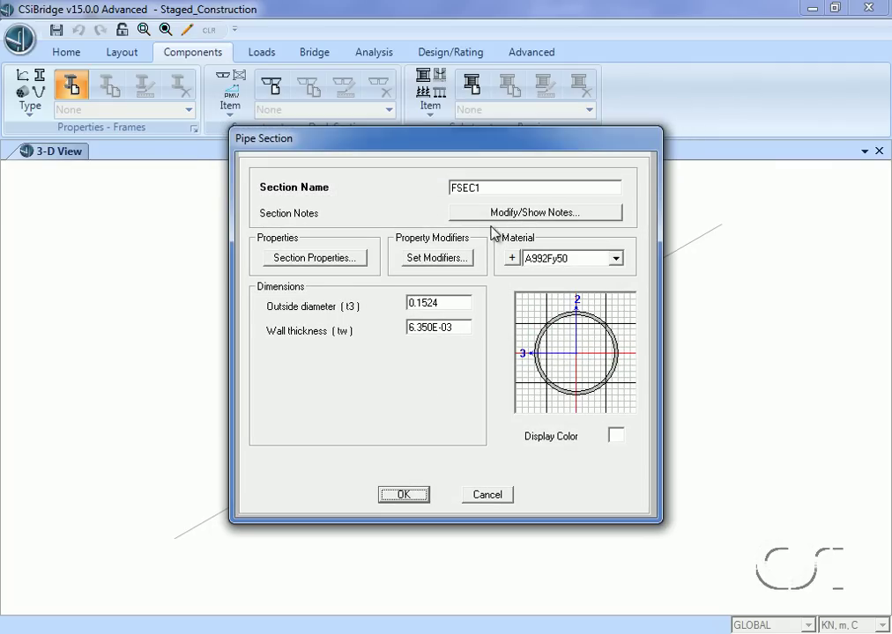
Define the pipe section as Pylon_bottom with outside diameter 1.2 m and wall thickness 0.05 m
double_click(487, 190)
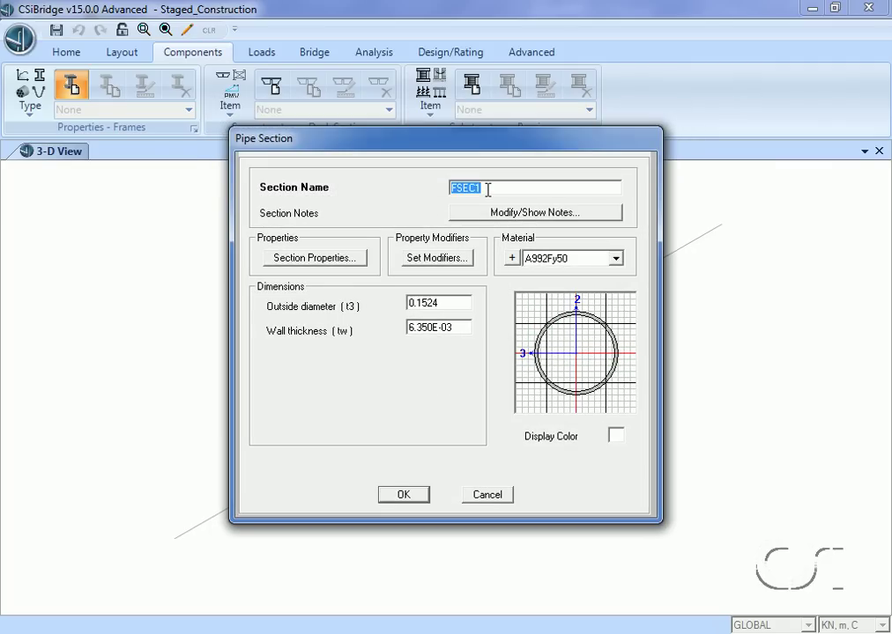
text(Pylon_bottom)
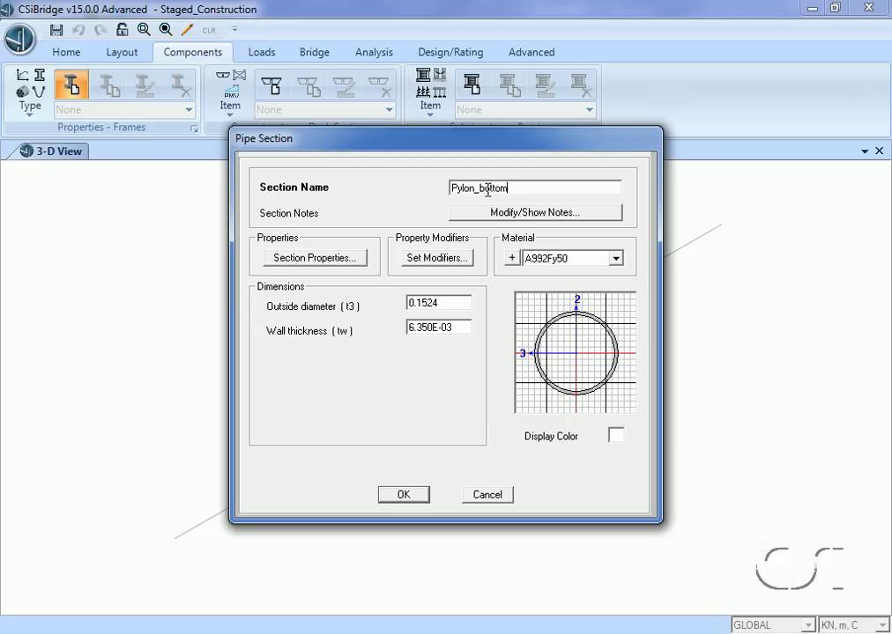
double_click(438, 302)
text(1.2)
double_click(457, 328)
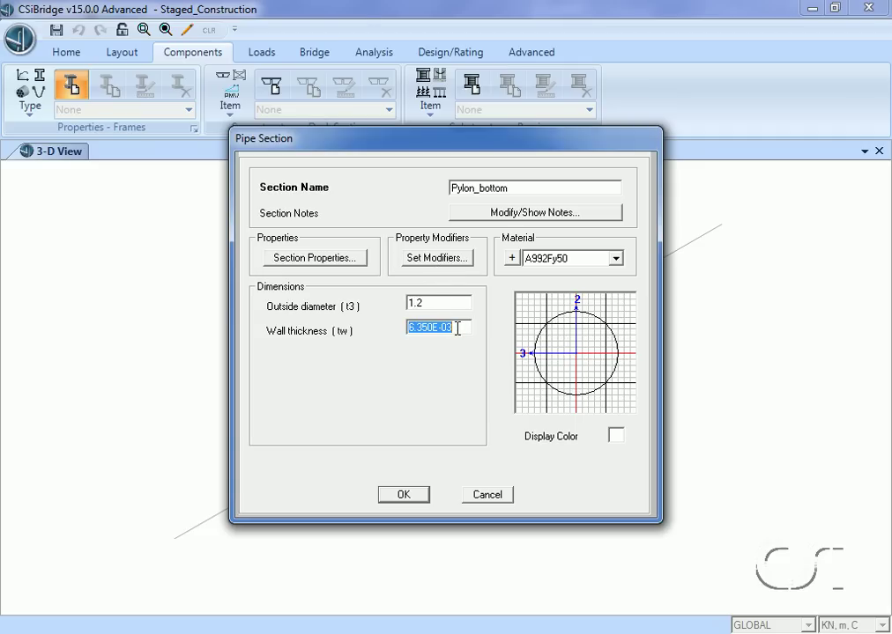
text(0.05)
click(415, 497)
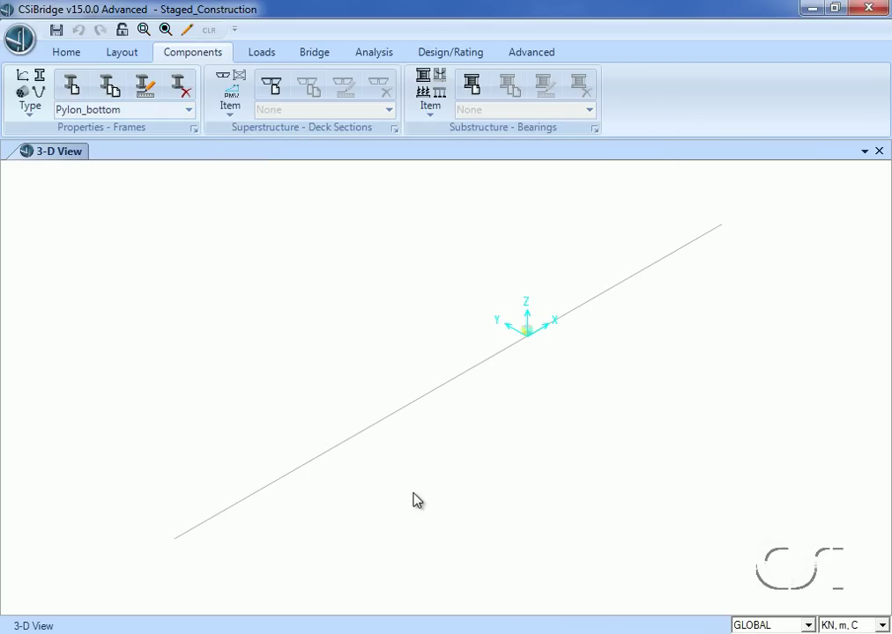
Add a second steel pipe section named Pylon_top with outside diameter 0.6 m and wall thickness 0.05 m
click(72, 84)
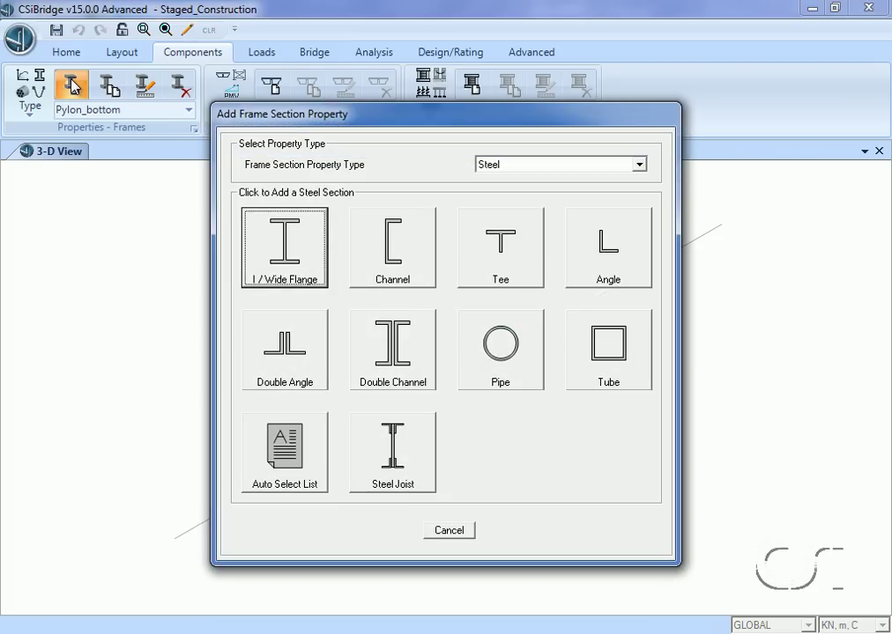
click(494, 349)
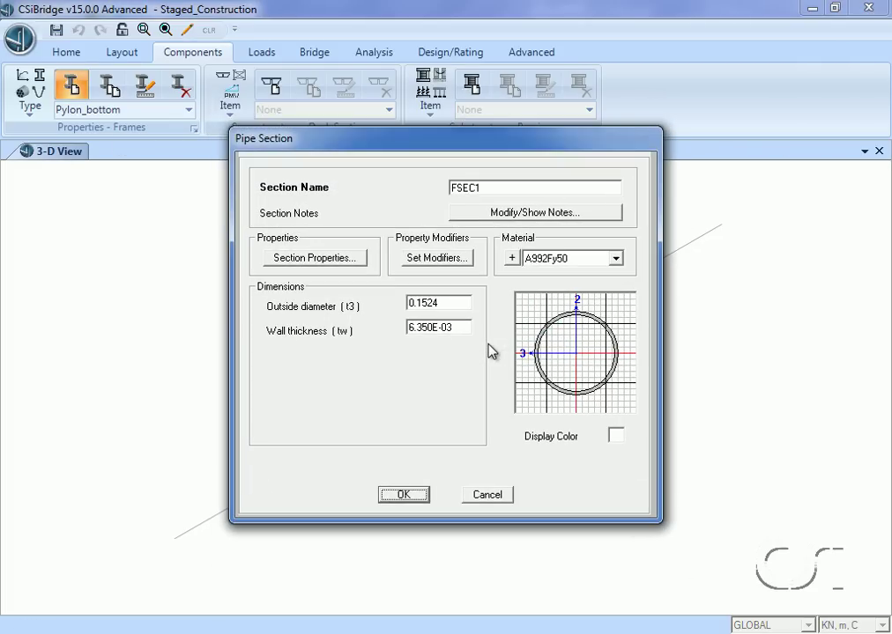
double_click(492, 188)
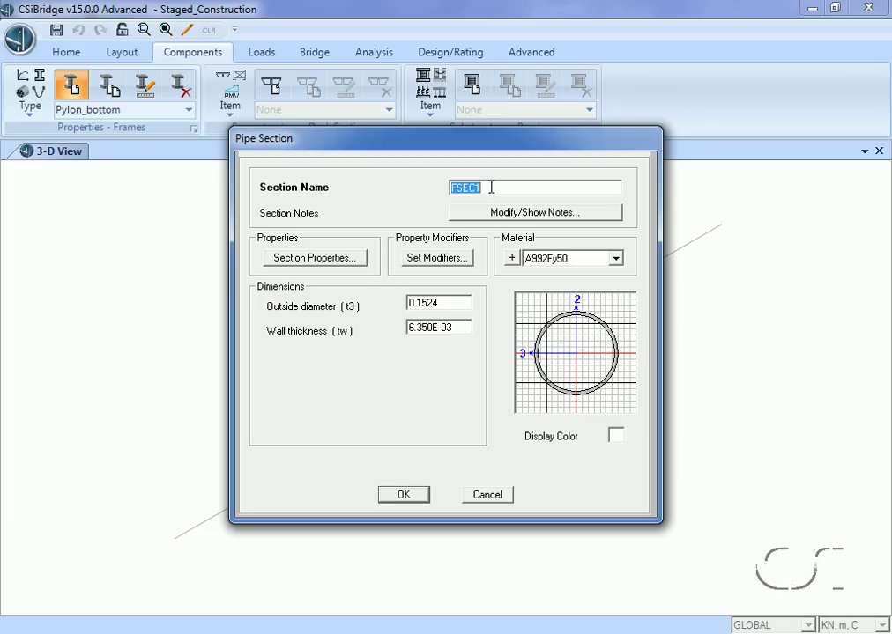
text(Pylon_top)
double_click(445, 307)
text(0.6)
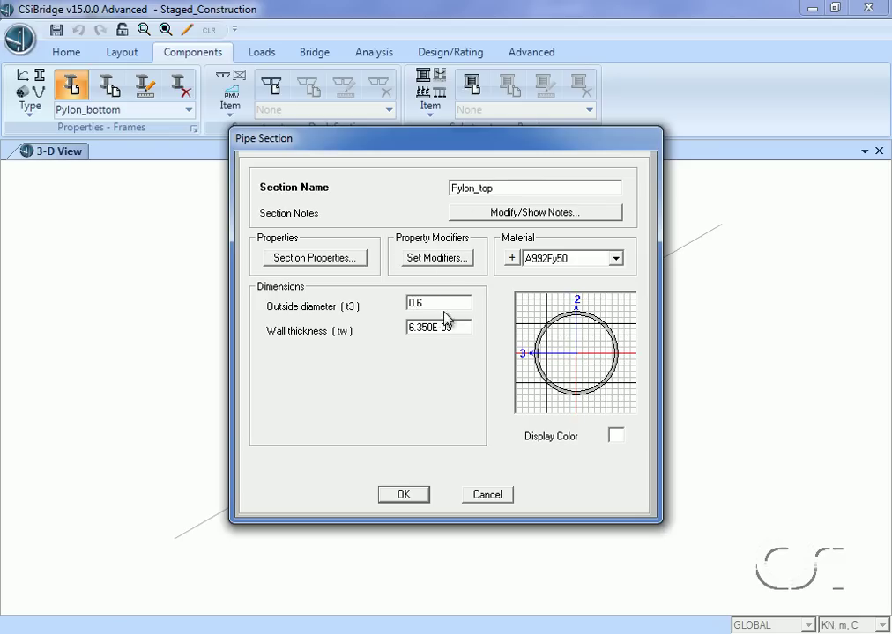
double_click(459, 330)
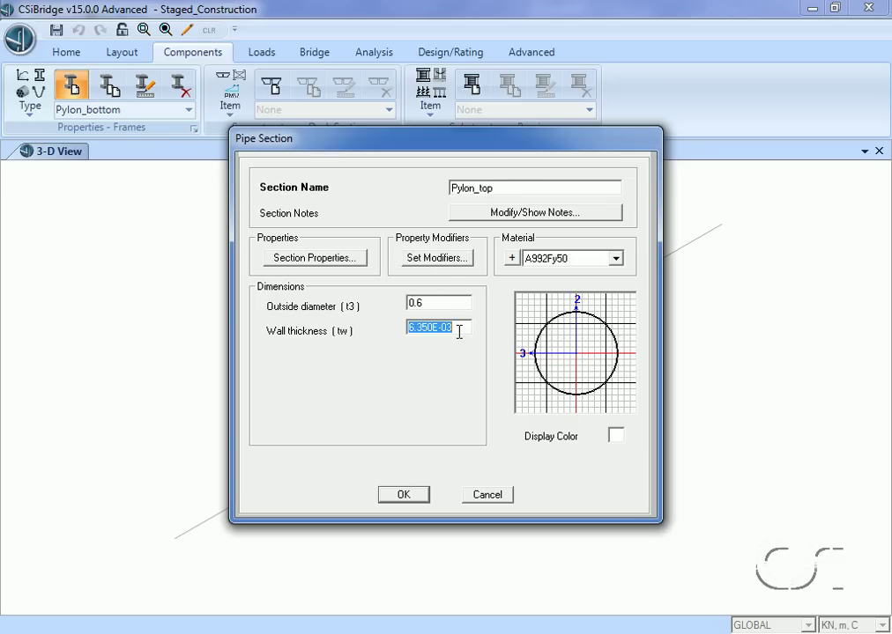
text(0.05)
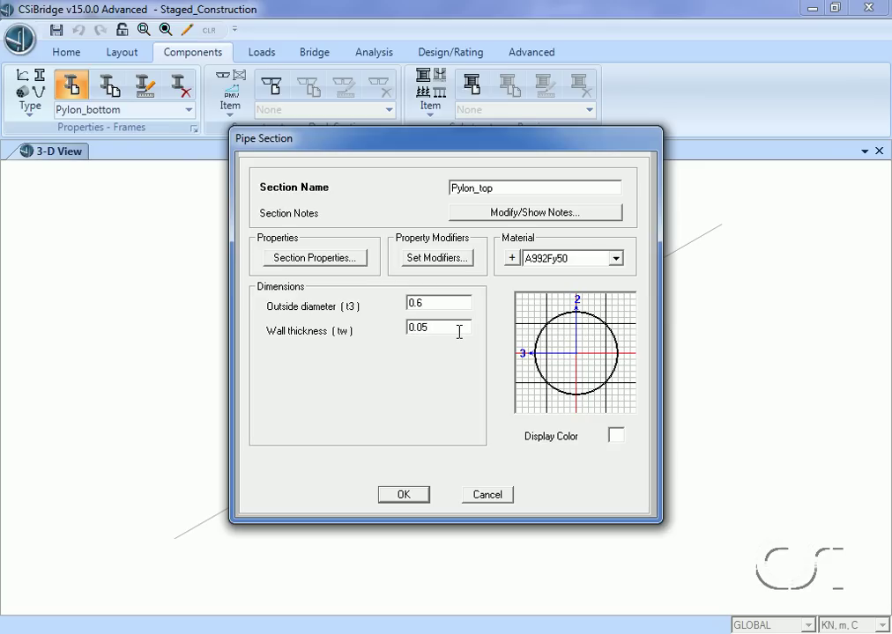
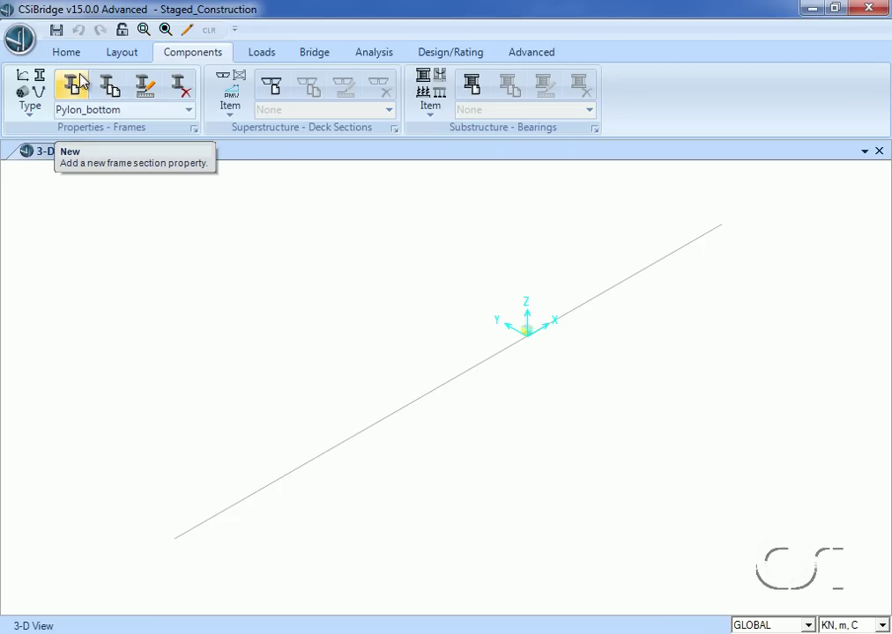
Start a new frame section of type Other as a Nonprismatic section and name it Pylon
click(79, 81)
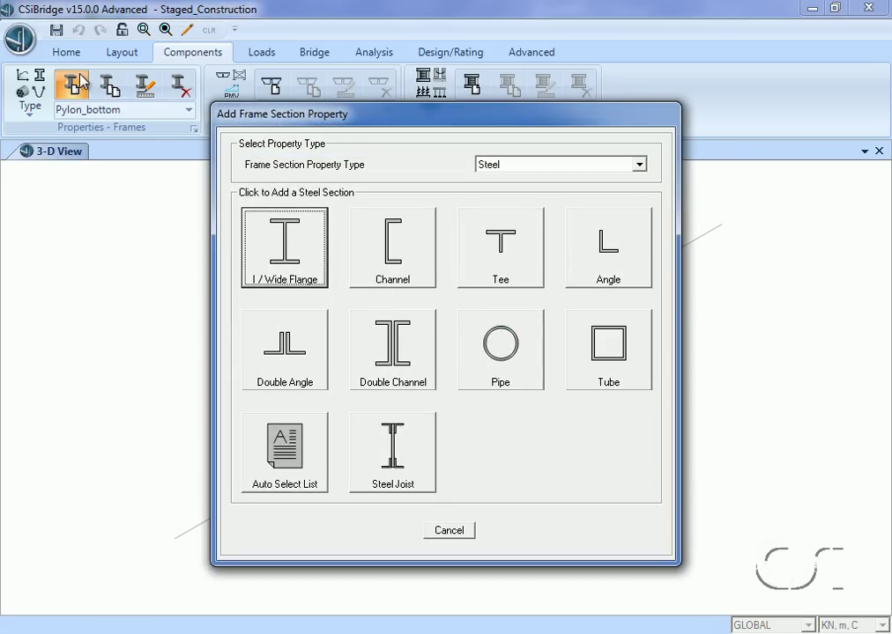
click(515, 170)
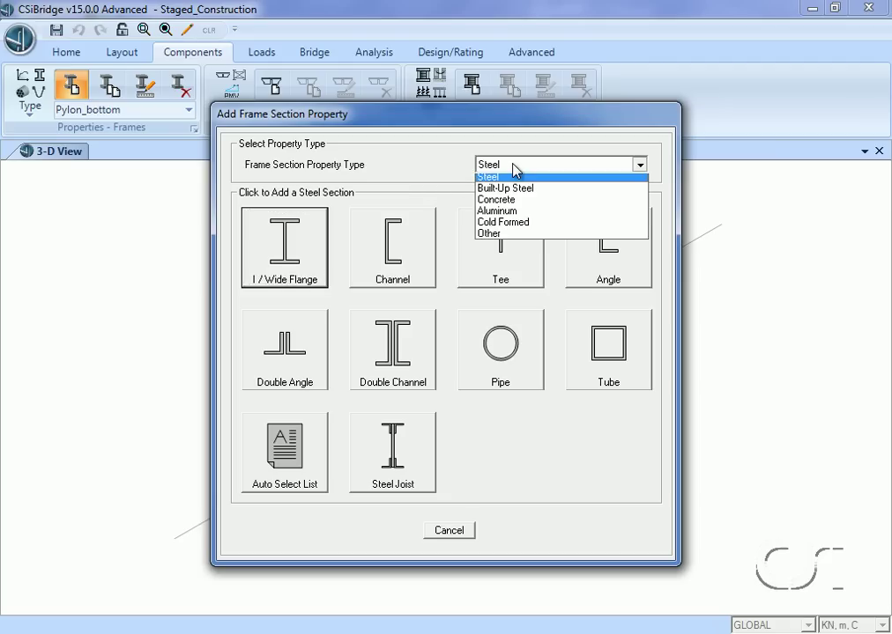
click(501, 238)
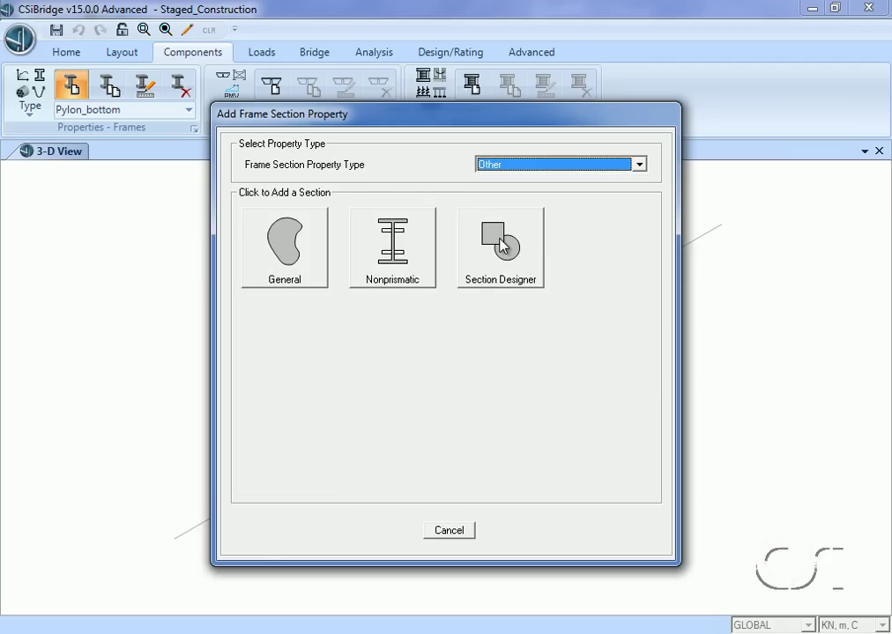
click(390, 267)
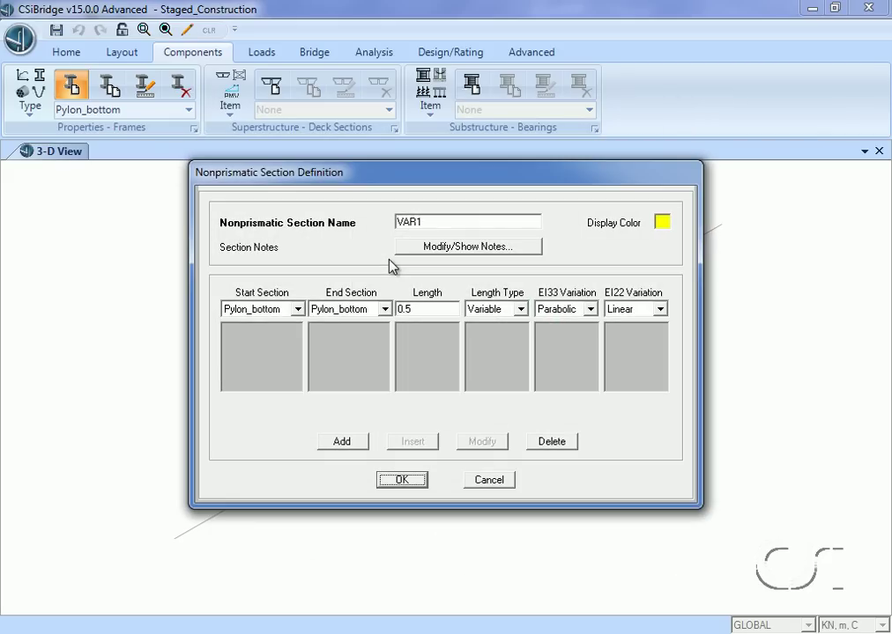
double_click(434, 223)
text(Pyl)
key(BackSpace)
text(lon)
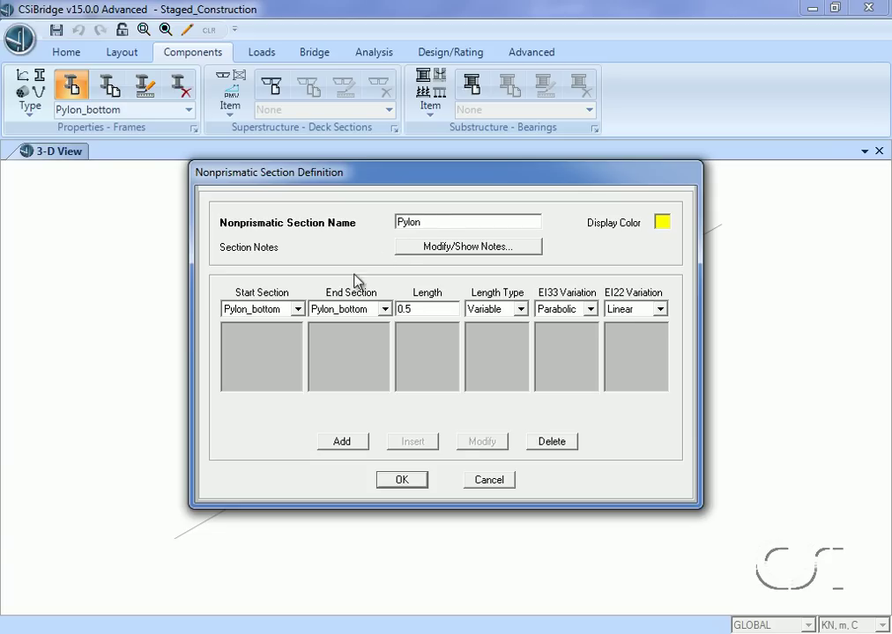
Add a Pylon_top to Pylon_bottom segment with variable length 1 and cubic EI33 and EI22 variation, and save the nonprismatic section
click(297, 310)
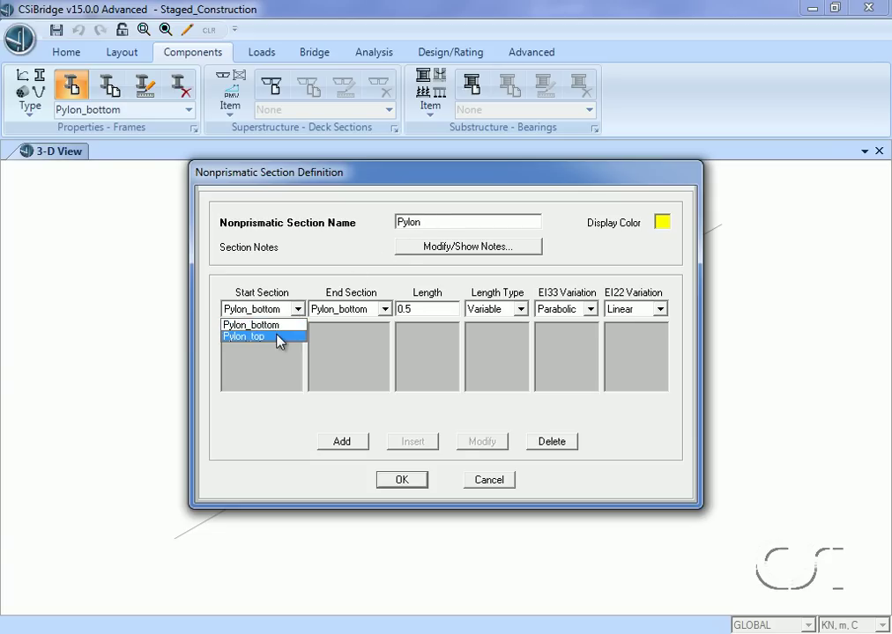
click(276, 339)
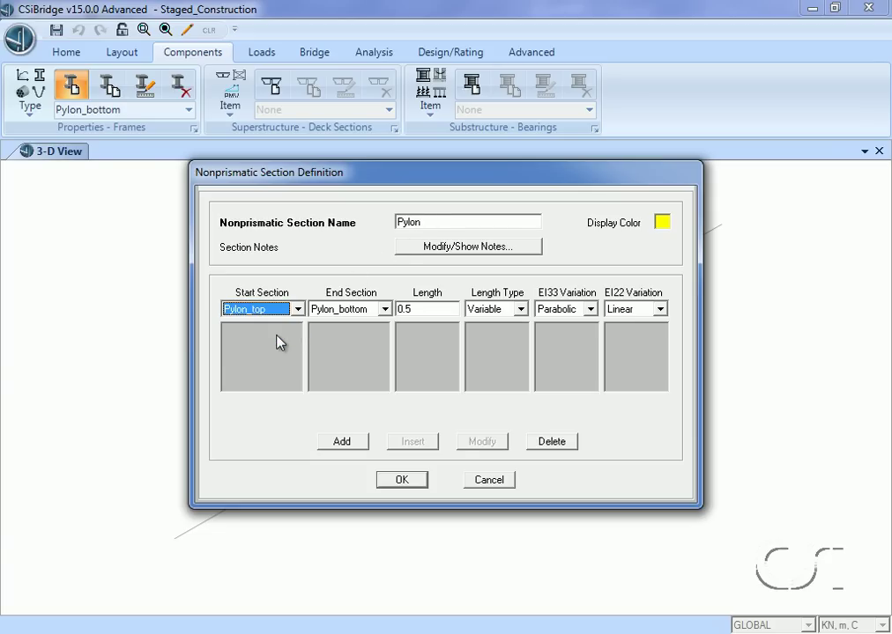
click(432, 310)
text(1)
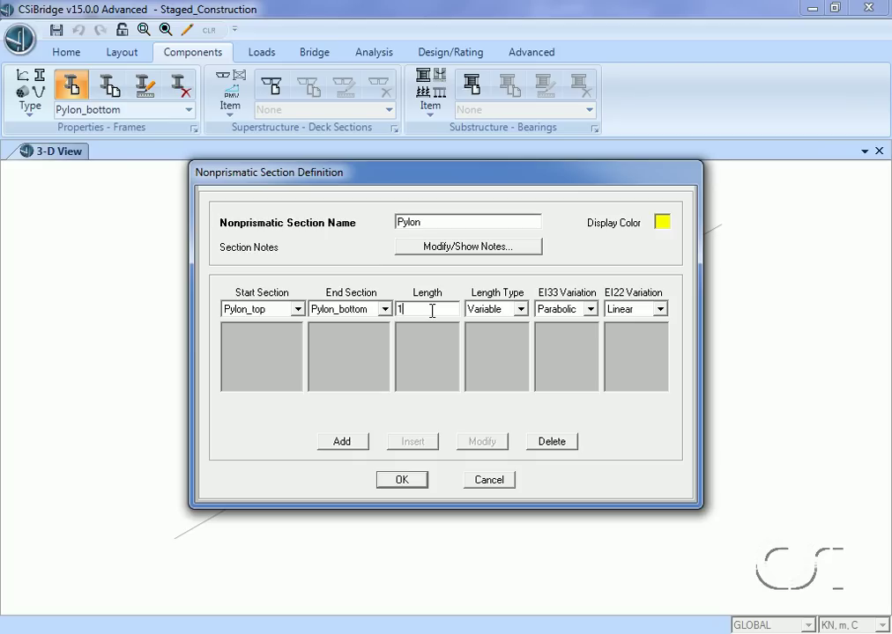
click(577, 312)
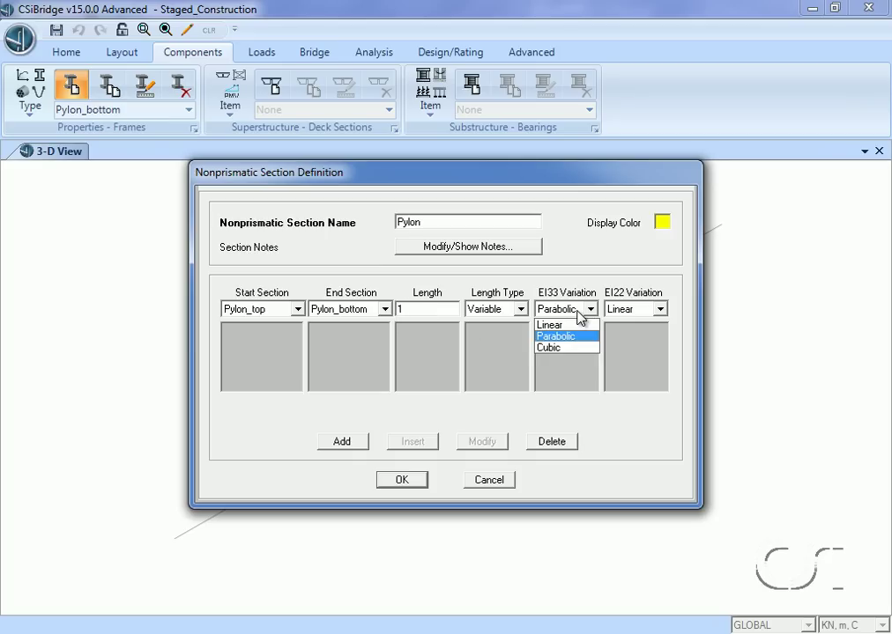
click(549, 347)
click(617, 313)
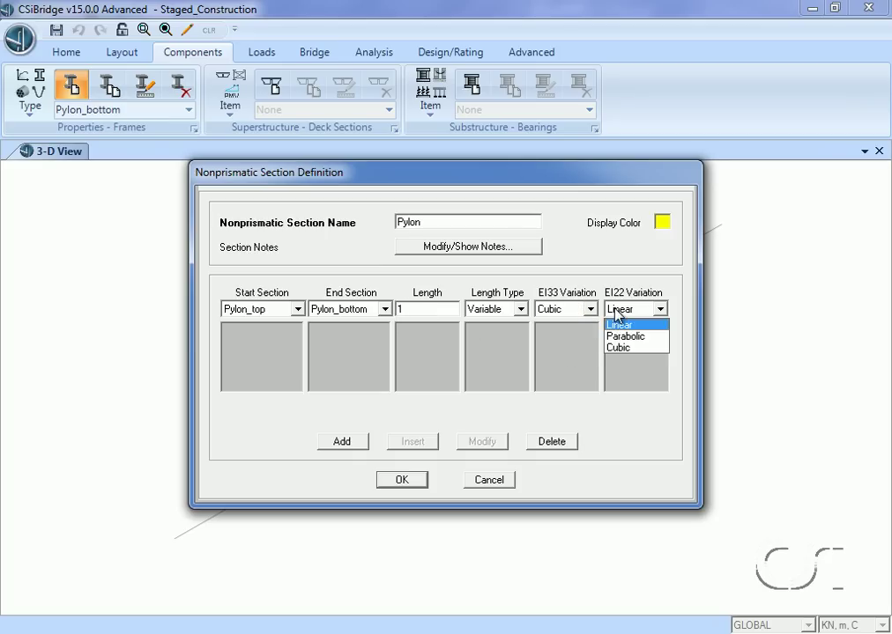
click(615, 351)
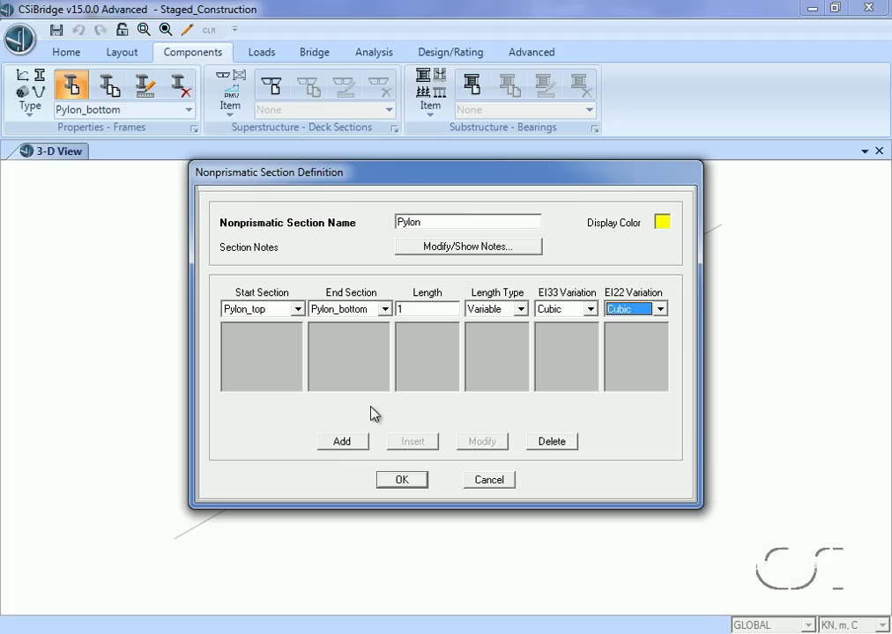
click(341, 443)
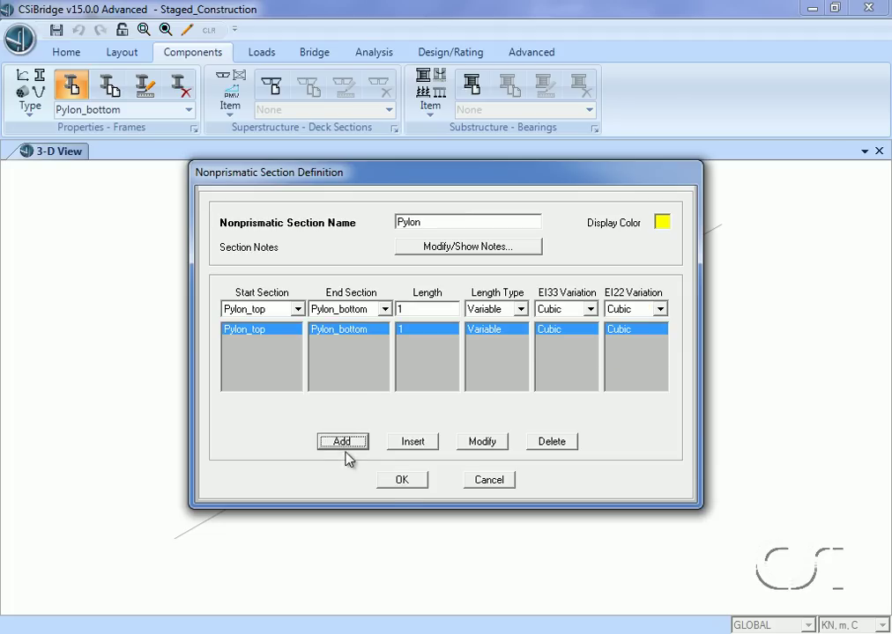
click(401, 480)
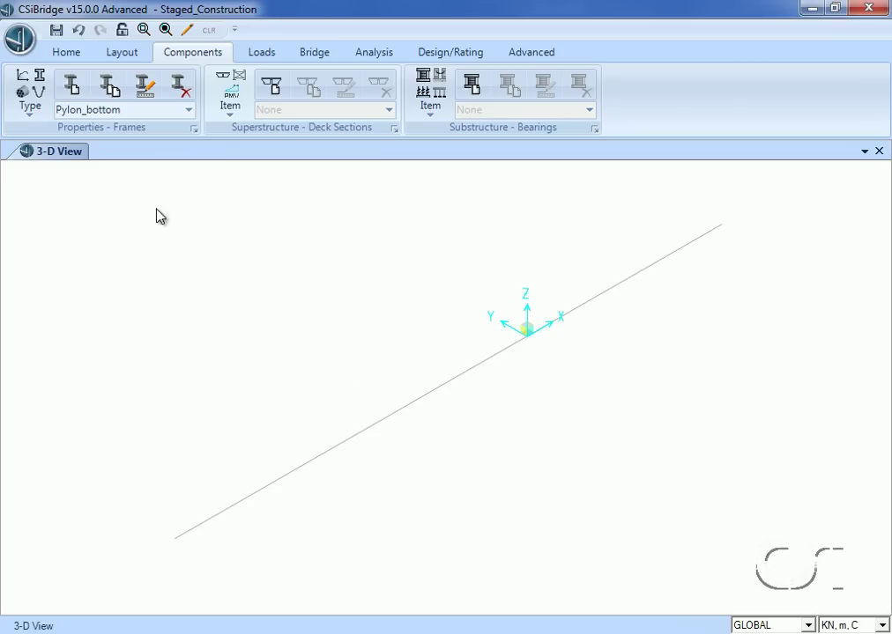
Set the view to the 2D X-Z plane at Y = 0
click(66, 53)
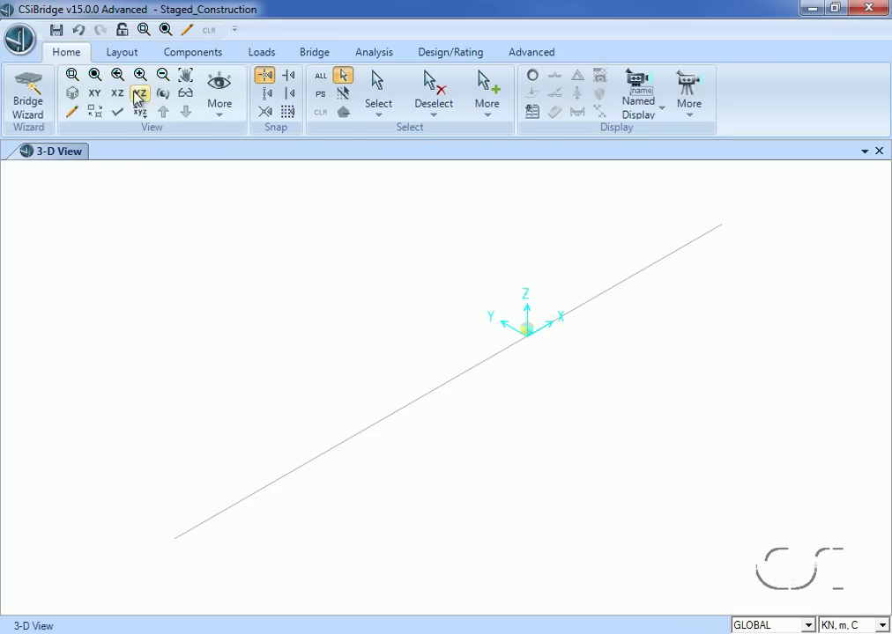
click(228, 106)
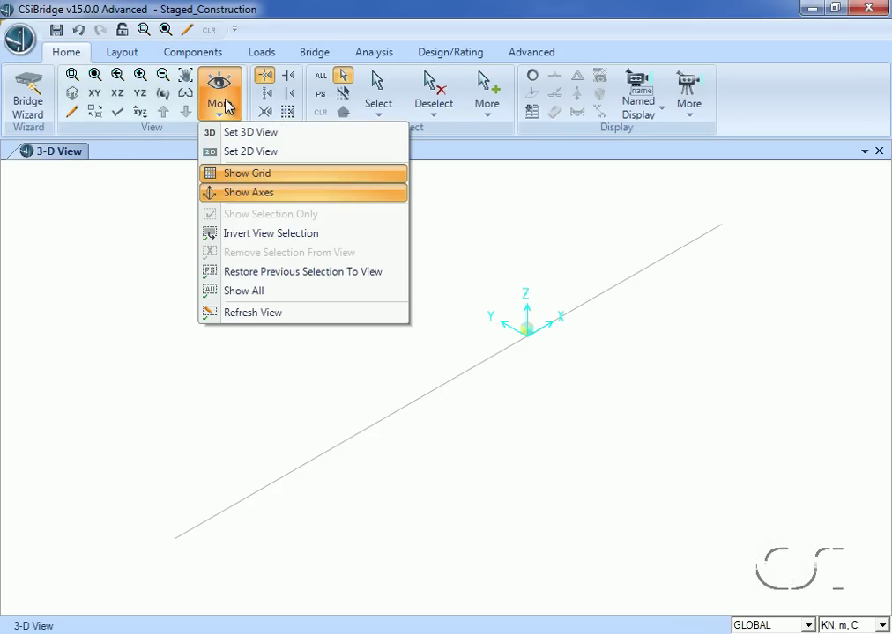
click(228, 153)
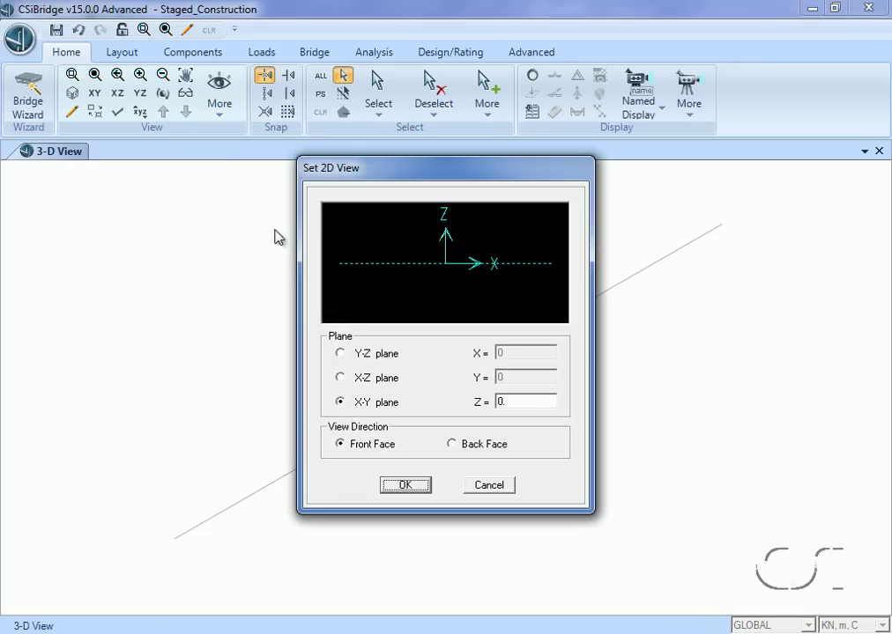
click(350, 380)
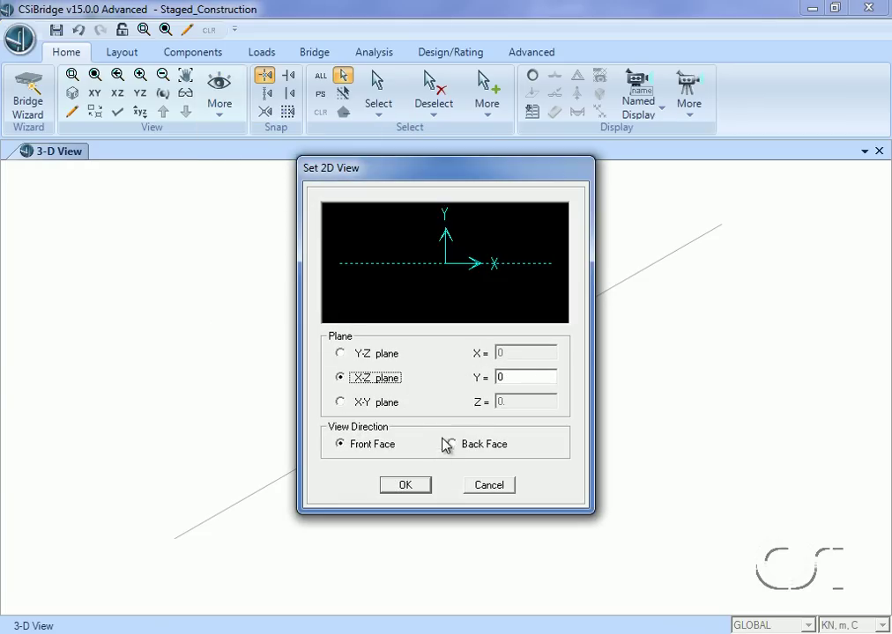
click(422, 486)
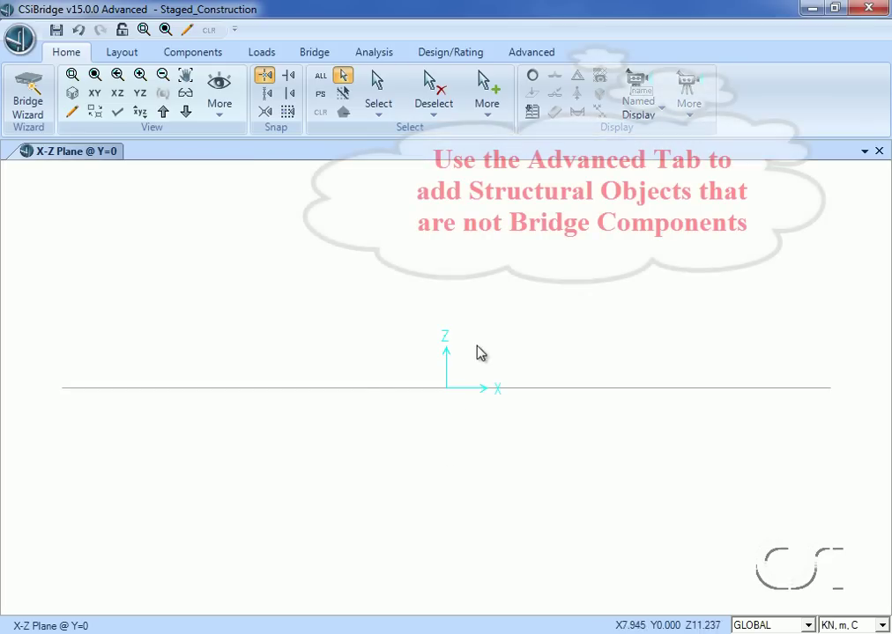
Draw a near-vertical straight frame with the Pylon section close to the origin, from about Z = 46 m down to about Z = -22.6 m
click(533, 58)
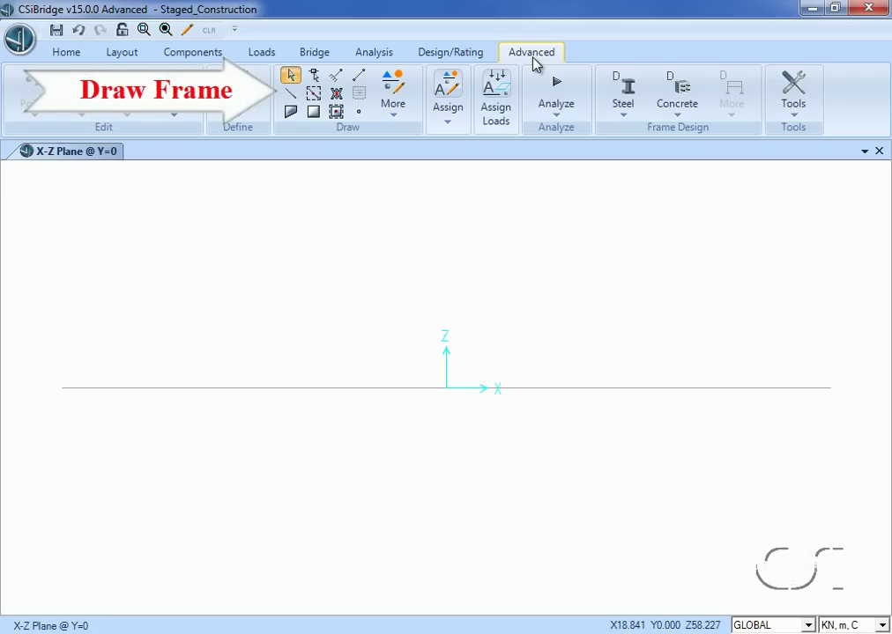
click(293, 95)
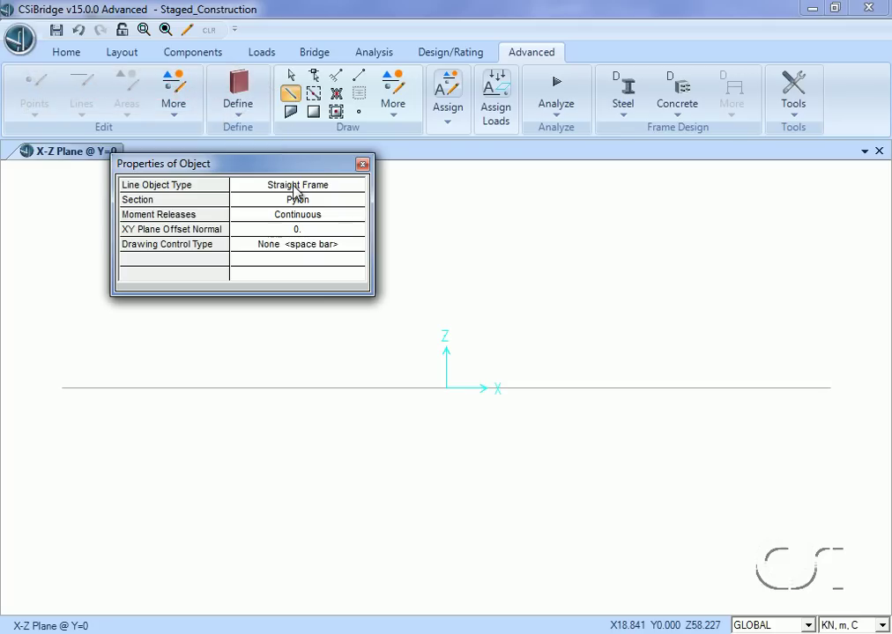
click(316, 201)
click(357, 205)
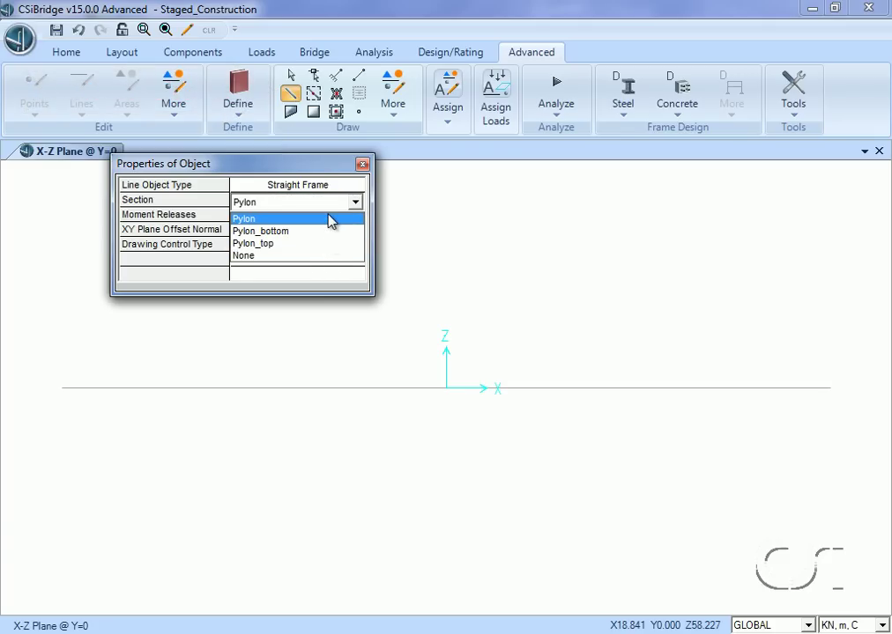
click(330, 219)
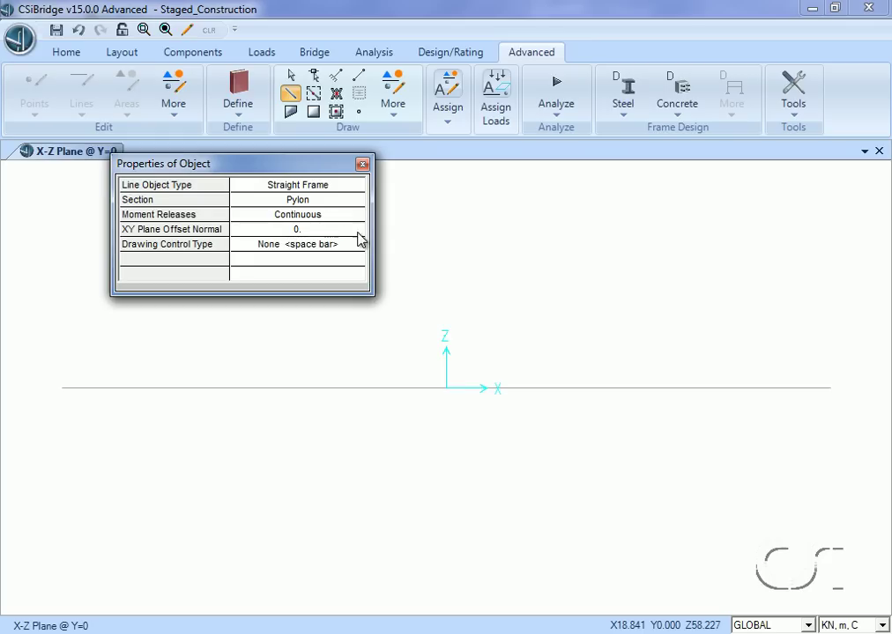
click(441, 220)
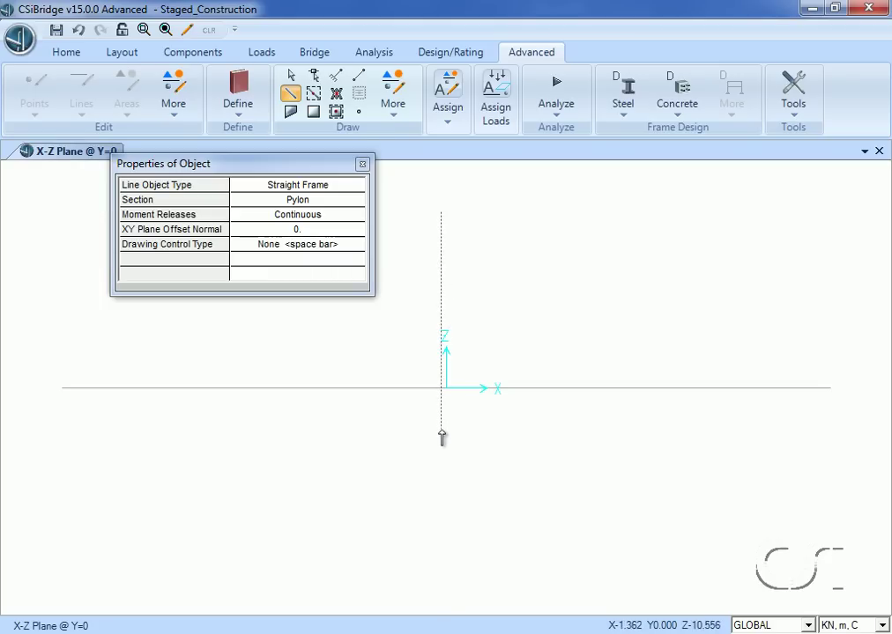
click(440, 480)
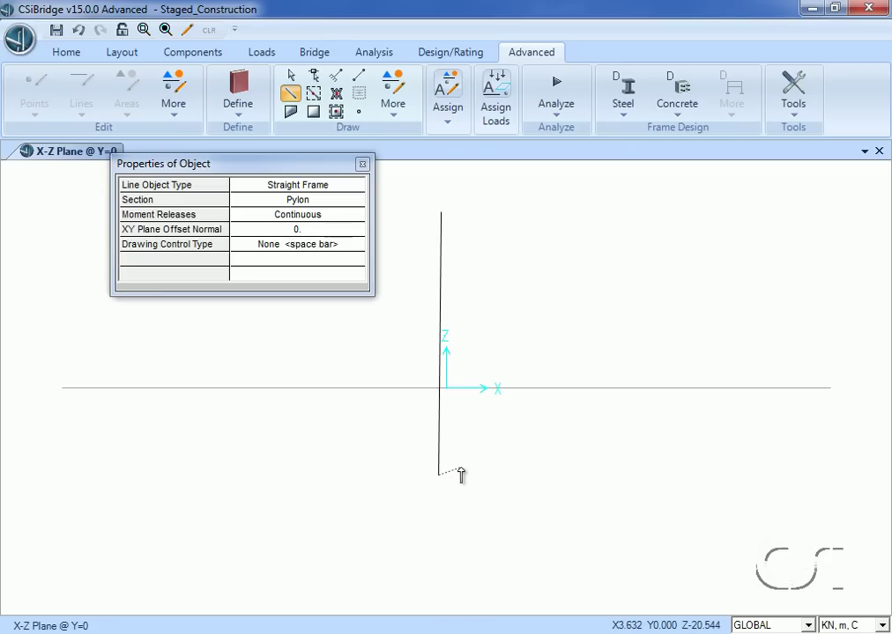
click(293, 77)
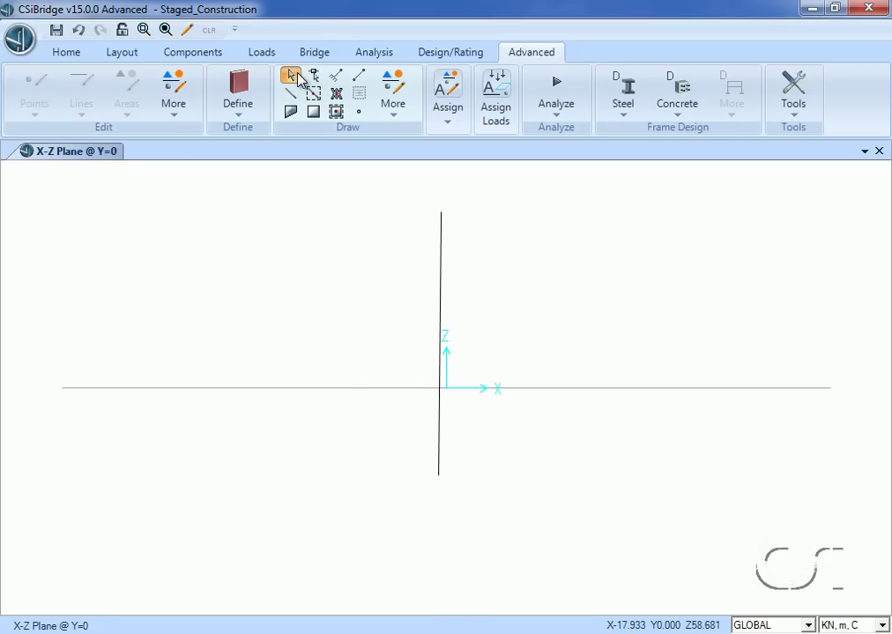
Move the pylon frame's top joint to X = 0 and Z = 50 m
right_click(443, 218)
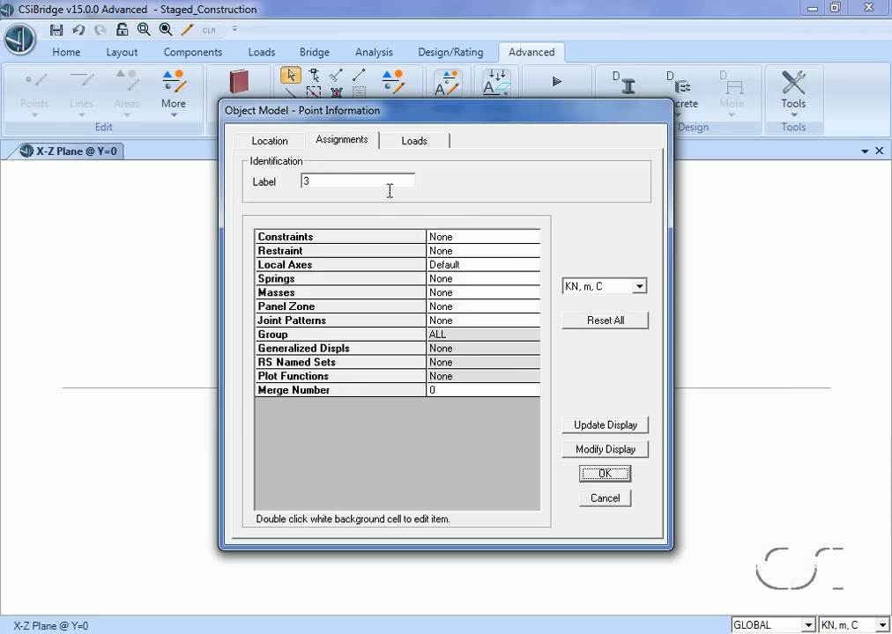
click(291, 147)
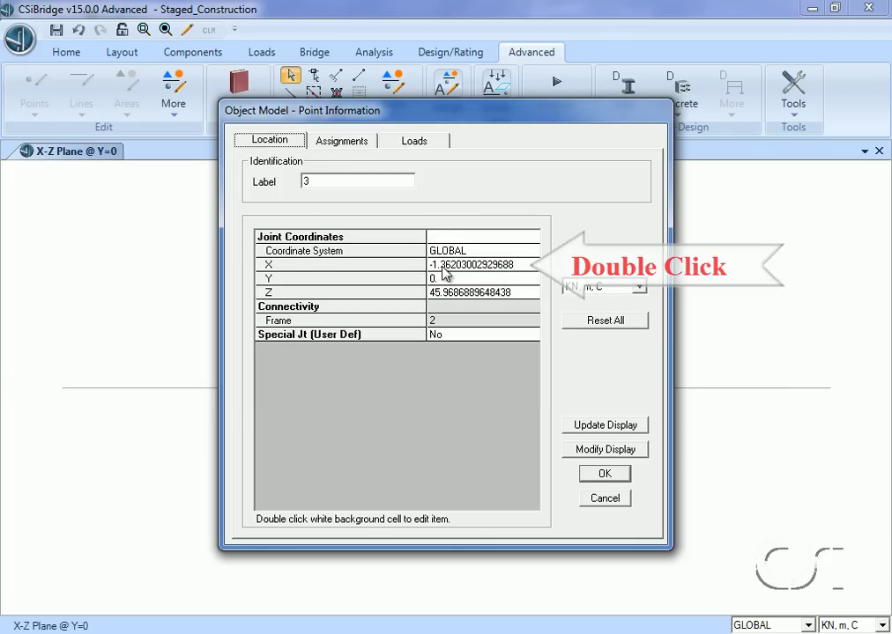
double_click(443, 274)
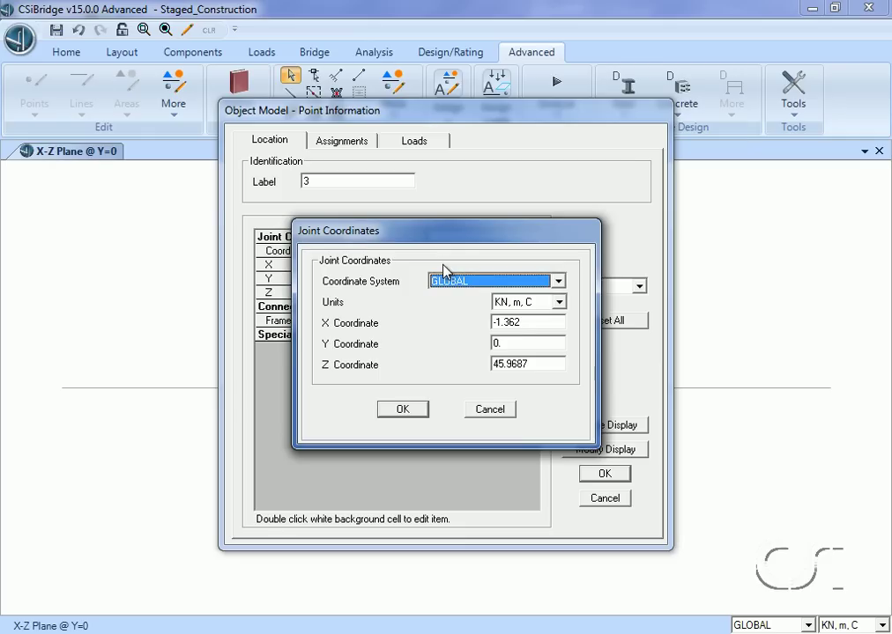
double_click(522, 323)
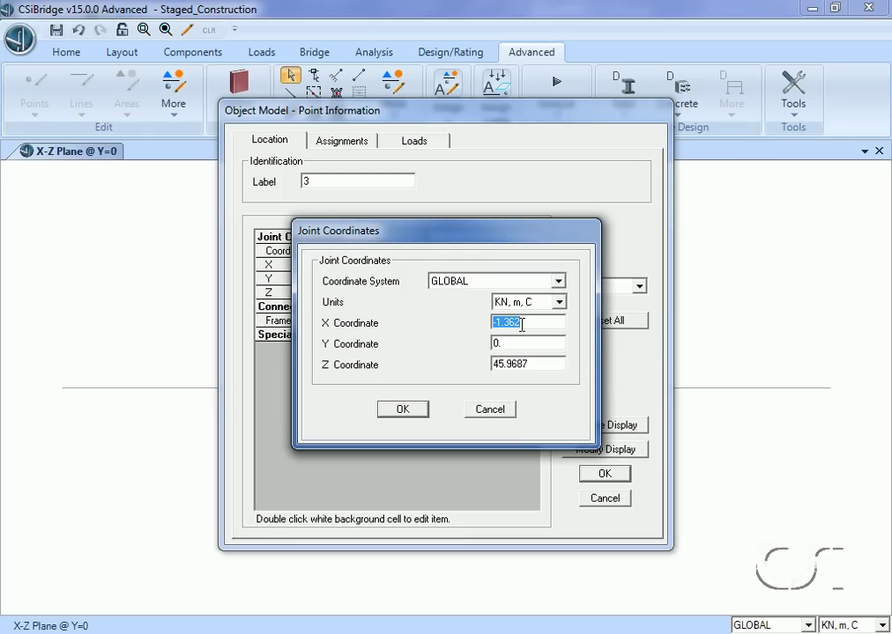
text(0)
double_click(527, 364)
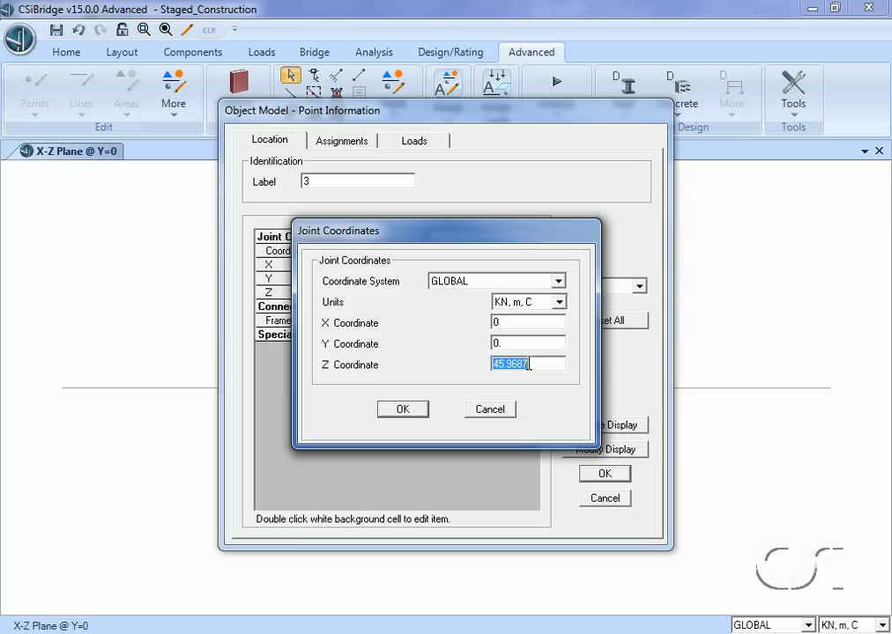
text(50)
click(404, 410)
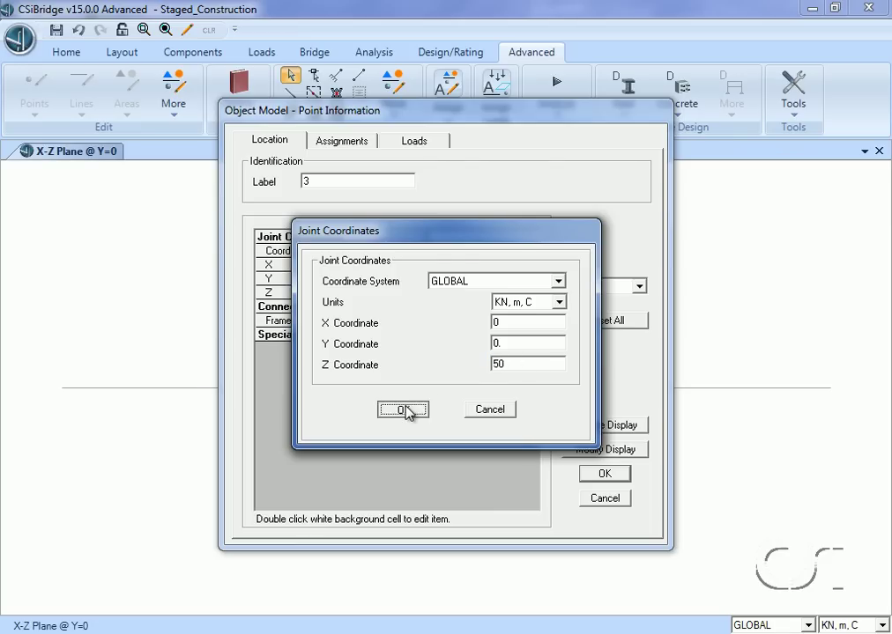
click(614, 477)
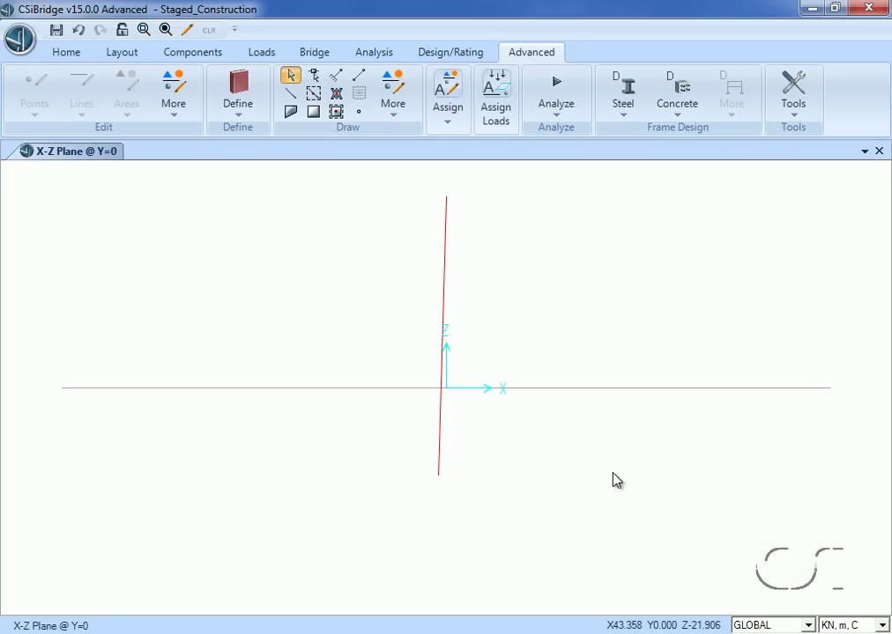
Move the pylon frame's bottom joint to X = 0 and Z = -10 m
right_click(435, 477)
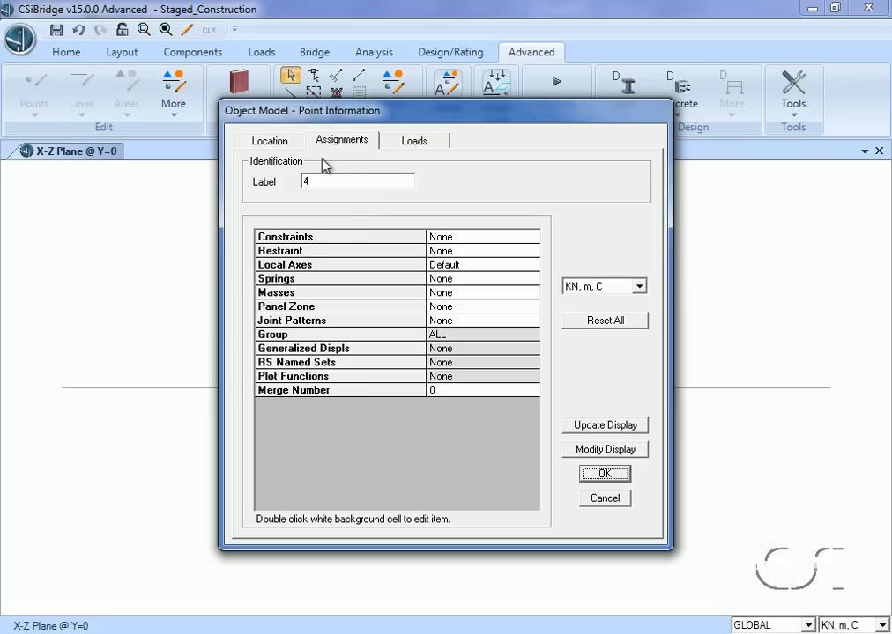
click(292, 142)
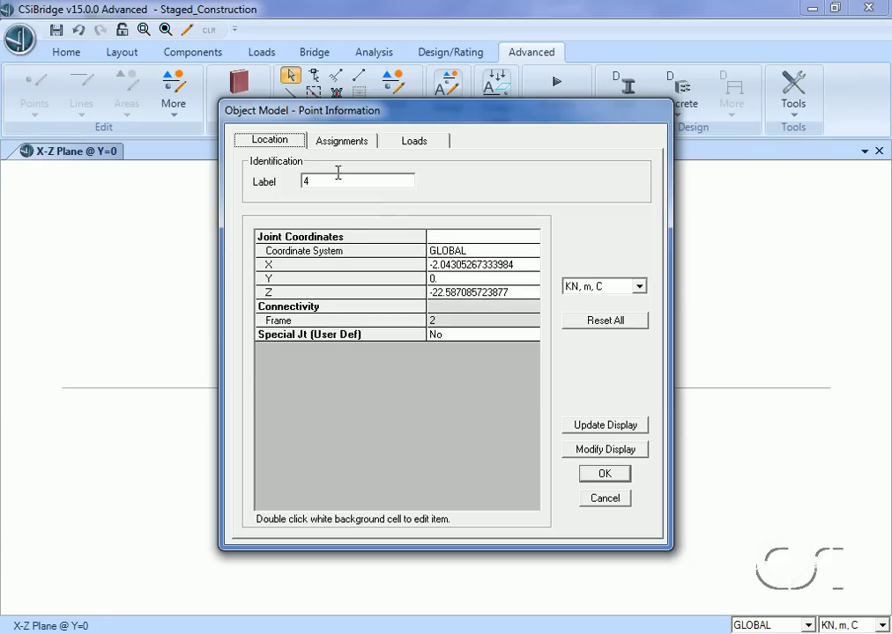
click(446, 270)
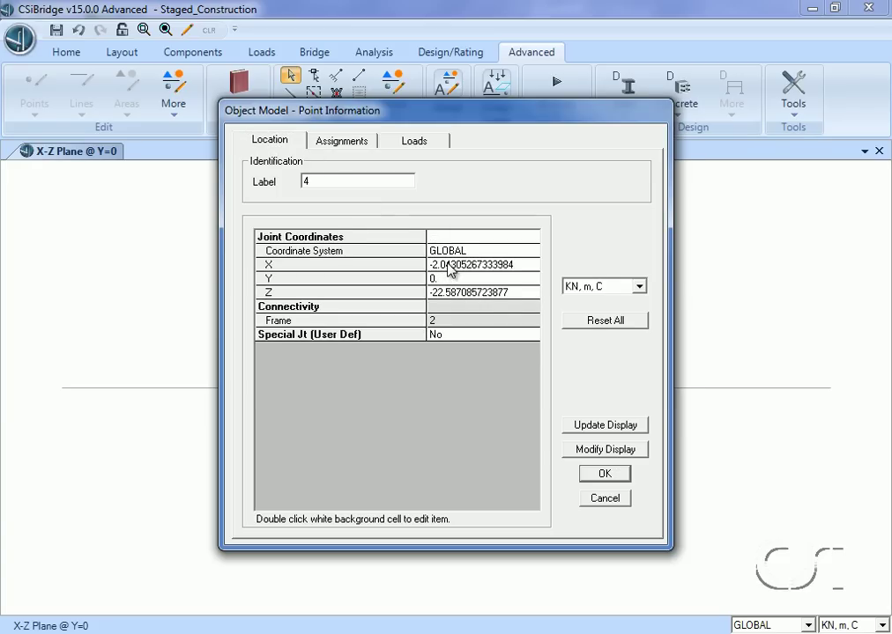
double_click(447, 273)
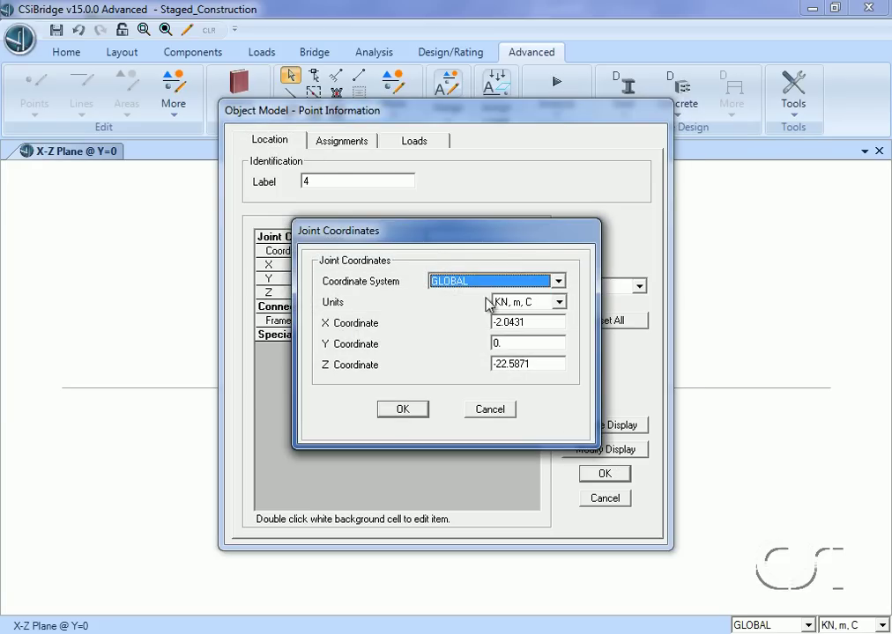
double_click(531, 322)
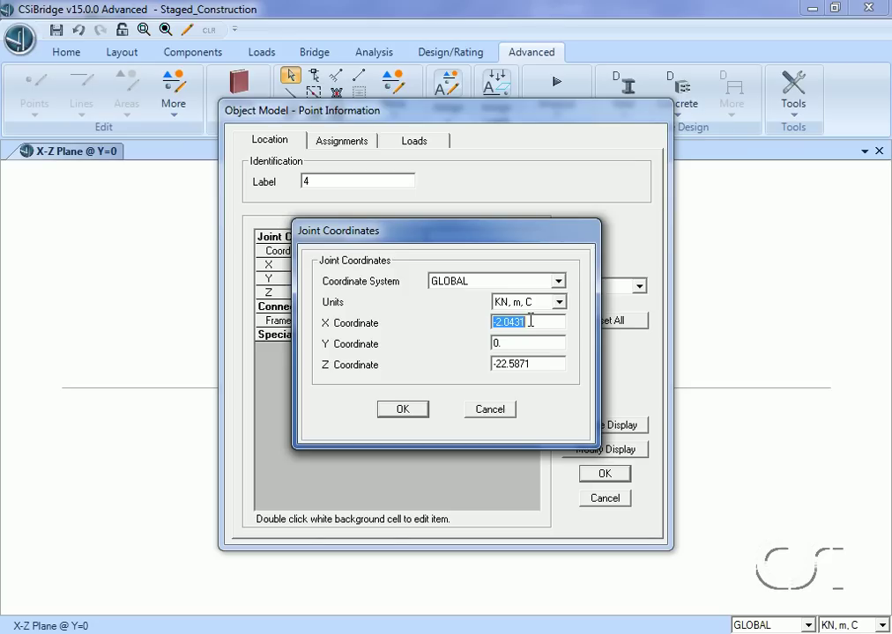
text(0)
double_click(539, 364)
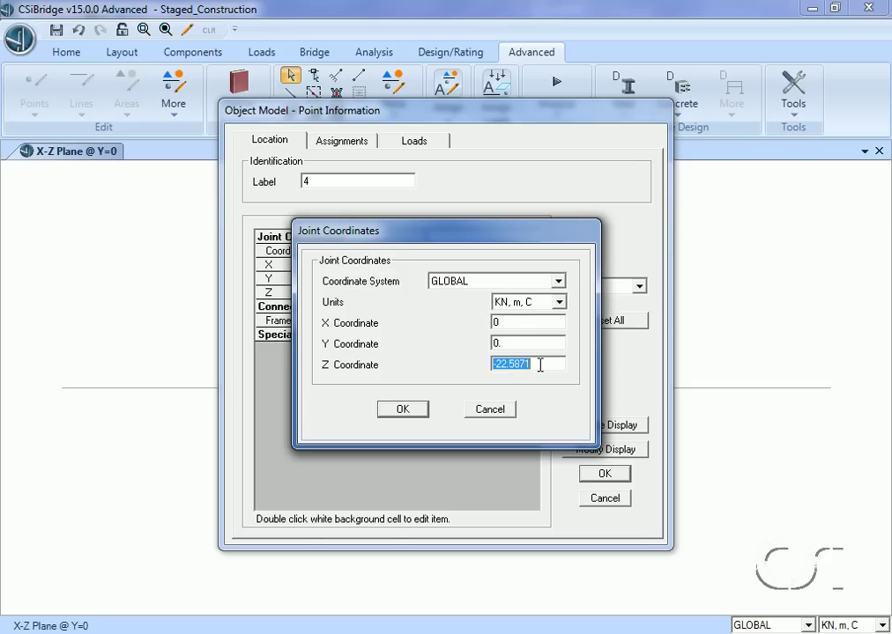
text(-10)
click(401, 411)
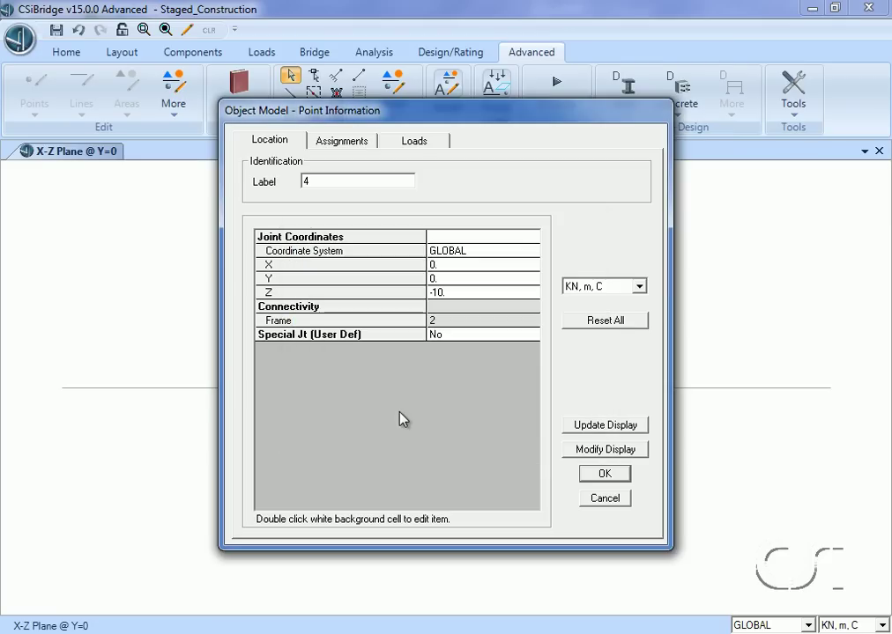
click(606, 476)
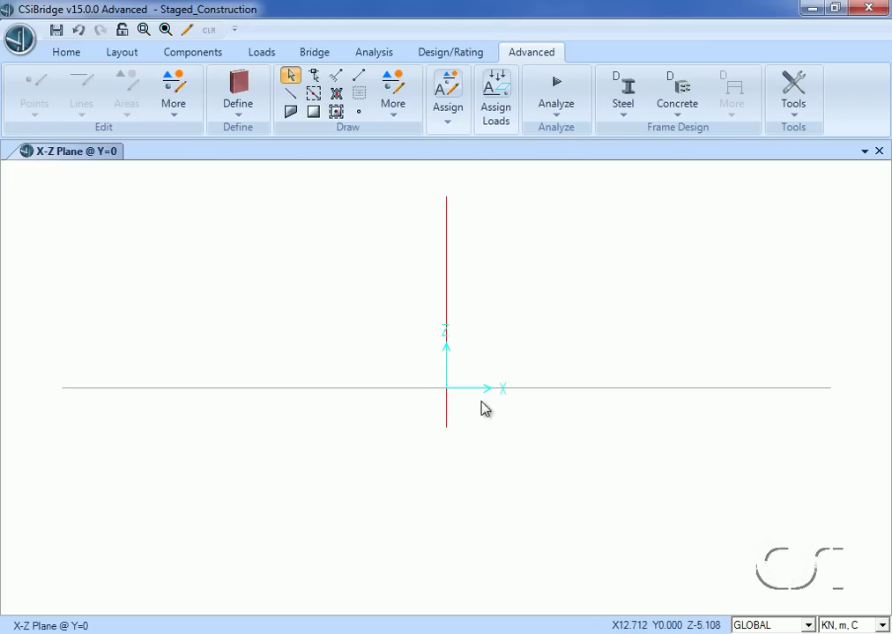
Draw a special joint on the pylon 4 m below its top joint, using a Z offset of -4
click(356, 113)
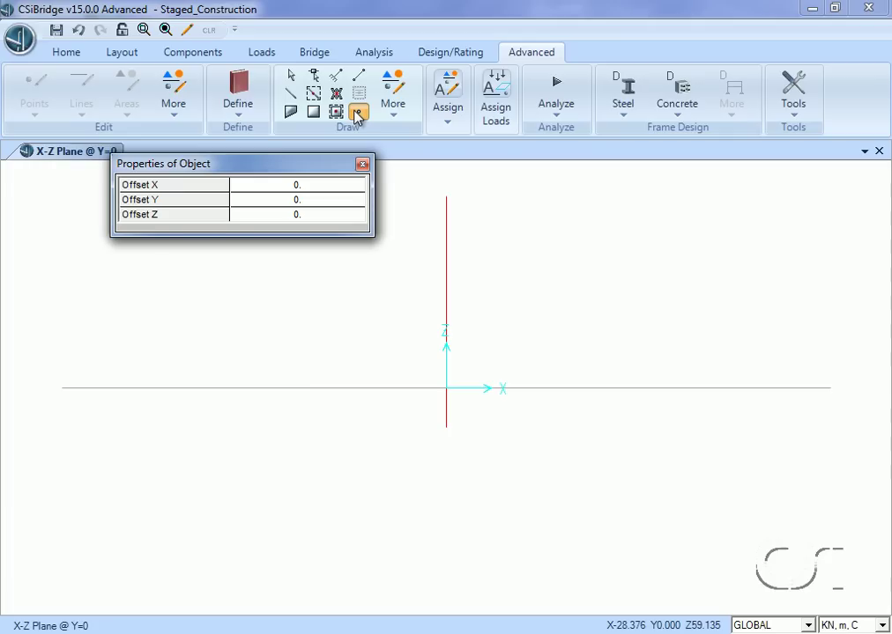
click(303, 215)
text(-4)
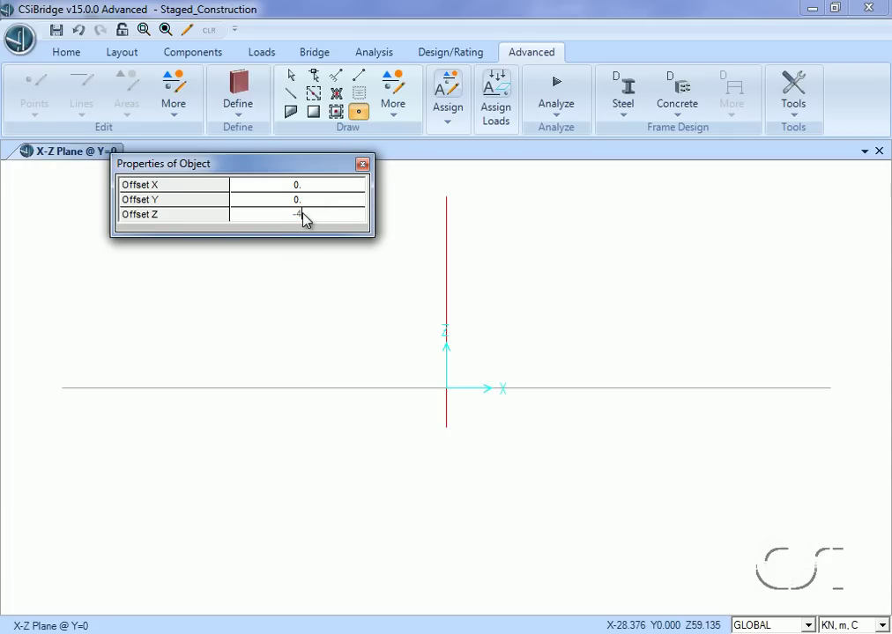
click(446, 199)
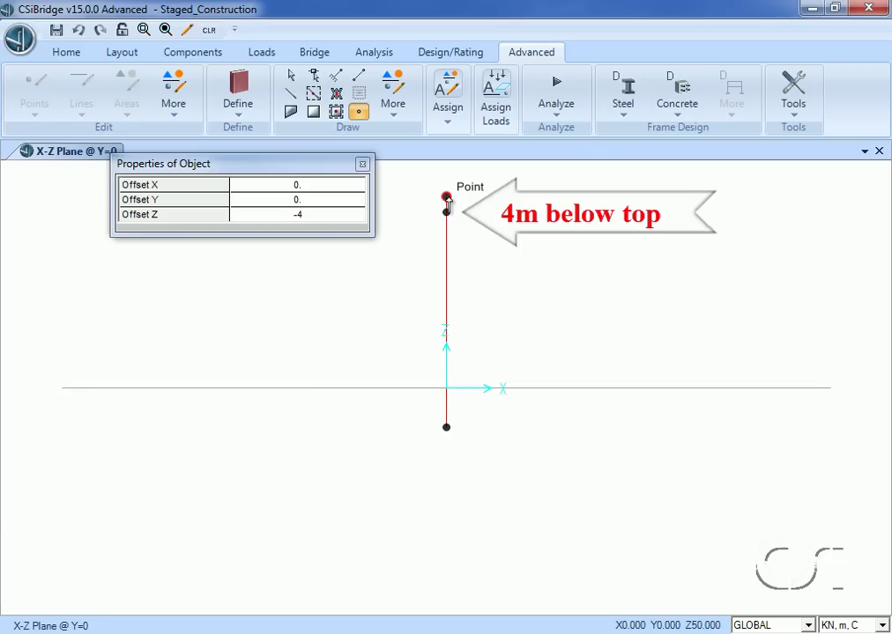
click(294, 80)
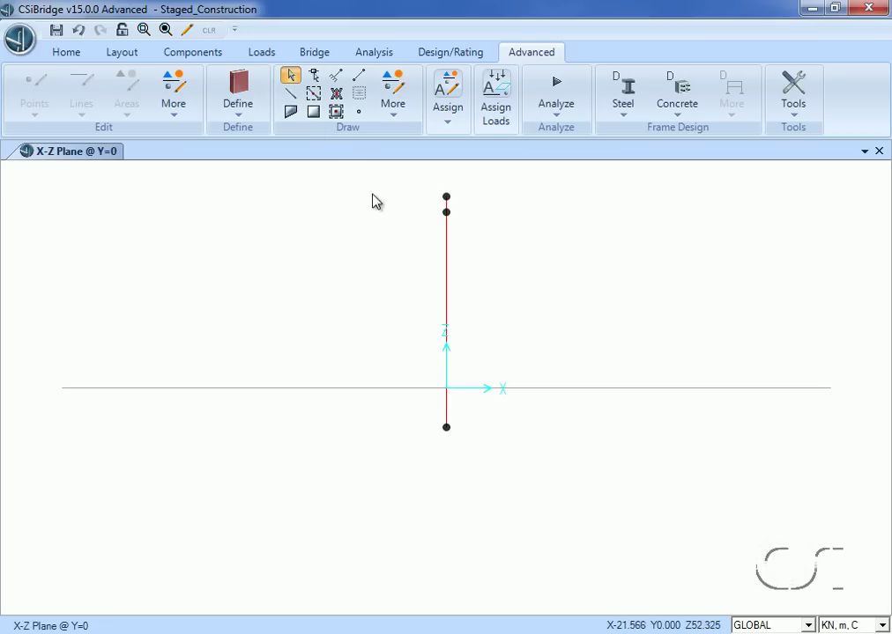
Replicate the new pylon joint linearly 8 times with a dz increment of -2 m
click(447, 213)
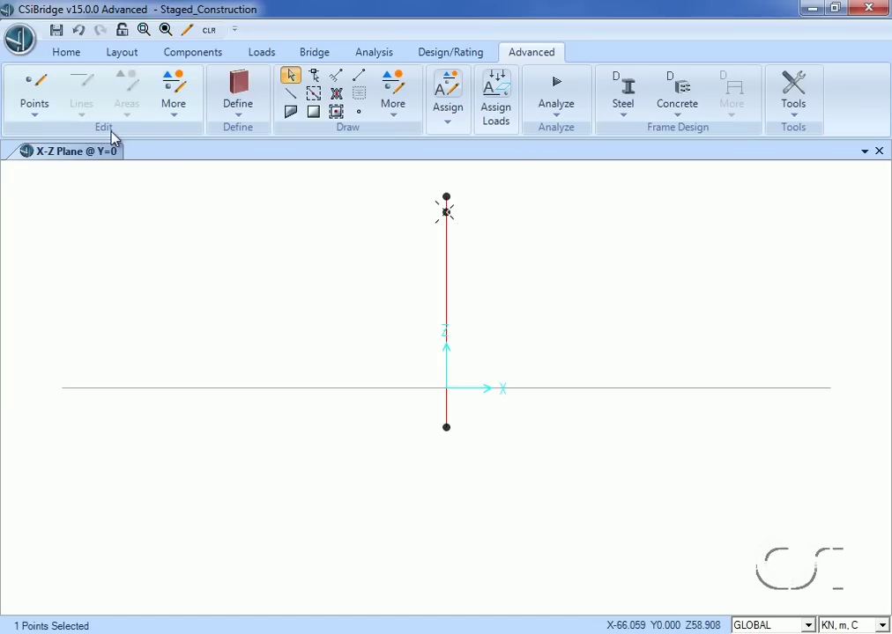
click(172, 112)
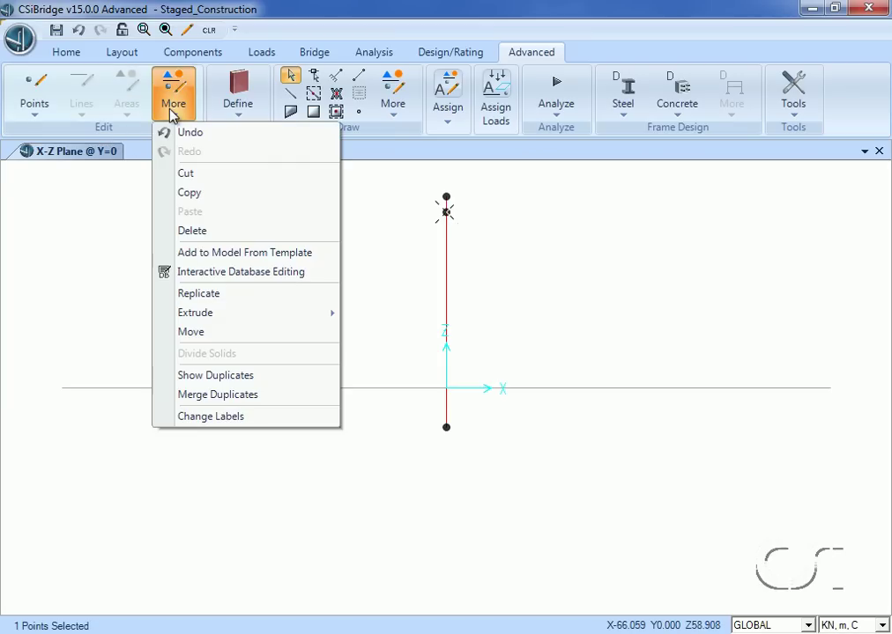
click(204, 296)
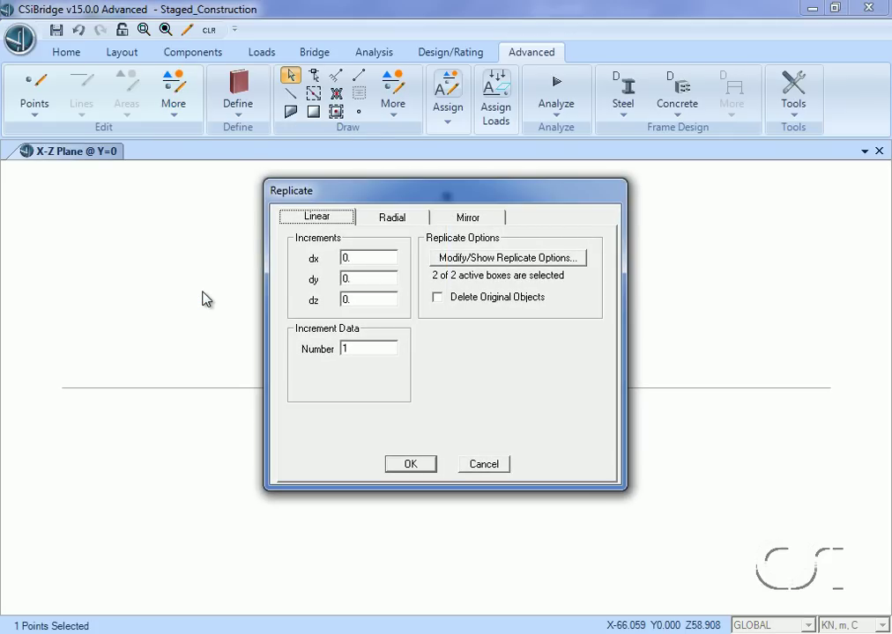
click(356, 302)
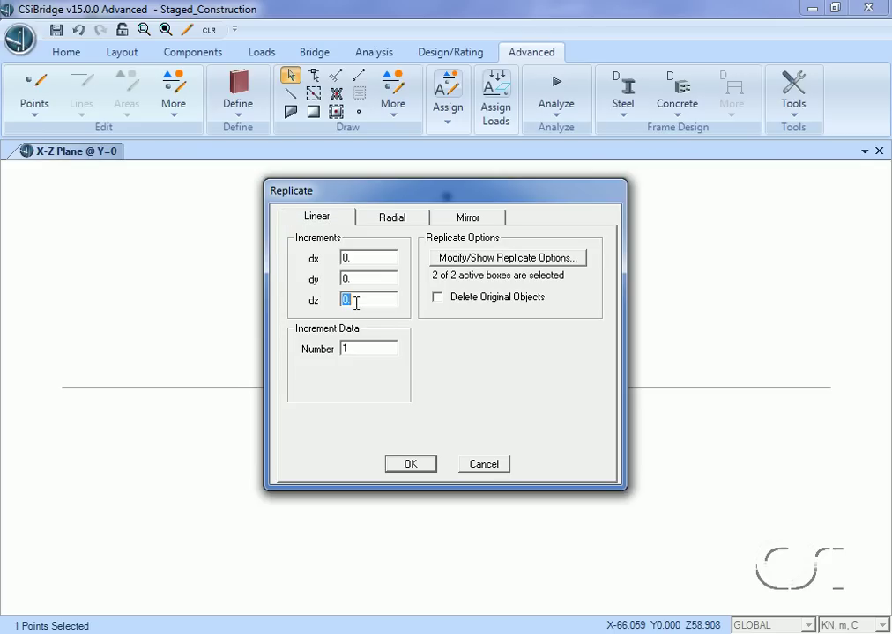
text(-2)
click(358, 346)
text(8)
click(410, 465)
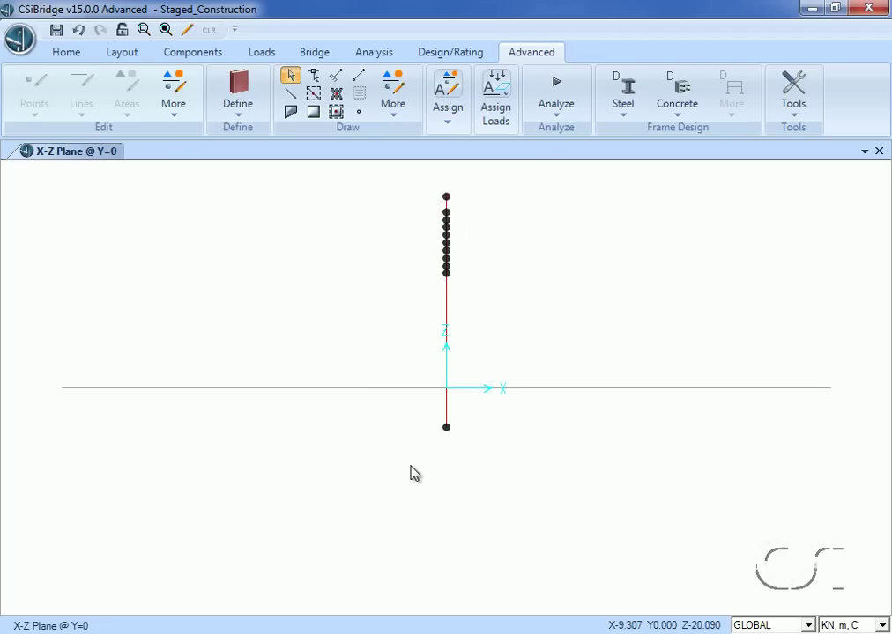
Open the time-dependent properties of the 4000Psi concrete material using the advanced property display
click(202, 54)
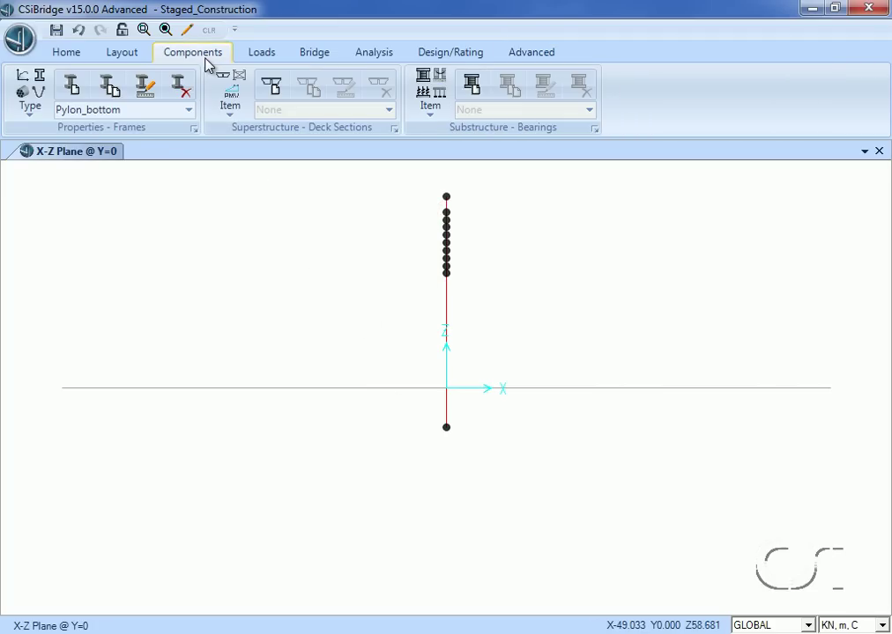
click(29, 93)
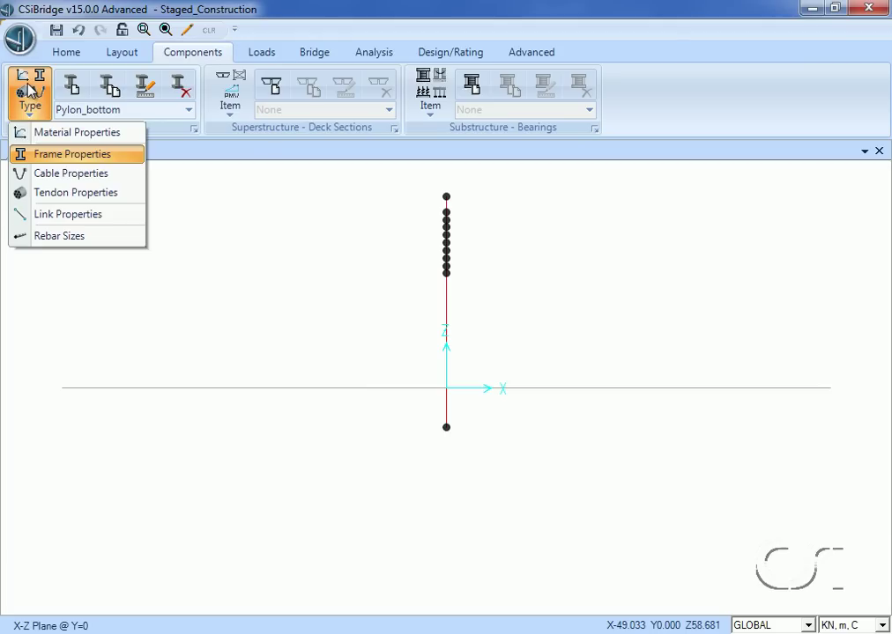
click(88, 134)
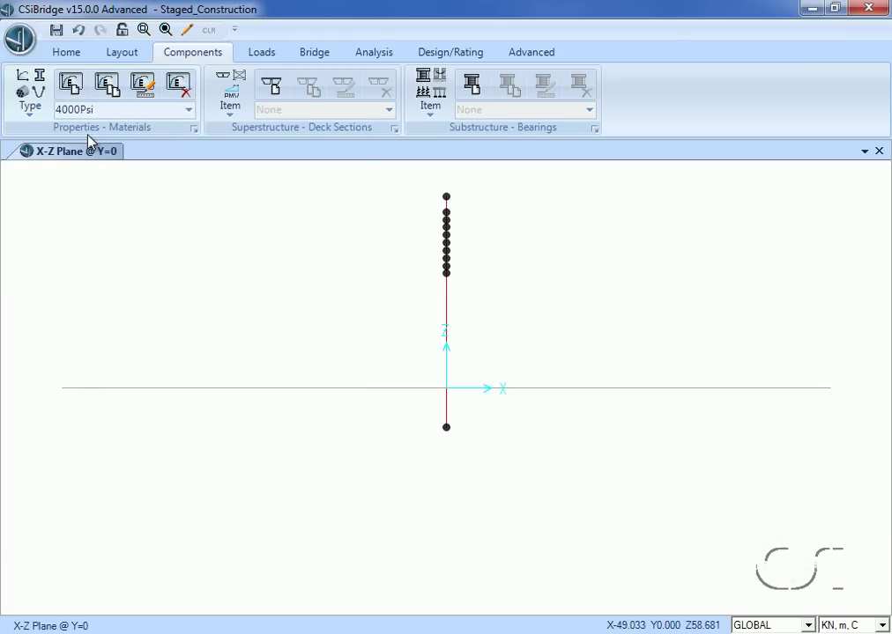
click(141, 86)
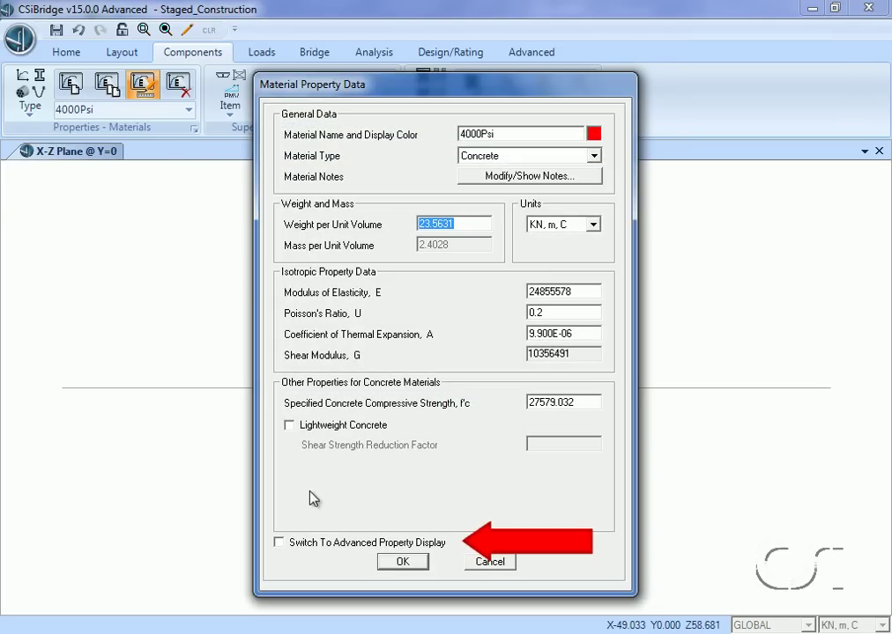
click(300, 547)
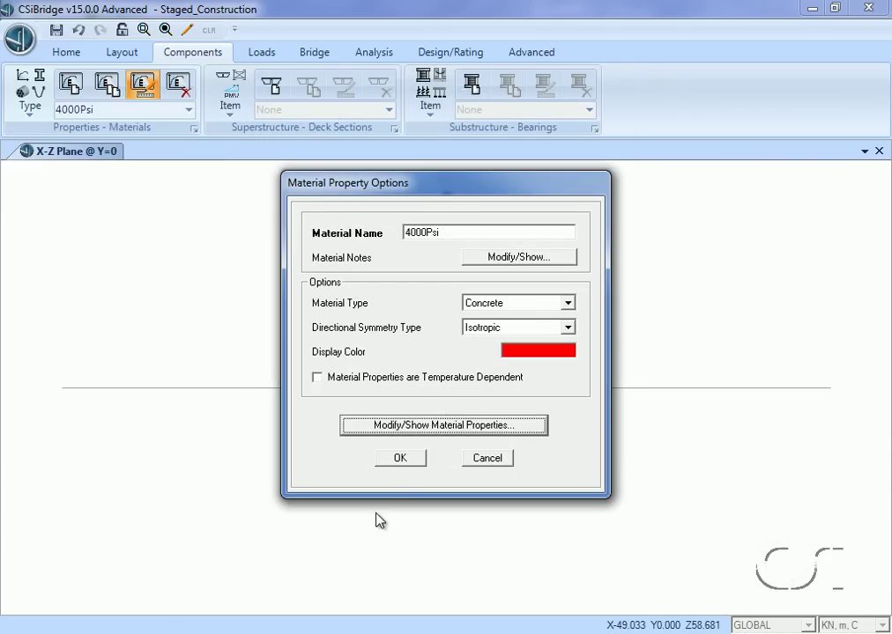
click(409, 427)
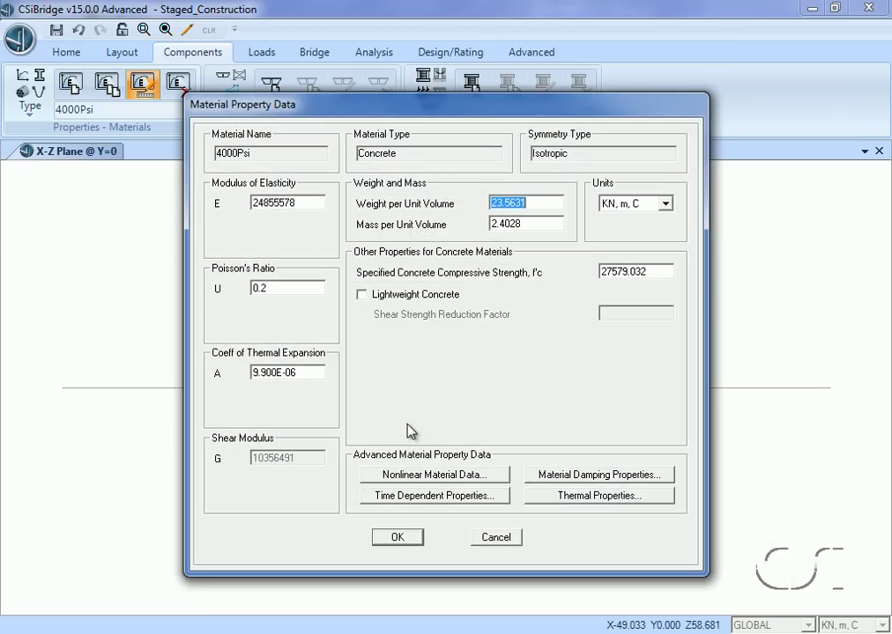
click(406, 497)
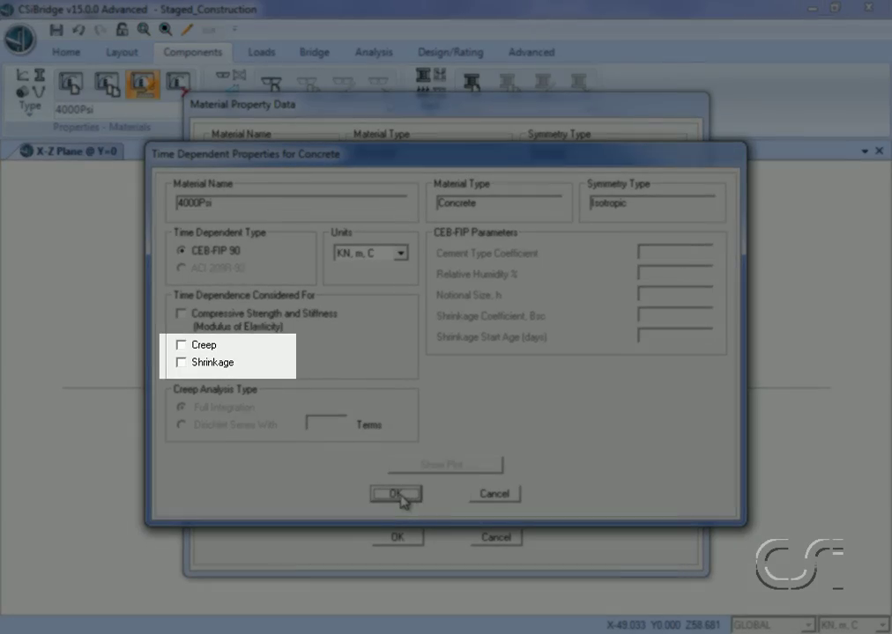
Enable creep and shrinkage for the 4000Psi concrete and set the shrinkage start age to 3 days
click(204, 349)
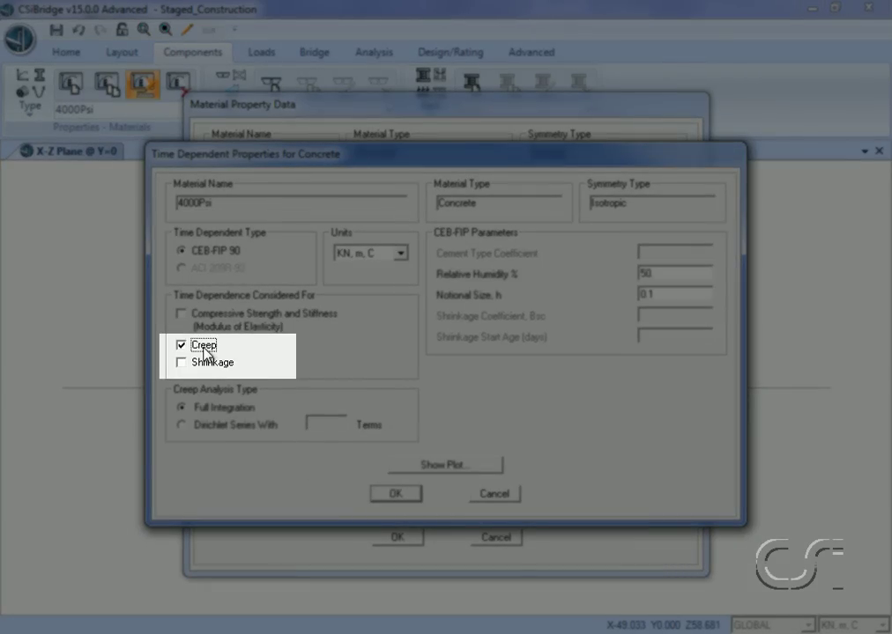
click(207, 366)
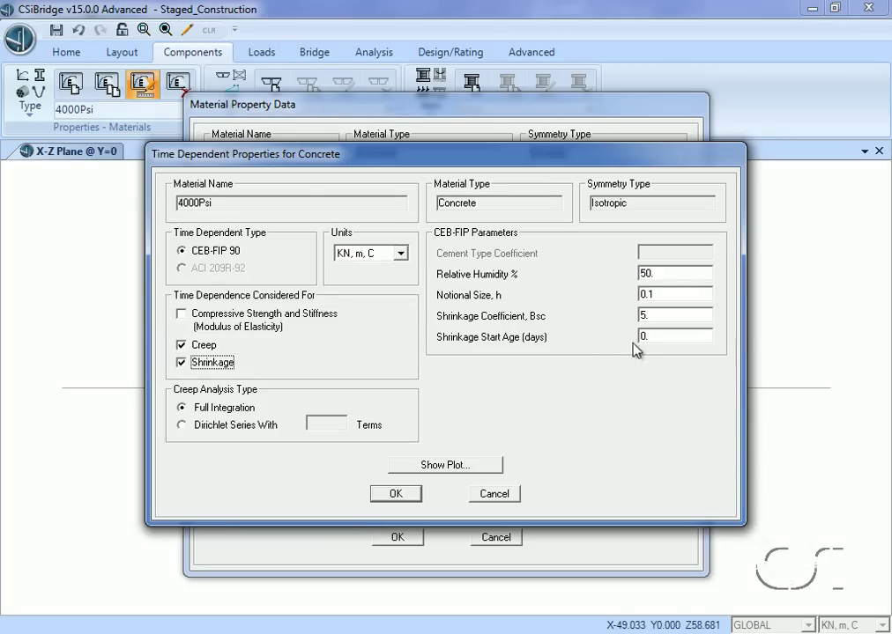
double_click(645, 338)
text(3)
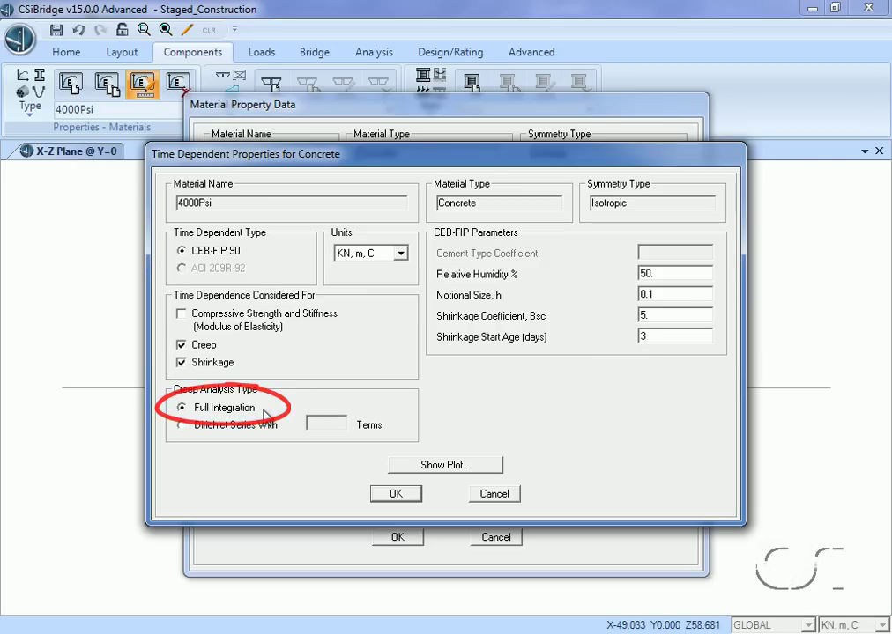
click(397, 496)
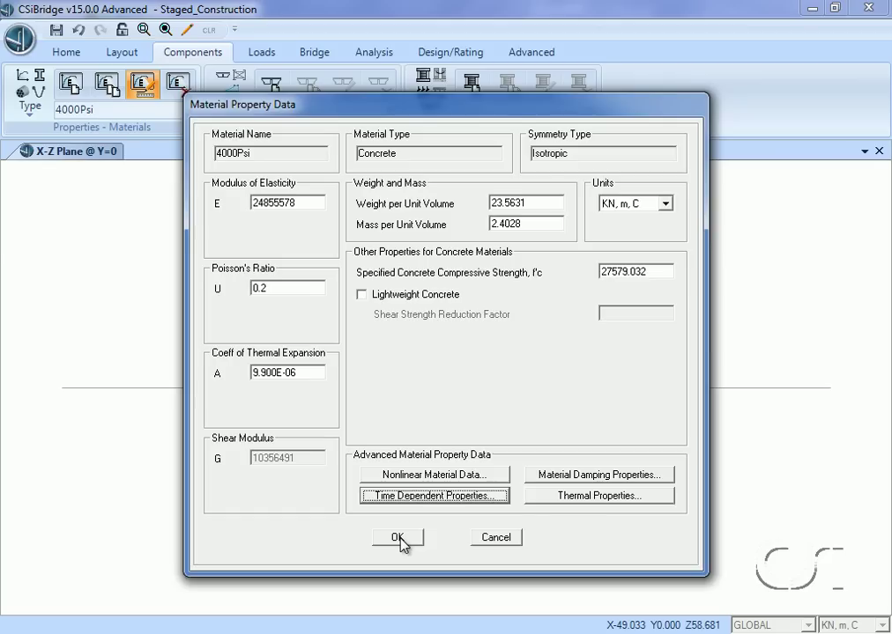
click(398, 537)
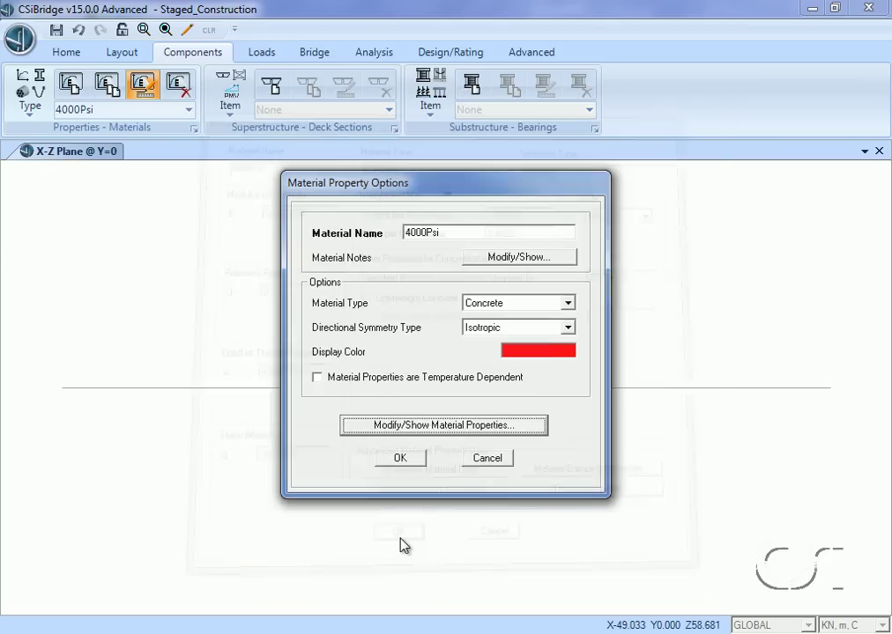
click(403, 466)
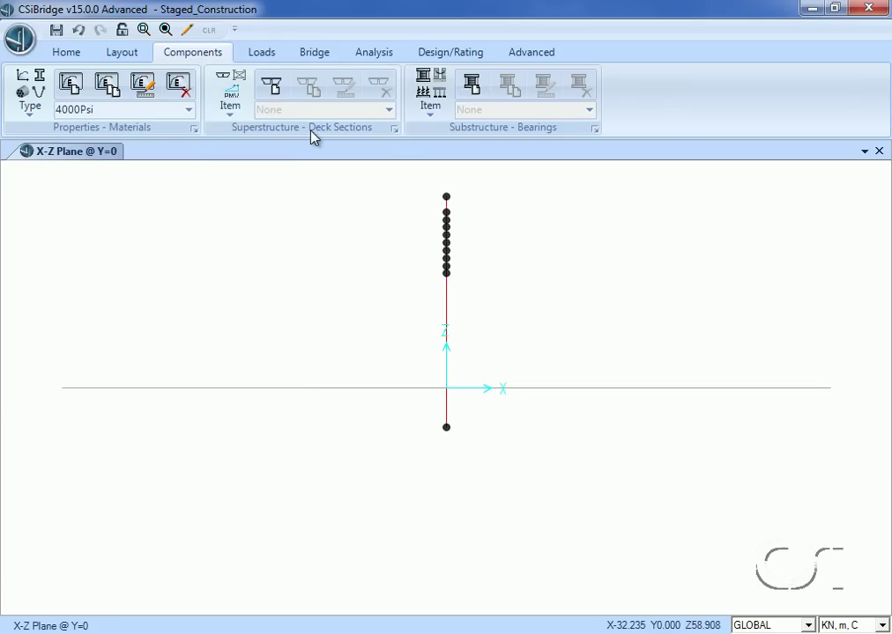
Create an AASHTO-PCI-ASBI Standard concrete box girder deck section named Deck, keeping its default dimensions
click(230, 95)
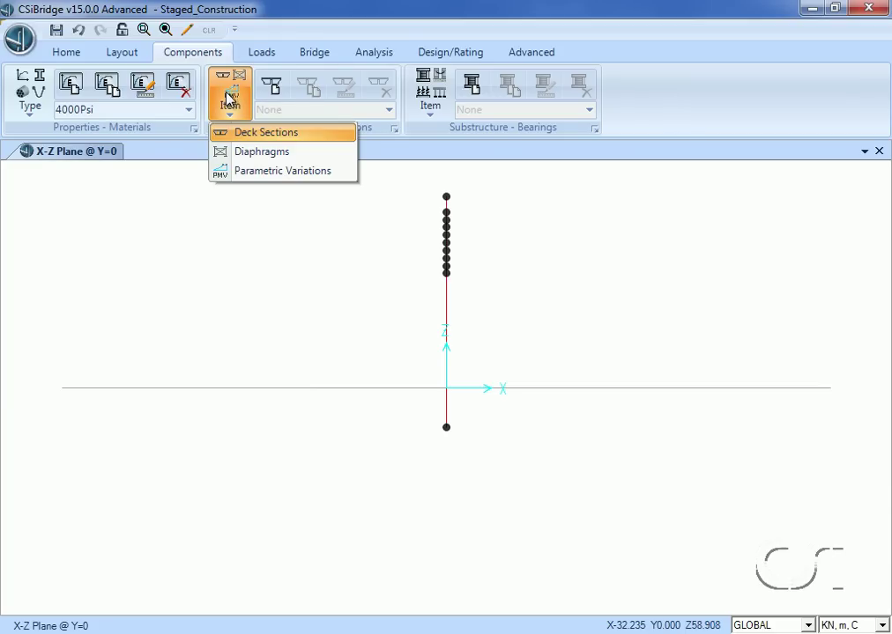
click(265, 134)
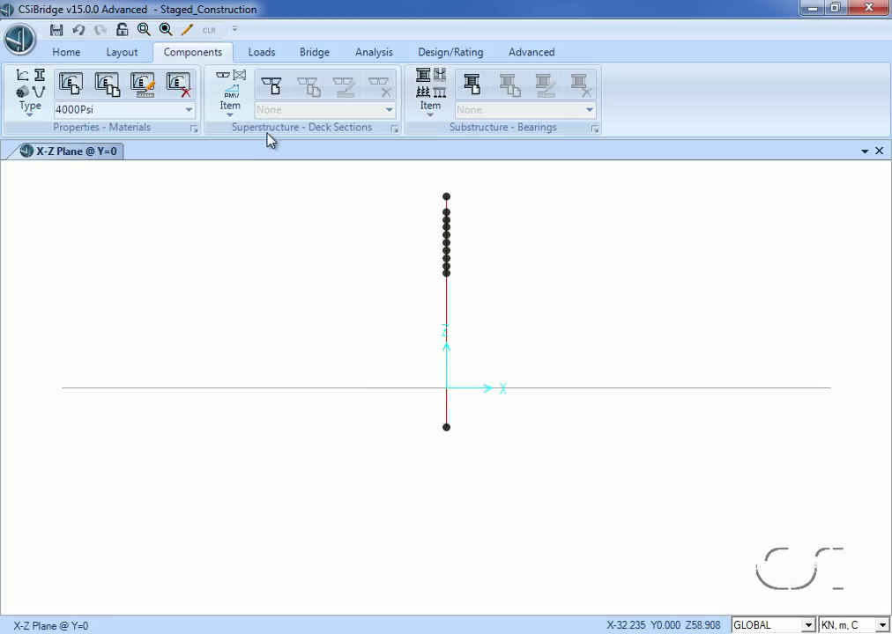
click(273, 88)
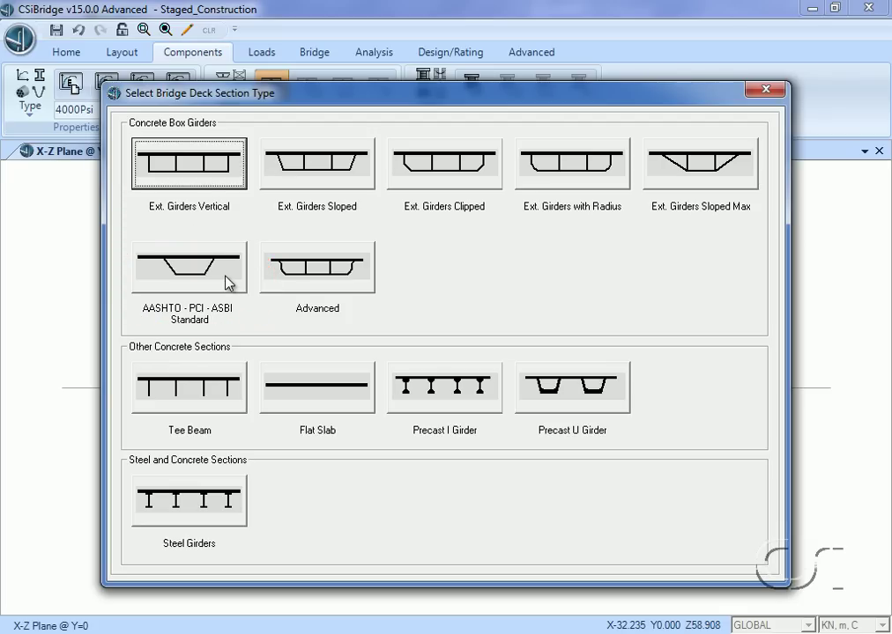
click(190, 266)
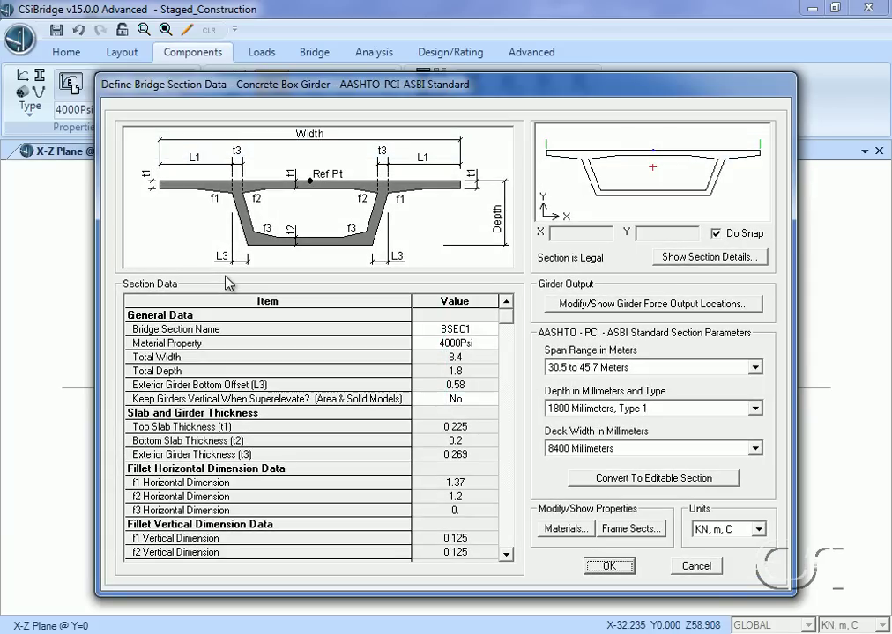
click(457, 329)
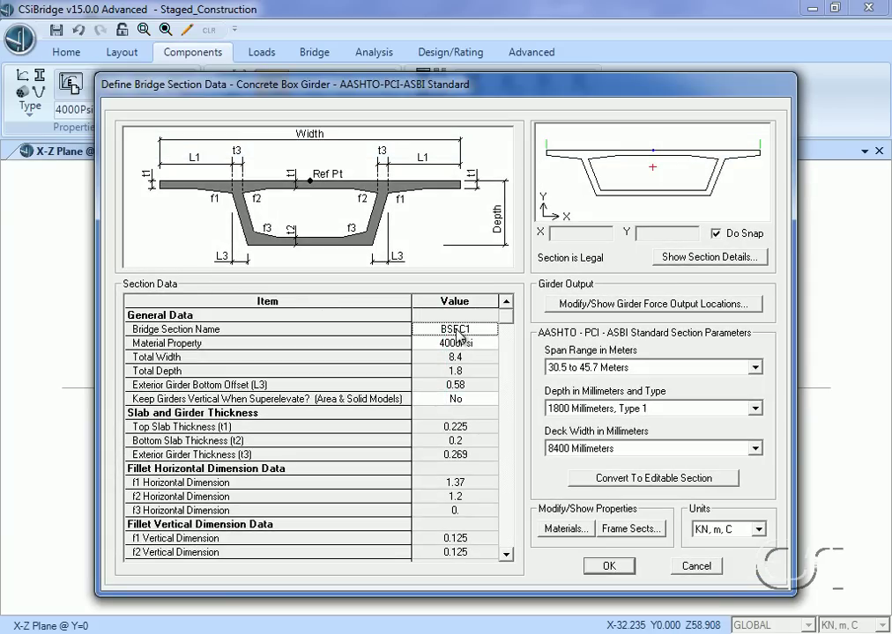
text(Deck)
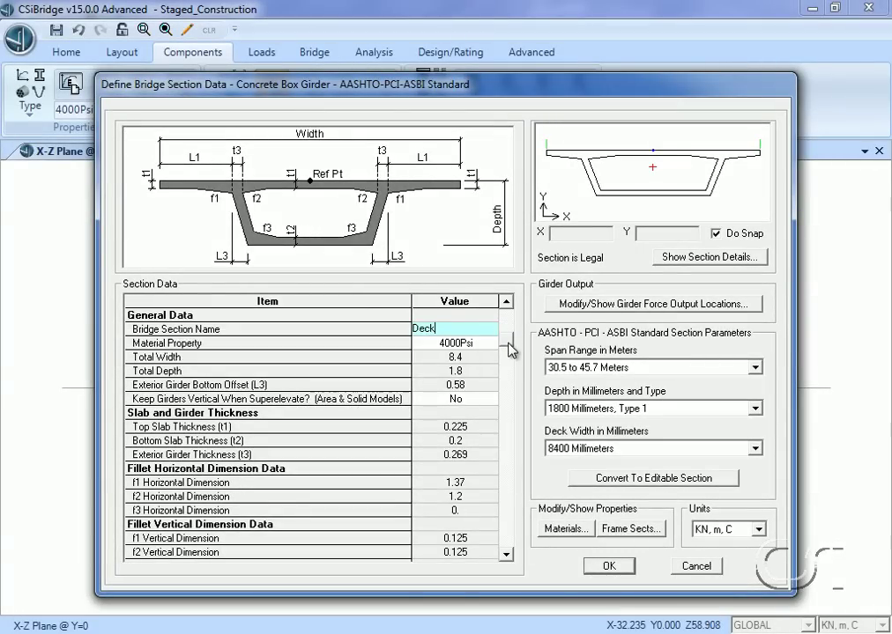
scroll(507, 347, down, 1)
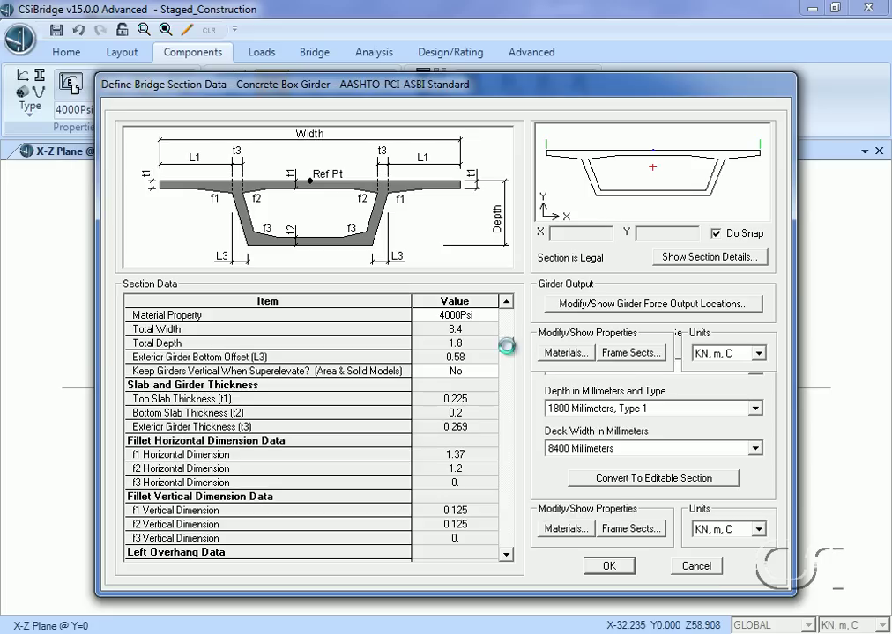
click(609, 566)
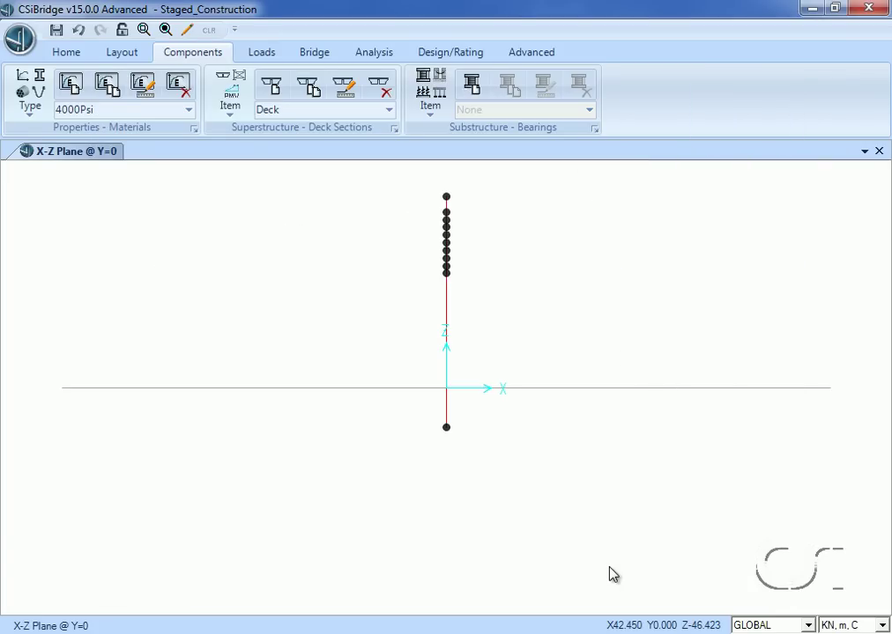
Add a bridge object on layout line BLL1 with the default span definition, and review the deck section assigned to its span
click(313, 53)
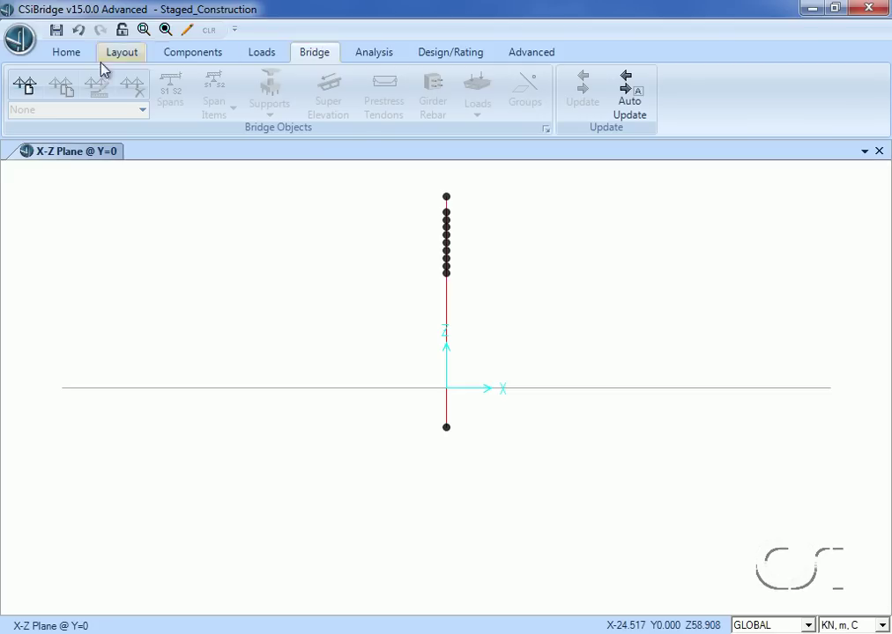
click(32, 96)
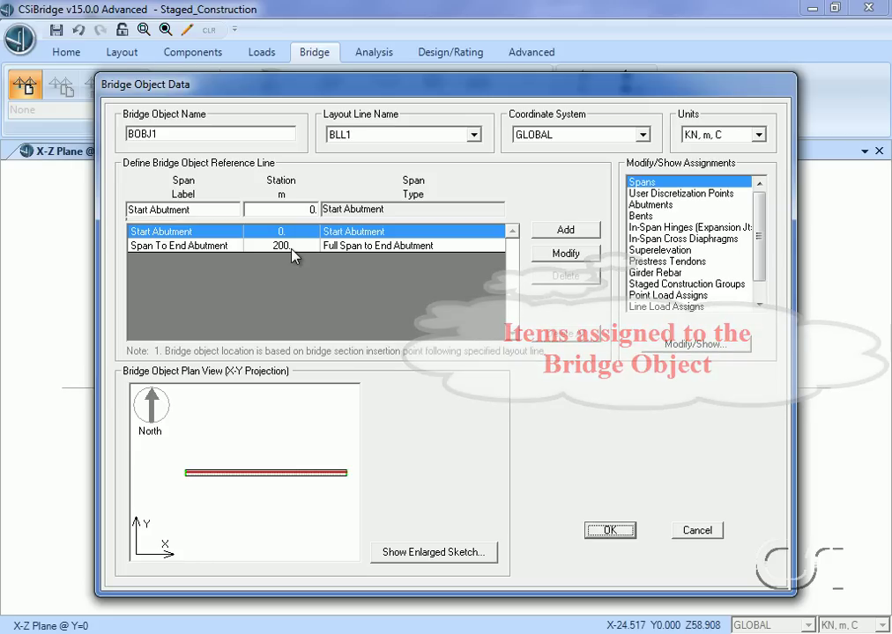
click(609, 532)
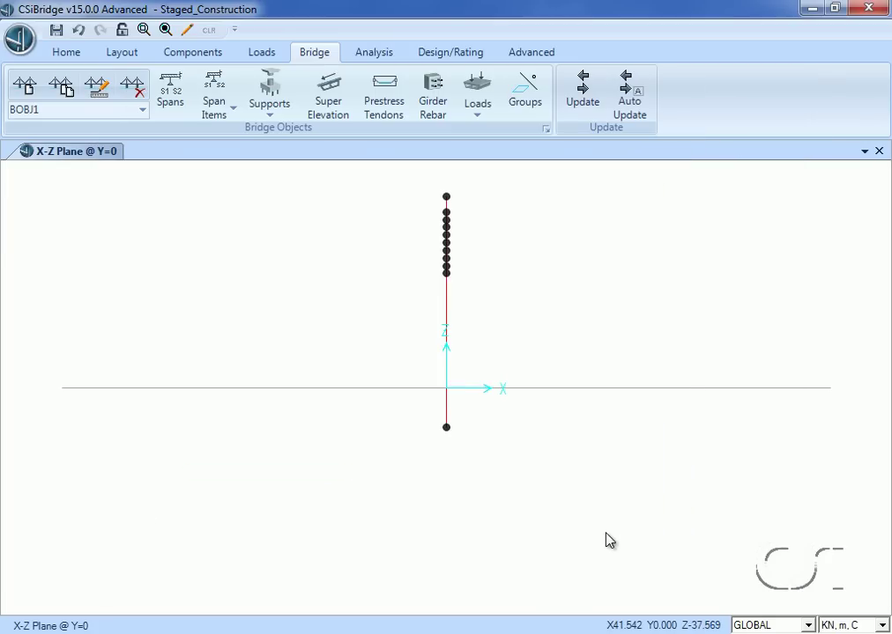
click(170, 101)
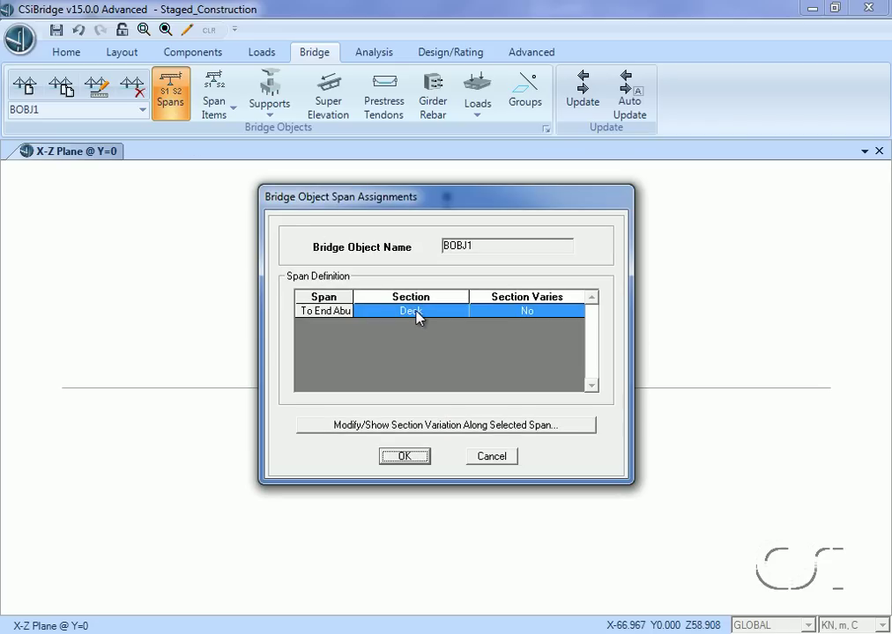
click(404, 457)
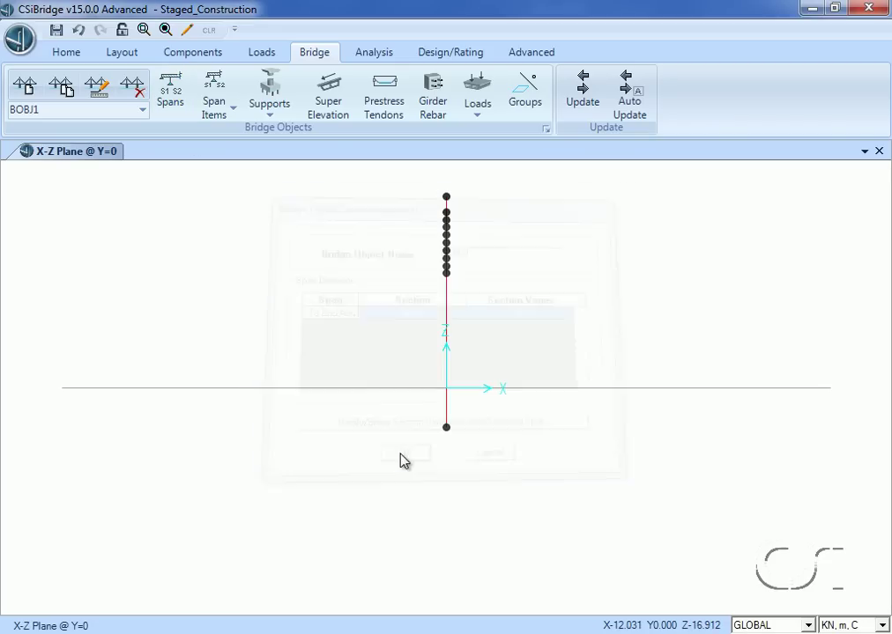
Add user discretization points to the Span To End Abutment every 10 m, from 10 to 190 m, with default bearing
click(215, 110)
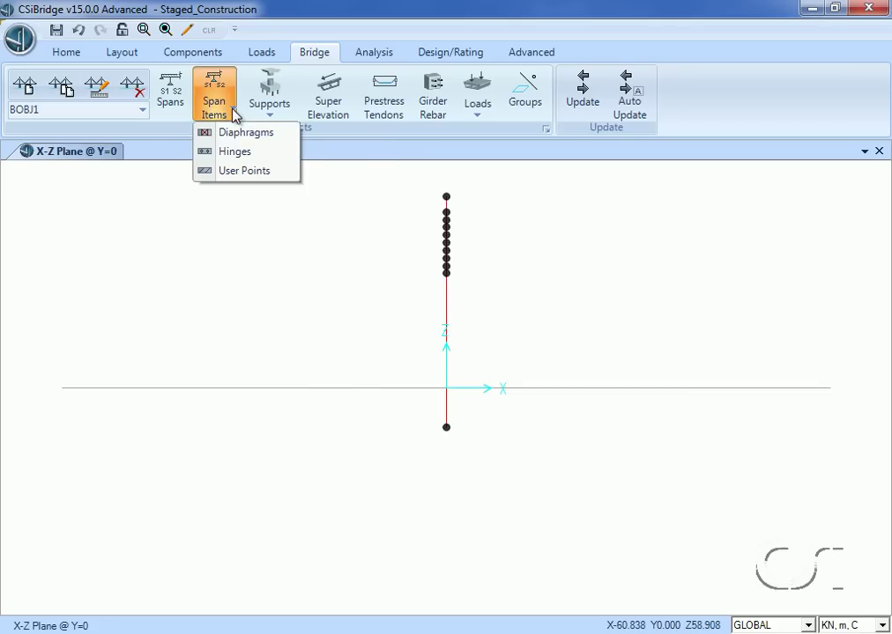
click(247, 174)
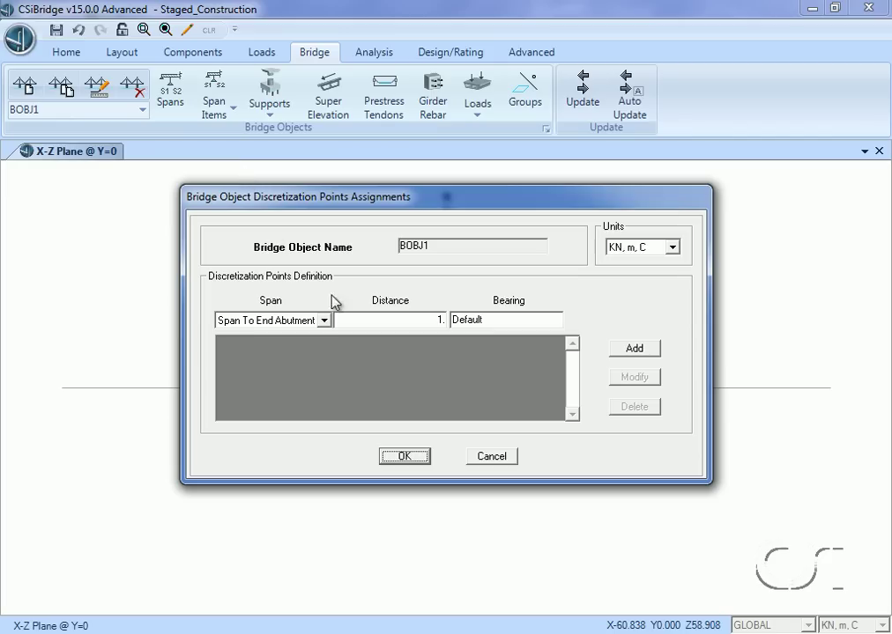
double_click(413, 322)
text(10)
click(634, 350)
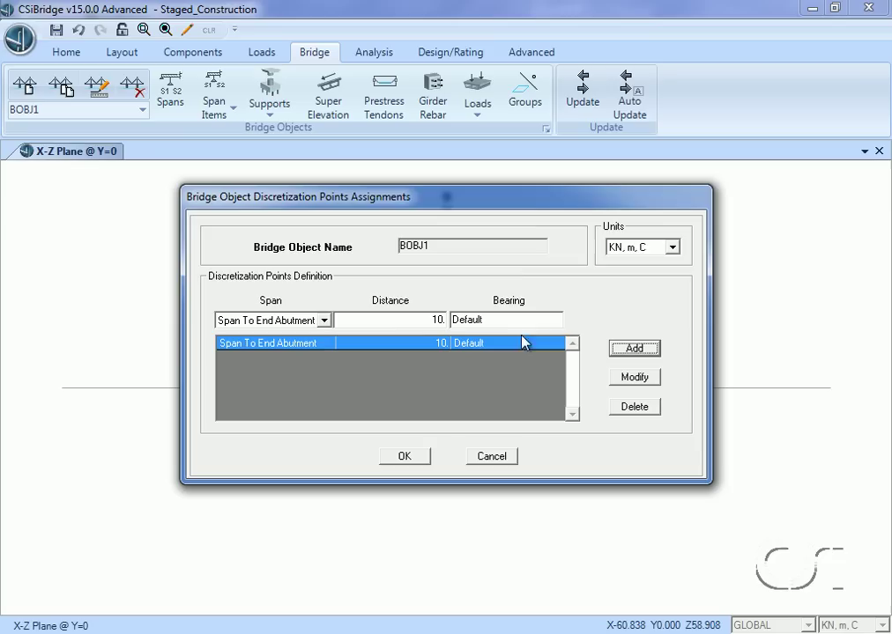
double_click(437, 319)
text(20)
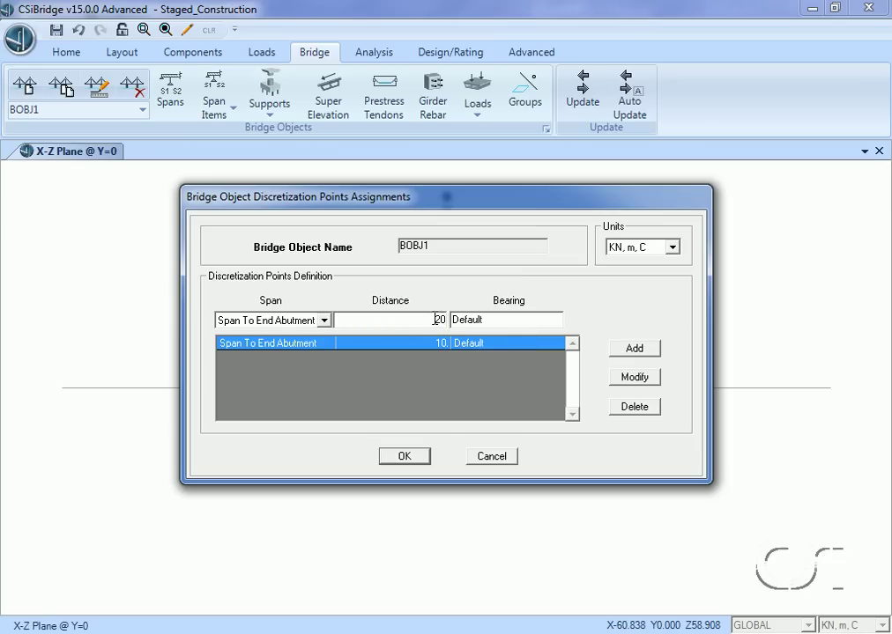
click(633, 349)
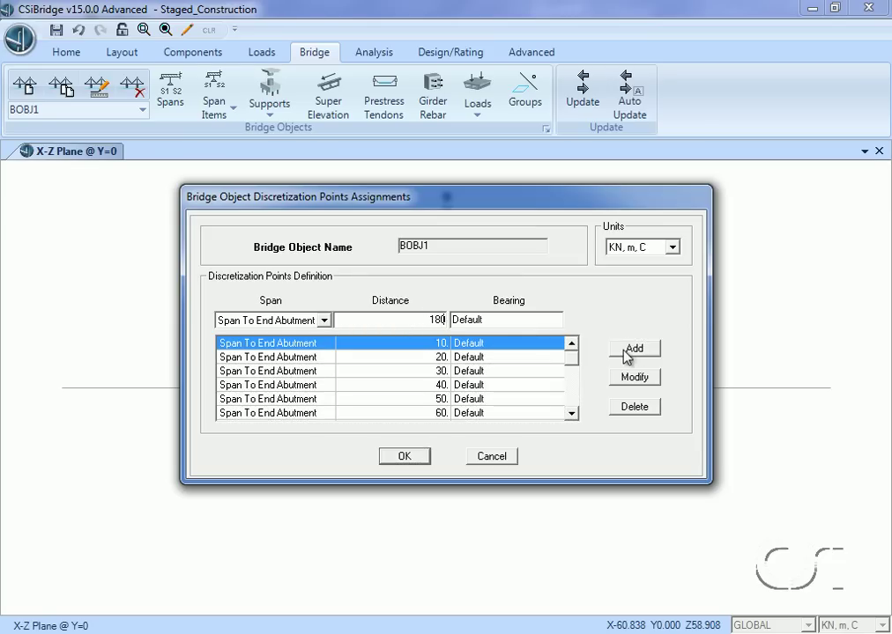
double_click(444, 320)
text(190)
click(623, 355)
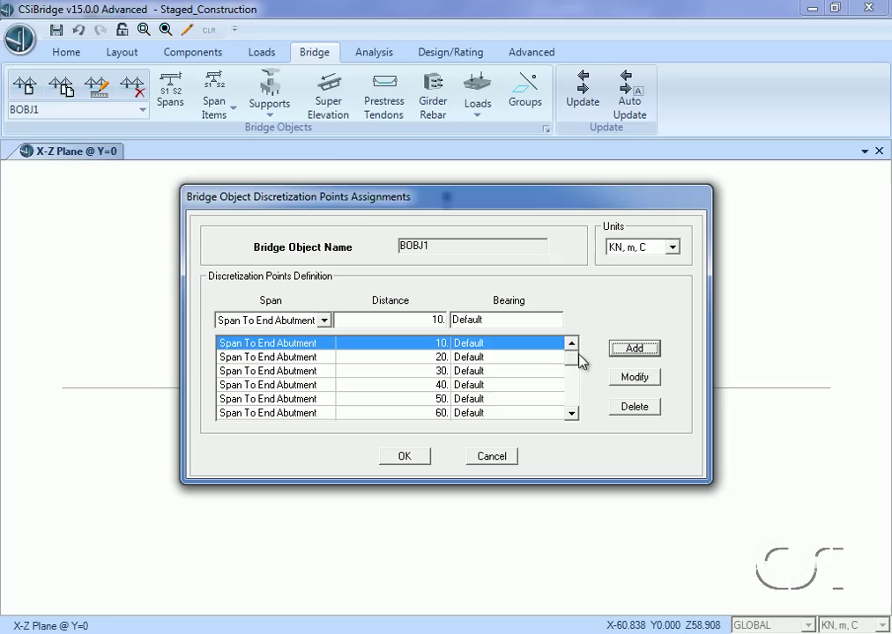
click(573, 383)
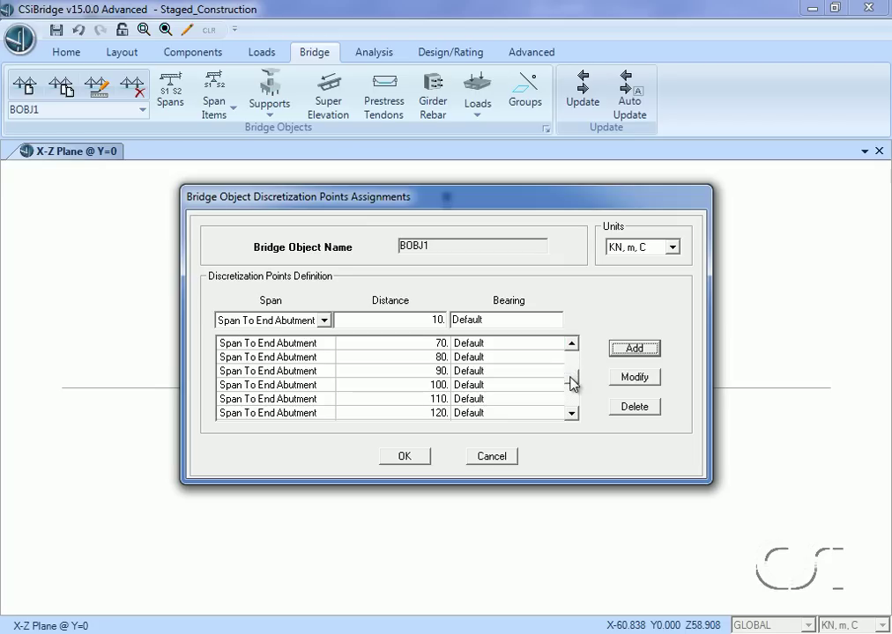
click(571, 414)
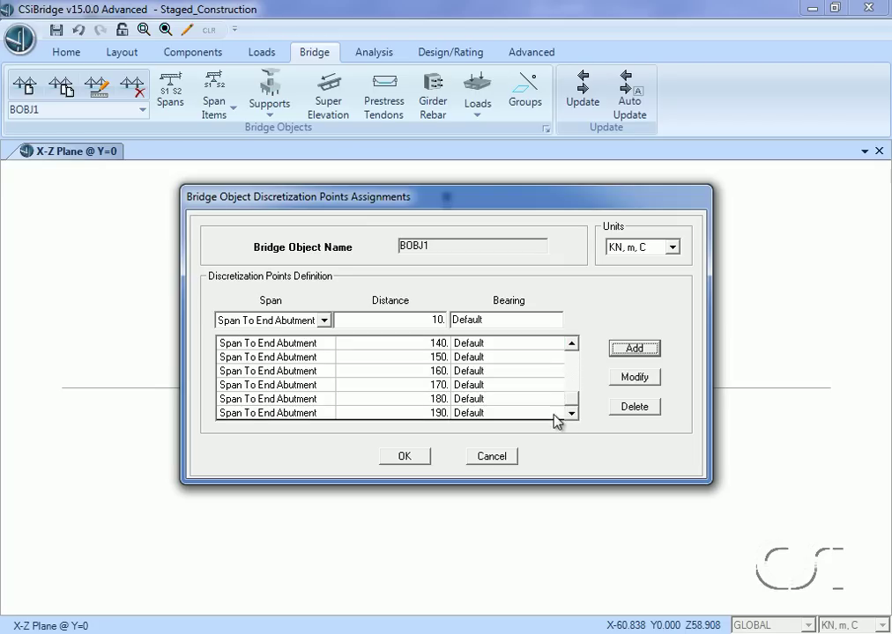
click(405, 456)
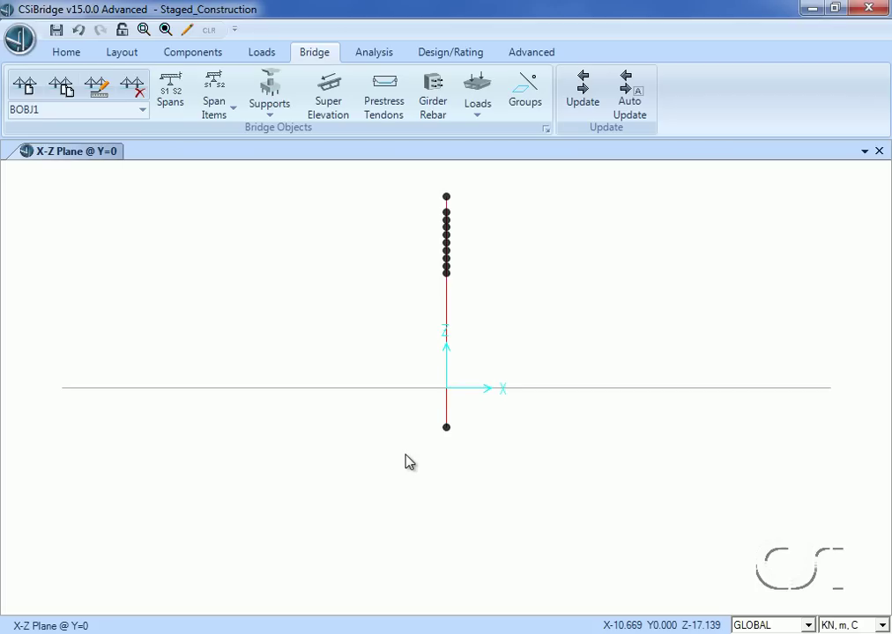
Update the linked model of BOBJ1 as a spine model using frame objects, with a 10 m maximum segment length for deck spans
click(579, 107)
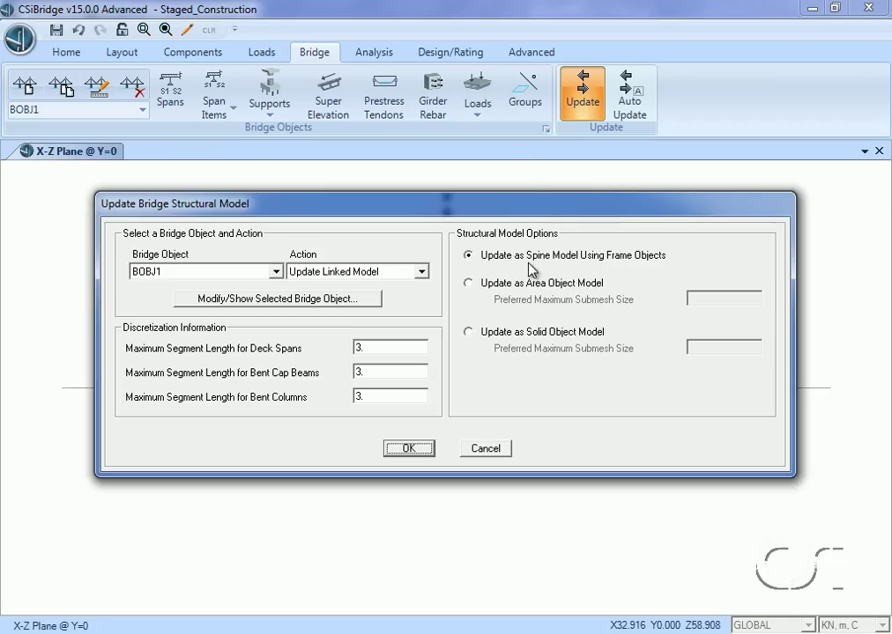
click(491, 284)
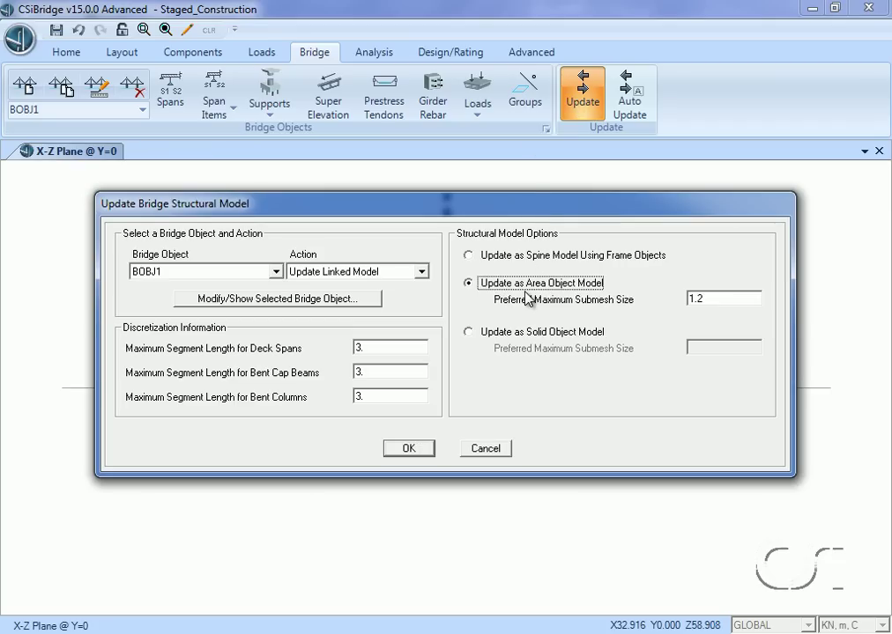
click(470, 256)
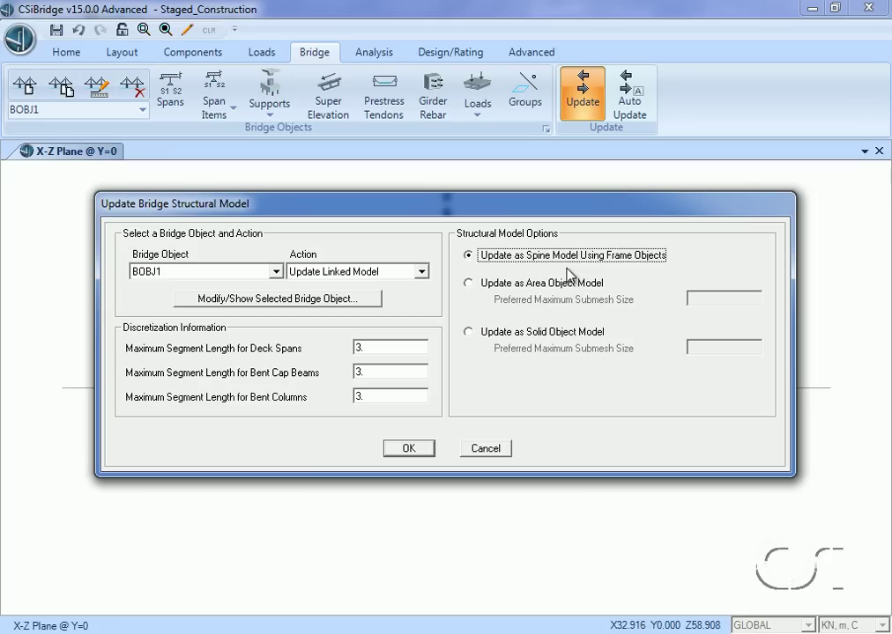
click(390, 348)
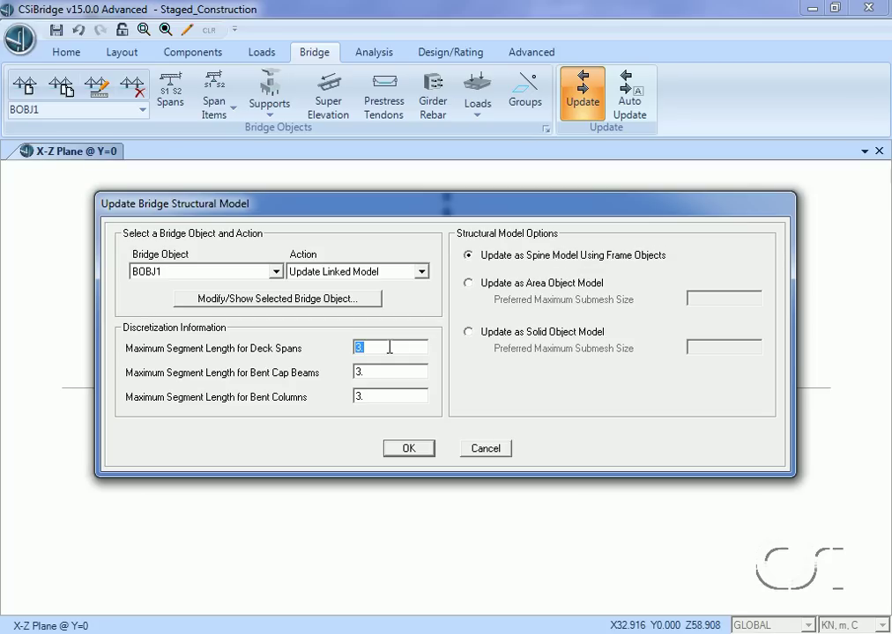
text(10)
click(408, 448)
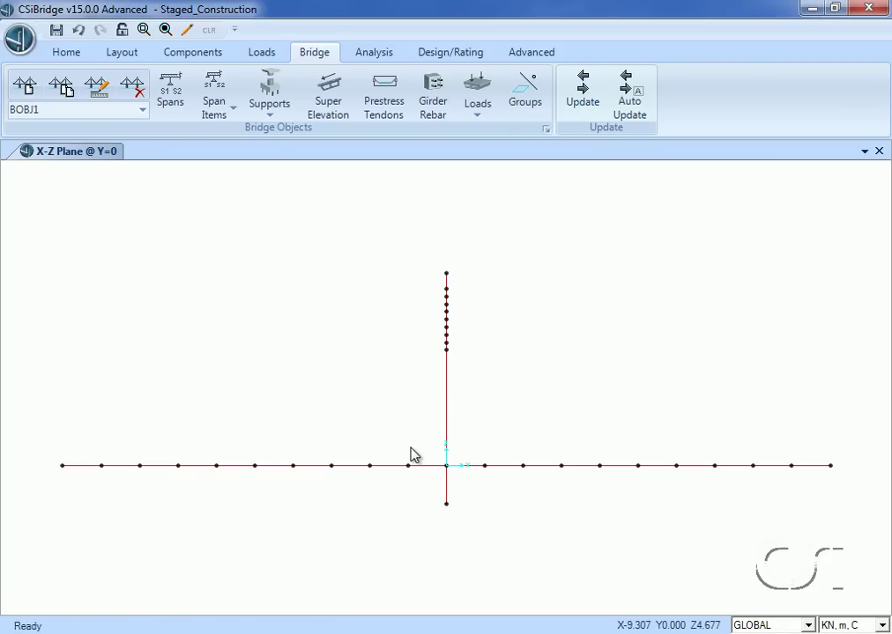
Review the start and end abutment assignments and set bearing BBRG1's translation along the layout line (U3) to Free
click(279, 112)
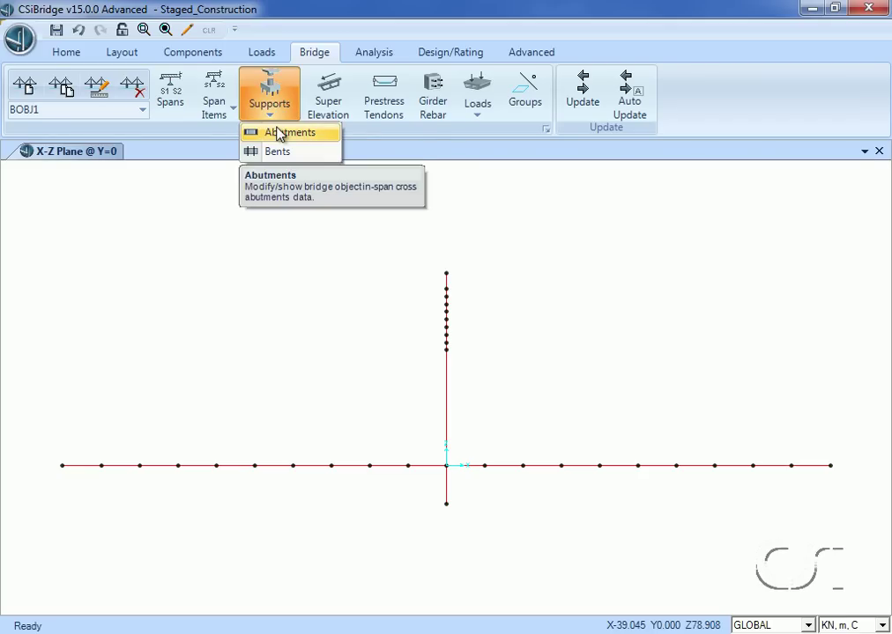
click(279, 133)
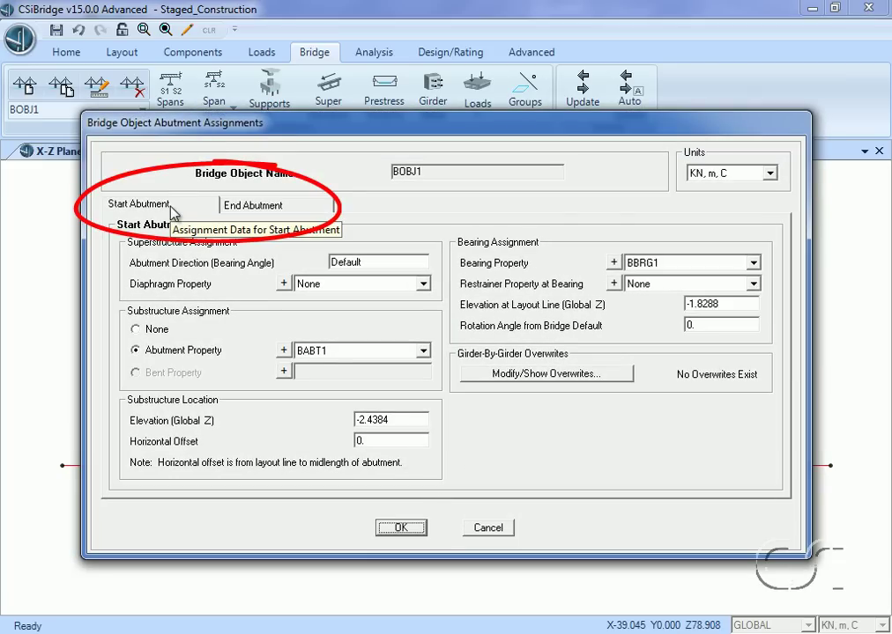
click(226, 204)
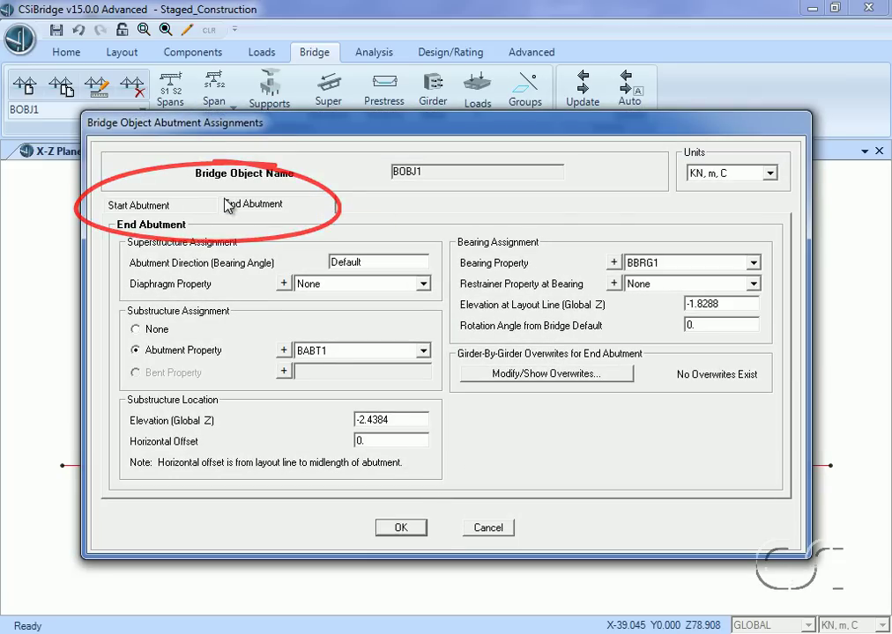
click(201, 208)
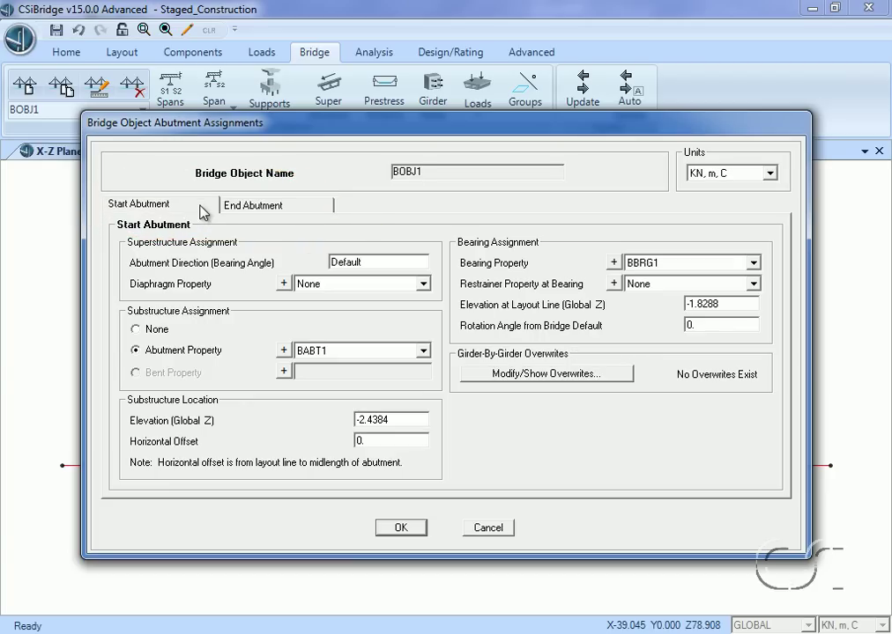
click(613, 263)
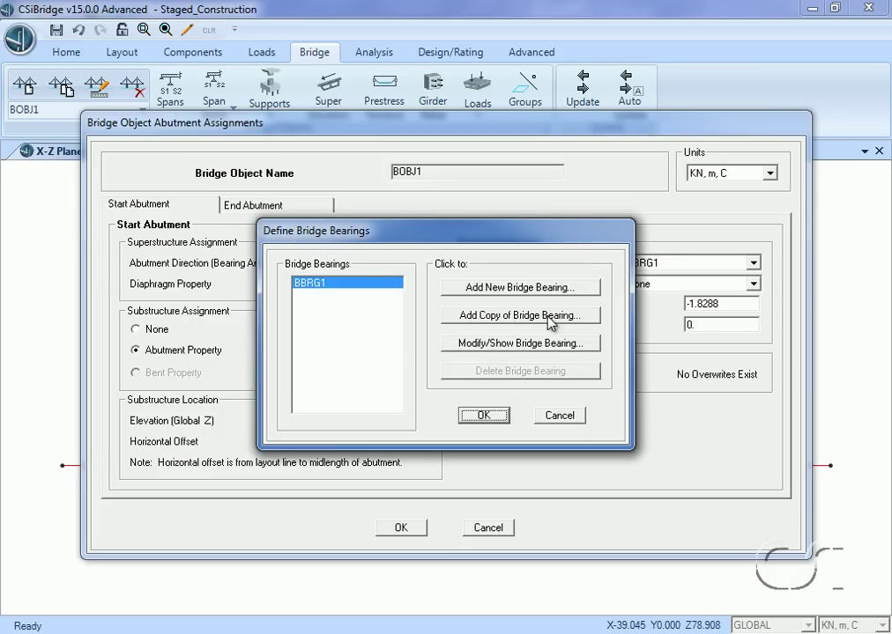
click(532, 342)
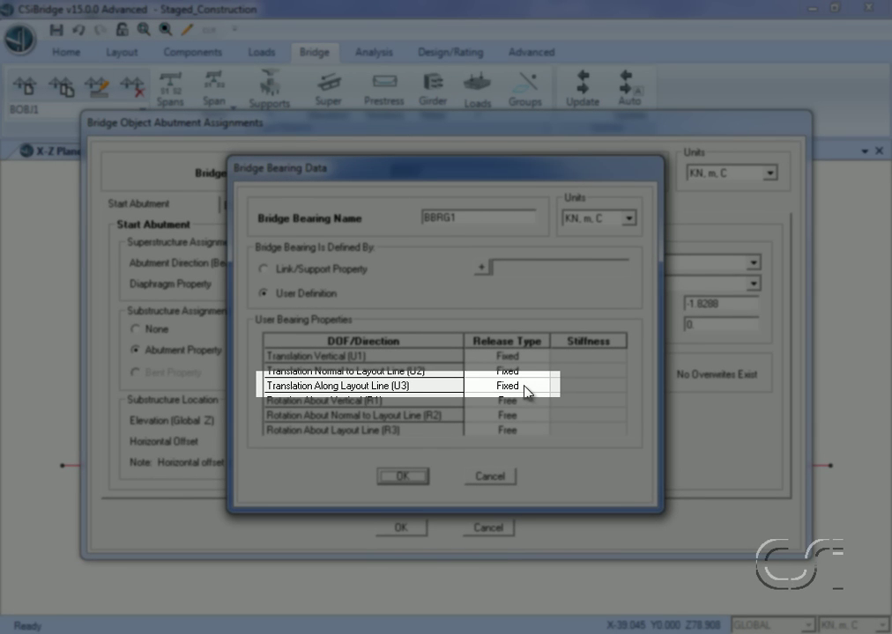
click(526, 391)
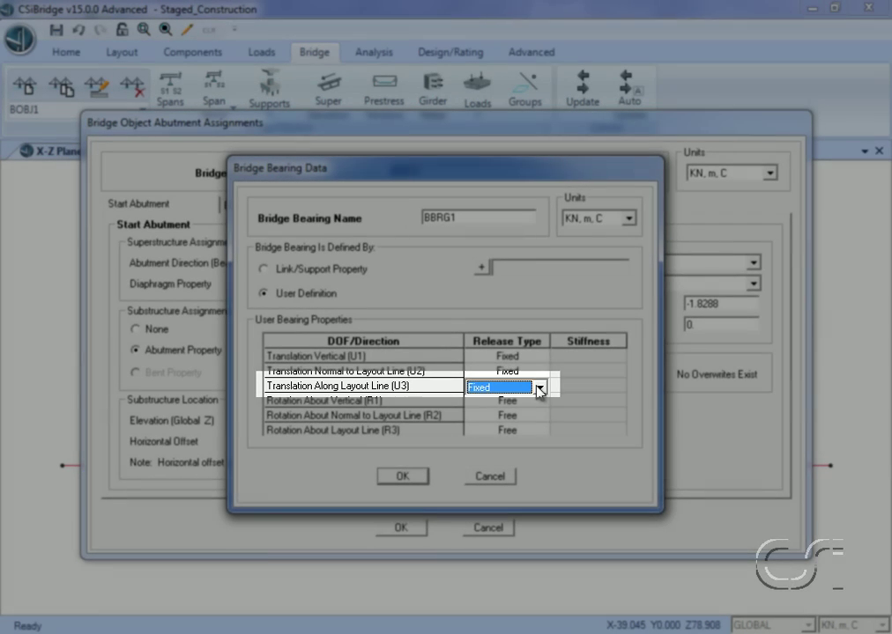
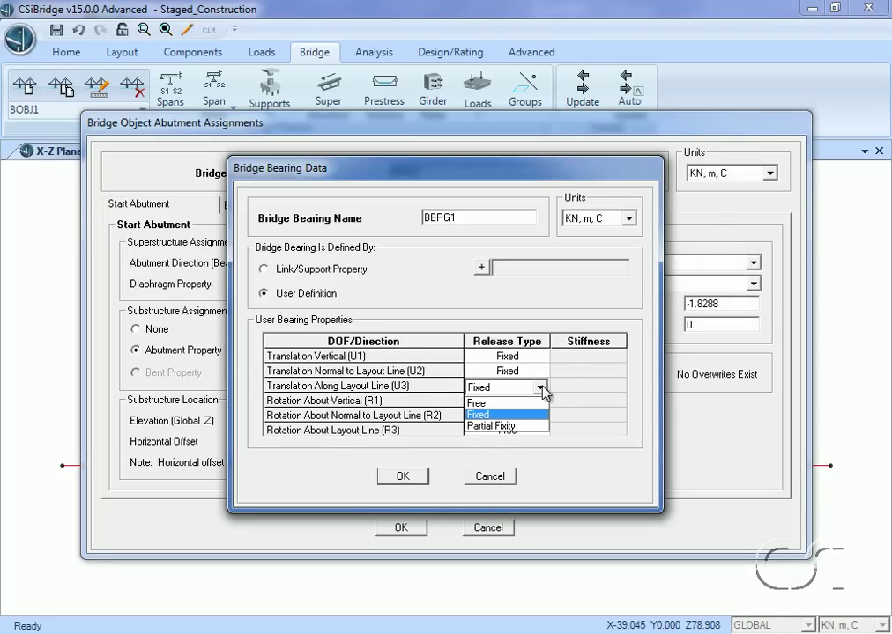
click(509, 403)
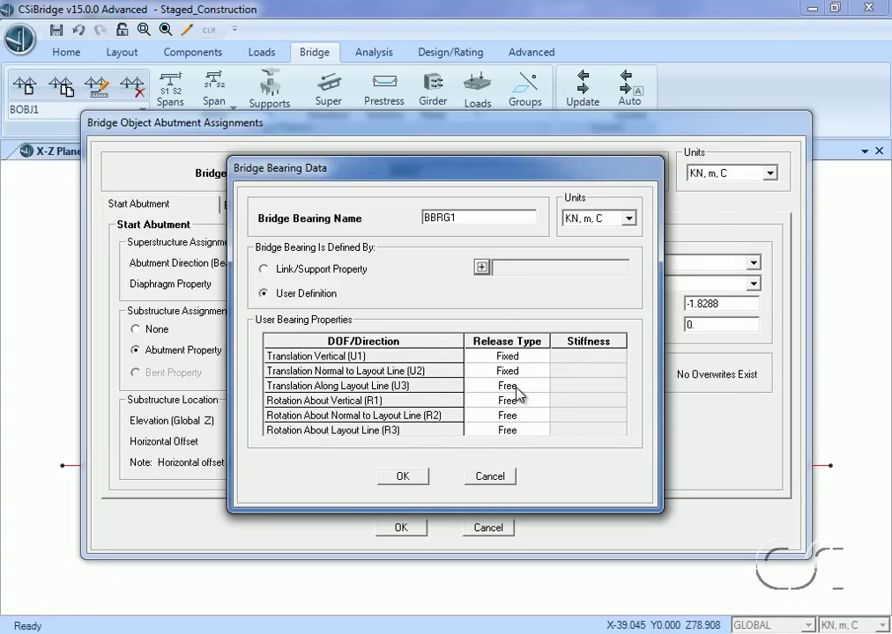
click(403, 476)
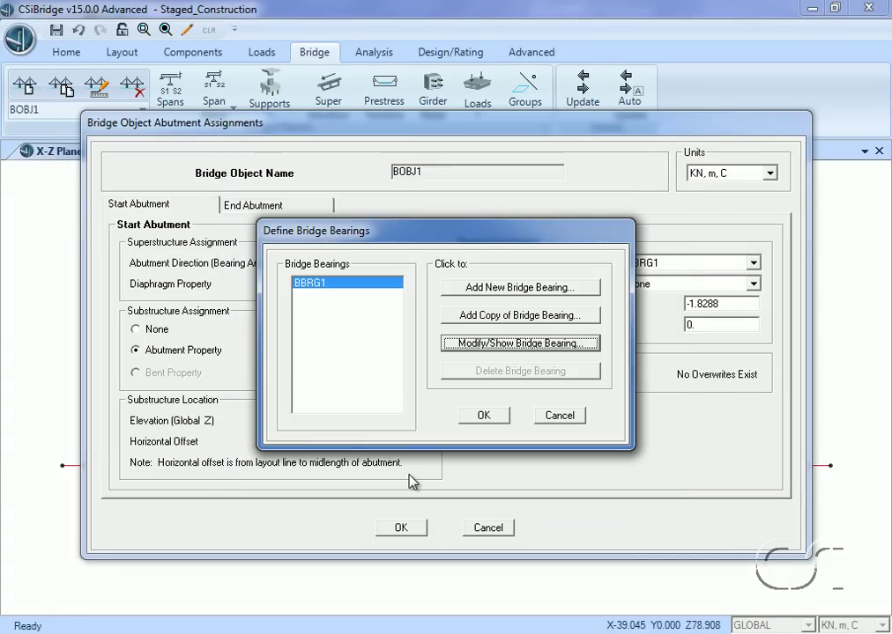
click(481, 419)
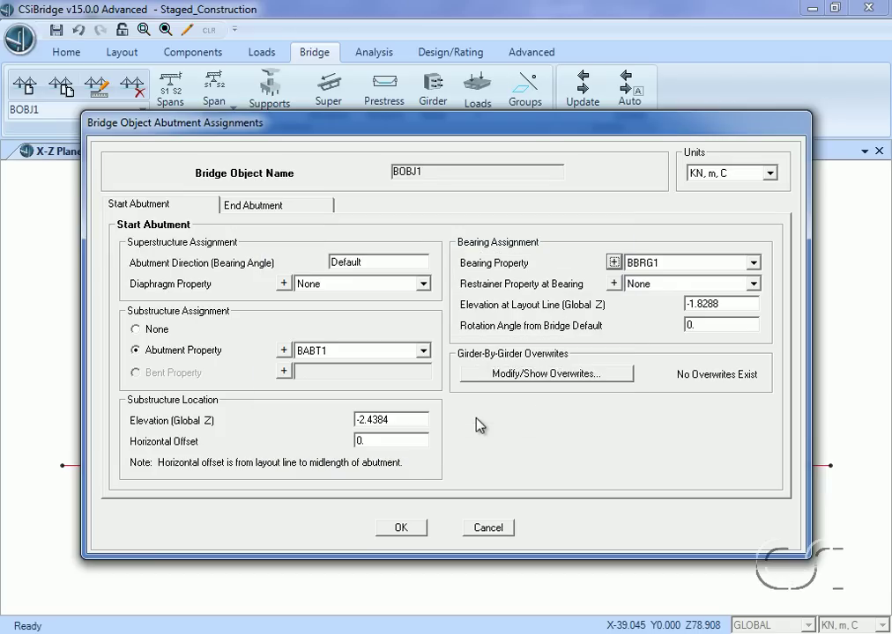
click(403, 528)
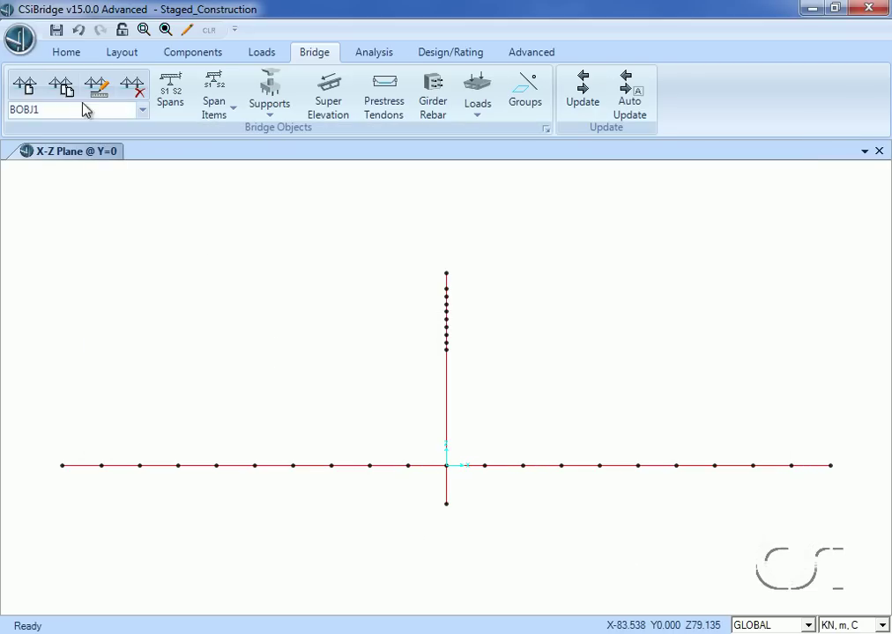
Set the 2D view to the X-Y plane at Z = 0
click(71, 55)
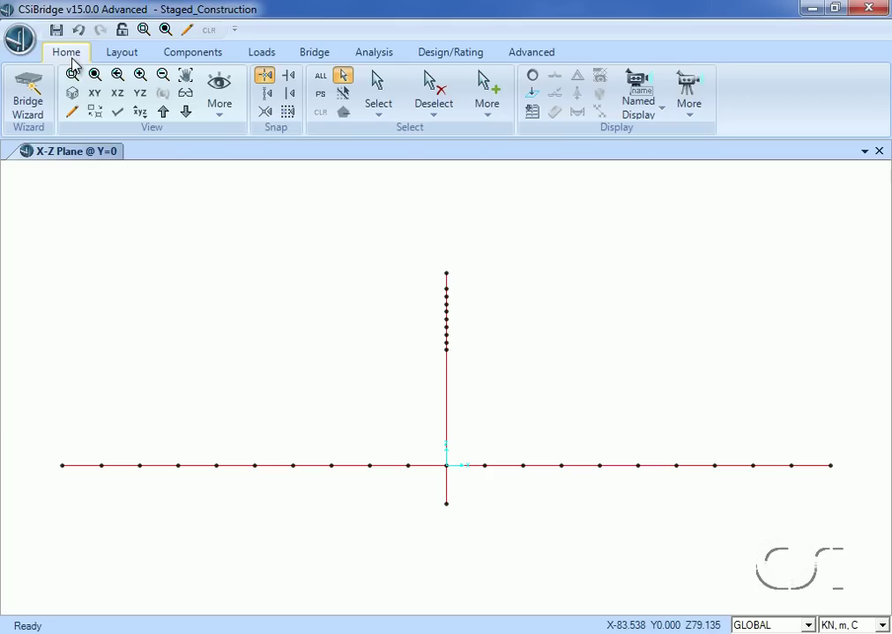
click(221, 97)
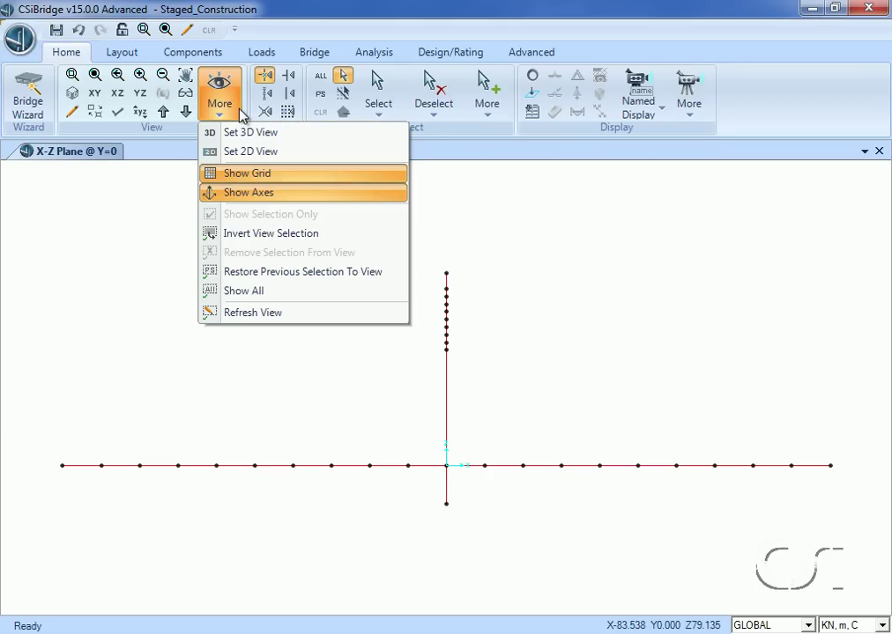
click(241, 152)
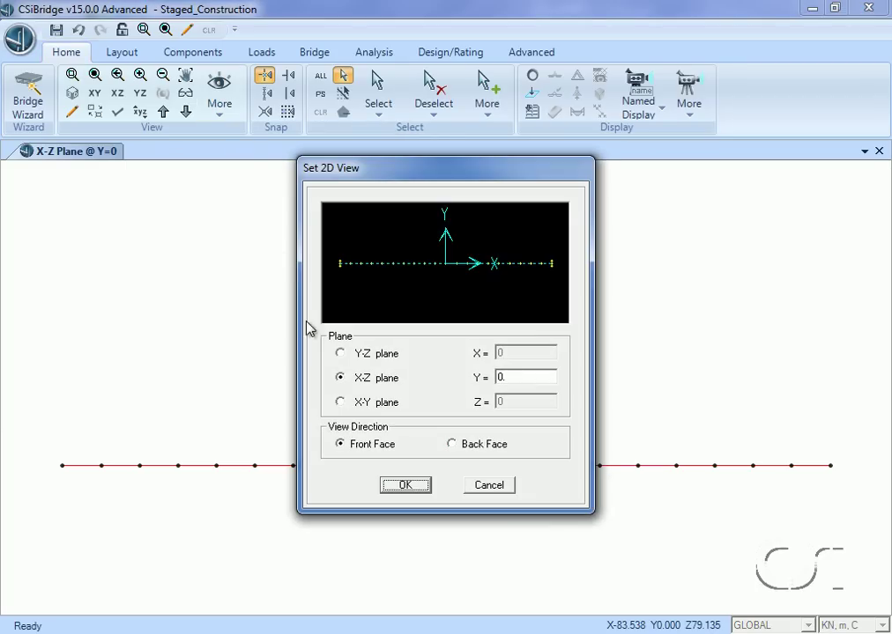
click(340, 402)
click(498, 403)
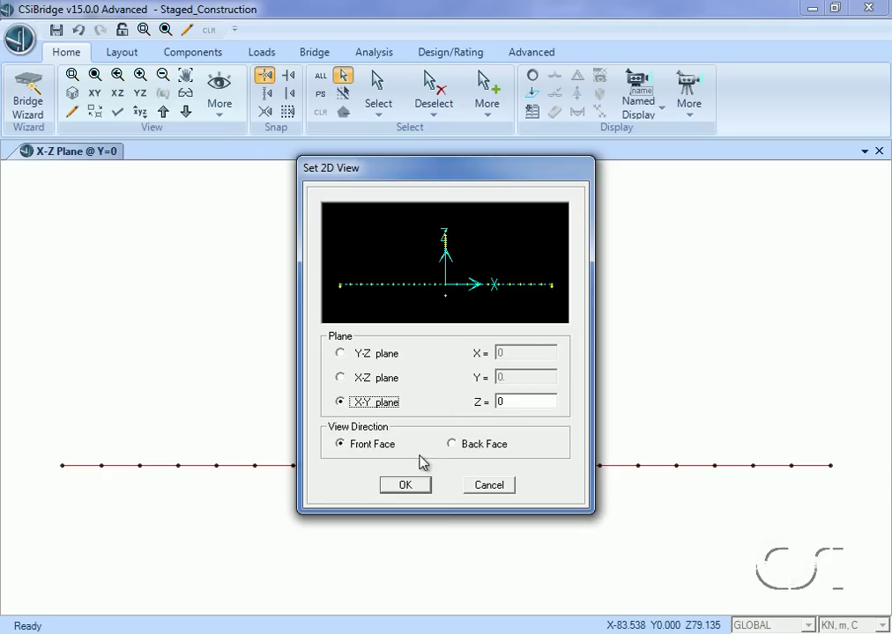
click(407, 486)
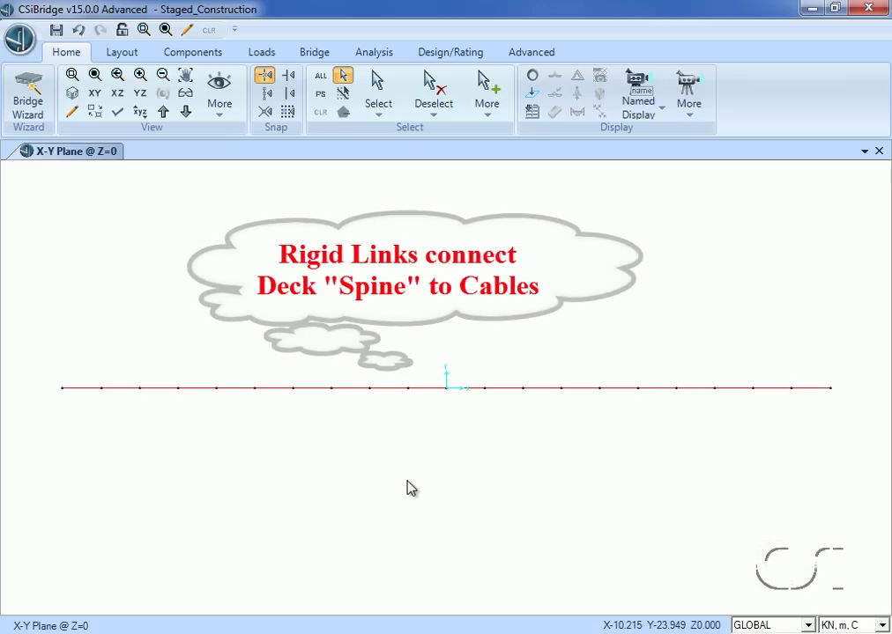
Define a linear link property named Rigid_link with all six directions (U1 to U3, R1 to R3) fixed
click(194, 55)
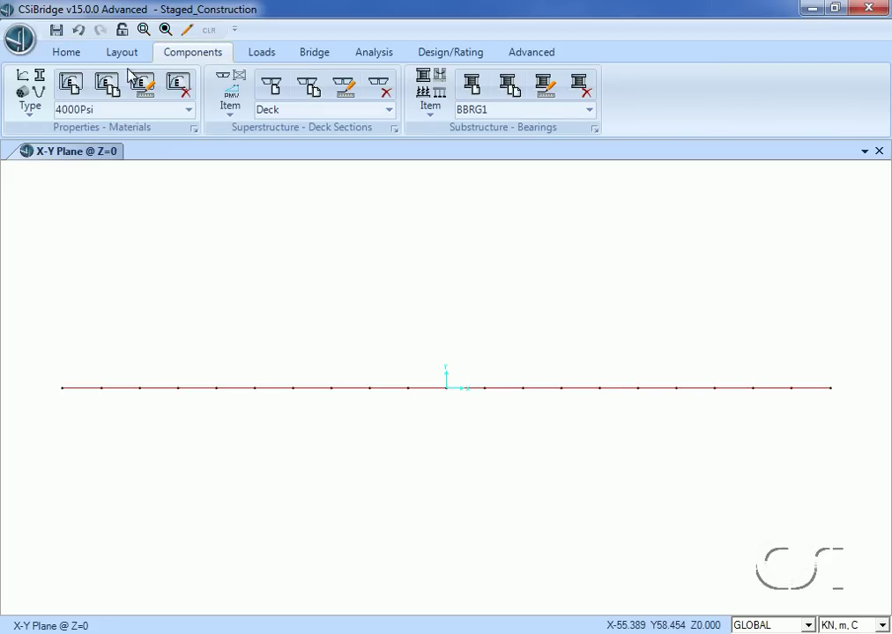
click(29, 96)
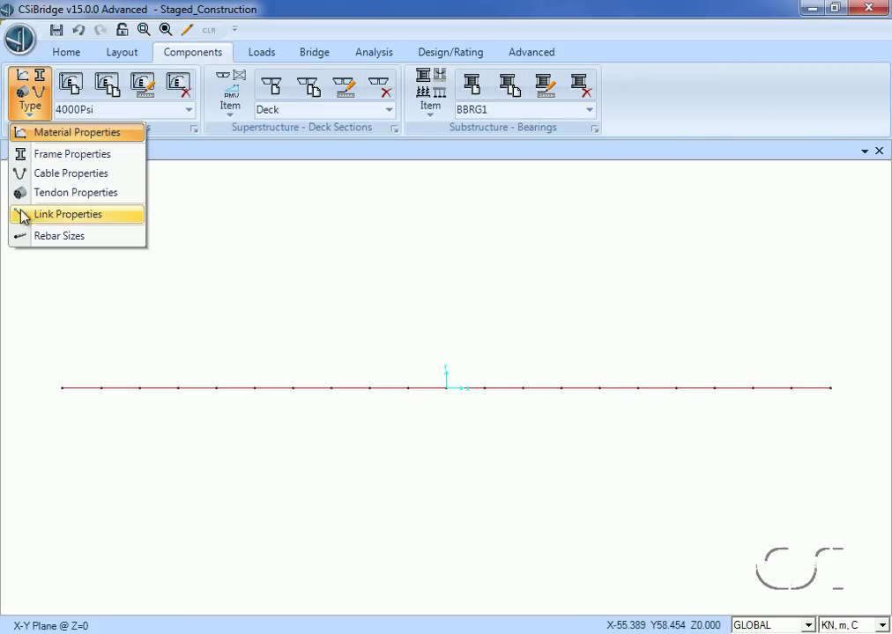
click(69, 216)
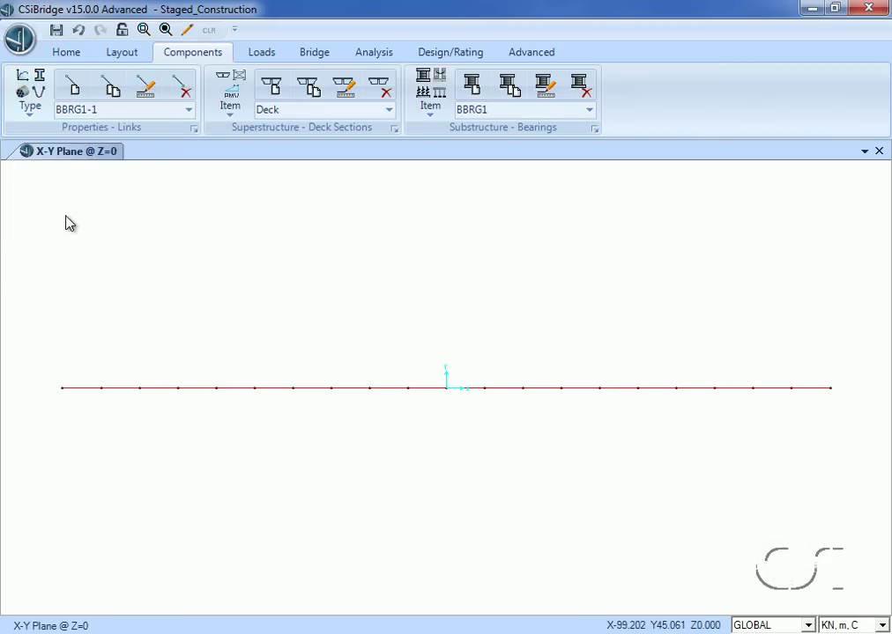
click(75, 91)
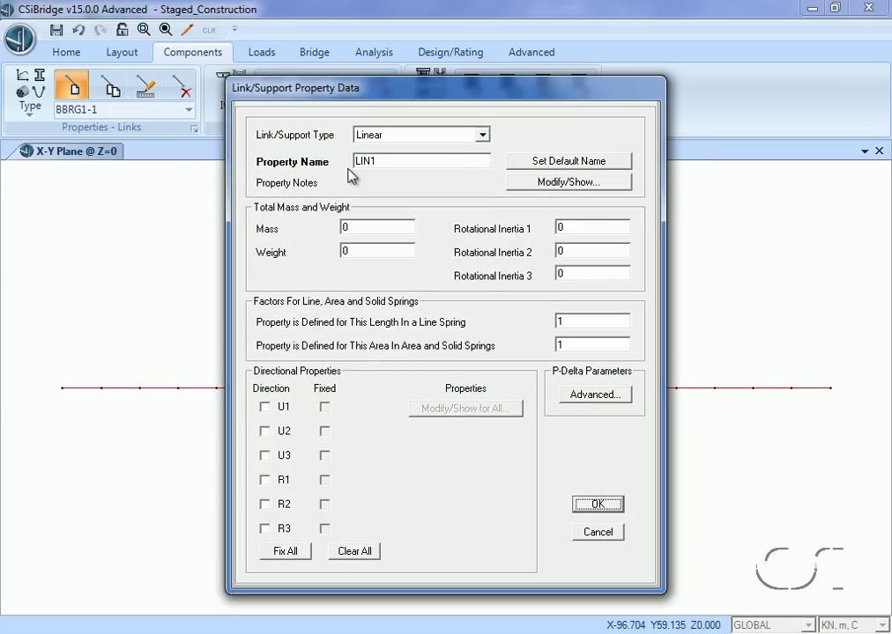
double_click(385, 161)
text(Rigid_Link)
click(297, 552)
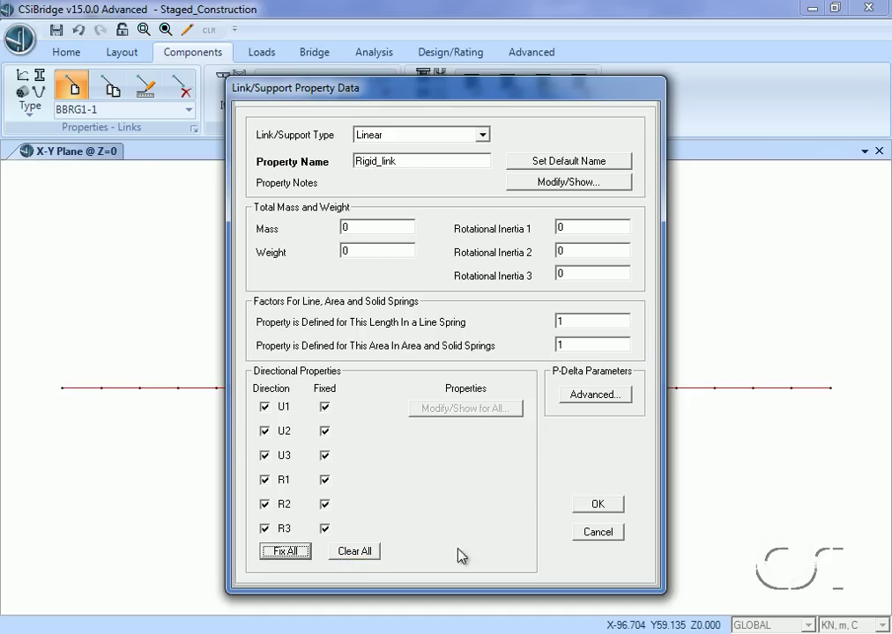
click(598, 506)
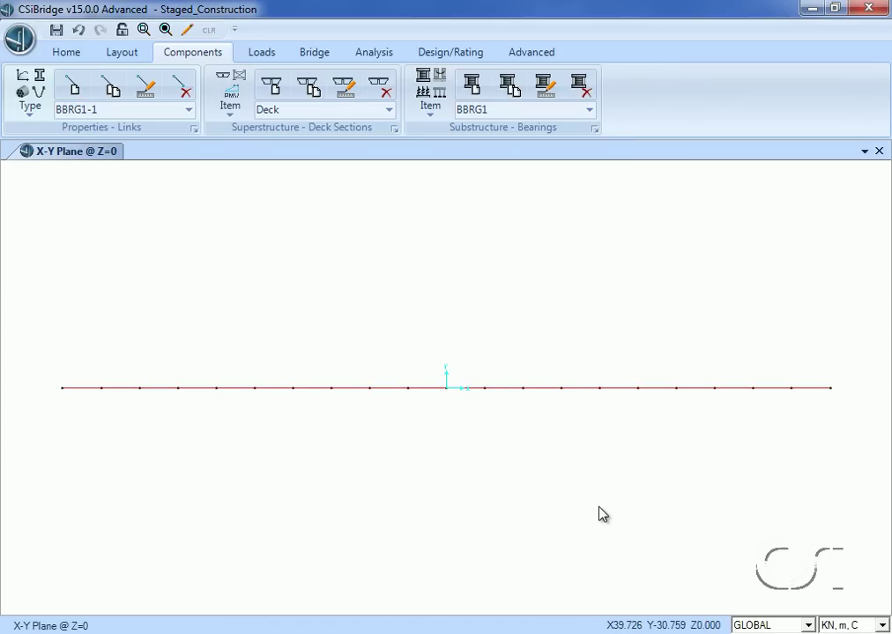
Draw a Rigid_link link about 6.4 m long in the +Y direction from the deck joint at X = 10, using vertical drawing control
click(144, 30)
drag(420, 336, 504, 426)
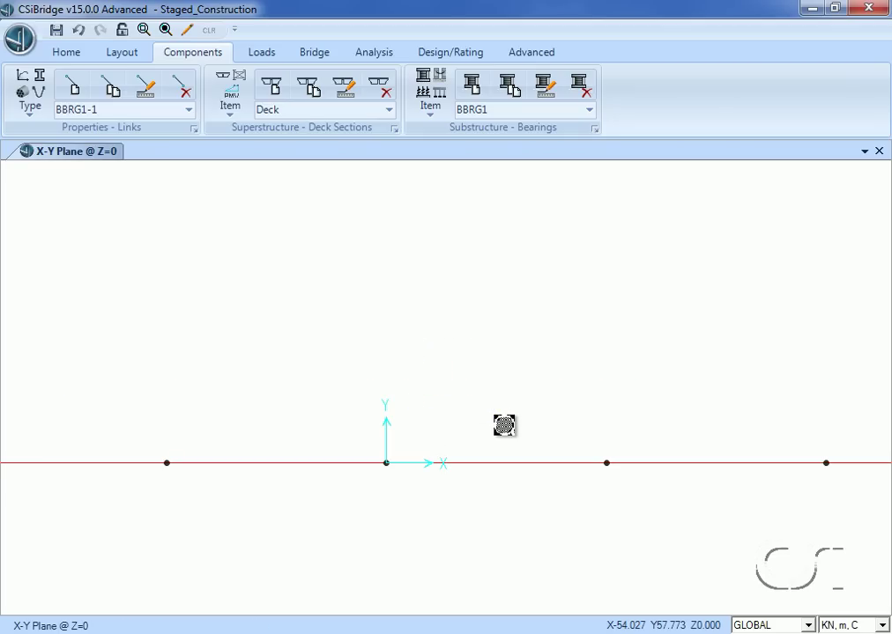
click(529, 54)
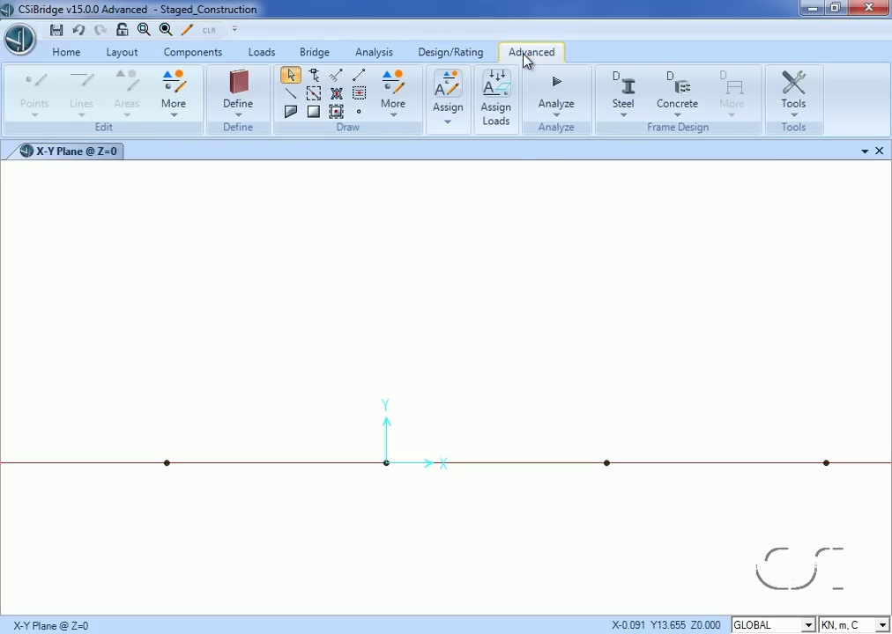
click(360, 78)
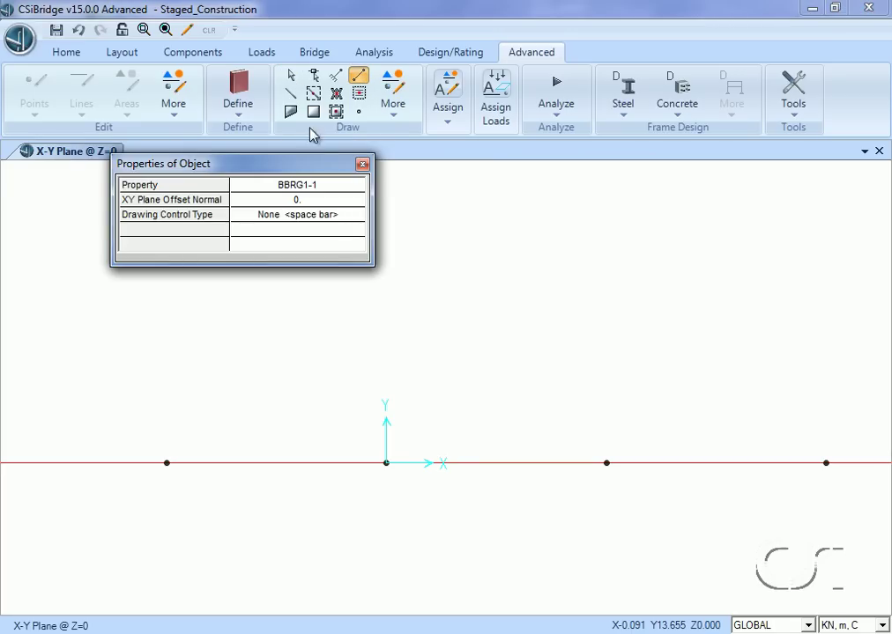
click(317, 191)
click(317, 191)
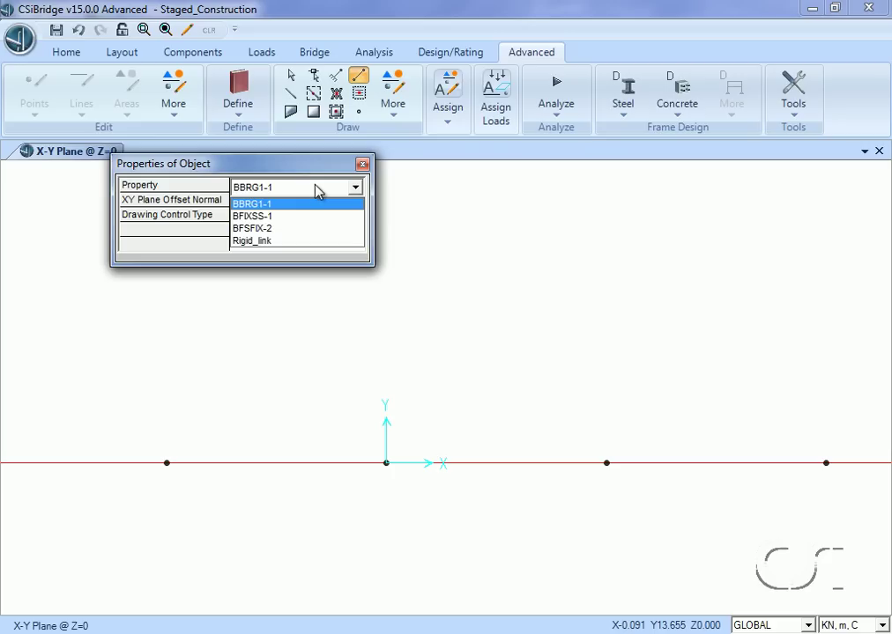
click(269, 242)
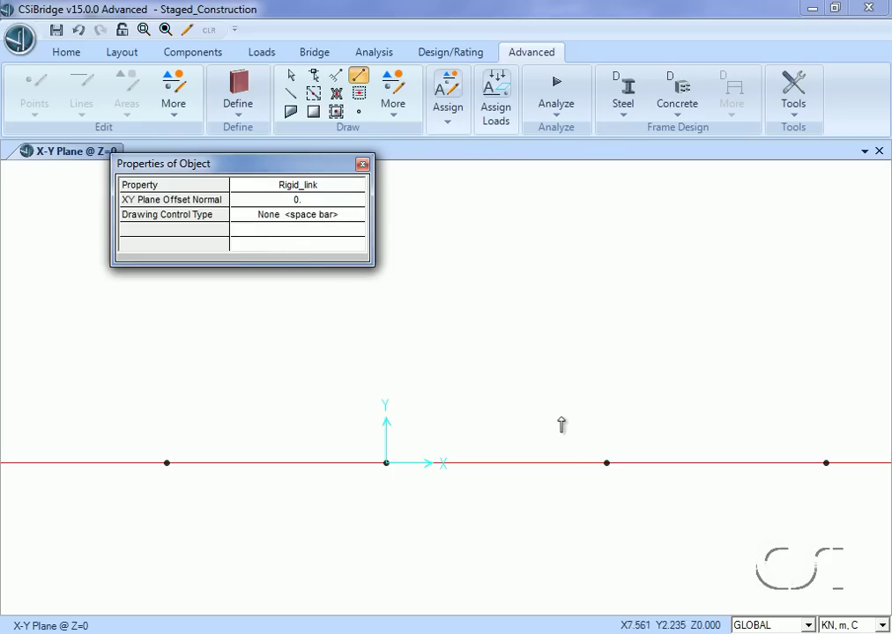
click(606, 462)
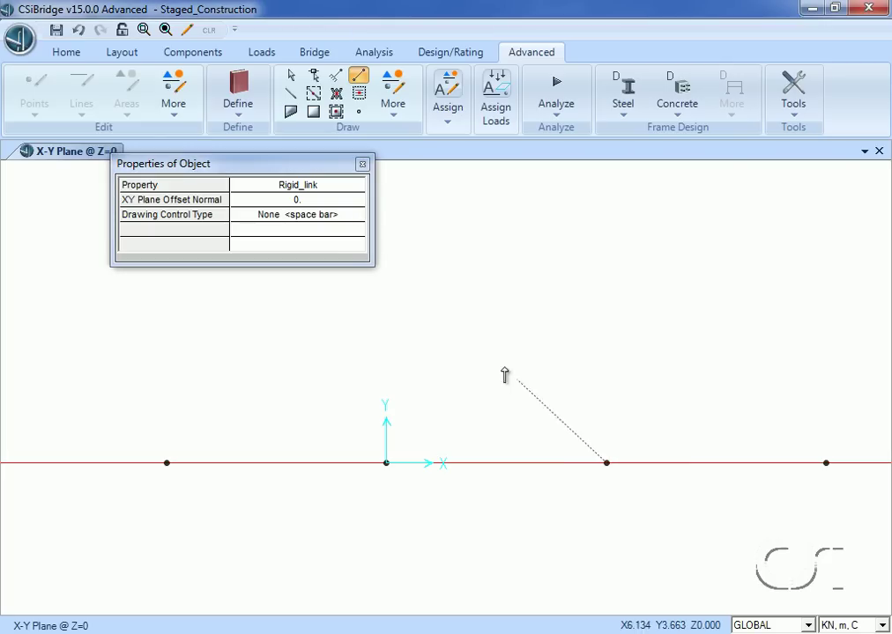
click(326, 220)
click(355, 217)
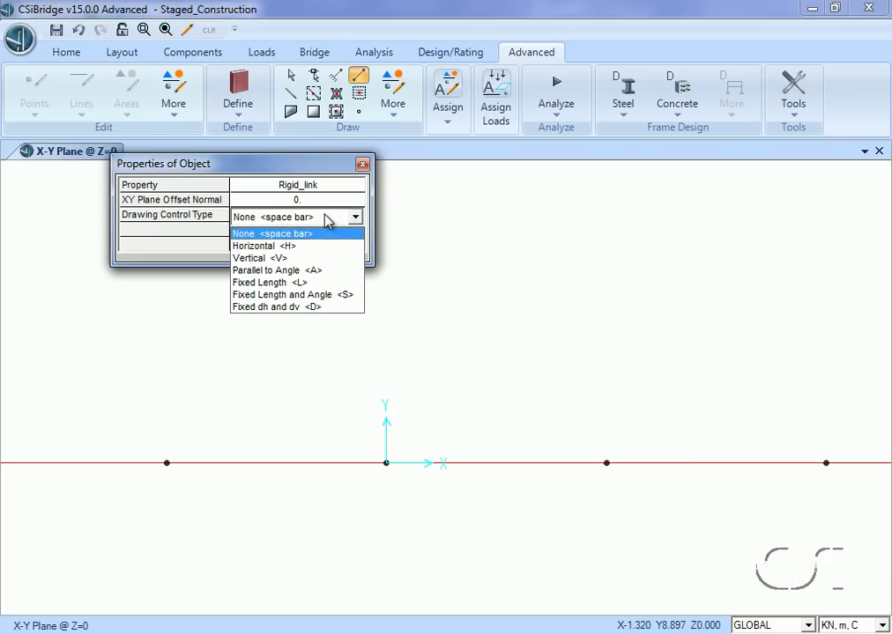
click(312, 261)
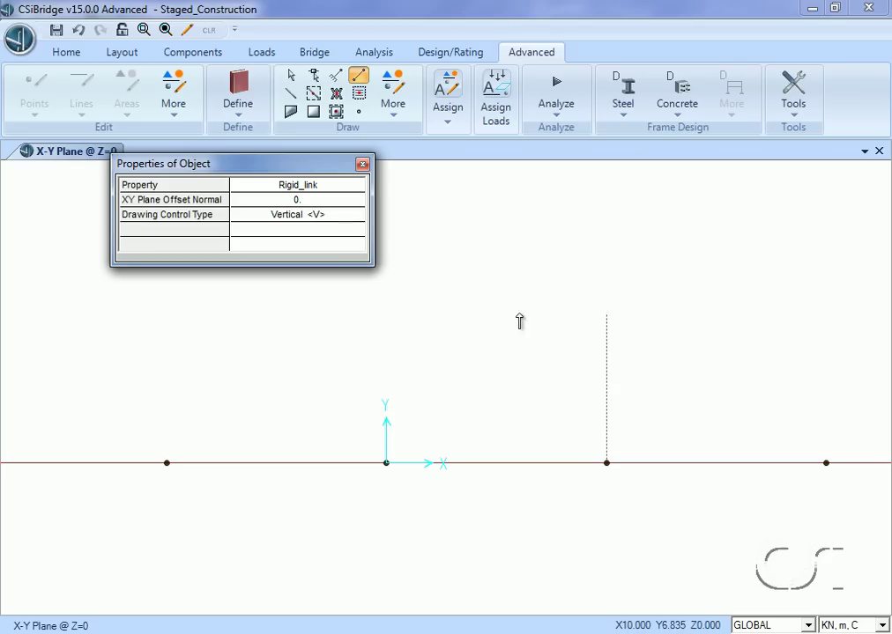
click(587, 331)
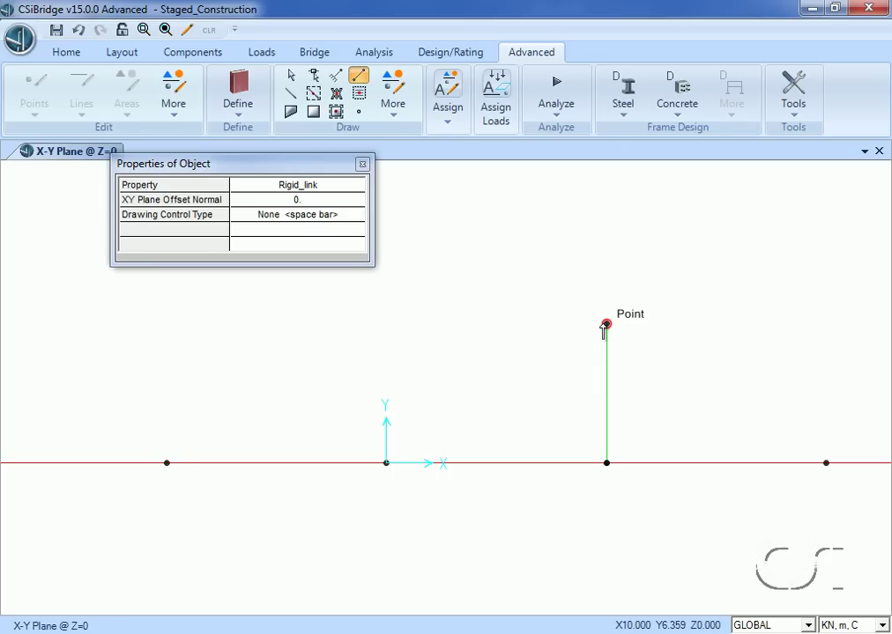
Set the Y coordinate of the new link's outer end joint to 4.2 m
right_click(605, 325)
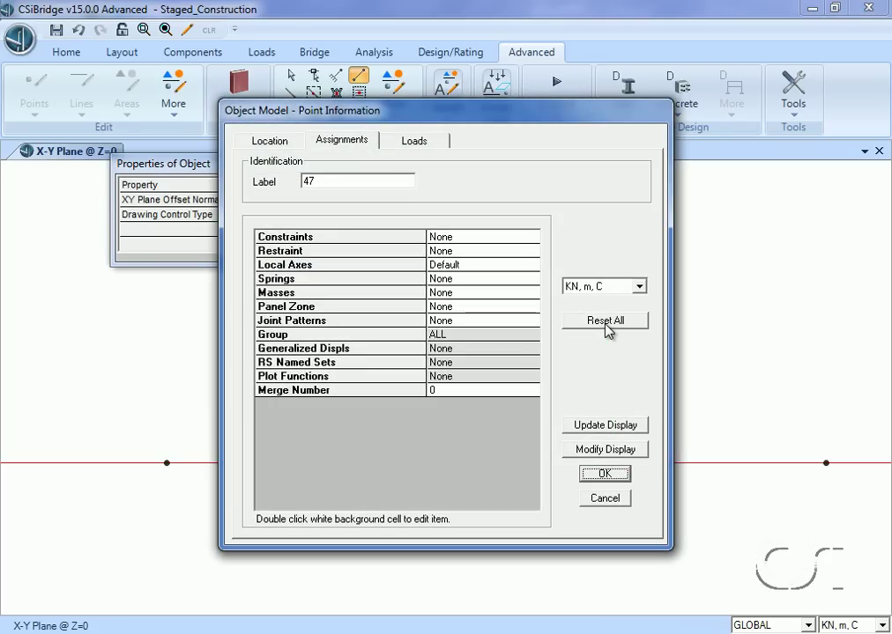
click(279, 145)
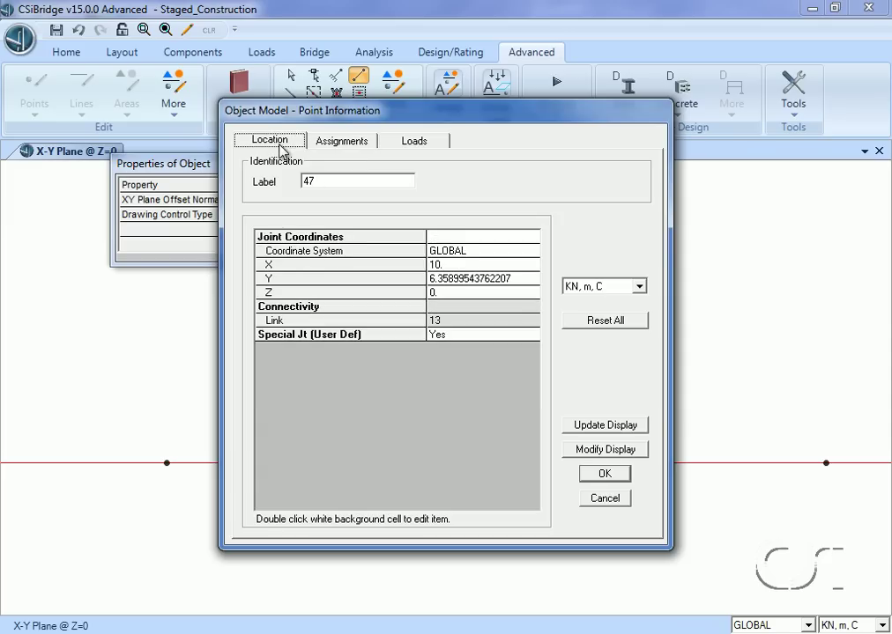
double_click(442, 272)
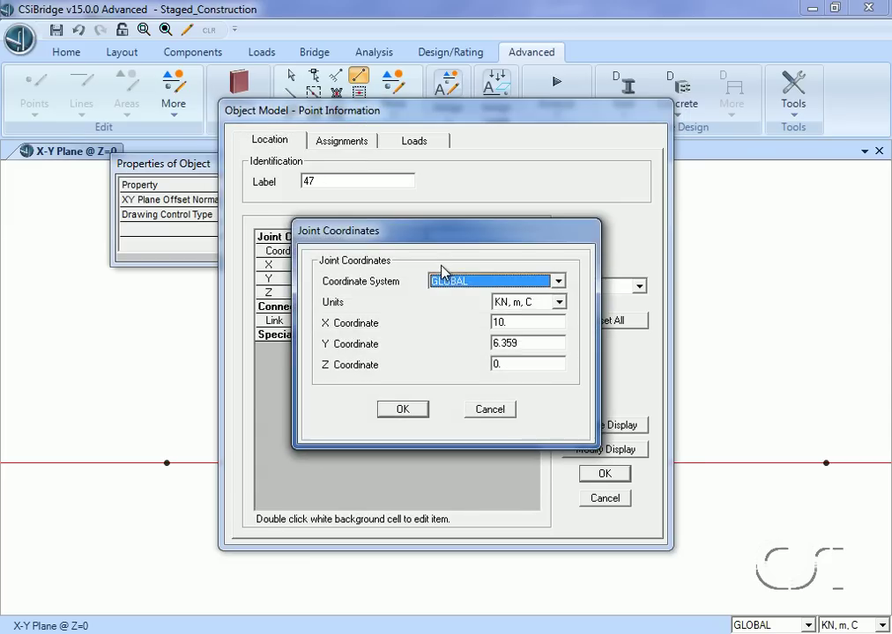
click(519, 343)
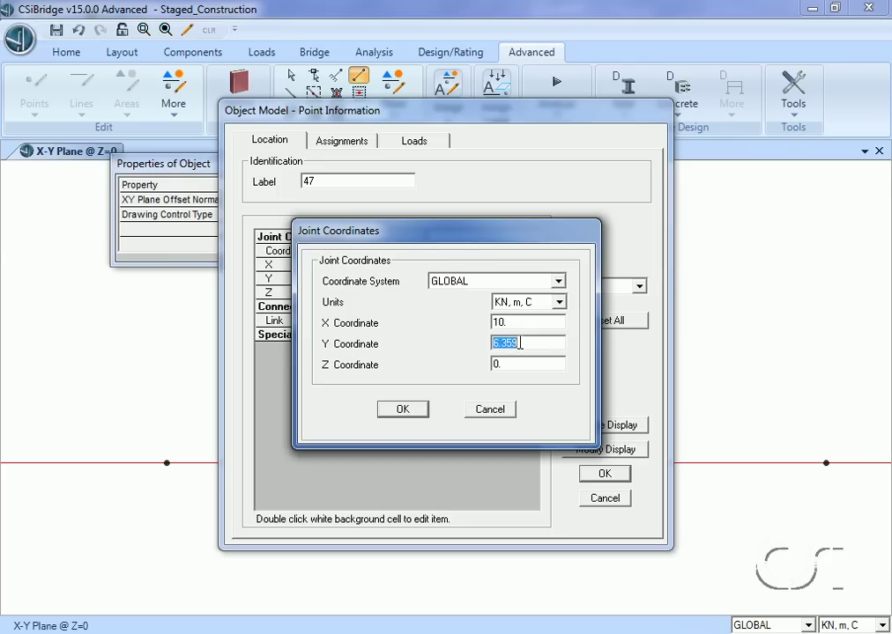
text(4.2)
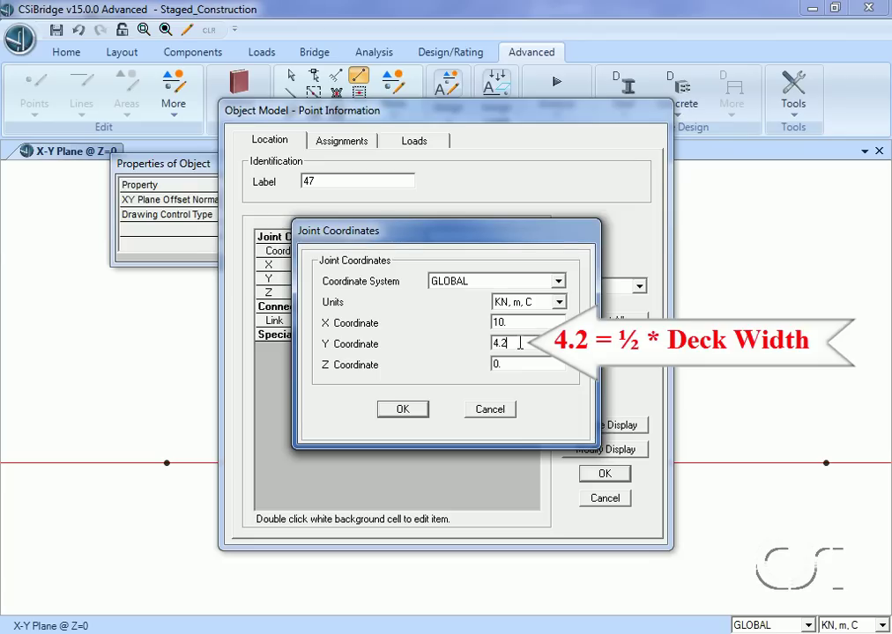
click(413, 410)
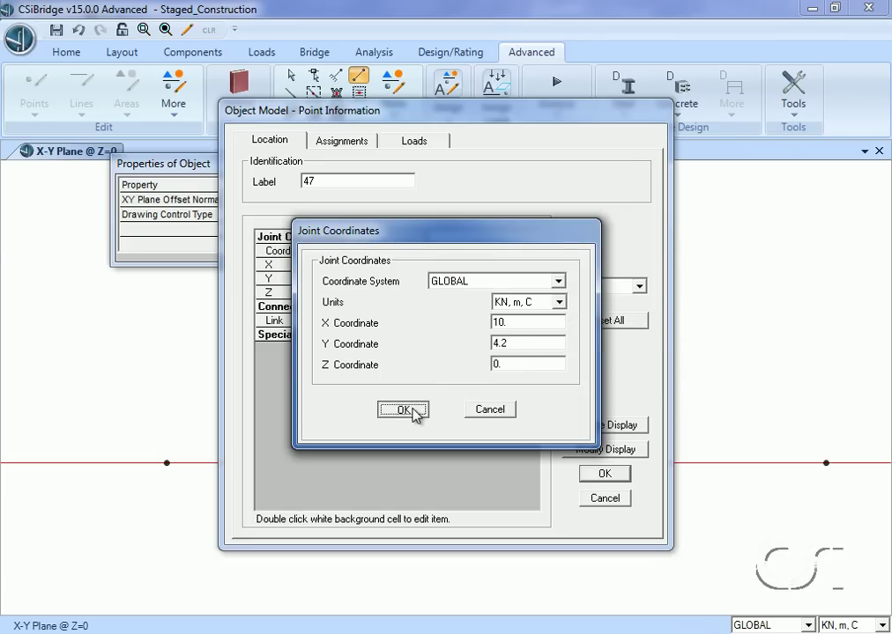
click(615, 478)
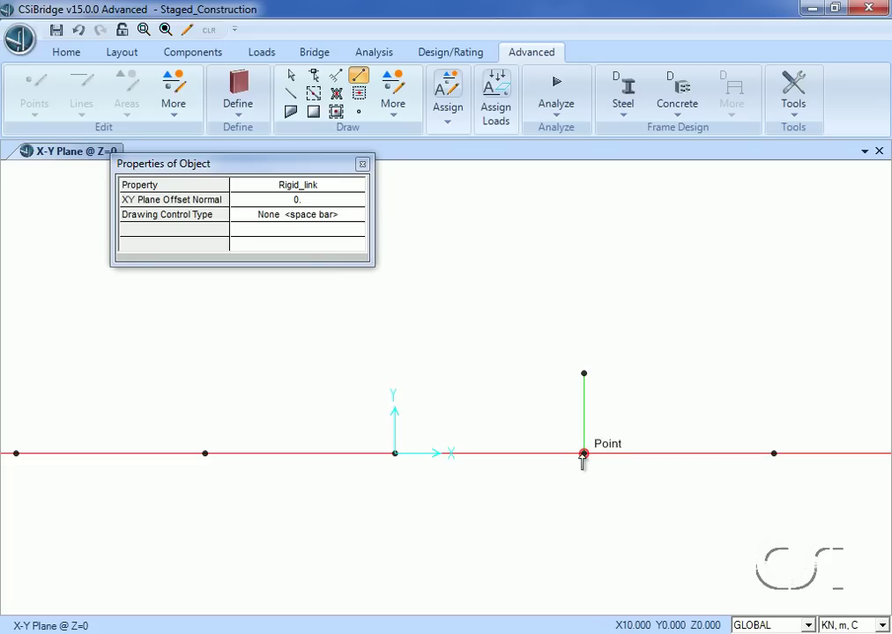
Draw a second Rigid_link link about 5.4 m long in the -Y direction from the same deck joint, constrained to vertical
click(583, 454)
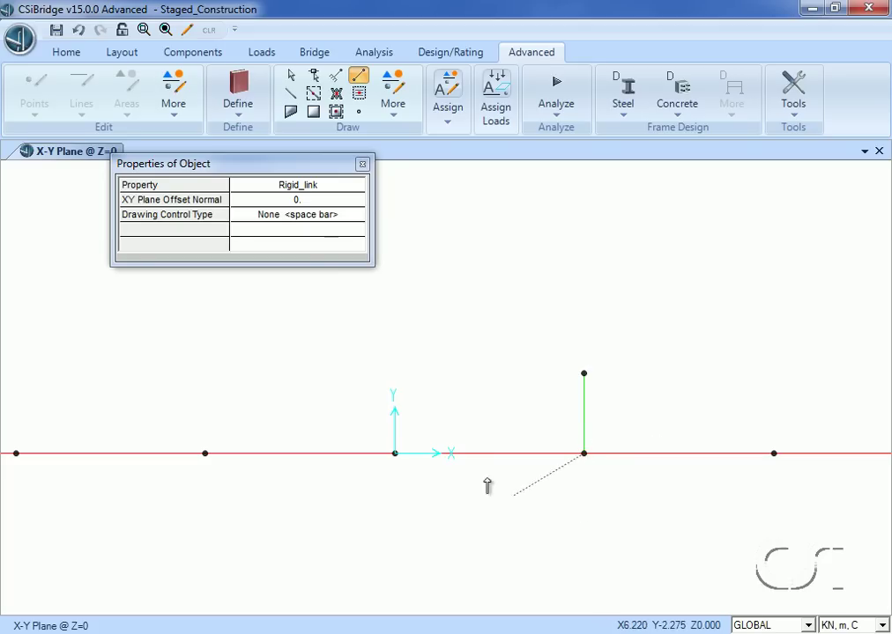
click(313, 218)
click(313, 217)
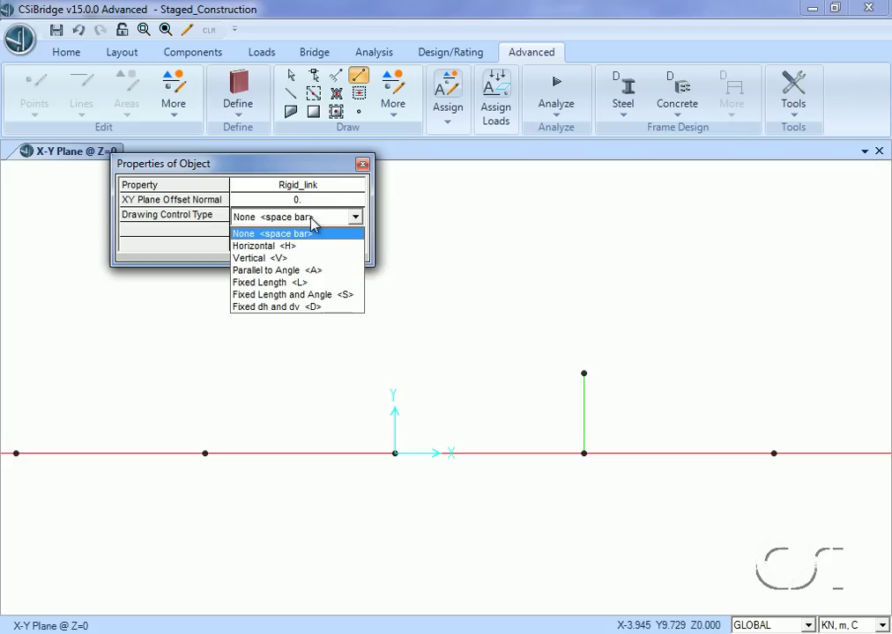
click(299, 258)
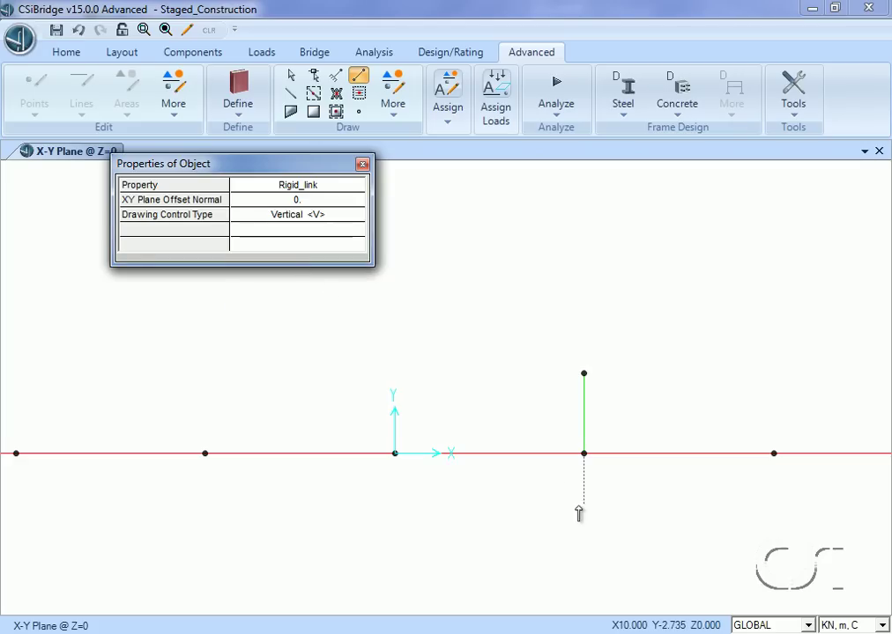
click(592, 560)
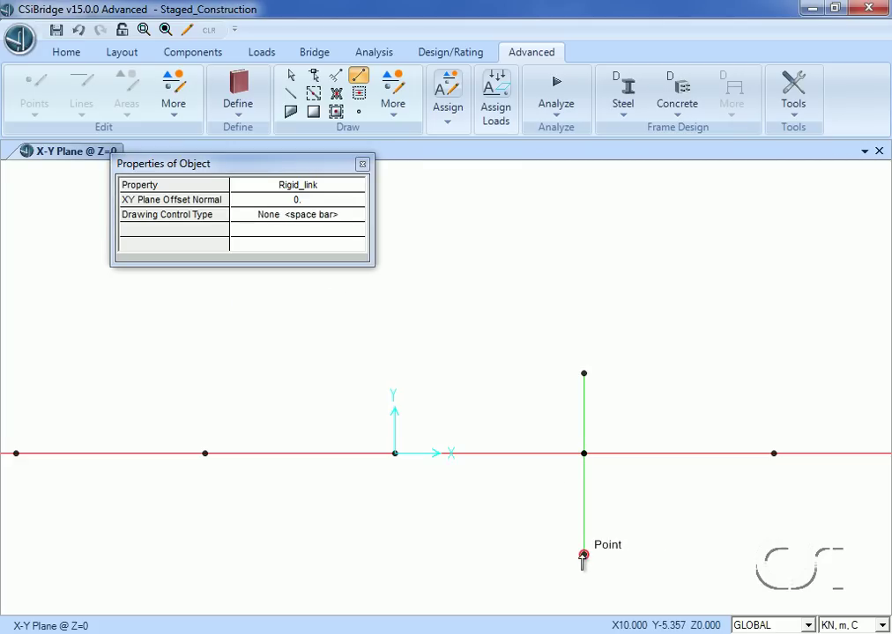
Set the Y coordinate of the second link's outer end joint to -4.2 m
right_click(582, 557)
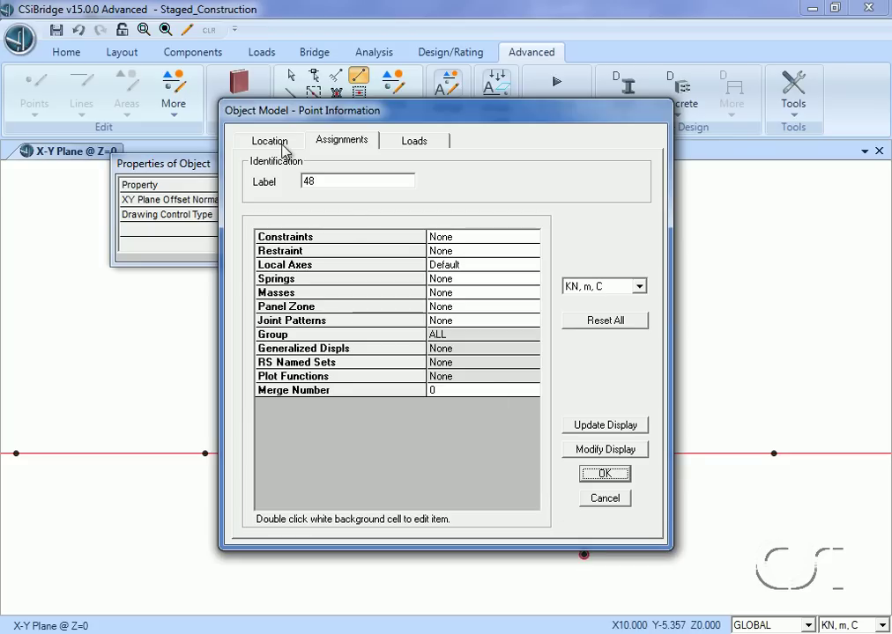
click(280, 146)
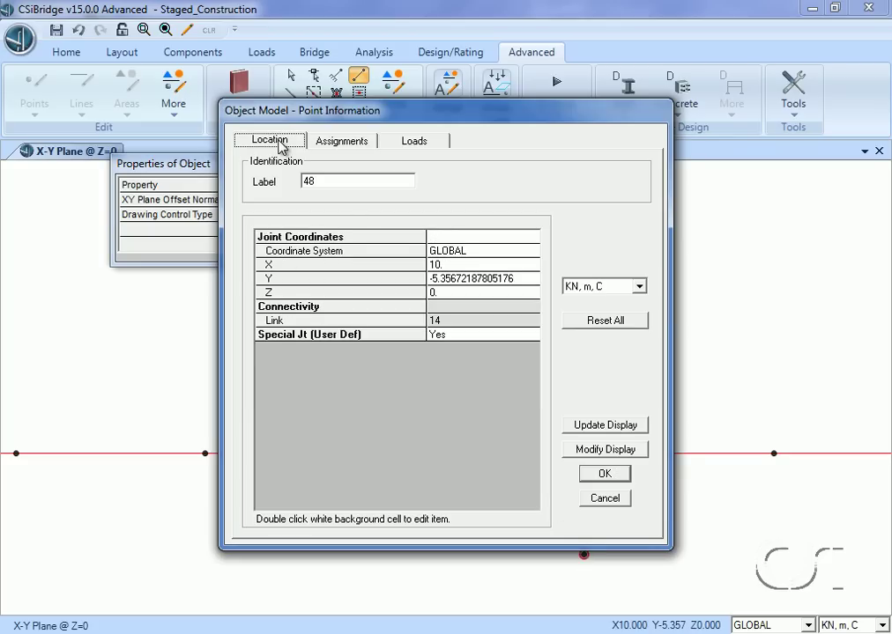
double_click(445, 280)
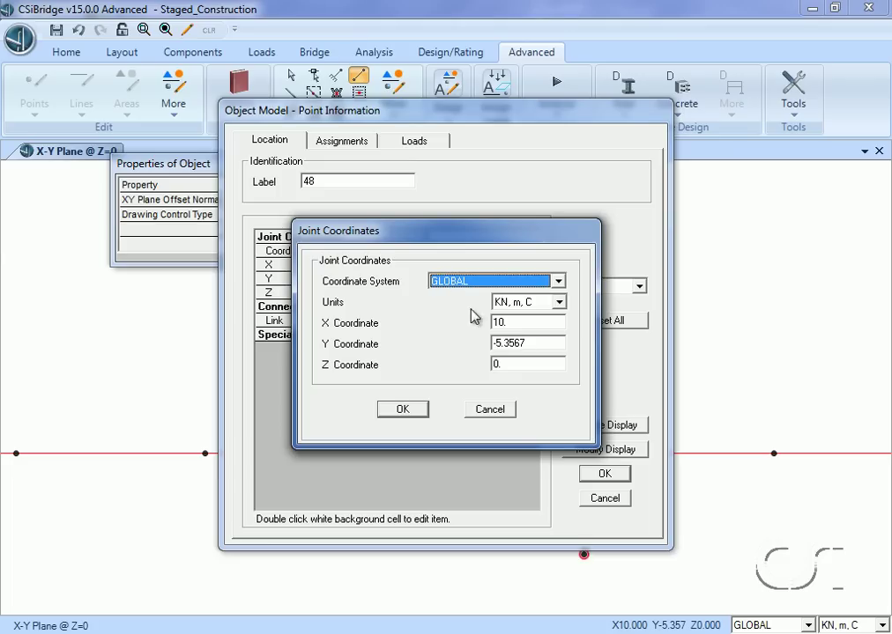
double_click(526, 342)
text(-4.2)
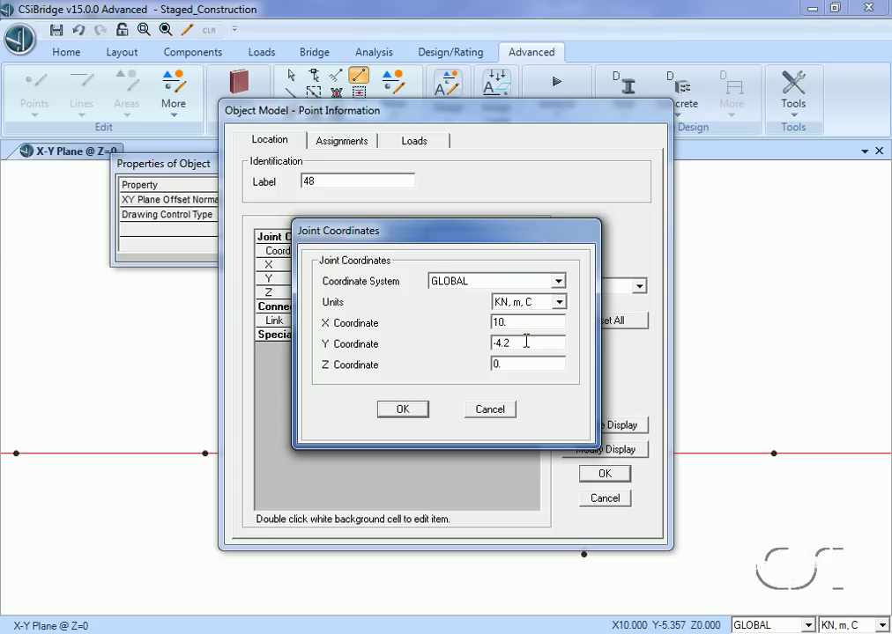
click(401, 410)
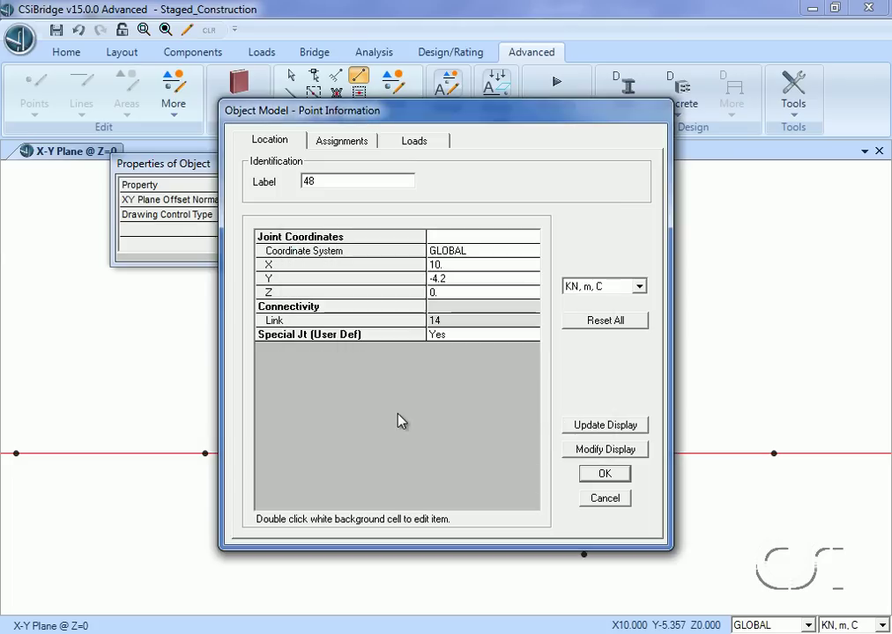
click(603, 474)
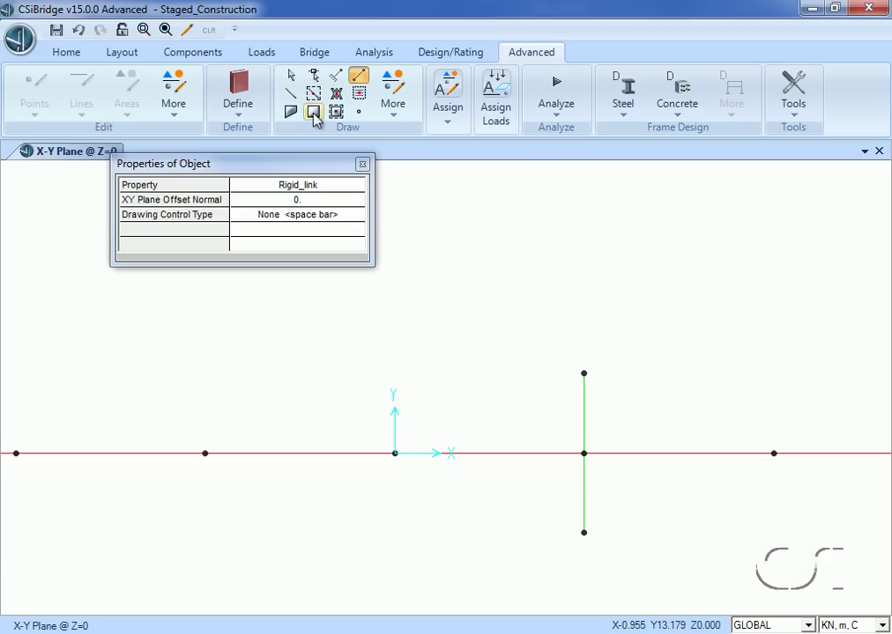
Replicate both rigid links at X = 10 linearly 8 times with dx = 10 m and no vertical offset
click(293, 79)
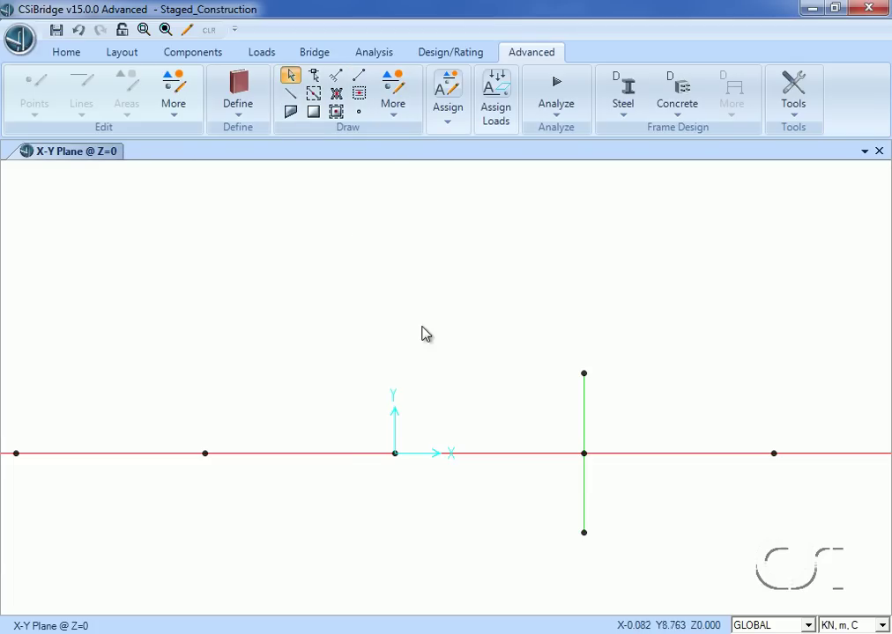
click(579, 412)
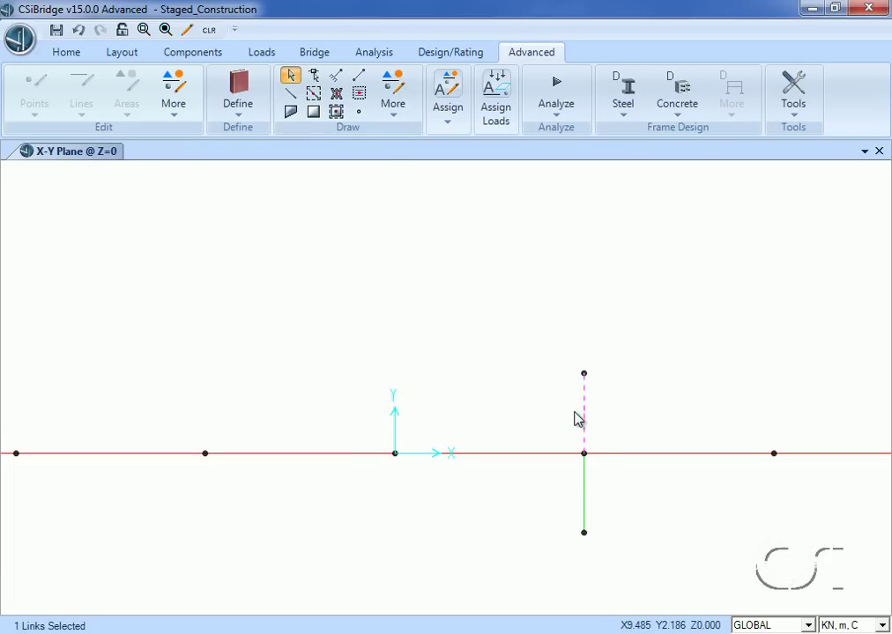
click(584, 499)
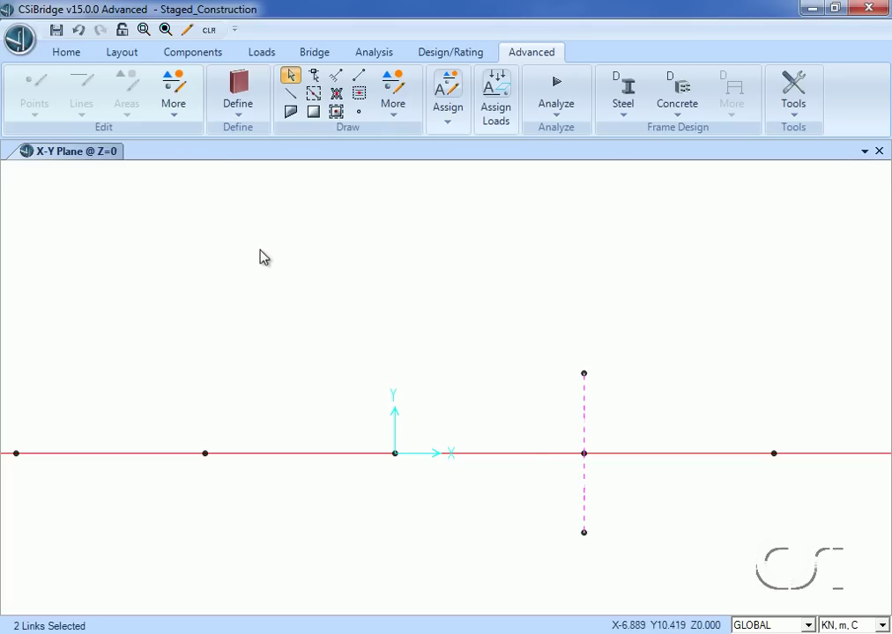
click(181, 114)
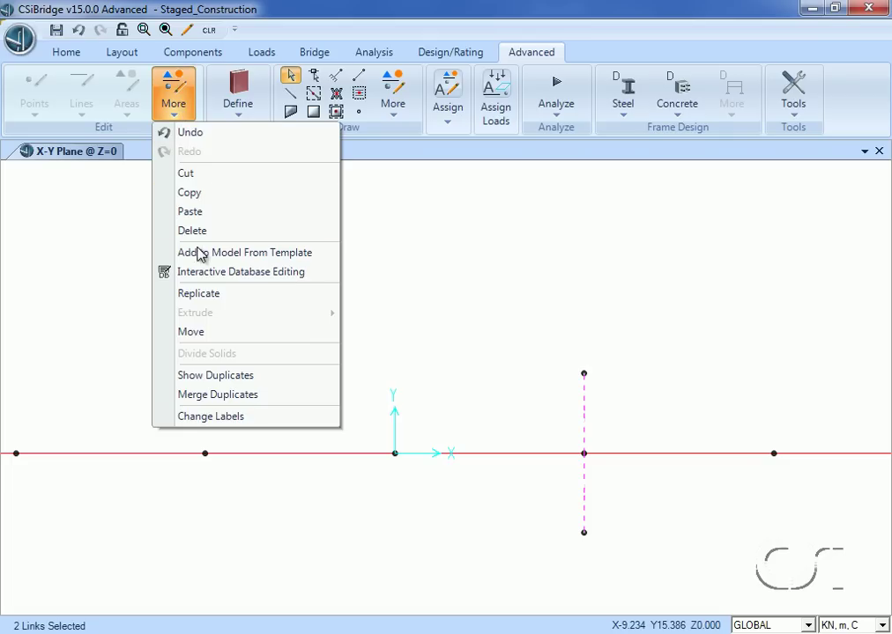
click(197, 294)
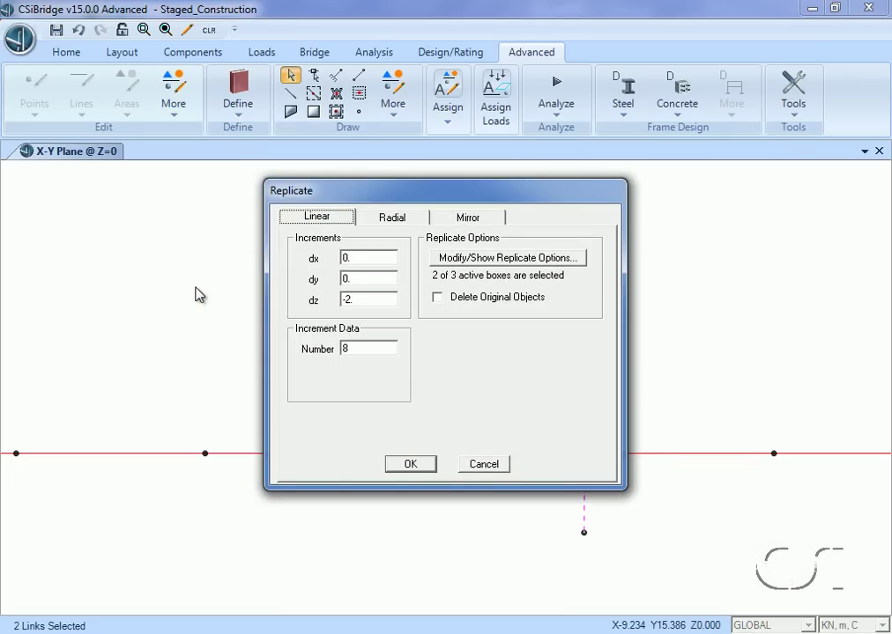
double_click(359, 258)
text(10)
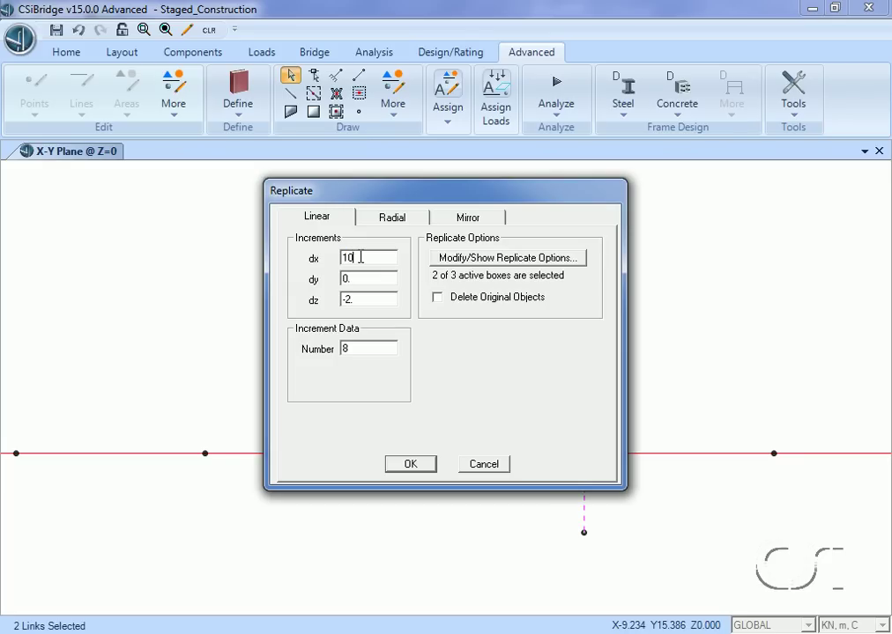
double_click(350, 300)
click(410, 466)
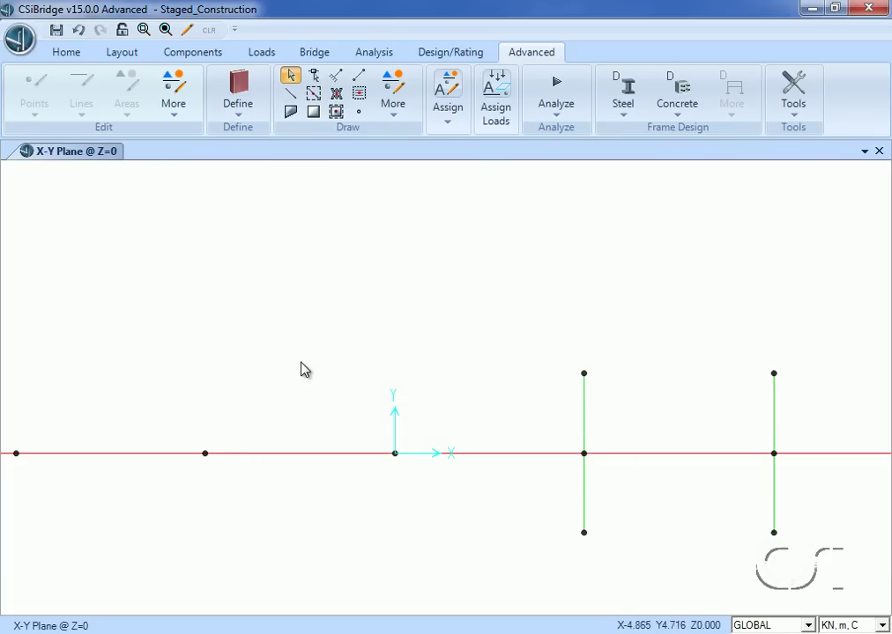
Show the model in the default 3D view, framed on the pylon and the deck span with the rigid links
click(74, 55)
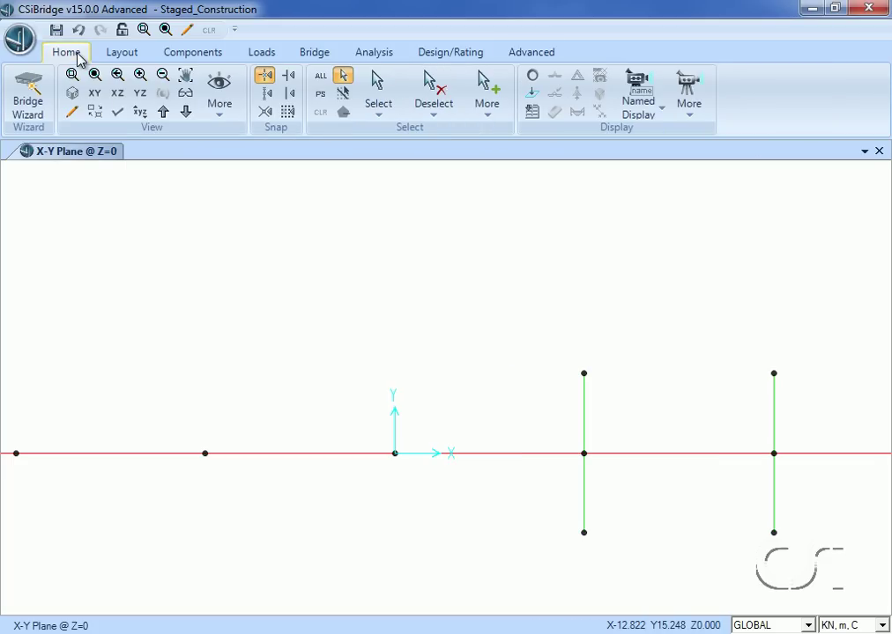
click(72, 94)
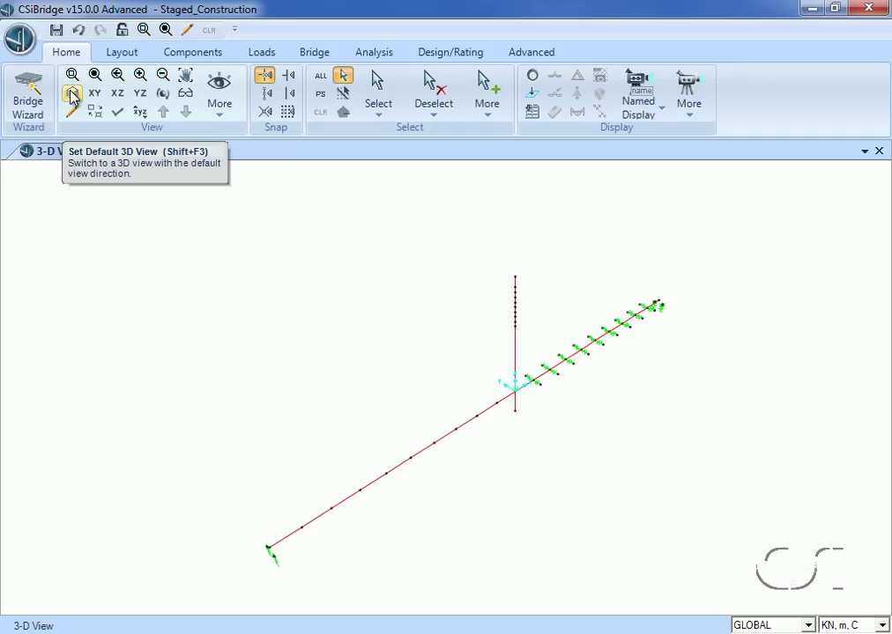
click(71, 74)
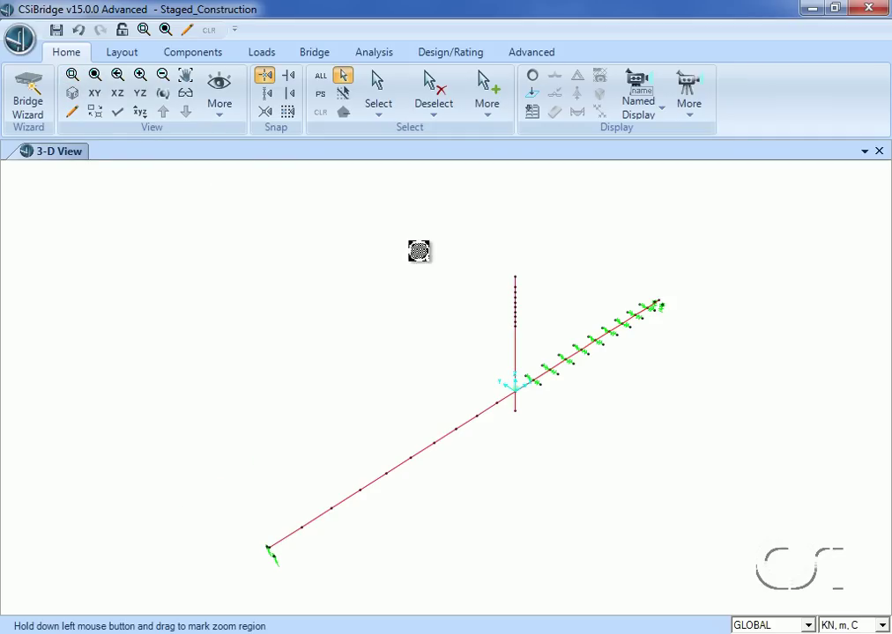
drag(480, 257, 693, 432)
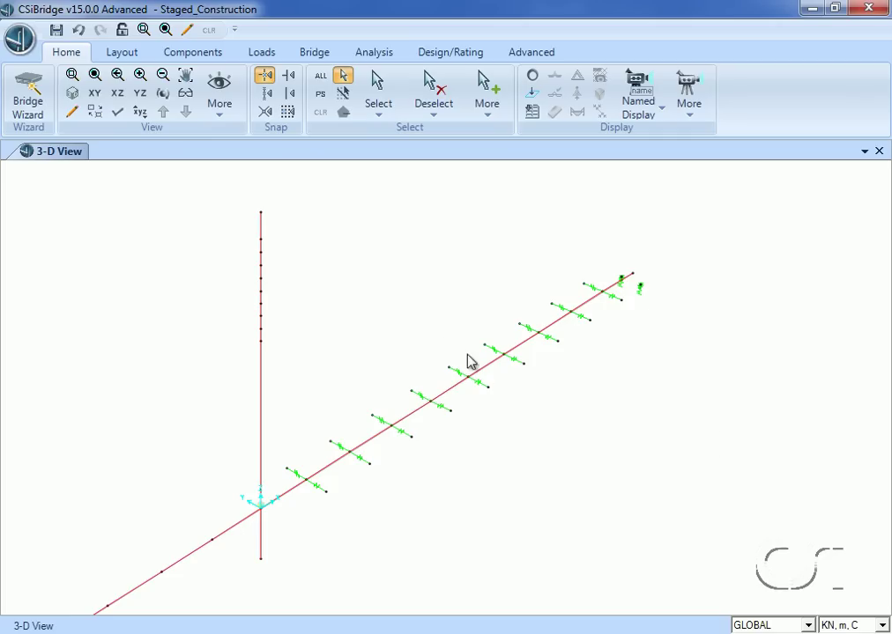
Create a new cable section property named Cable, with its size specified by cable diameter
click(193, 53)
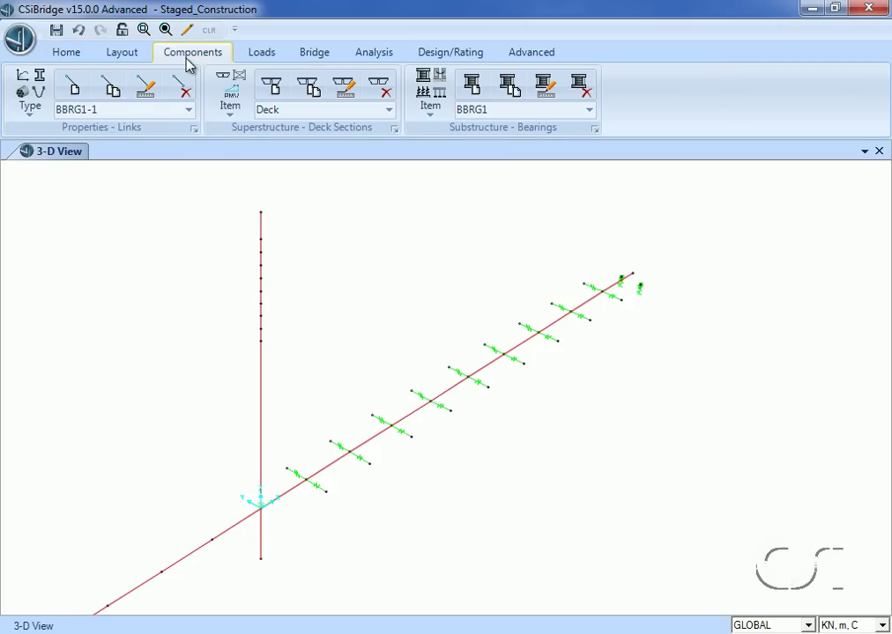
click(36, 91)
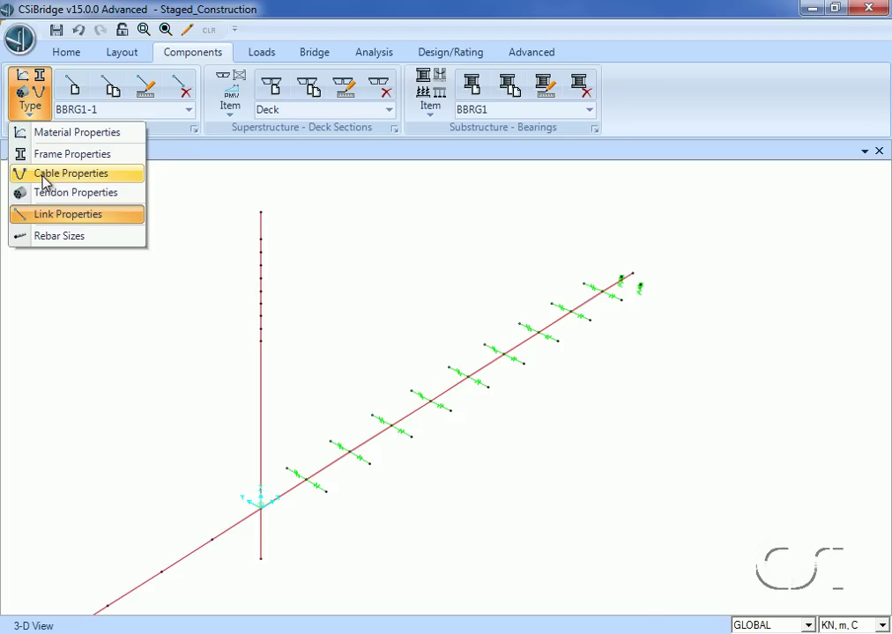
click(92, 175)
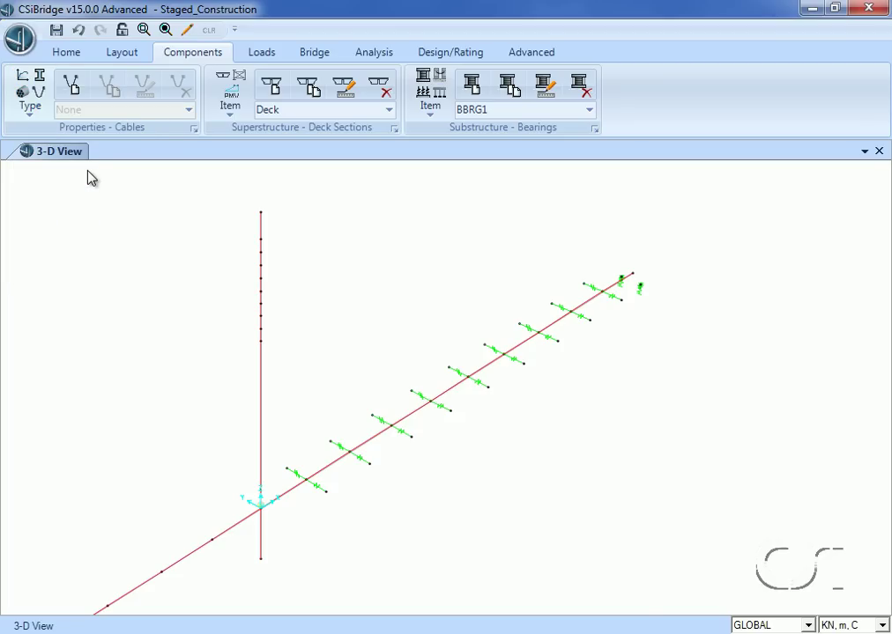
click(73, 93)
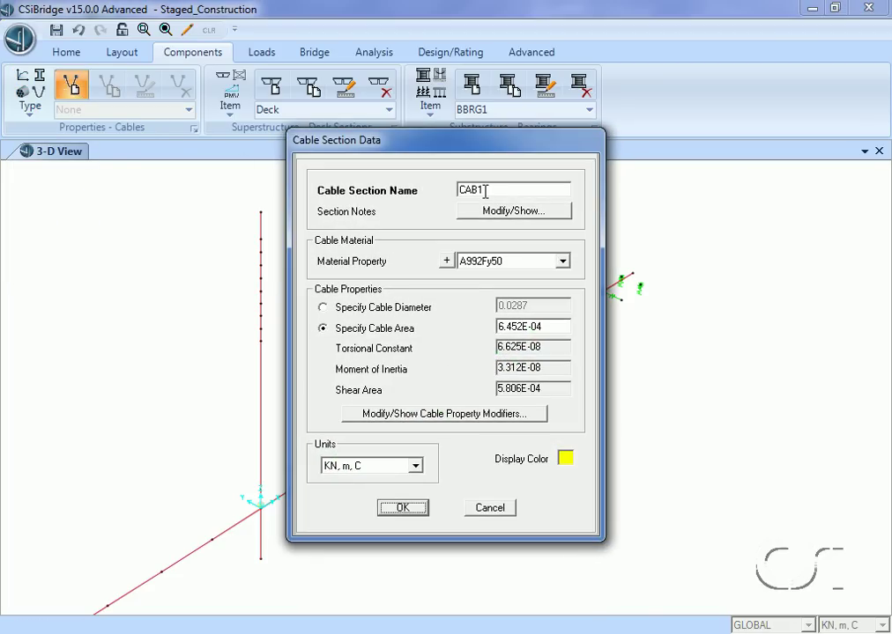
drag(485, 191, 453, 193)
text(Cable)
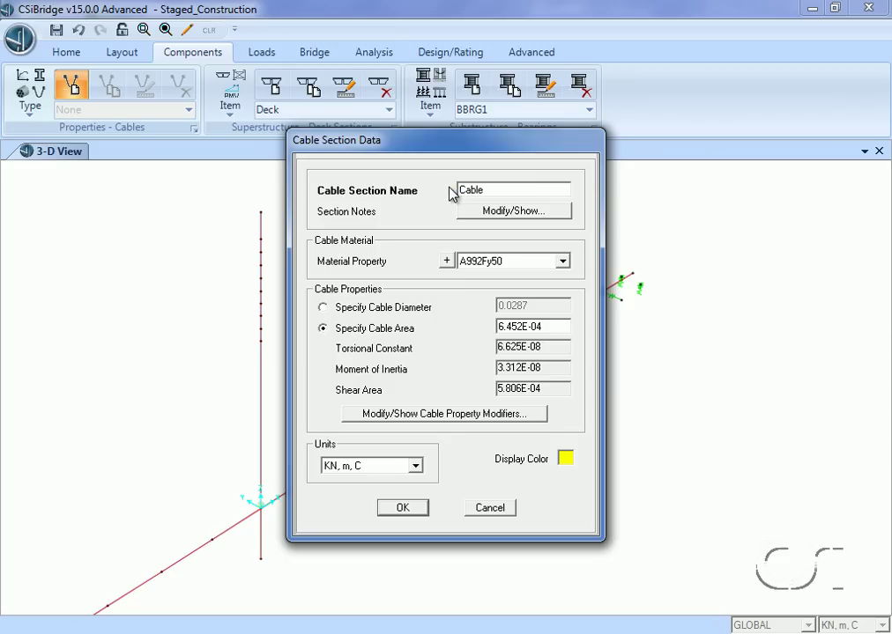
click(324, 309)
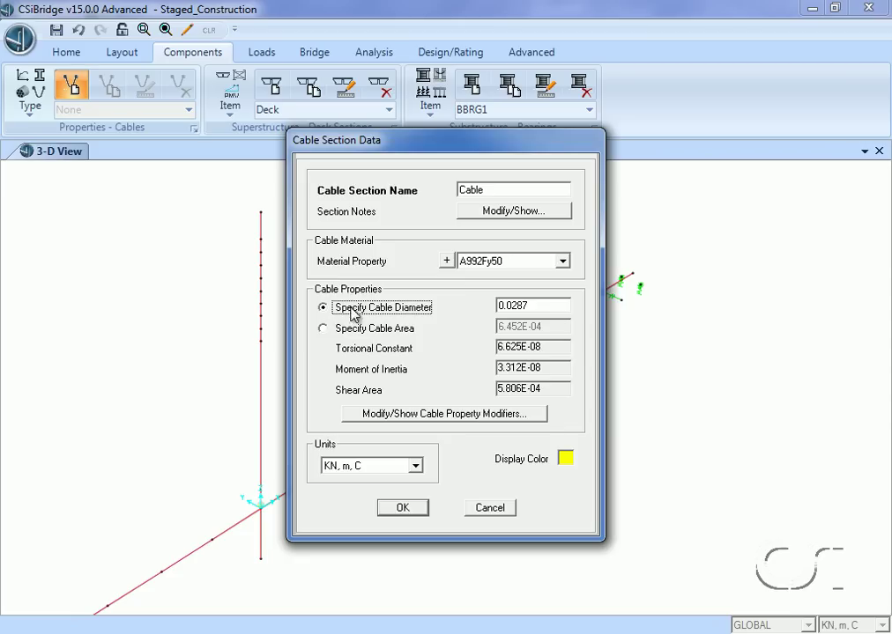
click(545, 304)
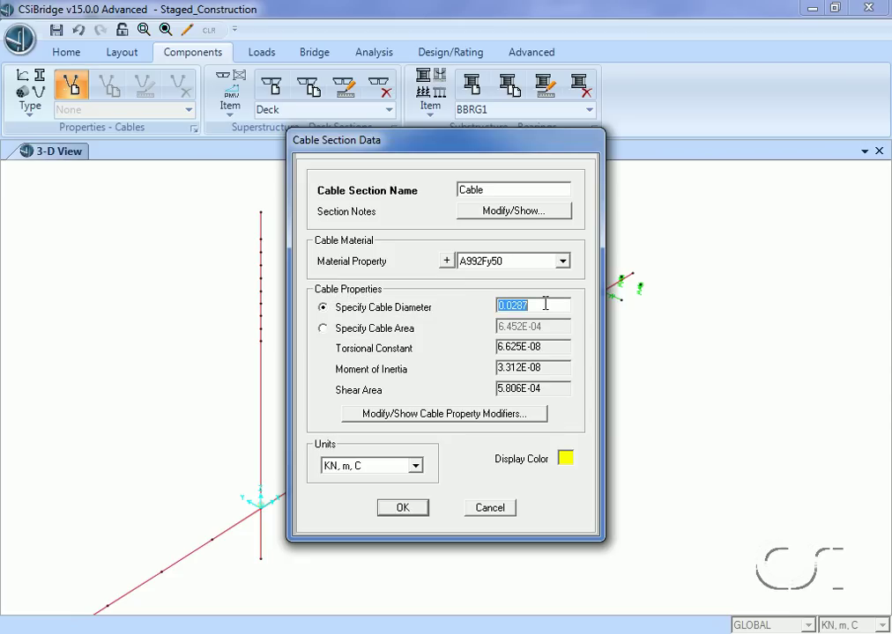
text(0)
click(404, 510)
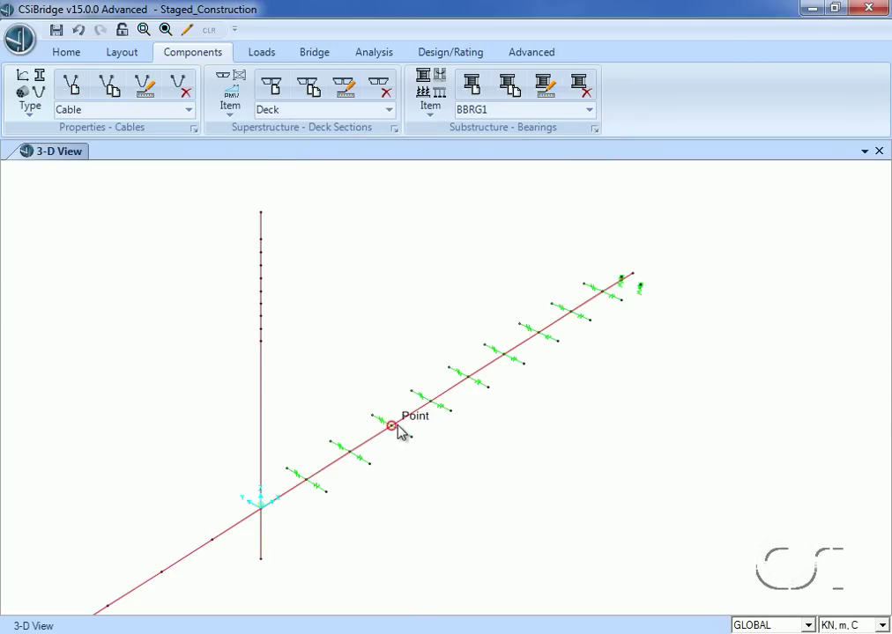
Draw a cable object with the Cable section from the pylon joint at Z = 30 to the link end at X = 10, Y = -4.2, keeping the default geometry
click(529, 54)
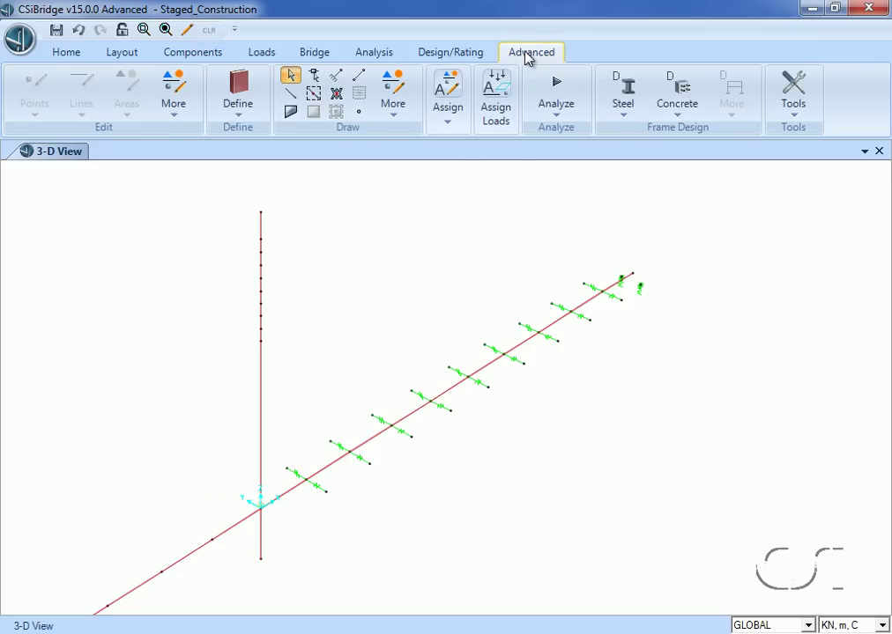
click(291, 94)
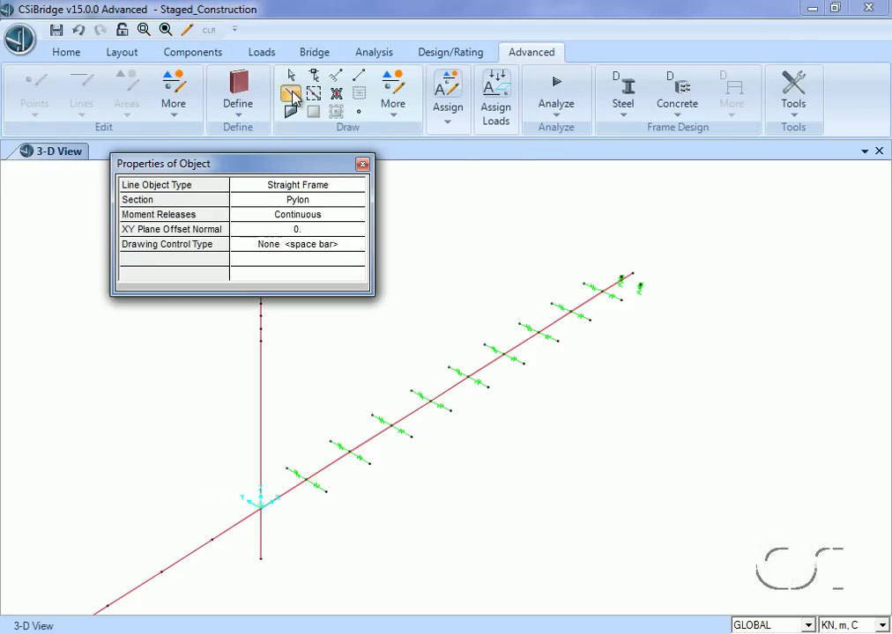
click(291, 186)
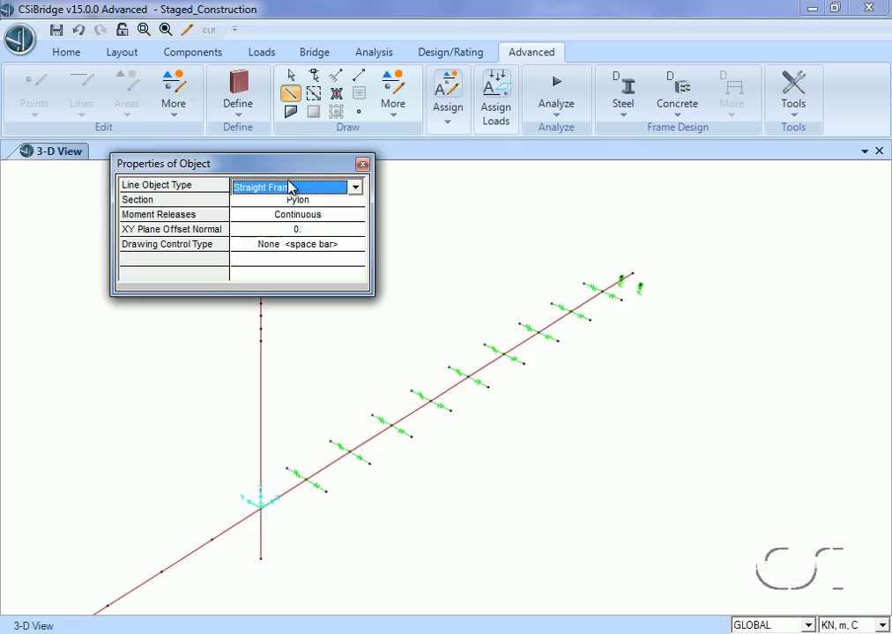
click(291, 187)
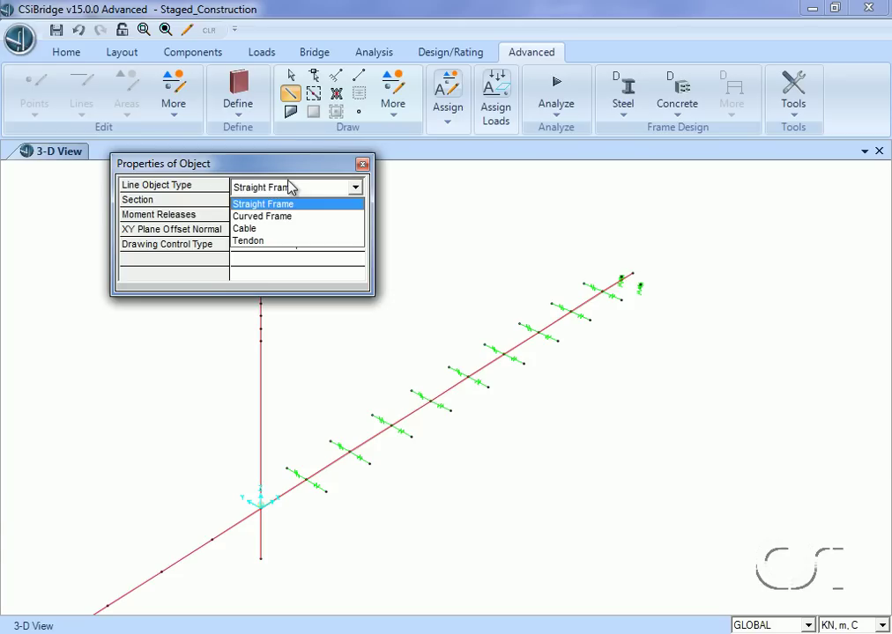
click(257, 229)
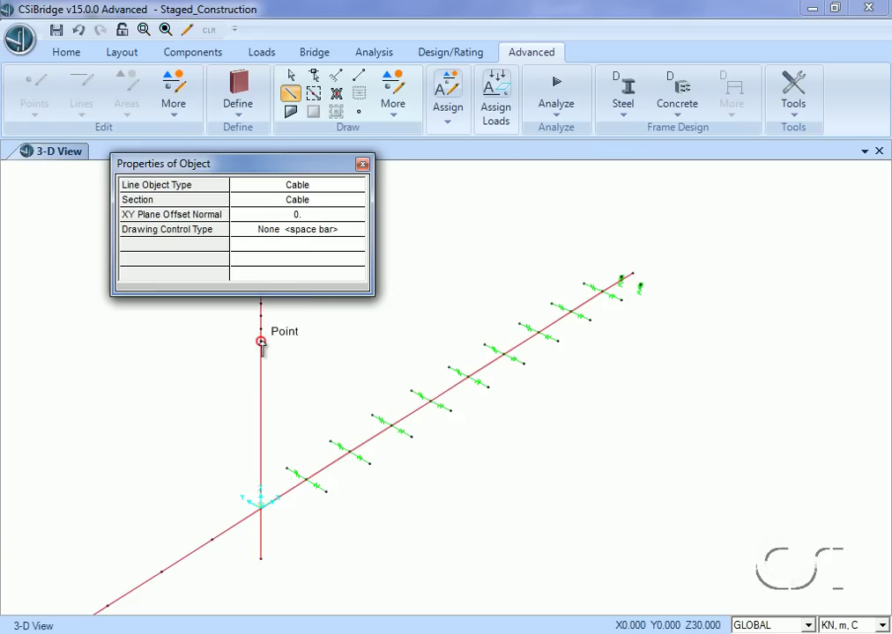
click(261, 341)
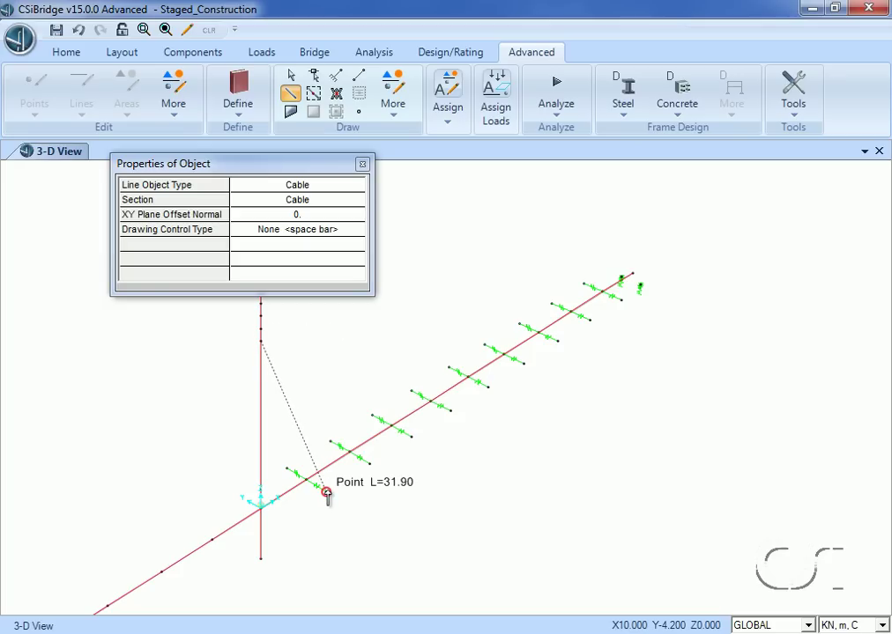
click(326, 492)
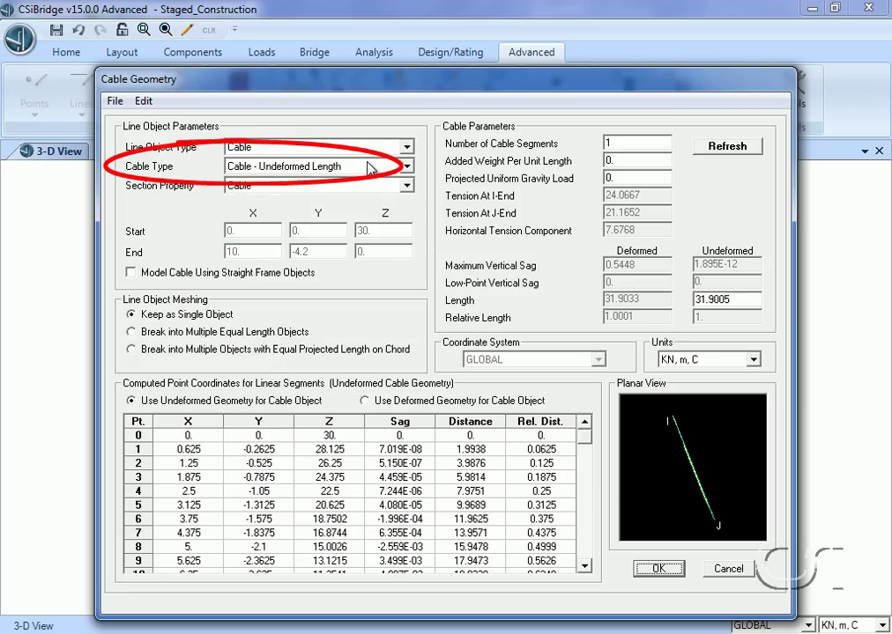
click(657, 570)
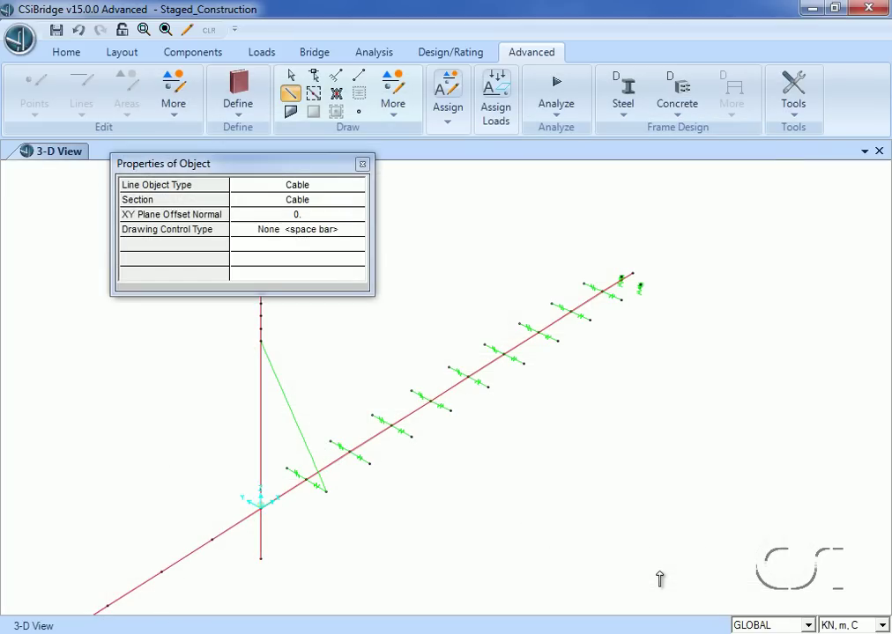
Draw a second cable from the pylon joint at Z = 32 to the link end at X = 20, Y = -4.2, keeping the default geometry
drag(304, 167, 498, 150)
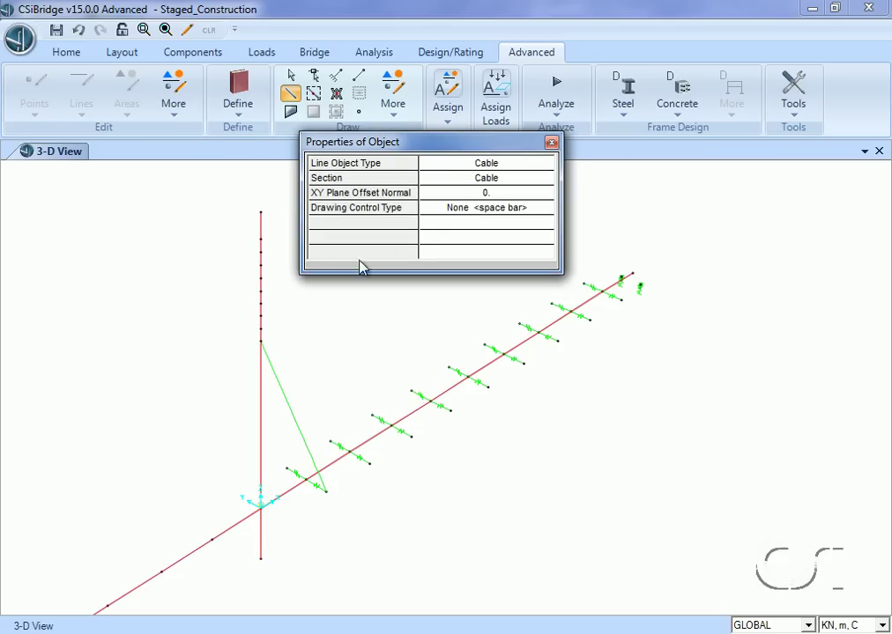
click(260, 330)
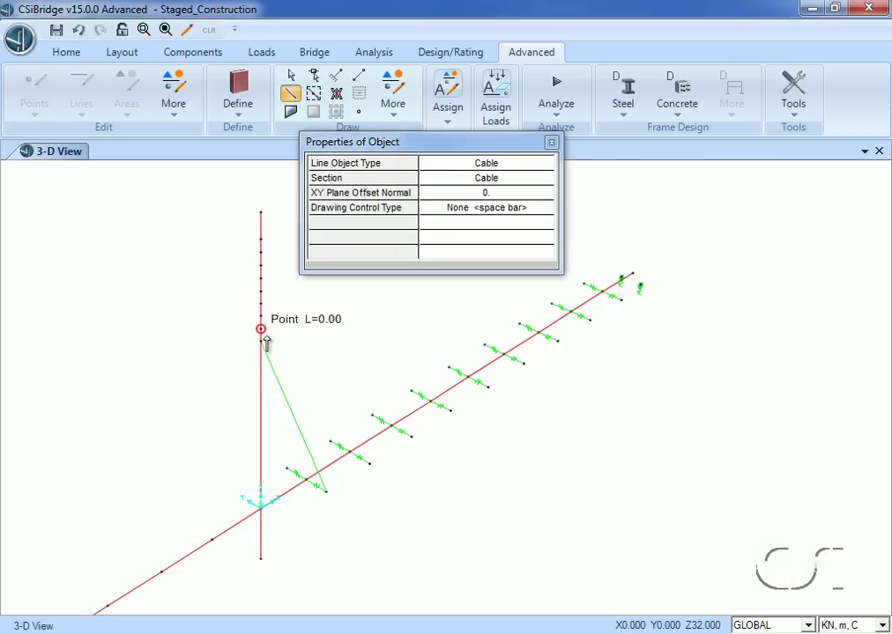
click(368, 466)
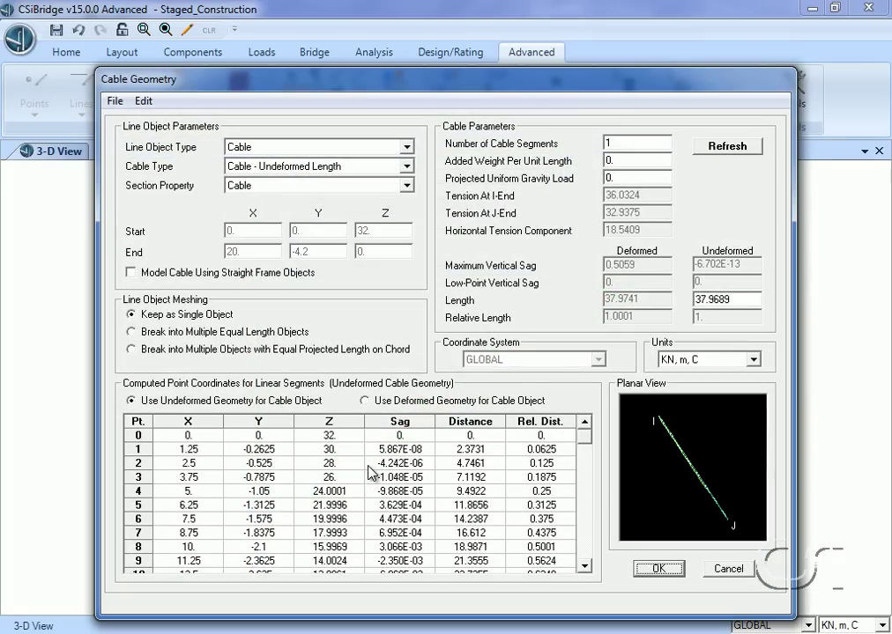
click(656, 570)
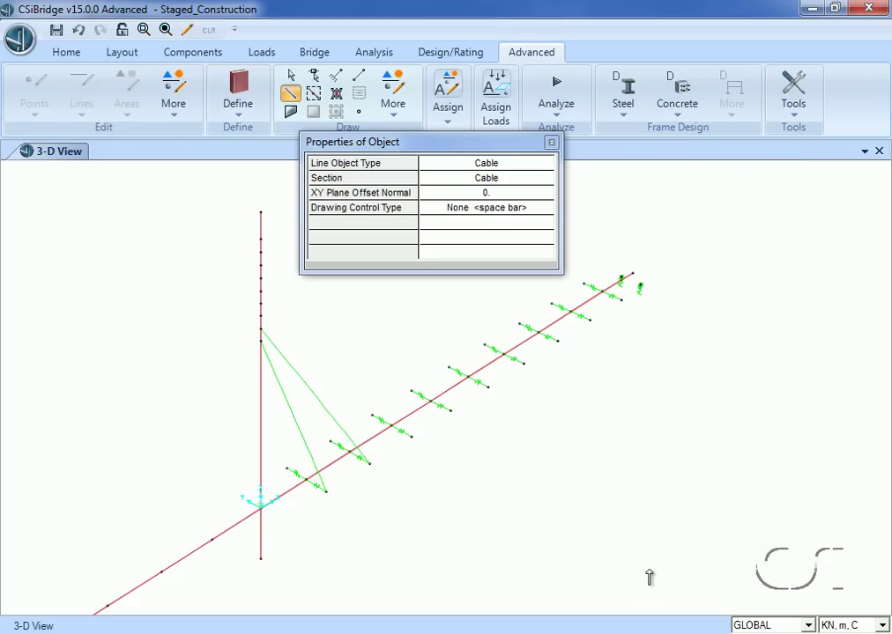
Draw a third cable from the pylon joint at Z = 34 to the link end at X = 30, Y = -4.2, keeping the default geometry
click(261, 315)
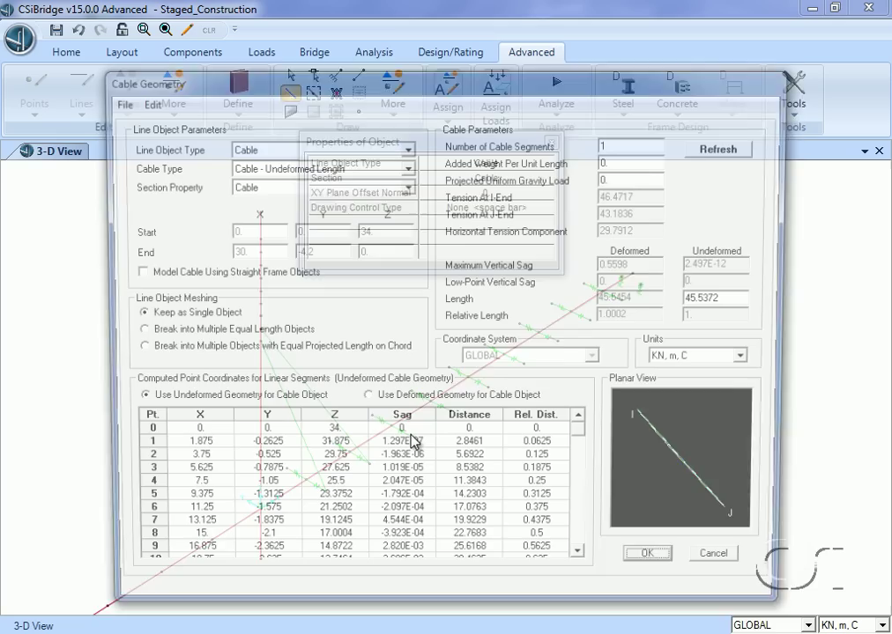
click(412, 438)
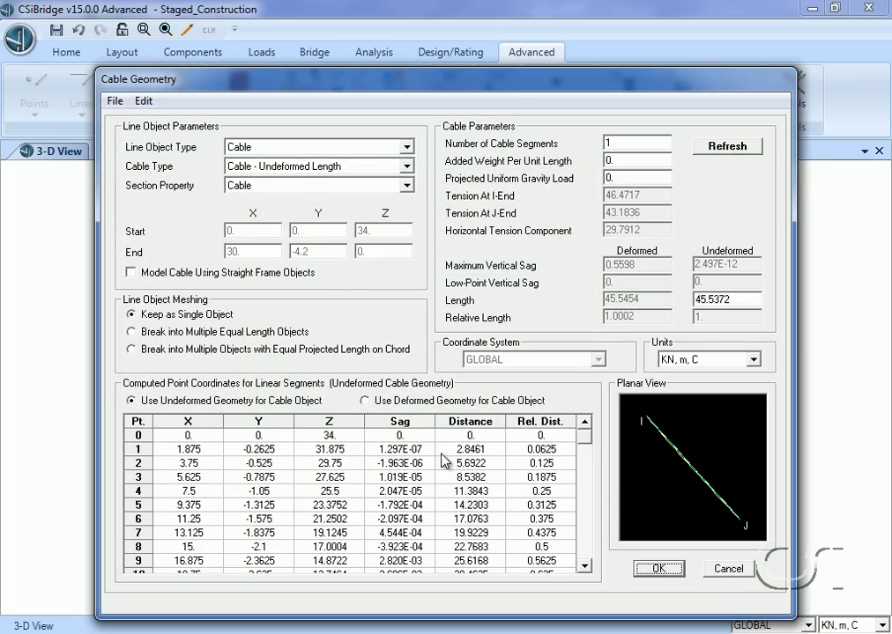
click(659, 570)
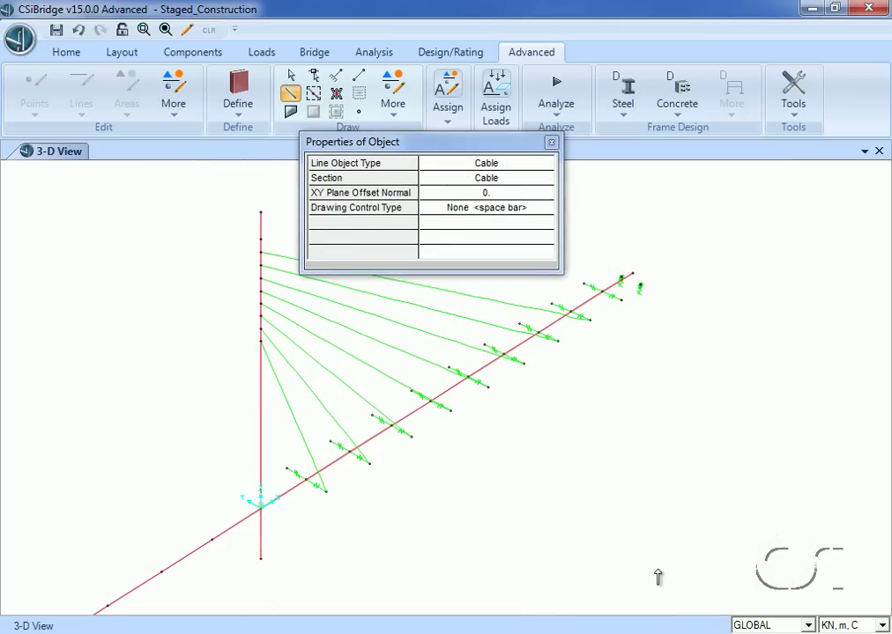
Draw a cable from the pylon joint at Z = 46 to the link end at X = 90, Y = -4.2, keeping the default geometry, and return to selection mode
click(259, 241)
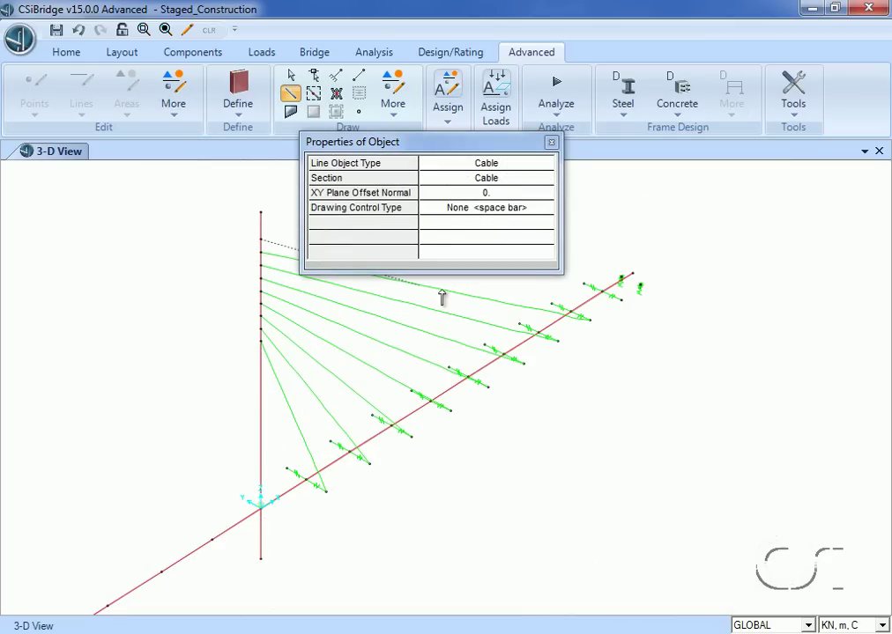
click(620, 301)
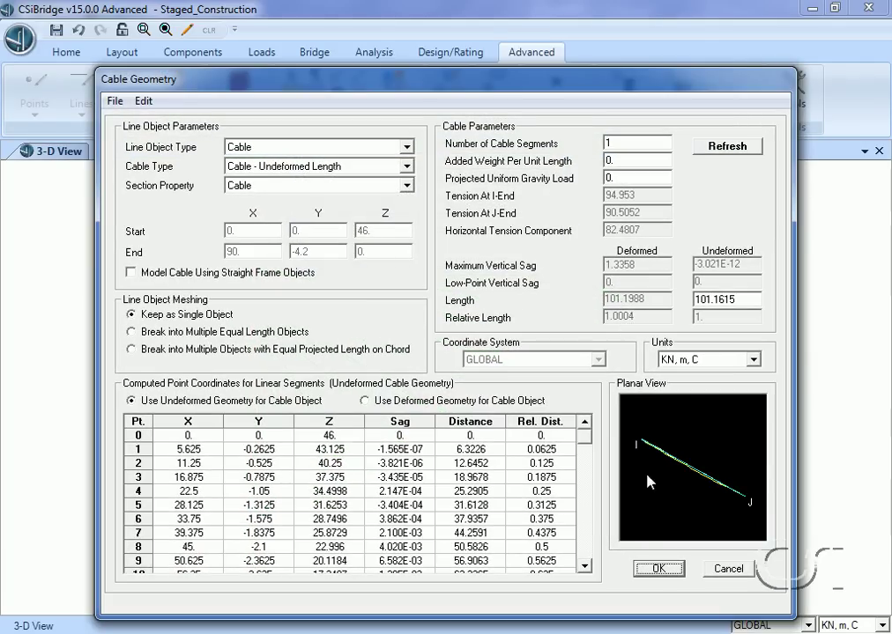
click(659, 568)
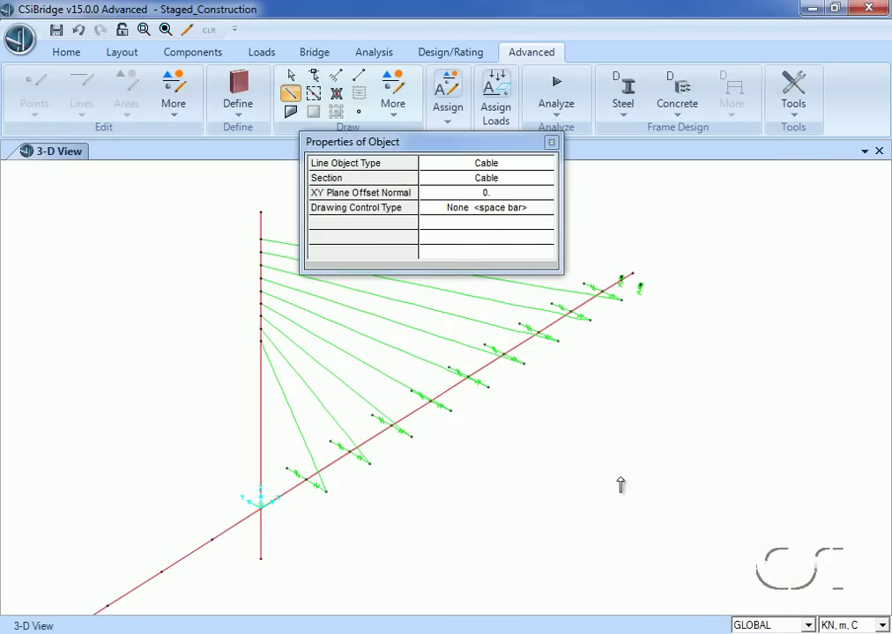
click(293, 77)
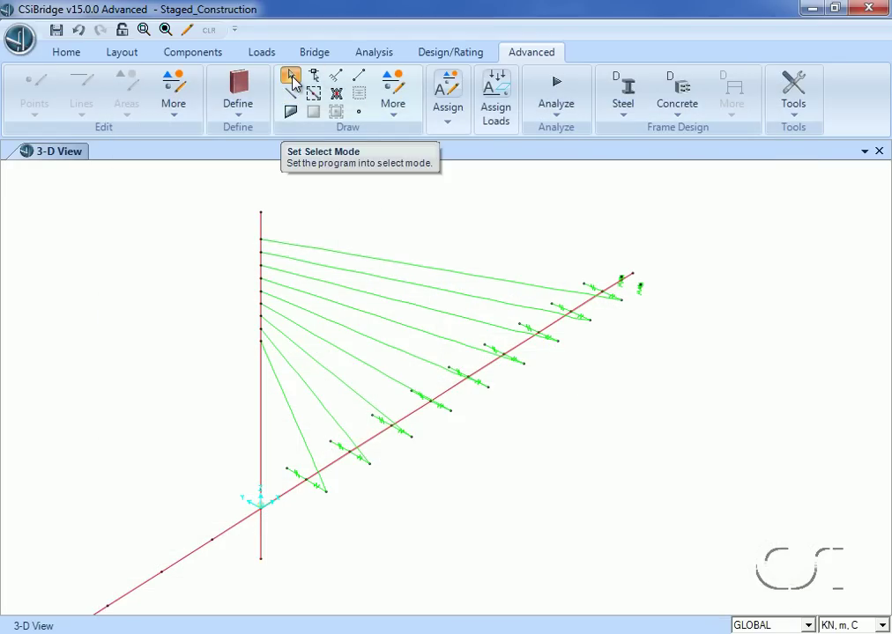
Select every object with the Cable property and replicate the cables by mirroring about the plane parallel to X through Y = 0, keeping the originals
click(76, 54)
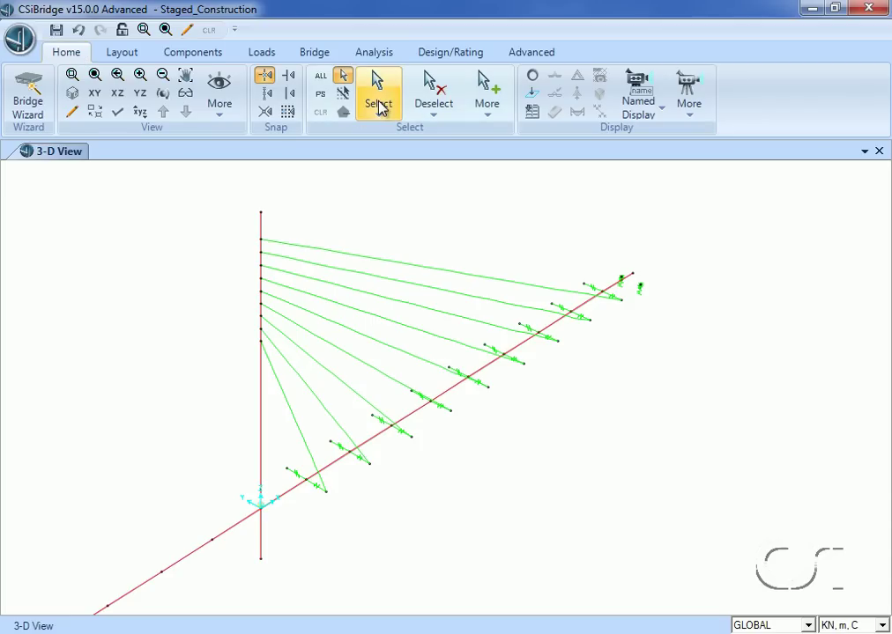
click(378, 105)
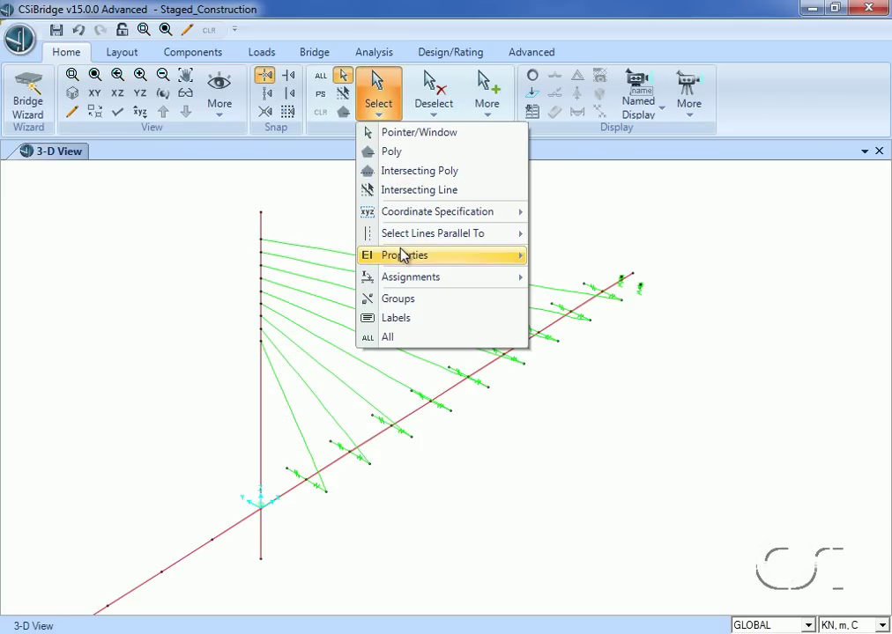
mouse_move(514, 258)
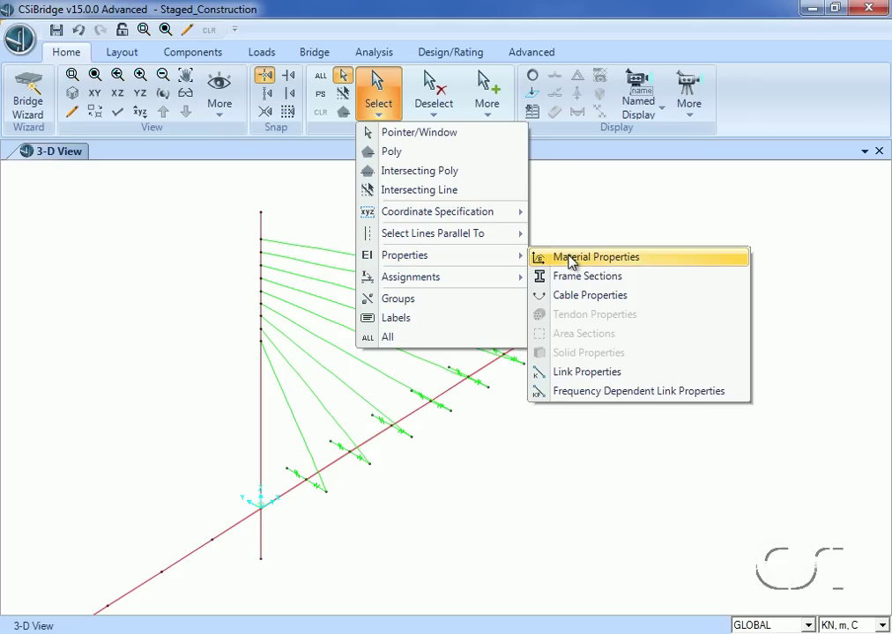
click(577, 295)
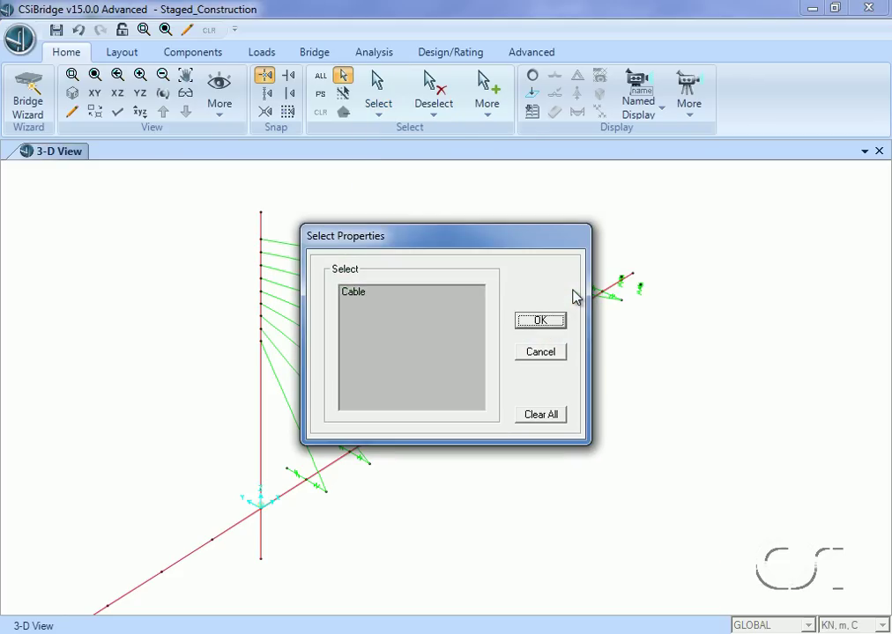
click(371, 293)
click(534, 320)
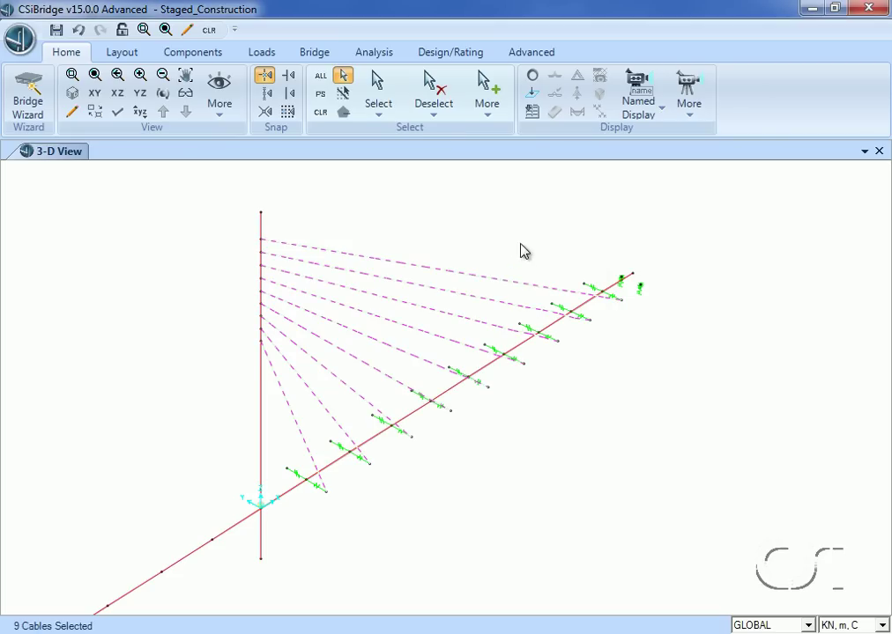
click(532, 55)
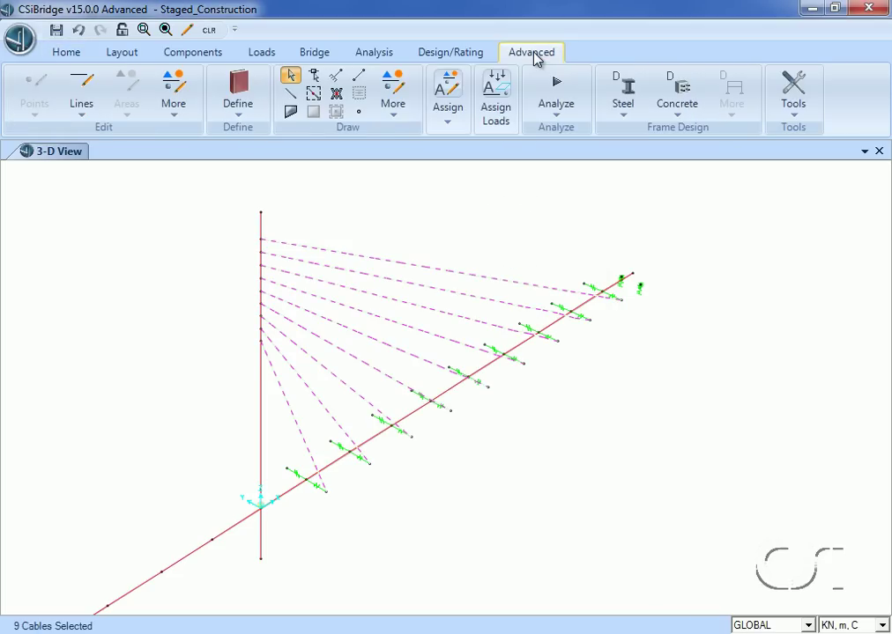
click(188, 95)
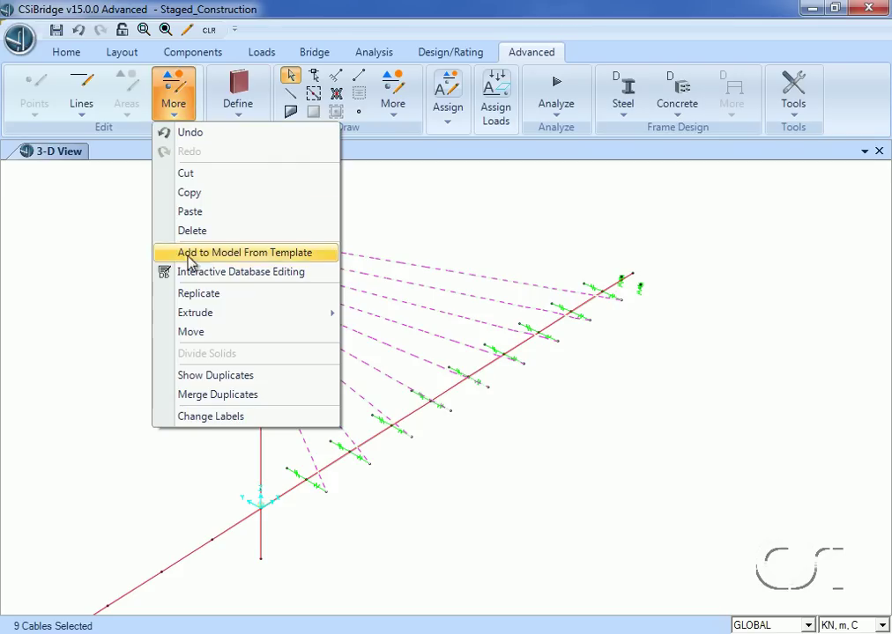
click(198, 295)
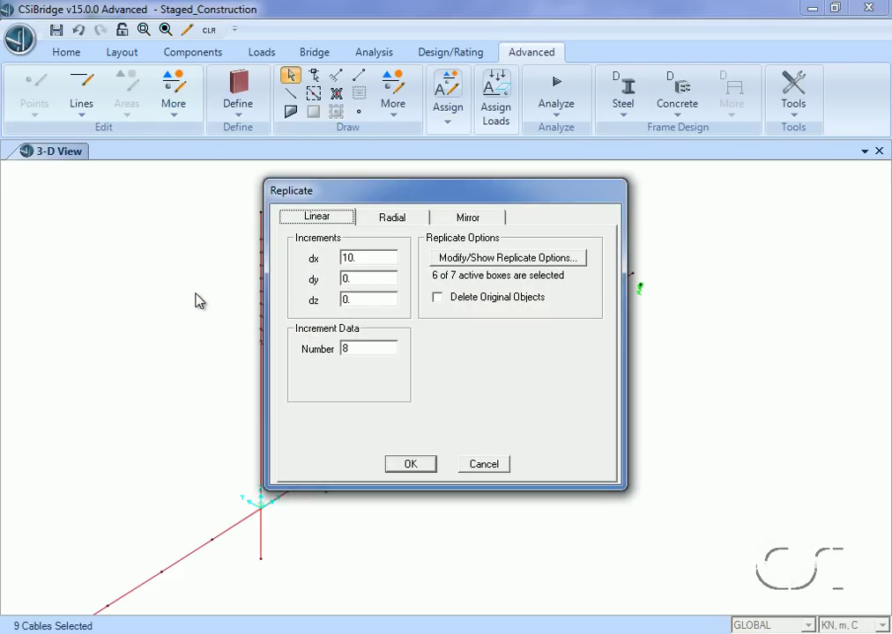
click(460, 222)
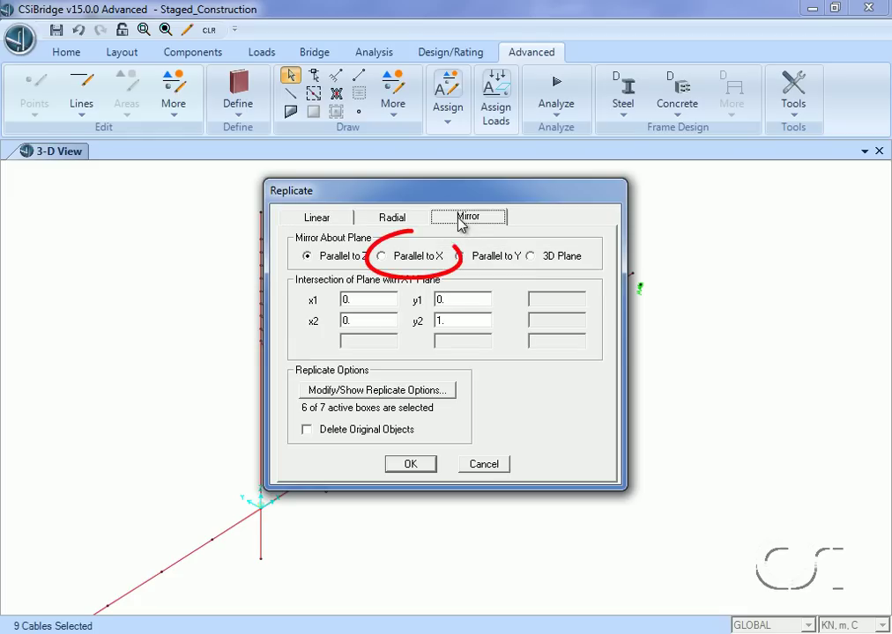
click(383, 256)
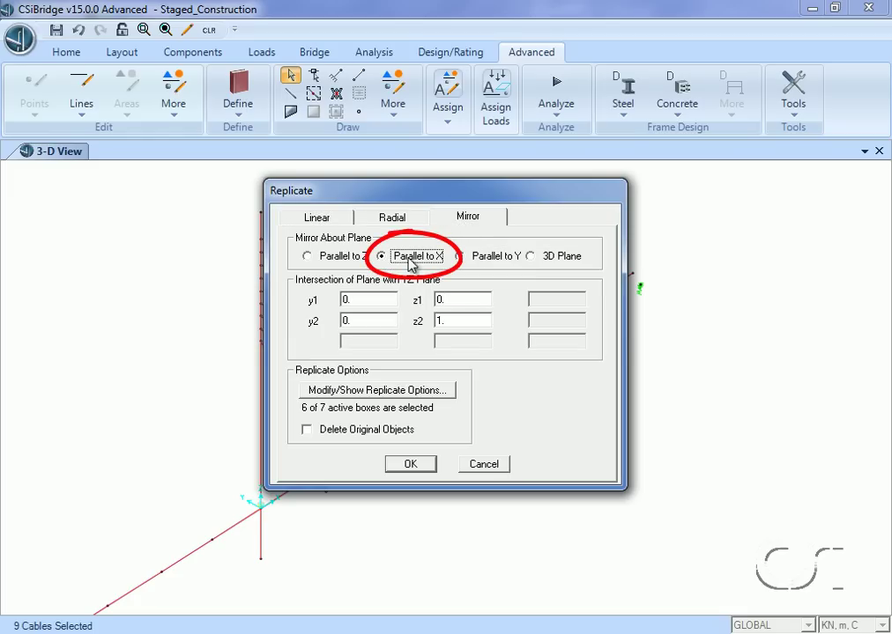
click(409, 465)
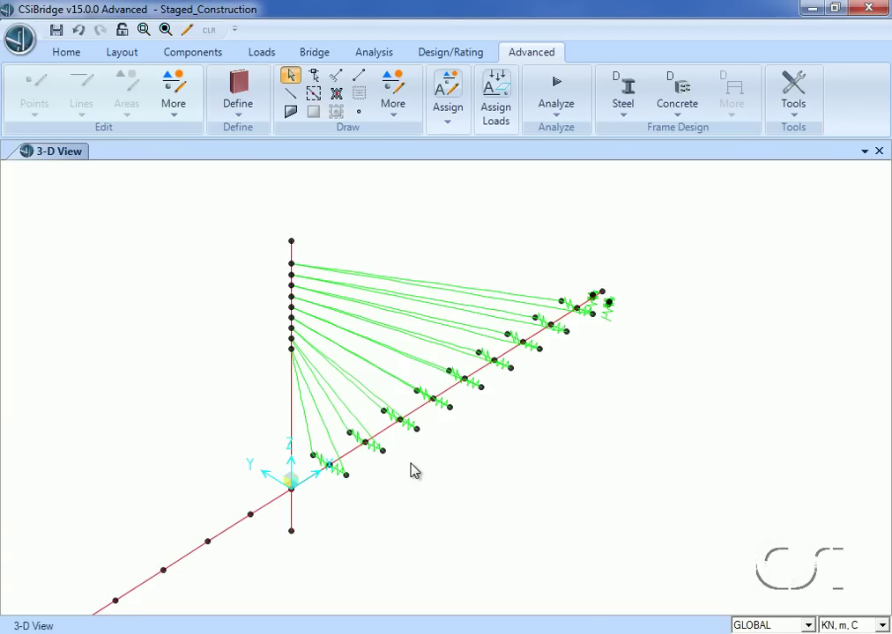
Select all objects with the Cable and Rigid_link properties and mirror-replicate them about the plane parallel to Y through X = 0, keeping the originals
click(70, 55)
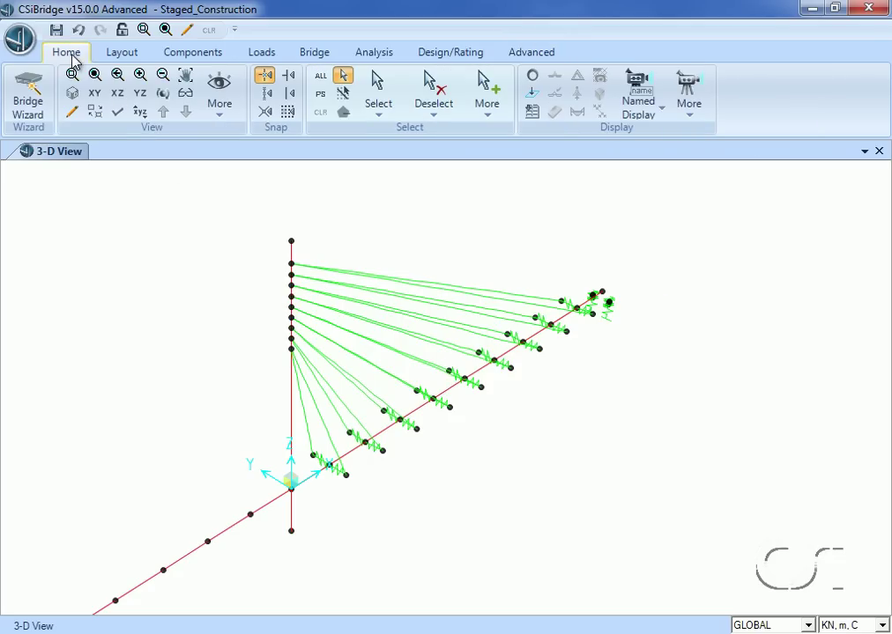
click(370, 98)
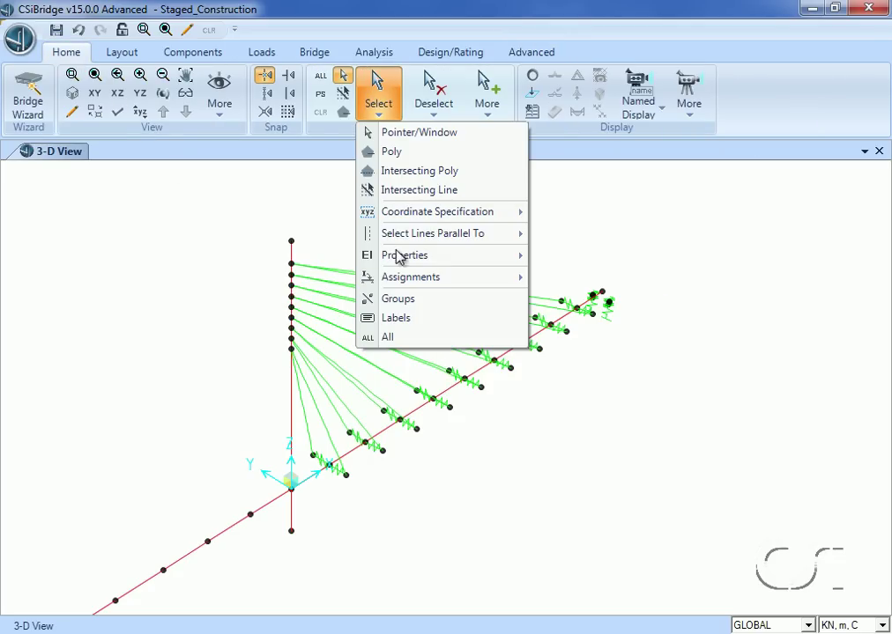
mouse_move(398, 263)
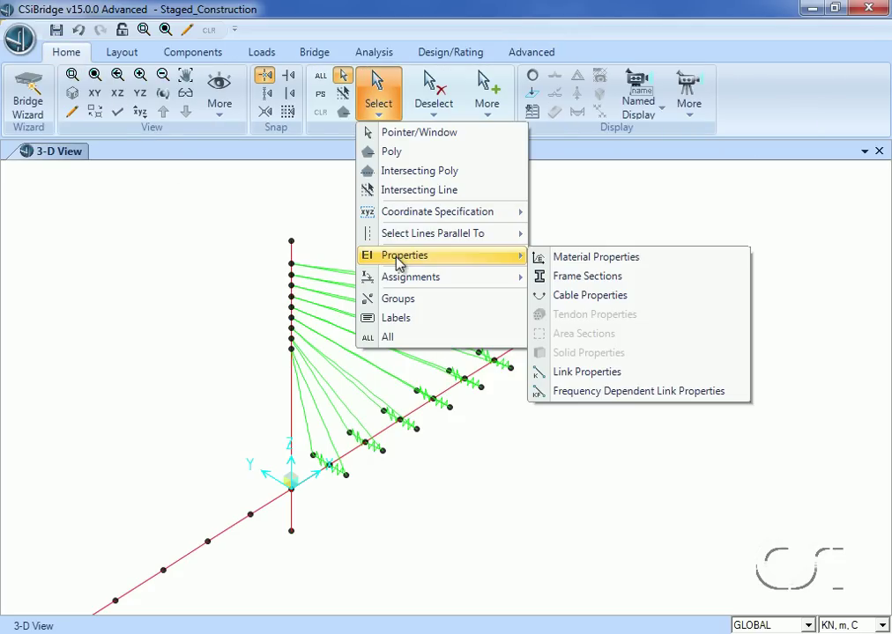
click(571, 299)
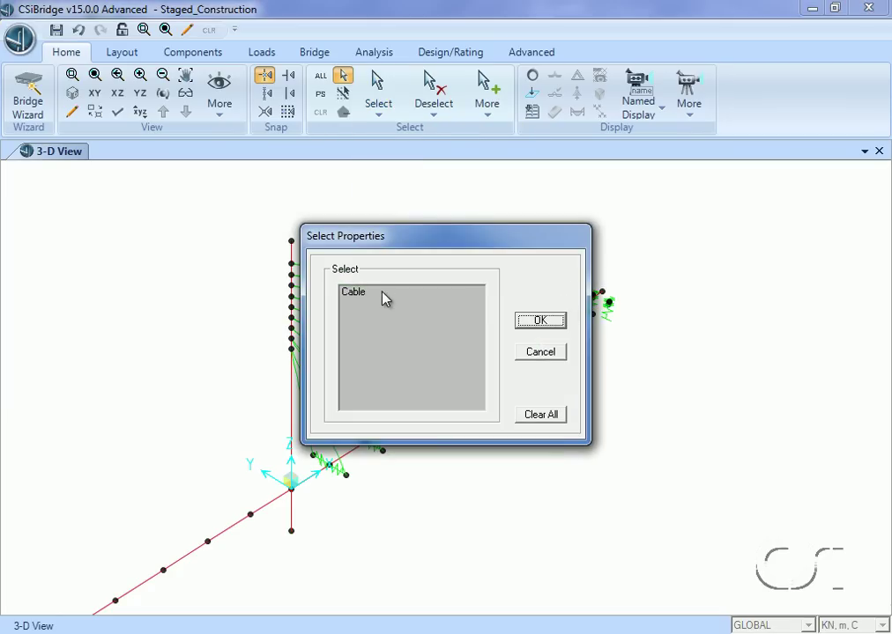
click(383, 293)
click(536, 321)
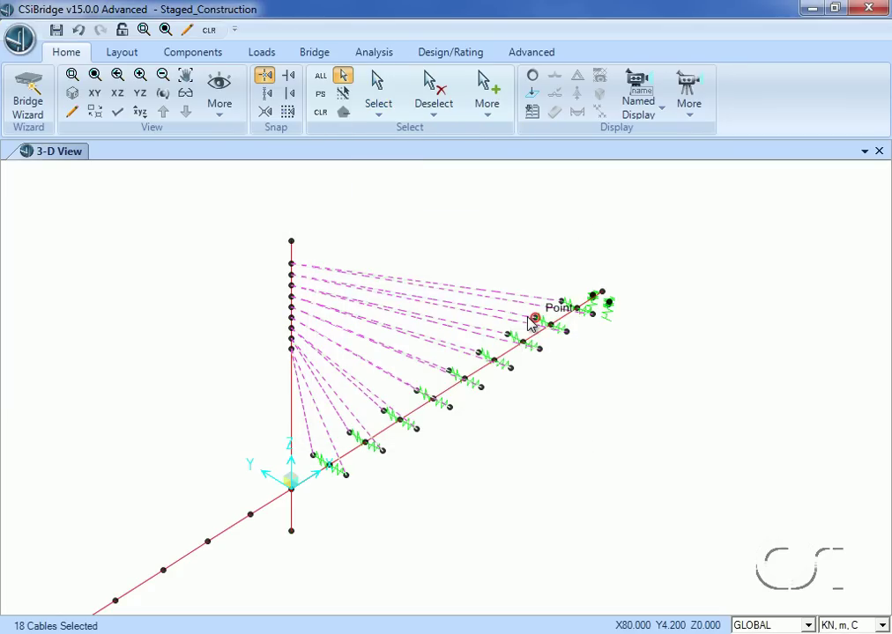
click(379, 104)
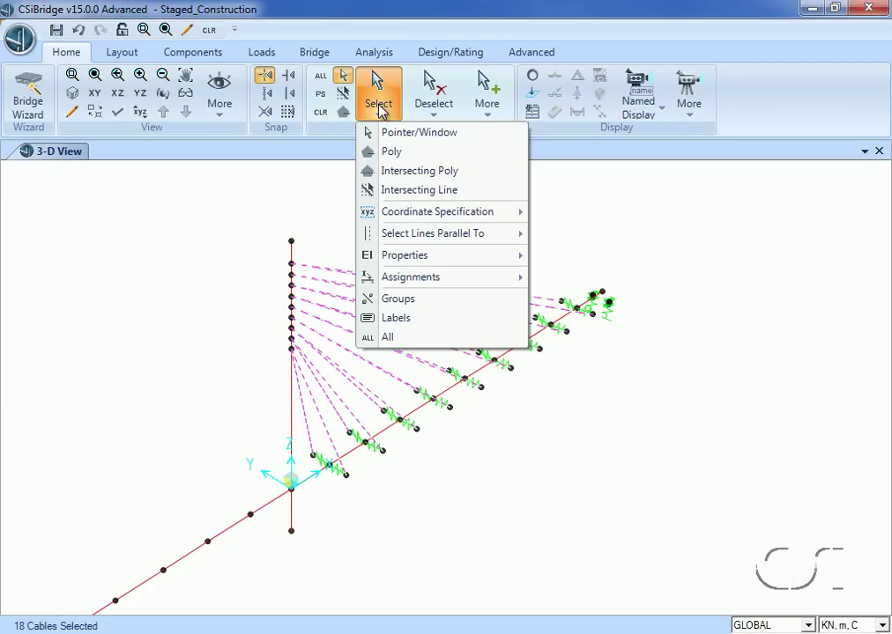
mouse_move(406, 258)
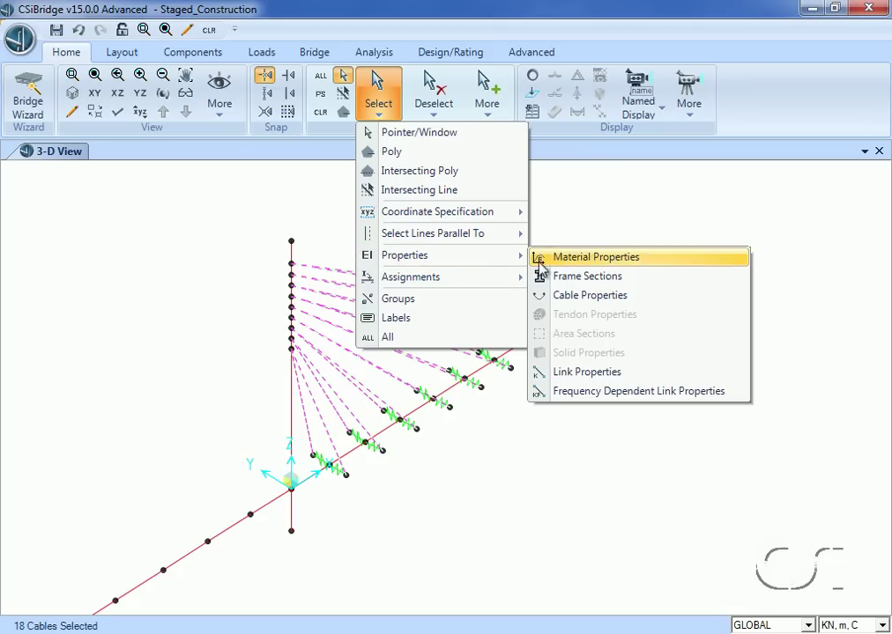
click(582, 374)
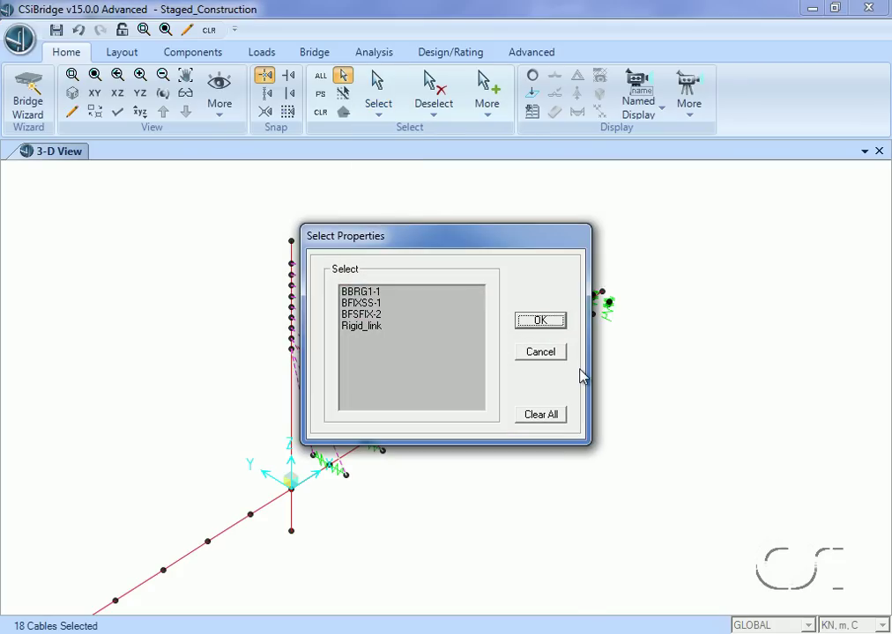
click(357, 328)
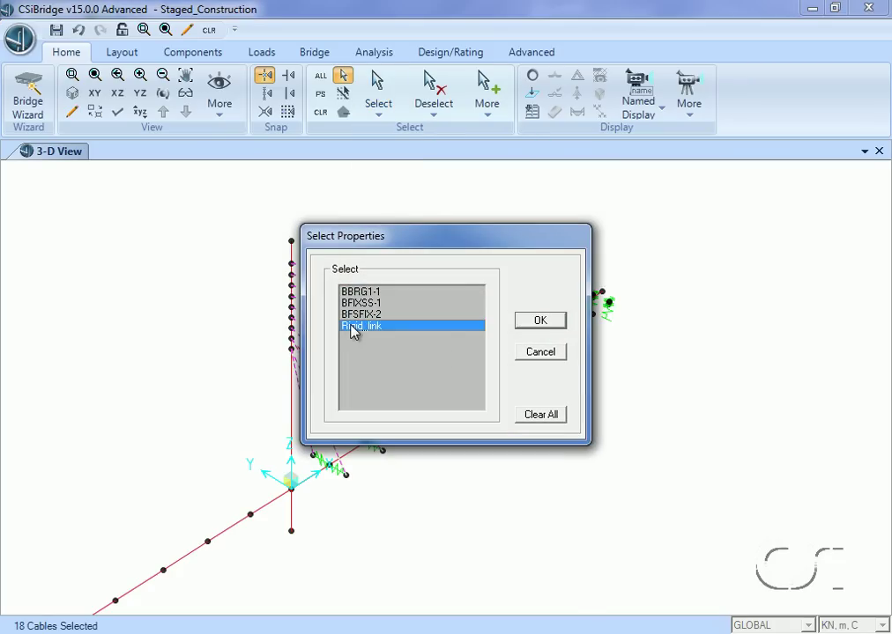
click(540, 320)
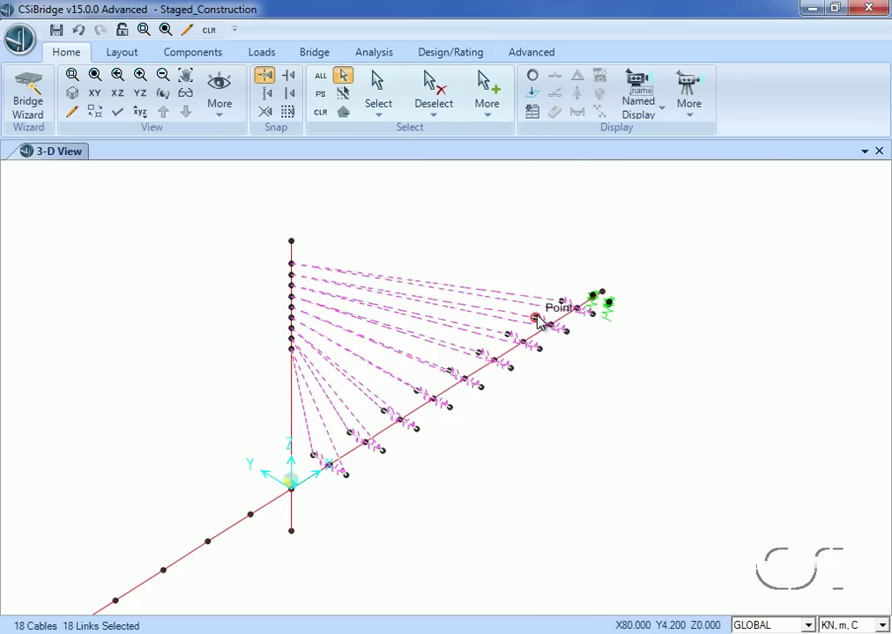
click(533, 53)
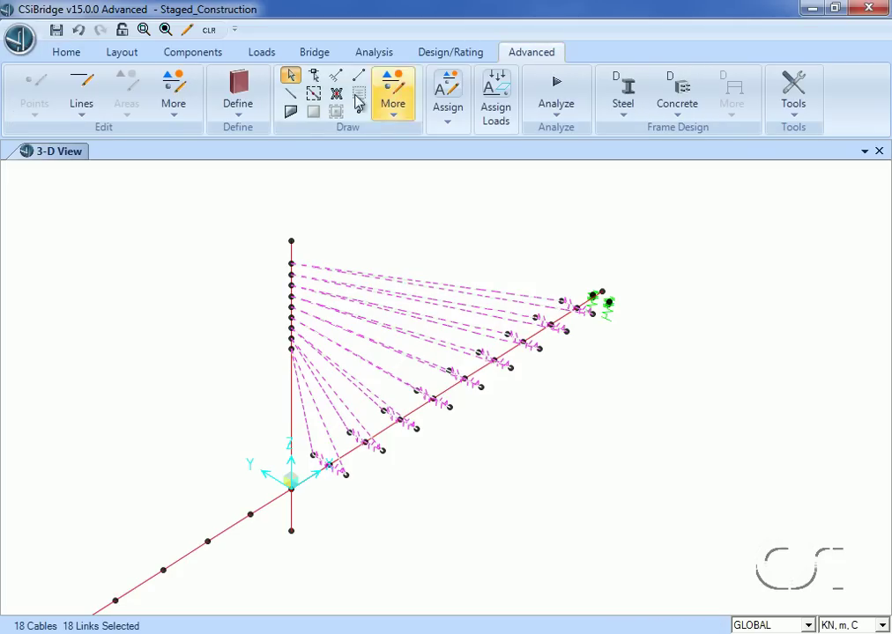
click(183, 103)
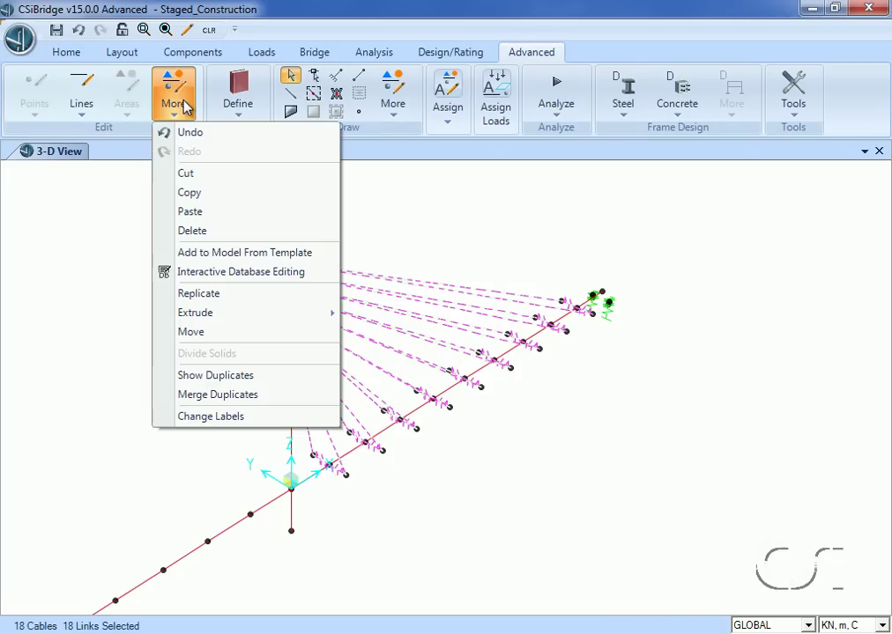
click(224, 294)
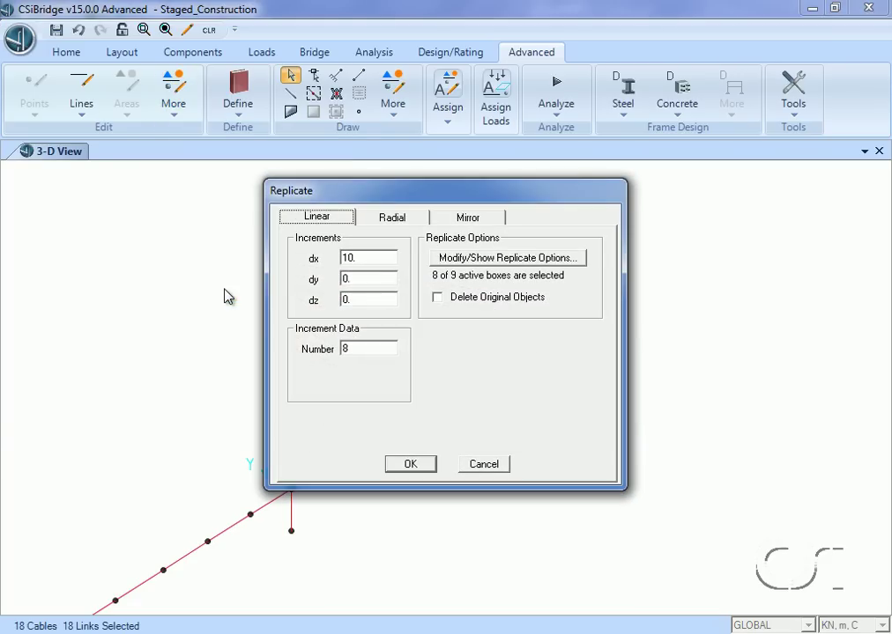
click(468, 219)
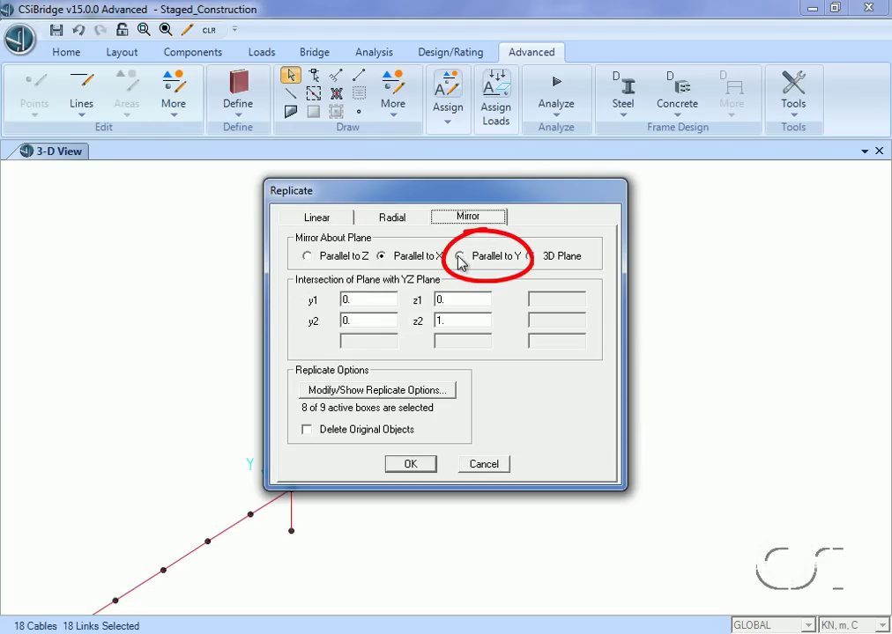
click(460, 256)
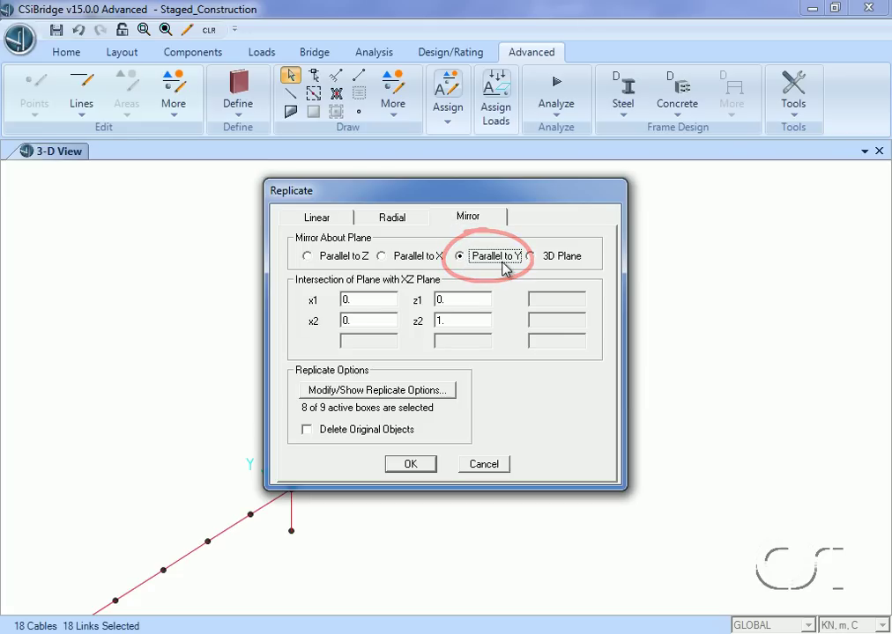
click(410, 464)
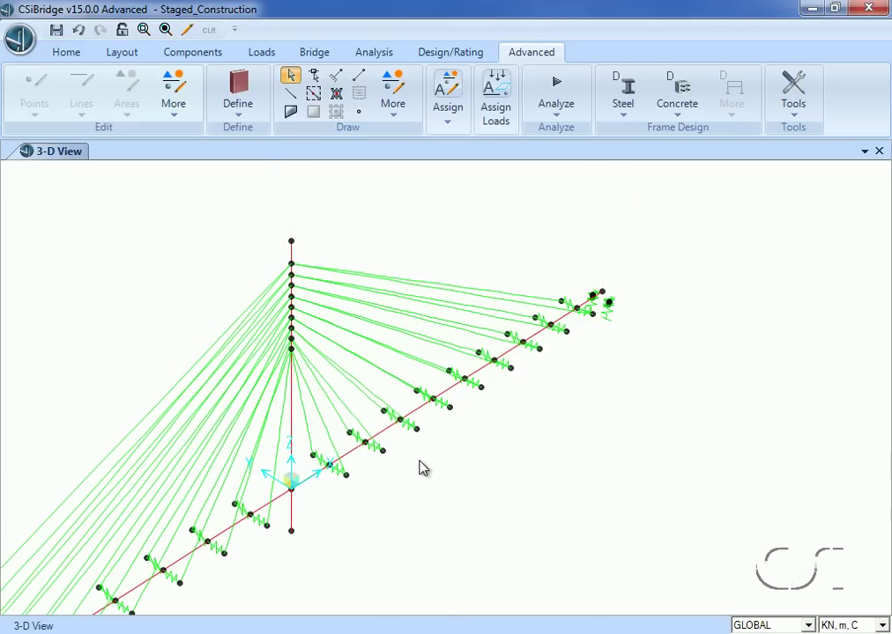
Turn on the extruded display of the objects in the 3-D view
click(69, 53)
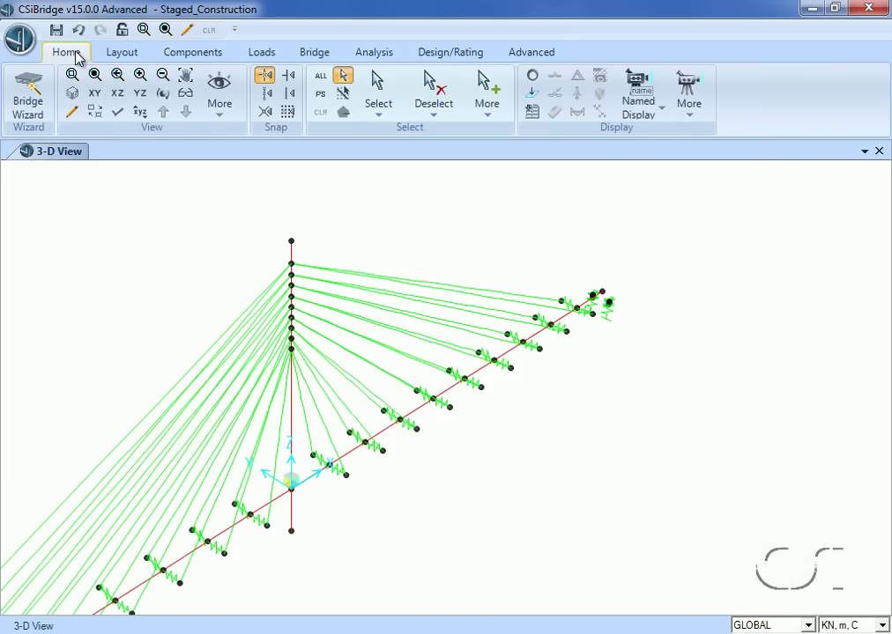
click(117, 112)
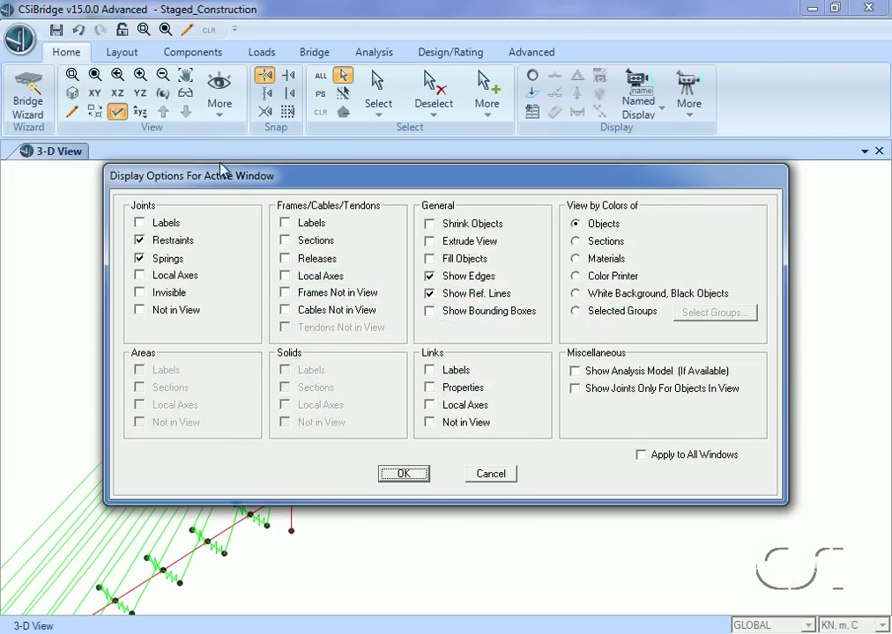
click(429, 242)
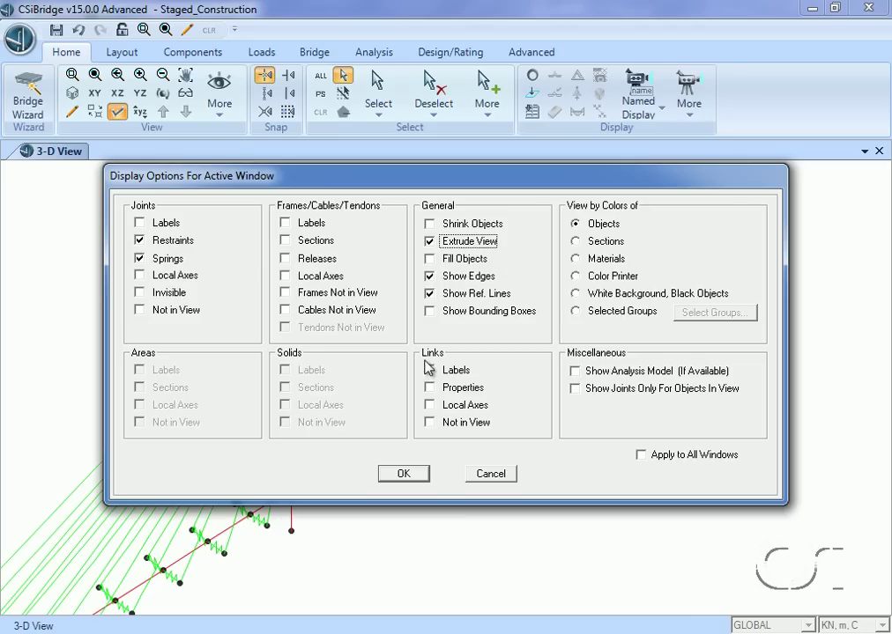
click(405, 474)
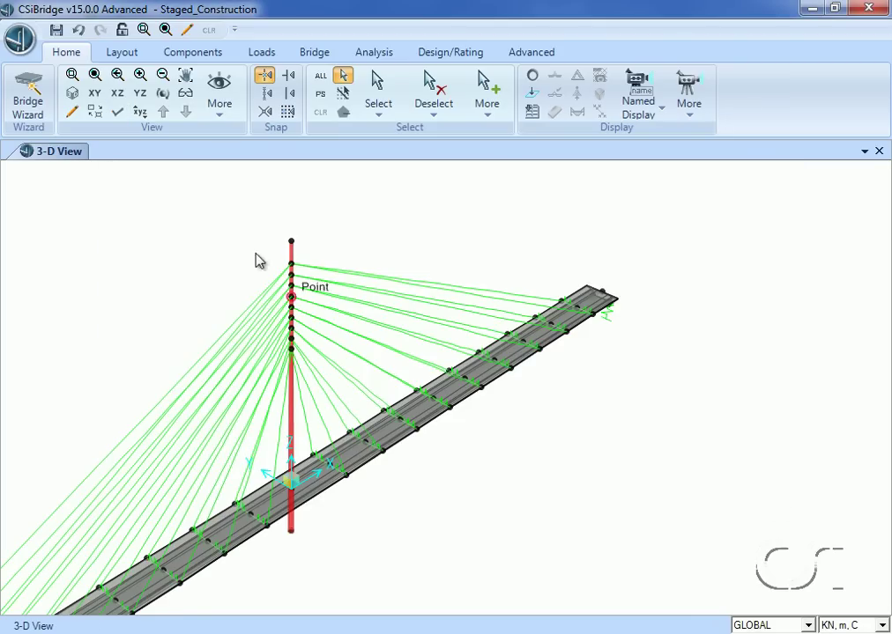
Select the joint at the base of the pylon (X = 0, Y = 0, Z = -10) and bring up the joint assignment options
click(72, 94)
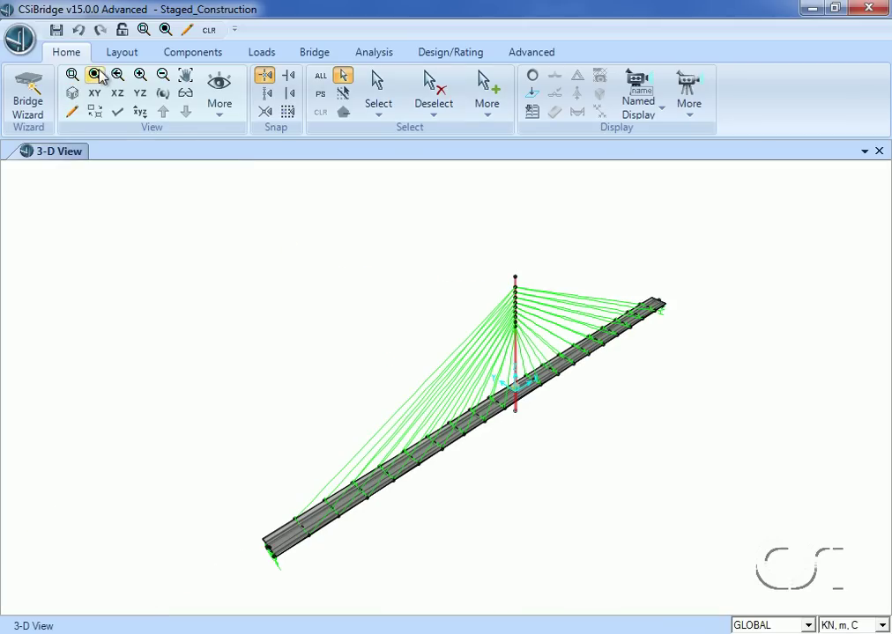
click(144, 30)
drag(493, 379, 540, 451)
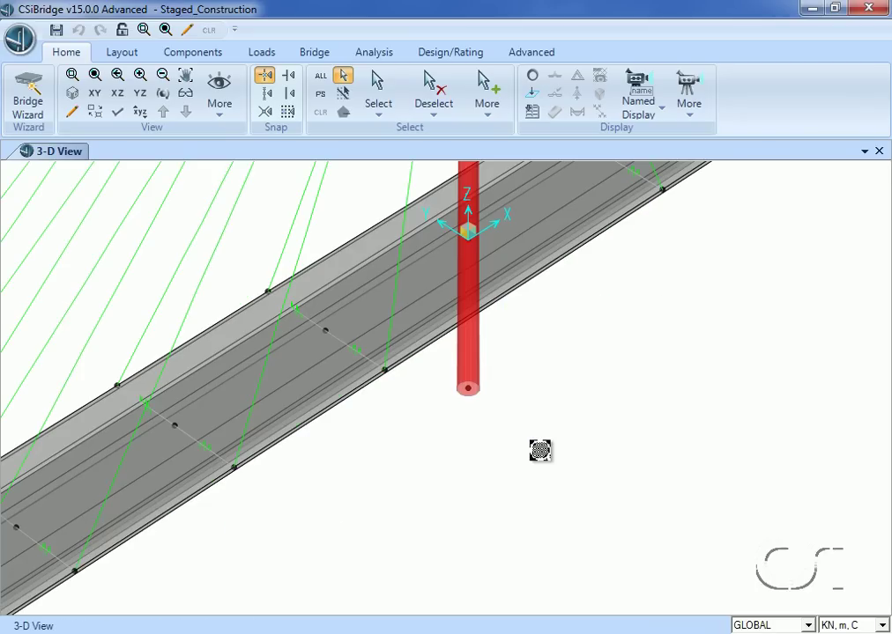
click(468, 388)
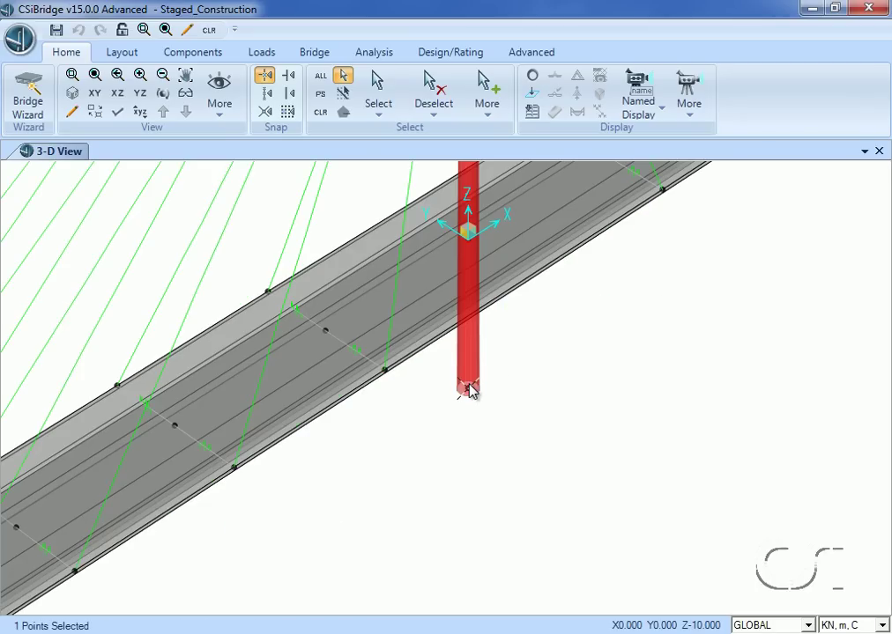
click(536, 53)
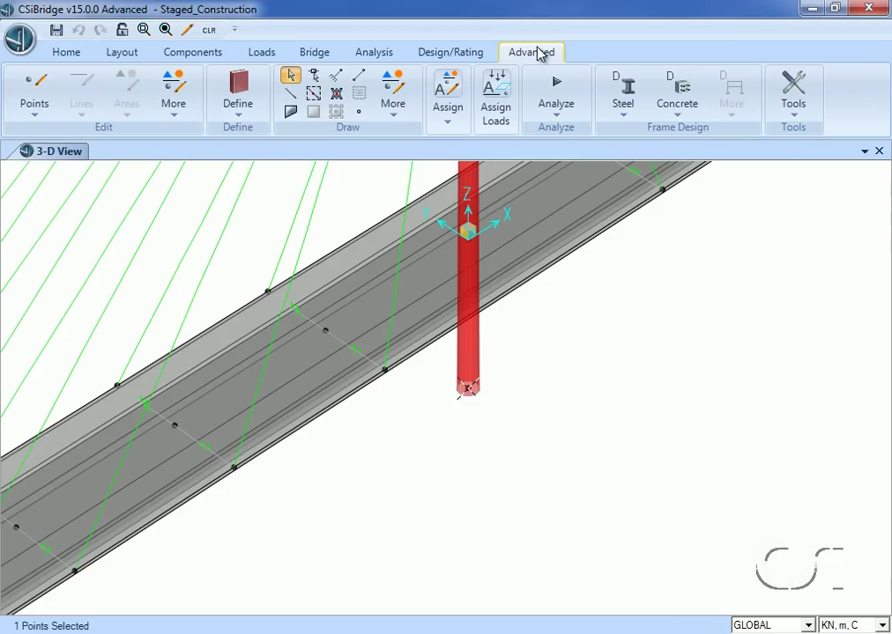
click(447, 113)
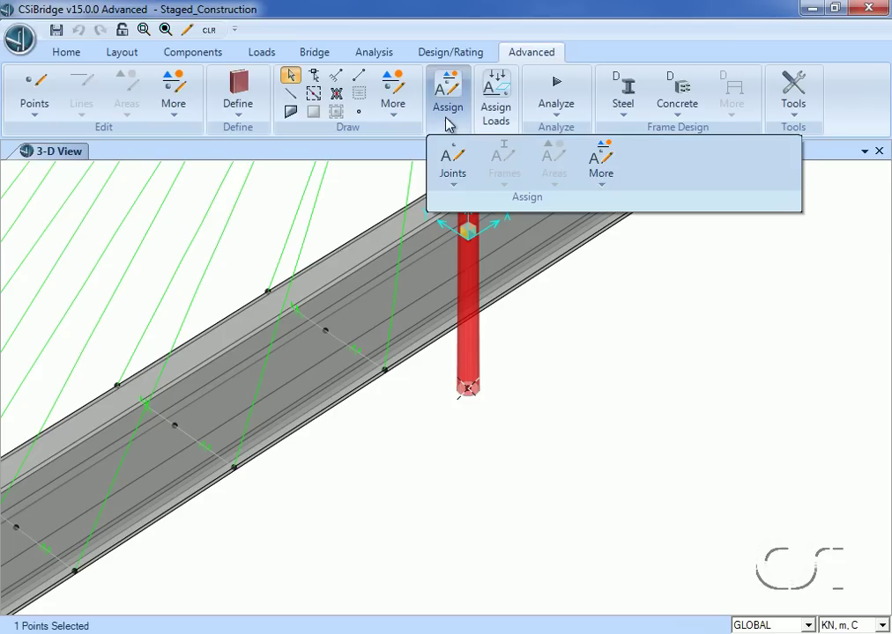
click(452, 181)
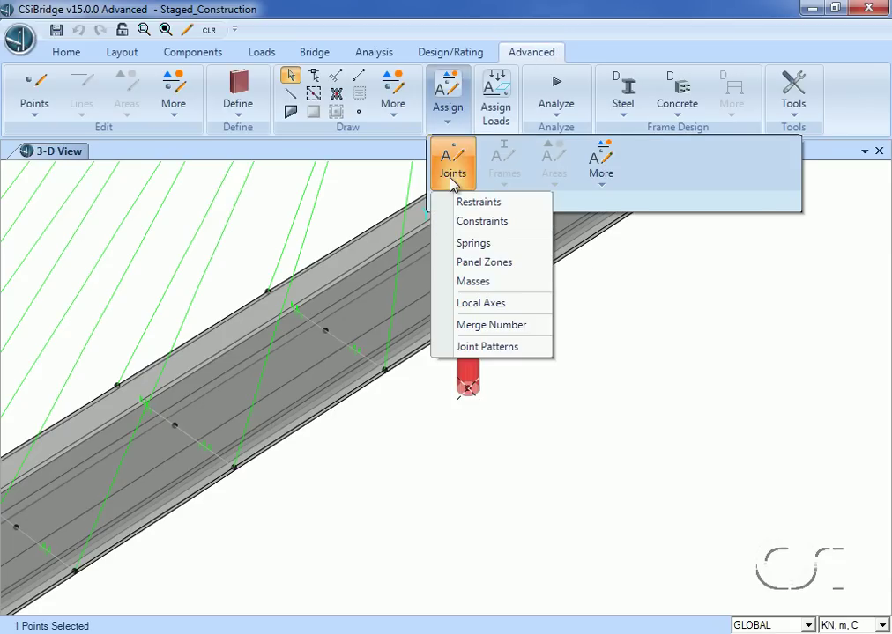
Assign fully fixed restraints, all translations and rotations, to the selected joint at the column base
click(488, 203)
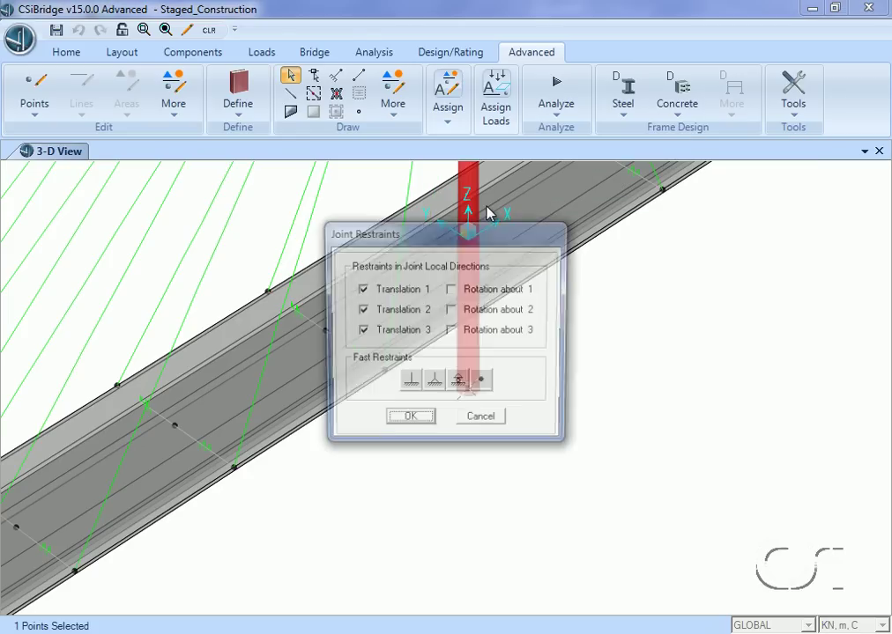
click(409, 383)
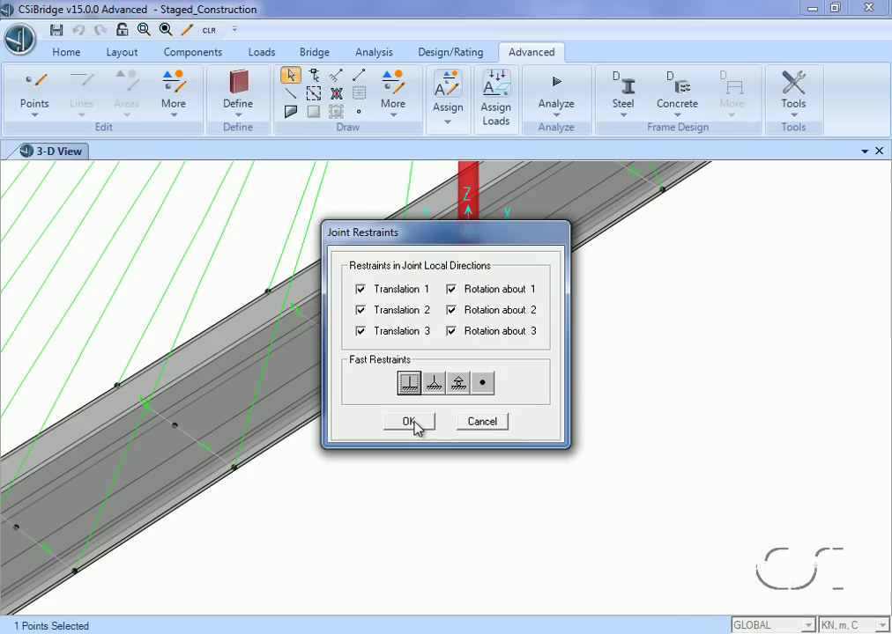
click(414, 424)
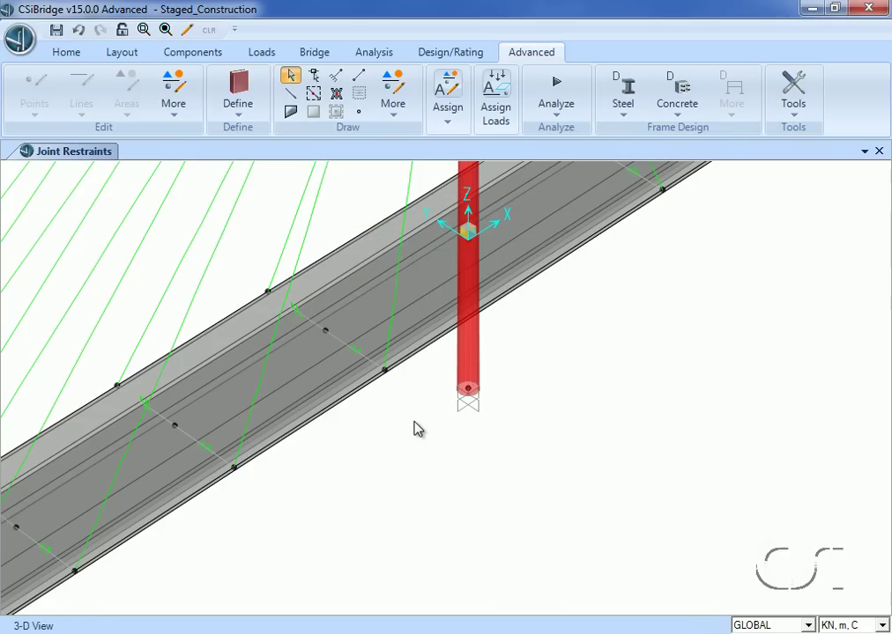
Turn off the extruded view in the display options of the active window
click(73, 54)
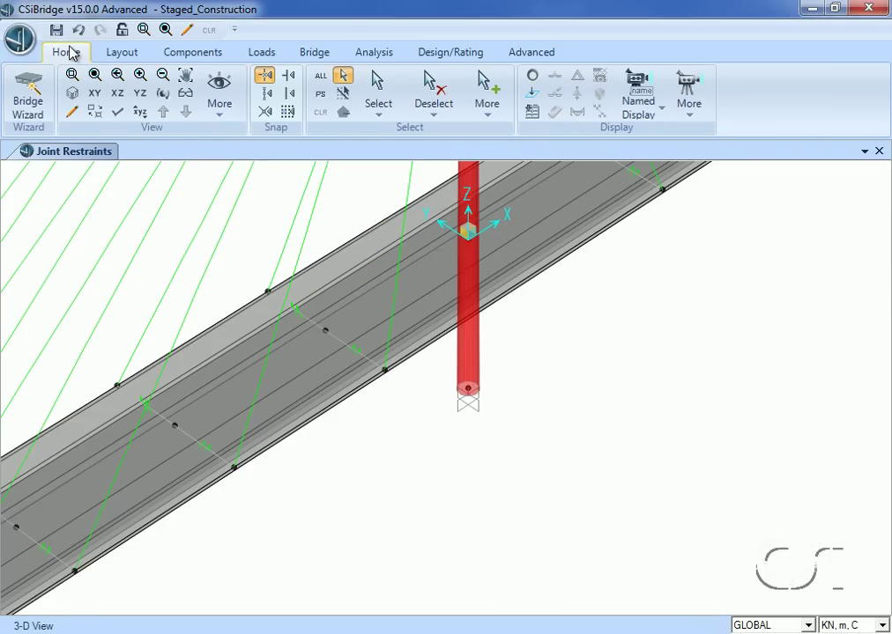
click(117, 112)
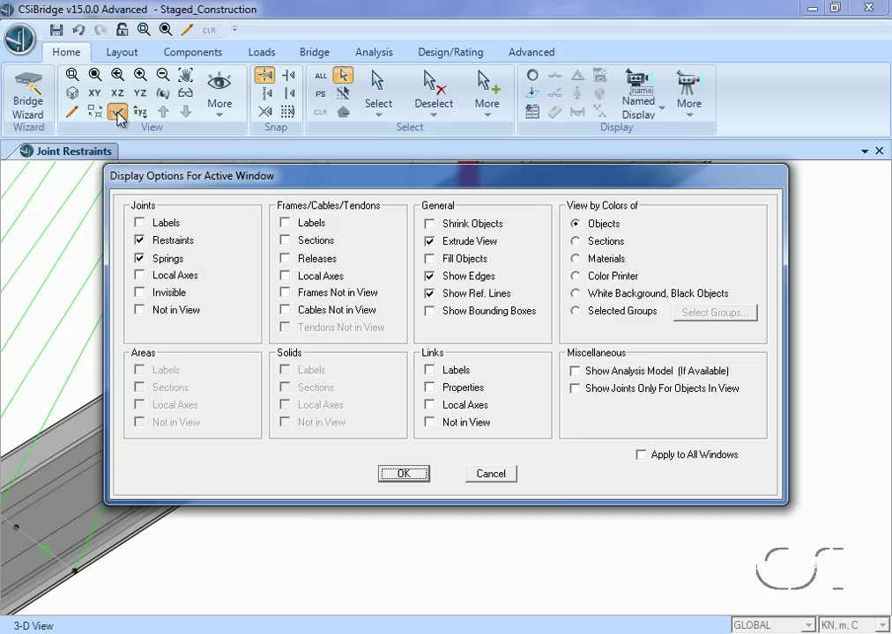
click(431, 241)
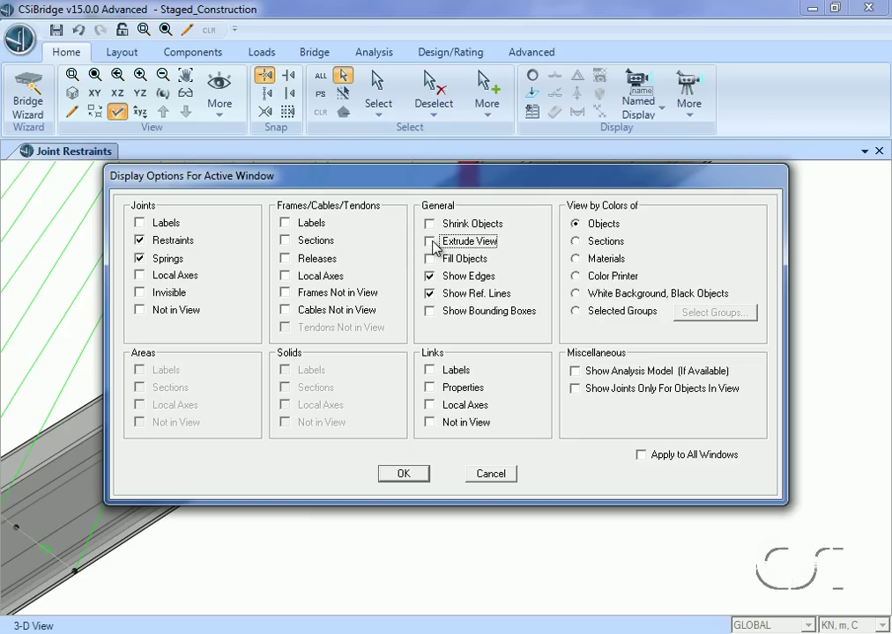
click(403, 474)
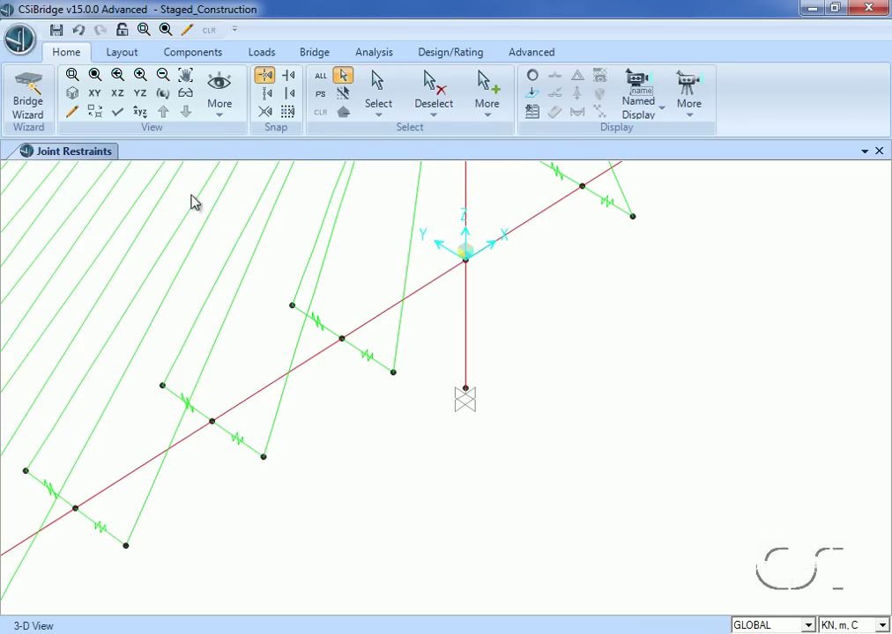
Set a 2D view of the X-Z plane at Y = 0 and switch on perspective to show the whole bridge in elevation
click(219, 95)
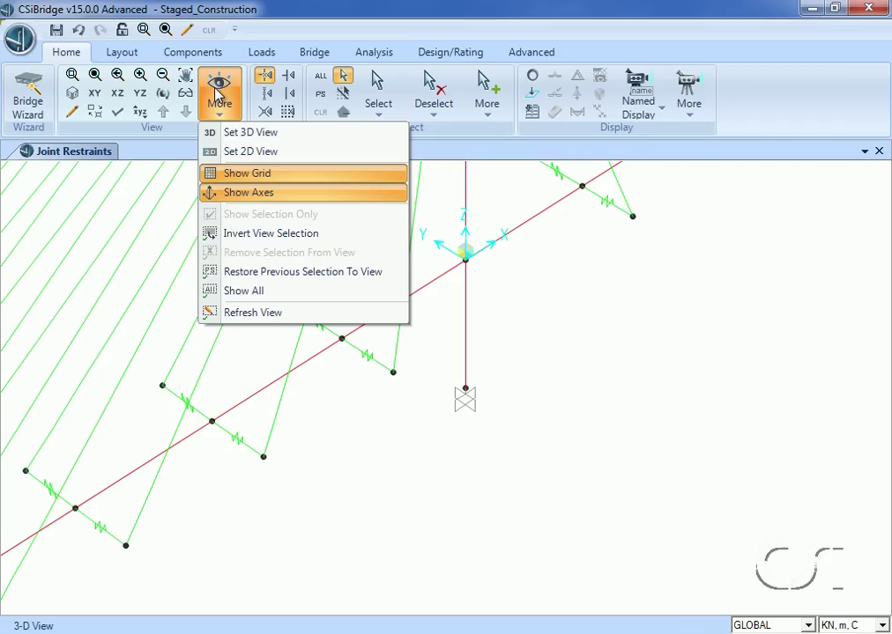
click(234, 150)
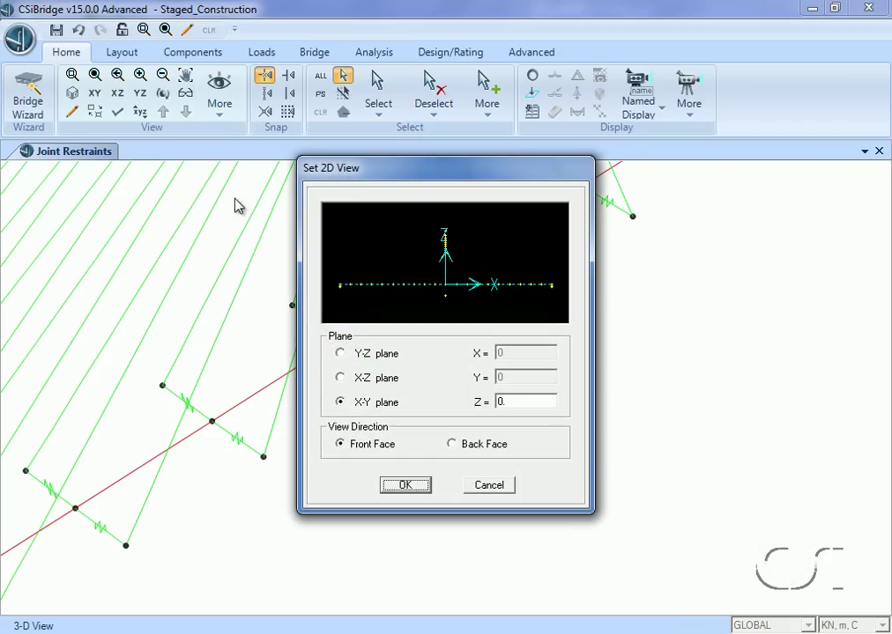
click(341, 380)
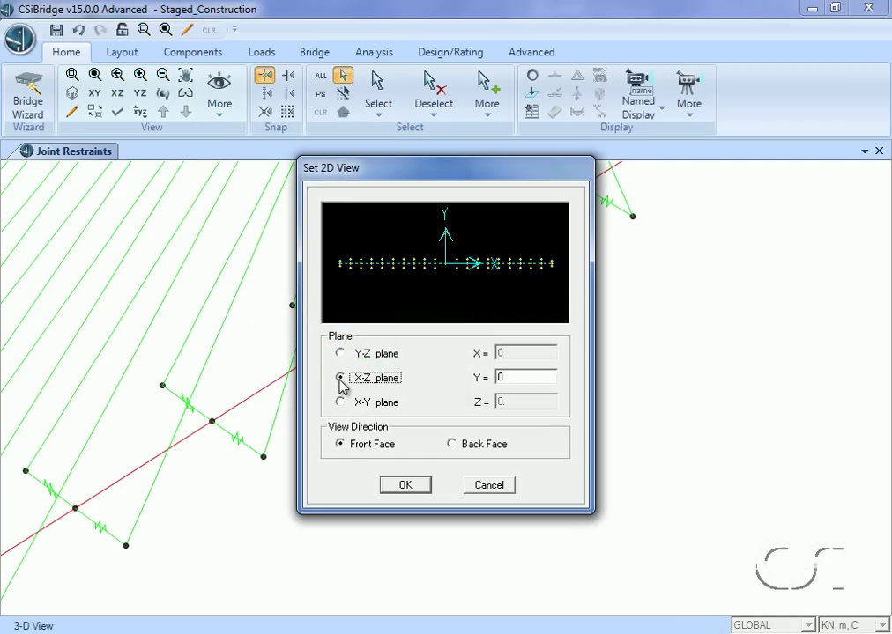
click(407, 486)
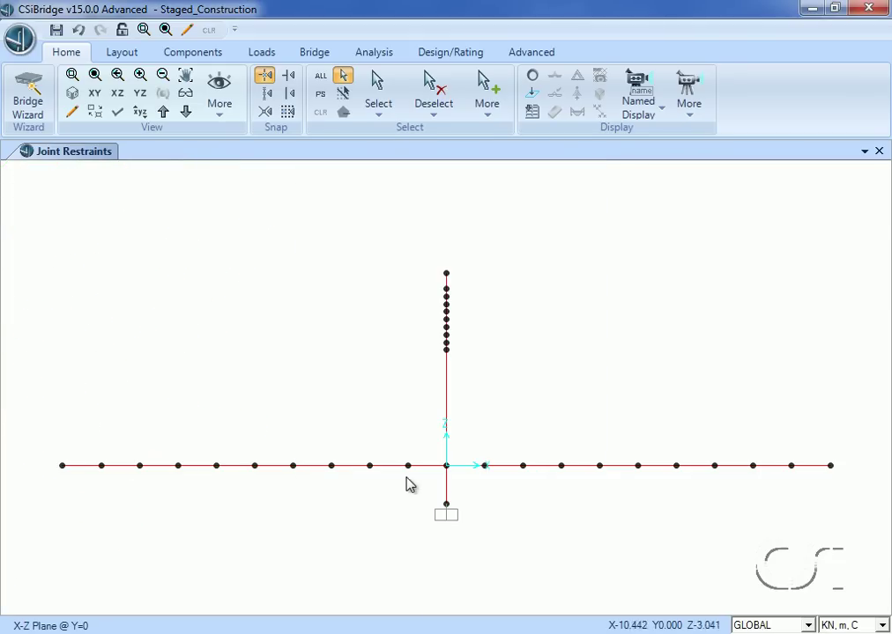
click(187, 97)
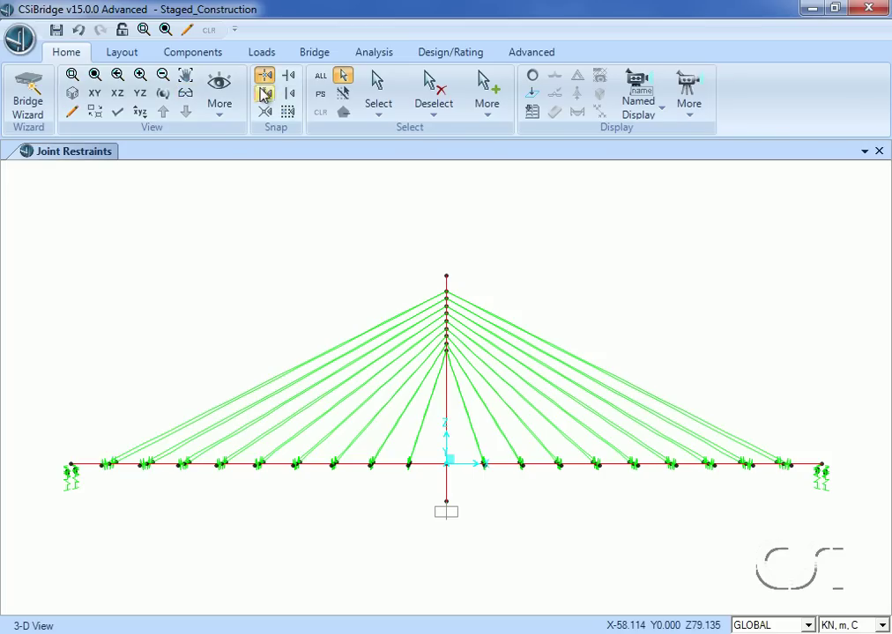
Define a new group named DECK1 from the staged construction group assignments of bridge object BOBJ1
click(310, 58)
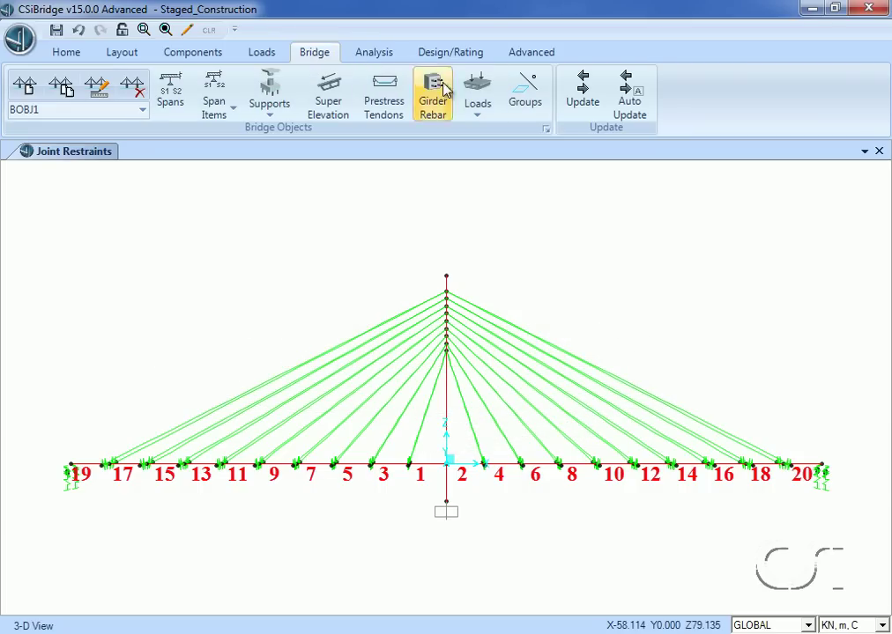
click(511, 86)
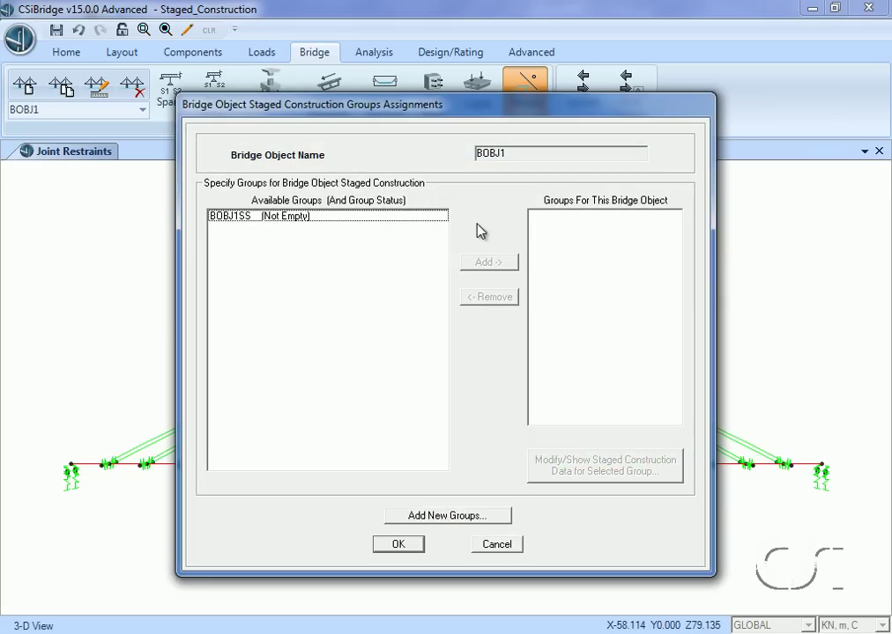
click(455, 519)
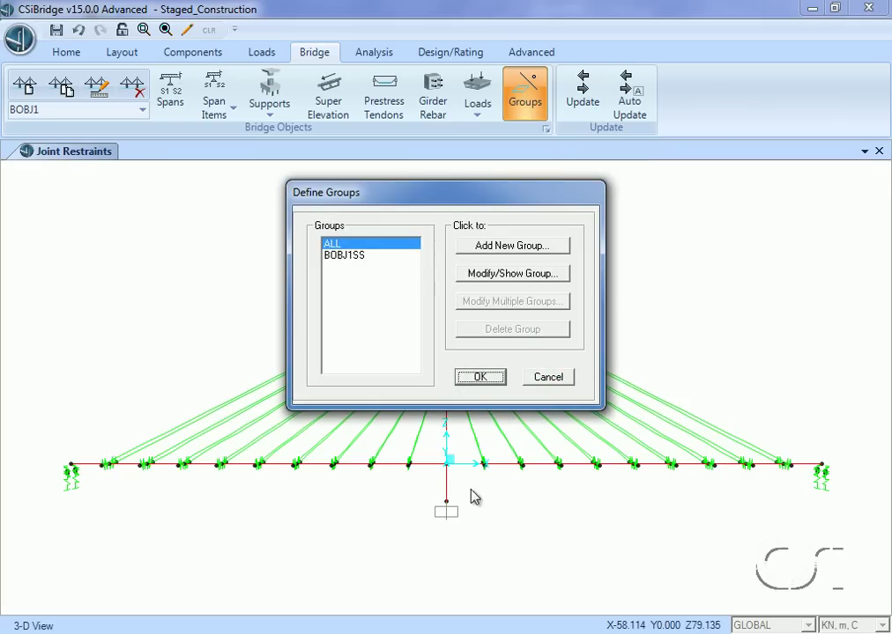
click(514, 251)
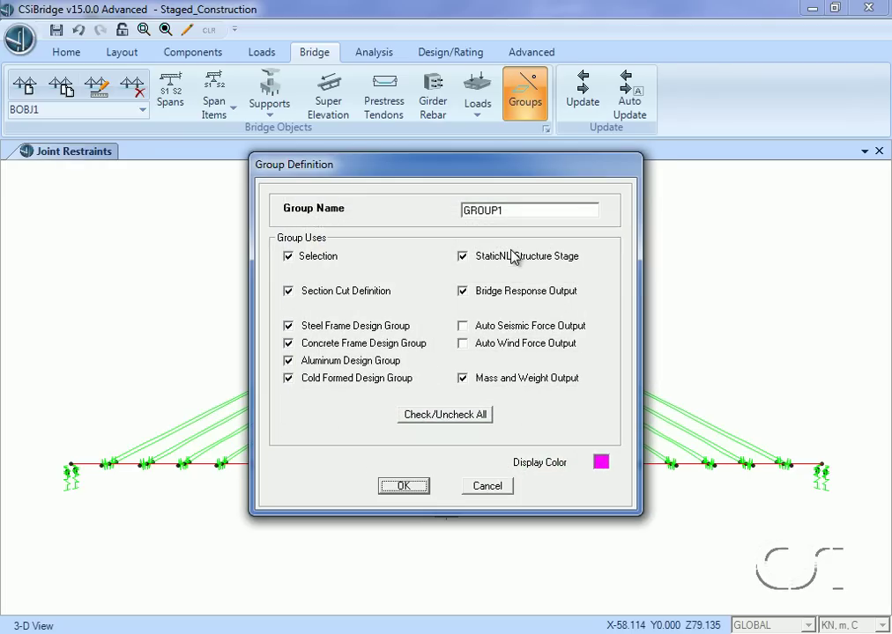
double_click(505, 210)
text(DECK1)
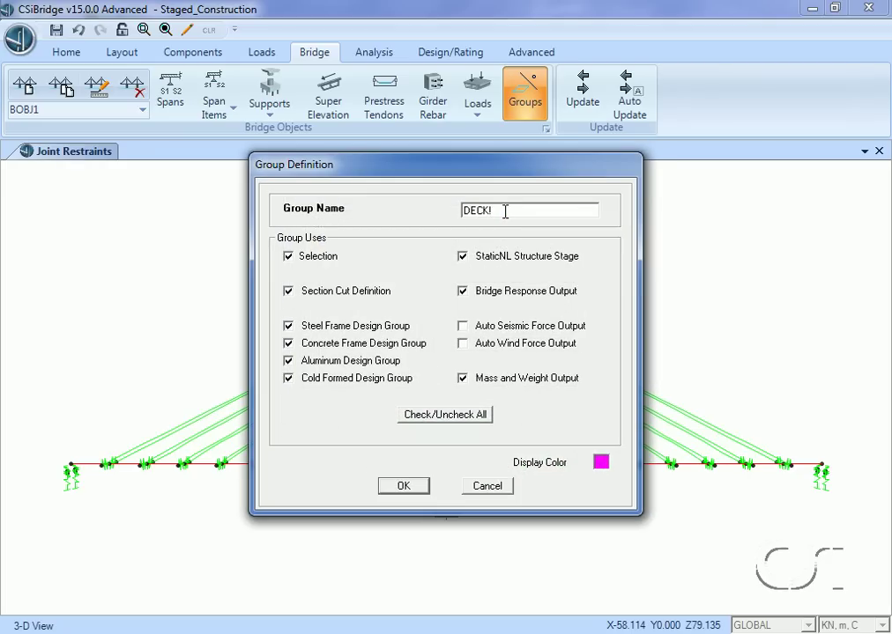
key(BackSpace)
text(1)
click(407, 486)
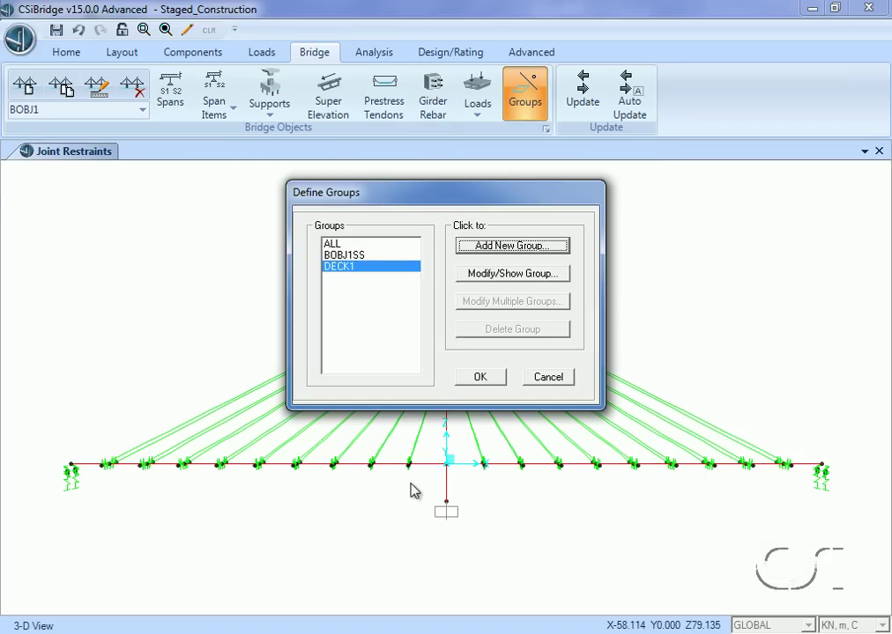
Add two more groups named DECK2 and DECK3 with the default group uses
click(514, 249)
double_click(517, 209)
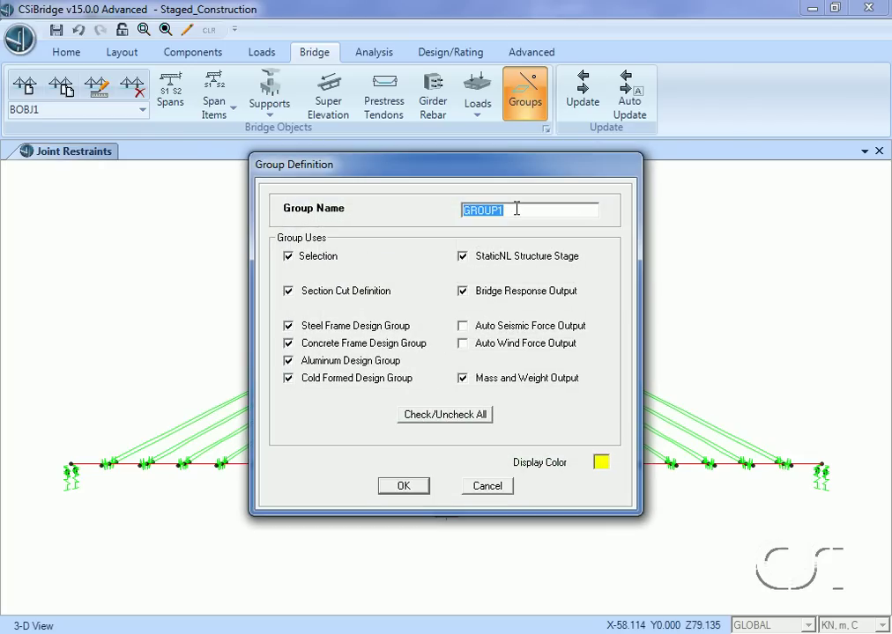
text(DECK2)
click(404, 486)
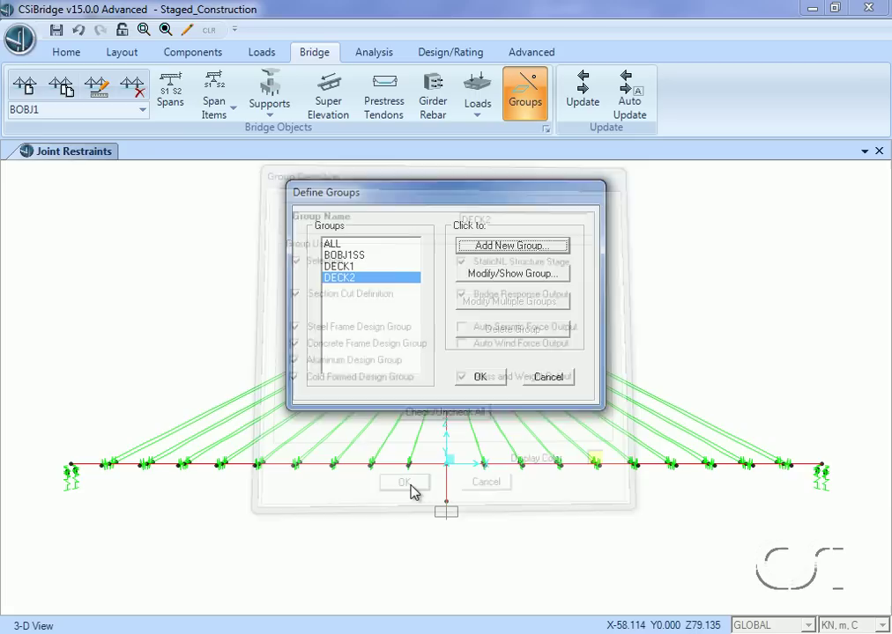
click(499, 248)
double_click(507, 210)
text(DECK3)
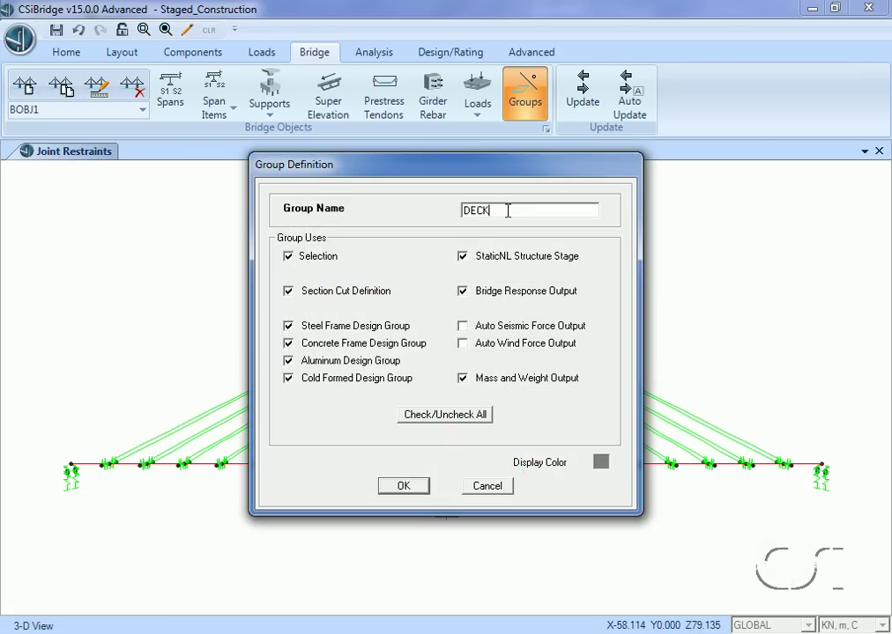
click(406, 489)
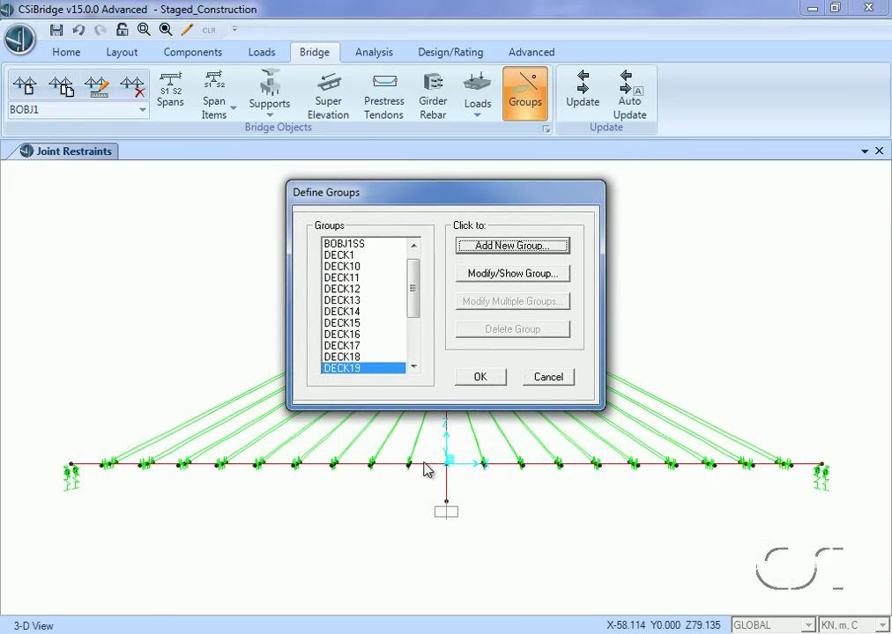
Add the last deck group, DECK20, and accept the group definitions
click(526, 247)
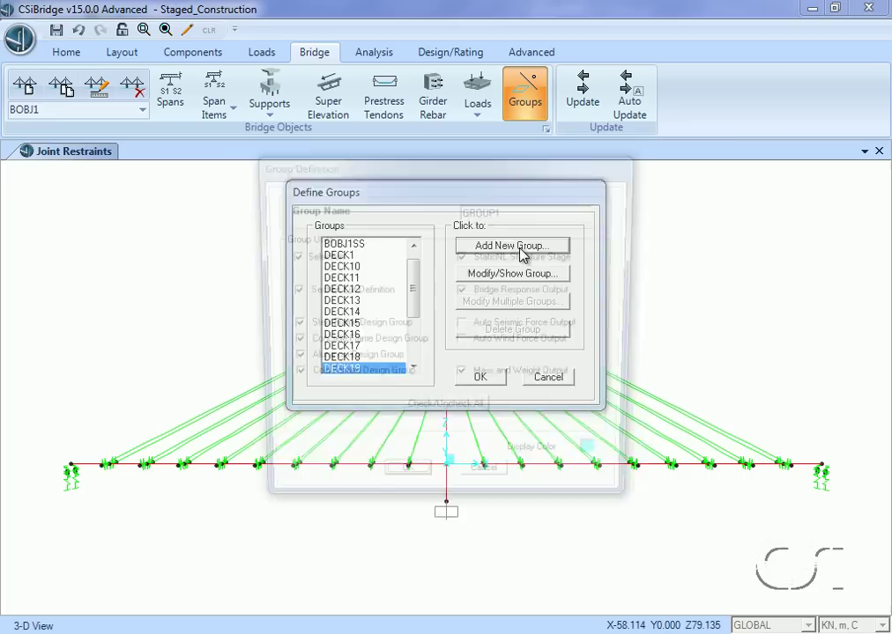
text(DECK20)
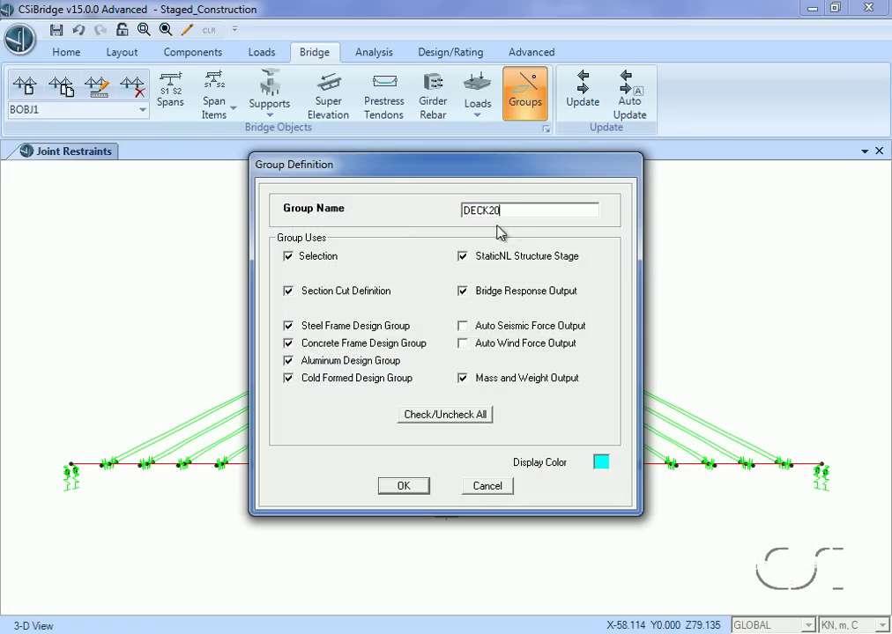
click(407, 488)
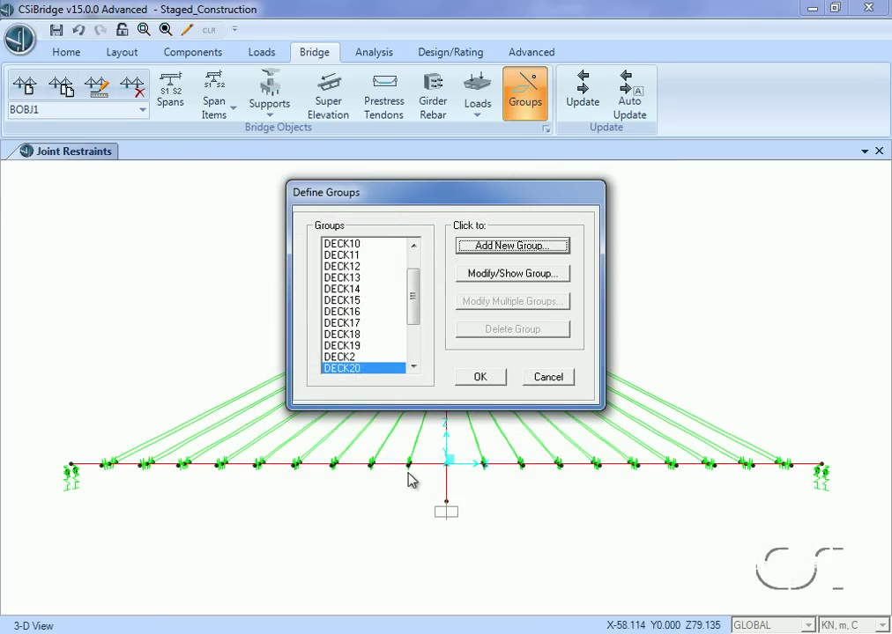
click(480, 378)
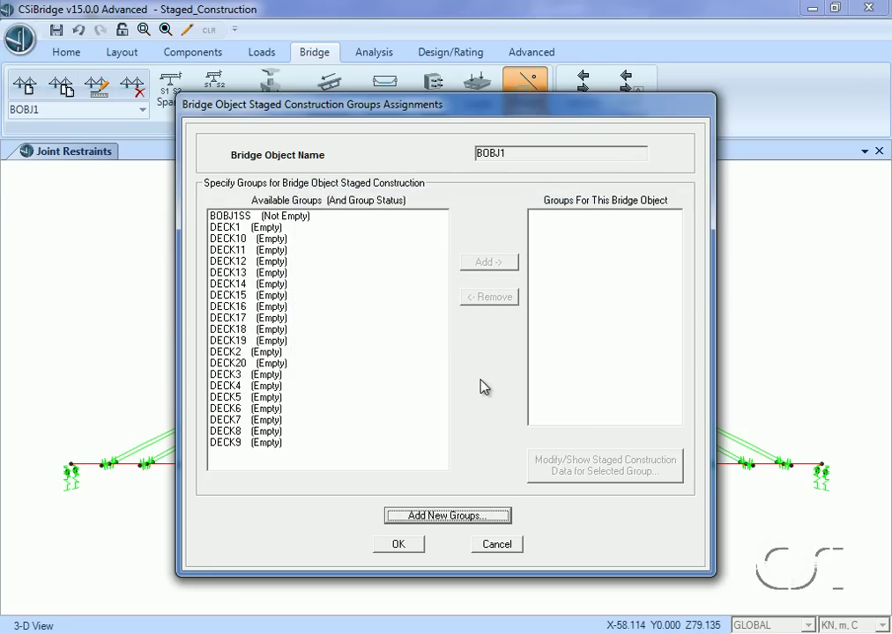
Assign group DECK1 to the bridge object with start station 90, end station 100 and the Deck item included
click(239, 228)
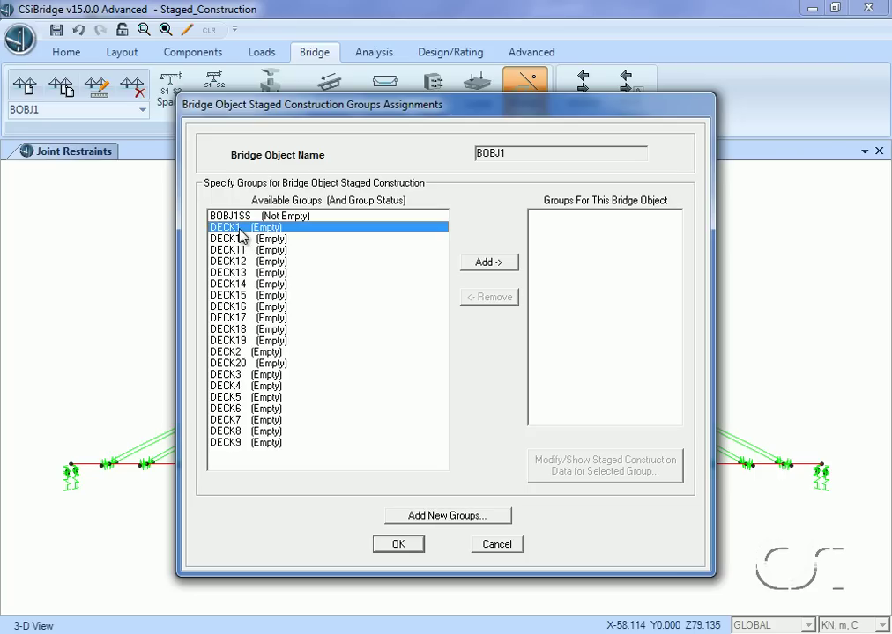
click(483, 265)
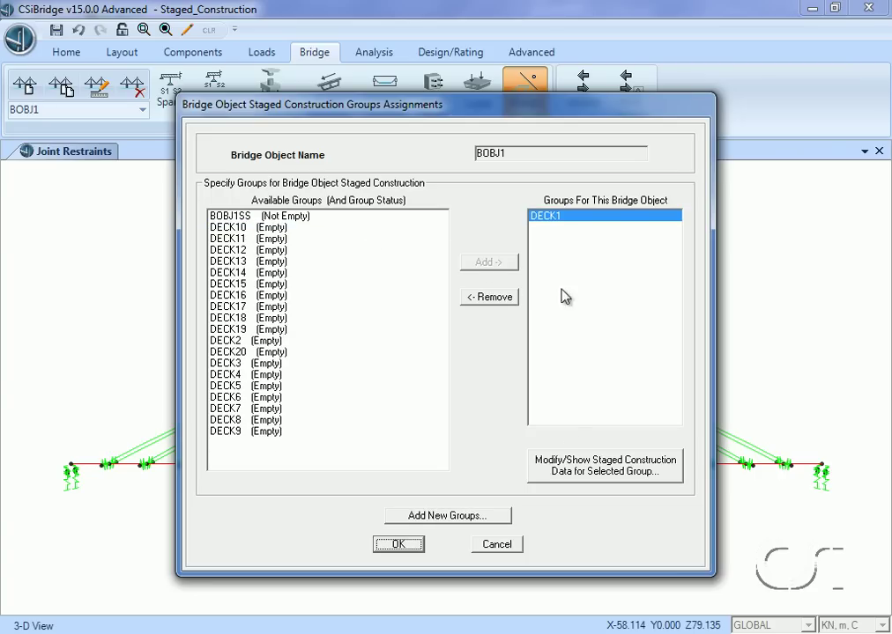
click(577, 462)
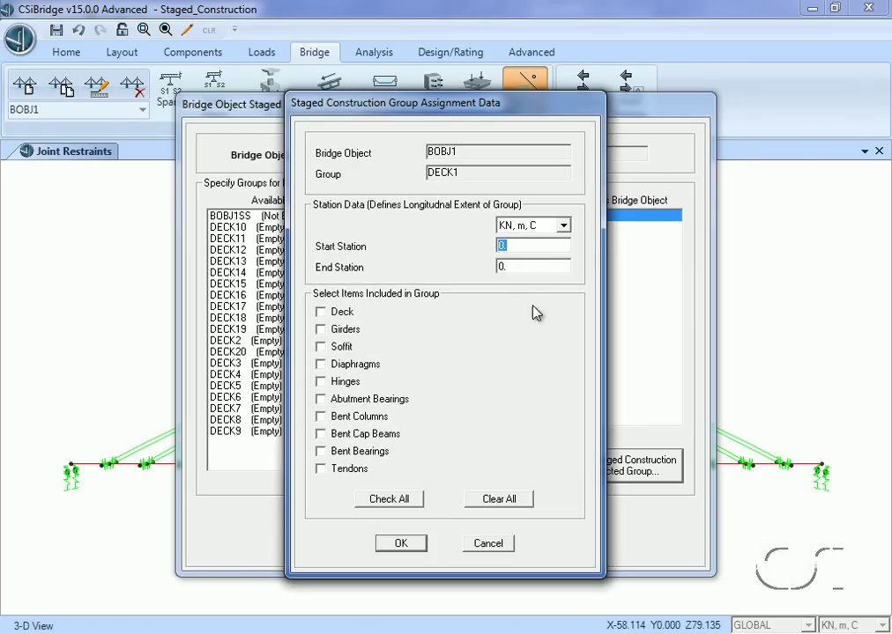
text(0)
double_click(519, 266)
text(100)
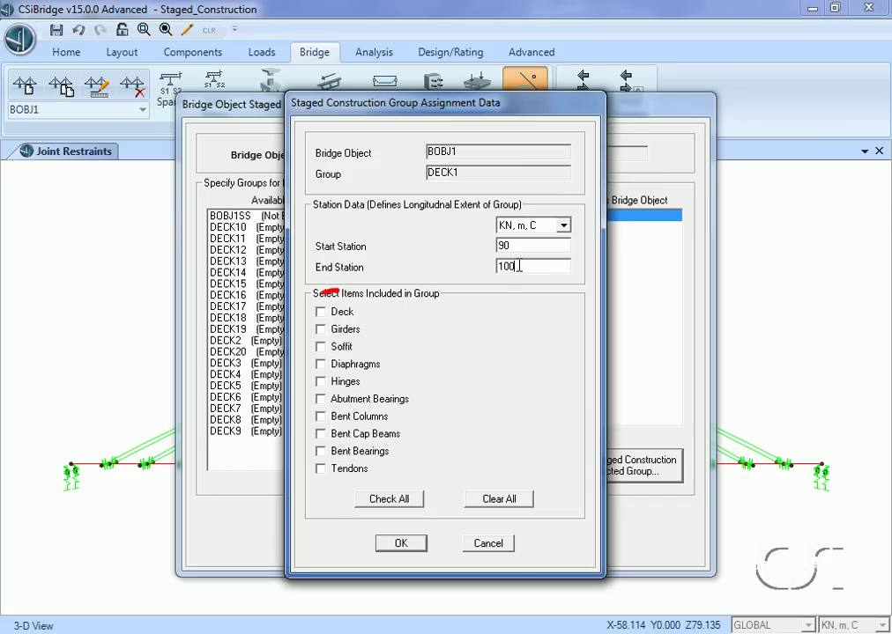
click(323, 312)
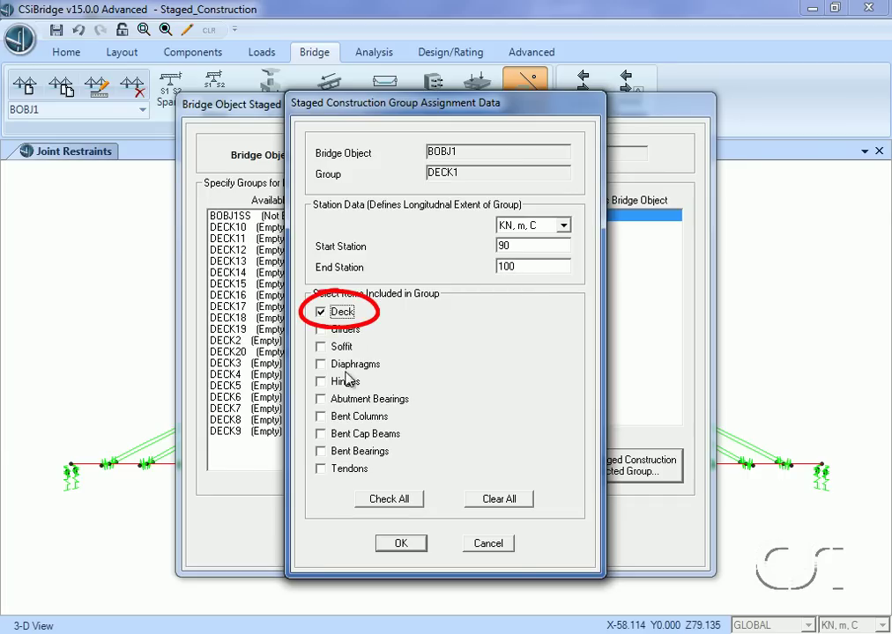
click(401, 544)
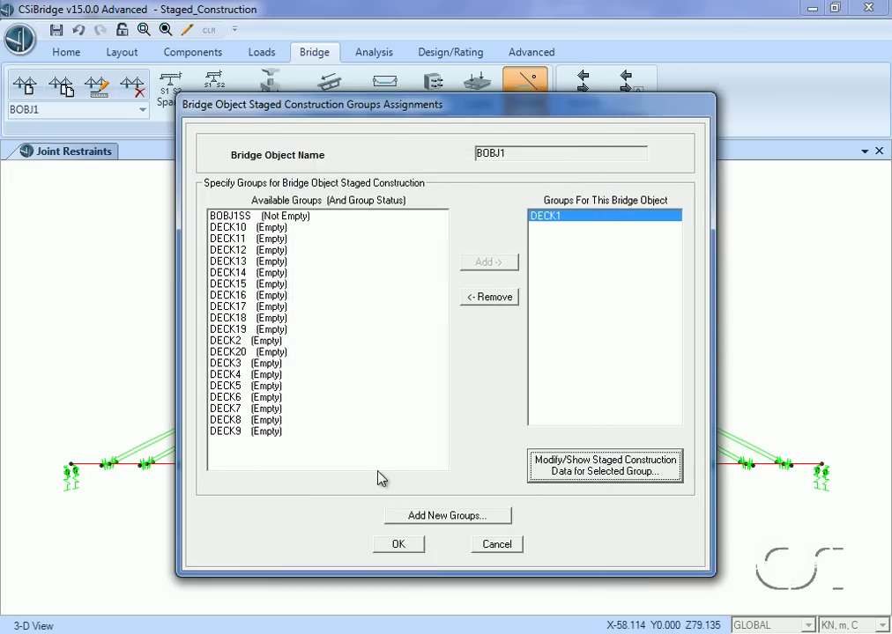
Assign group DECK2 to the bridge object with start station 100, end station 110 and the Deck item included
click(231, 344)
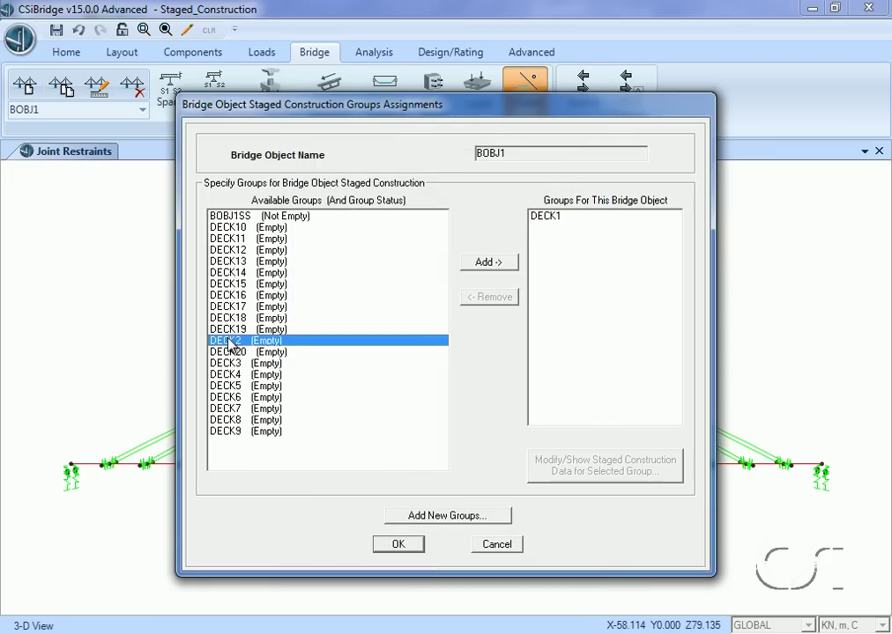
click(486, 263)
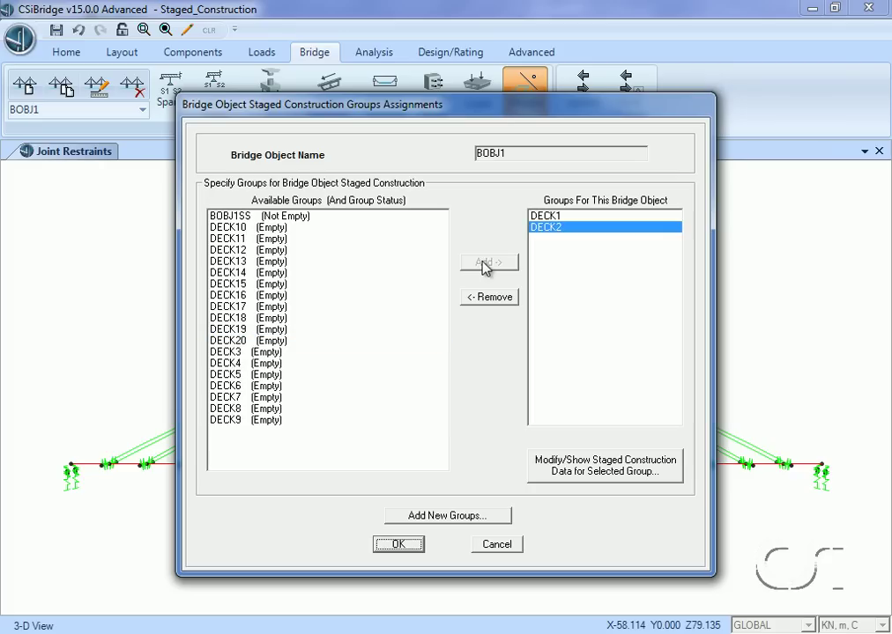
click(584, 473)
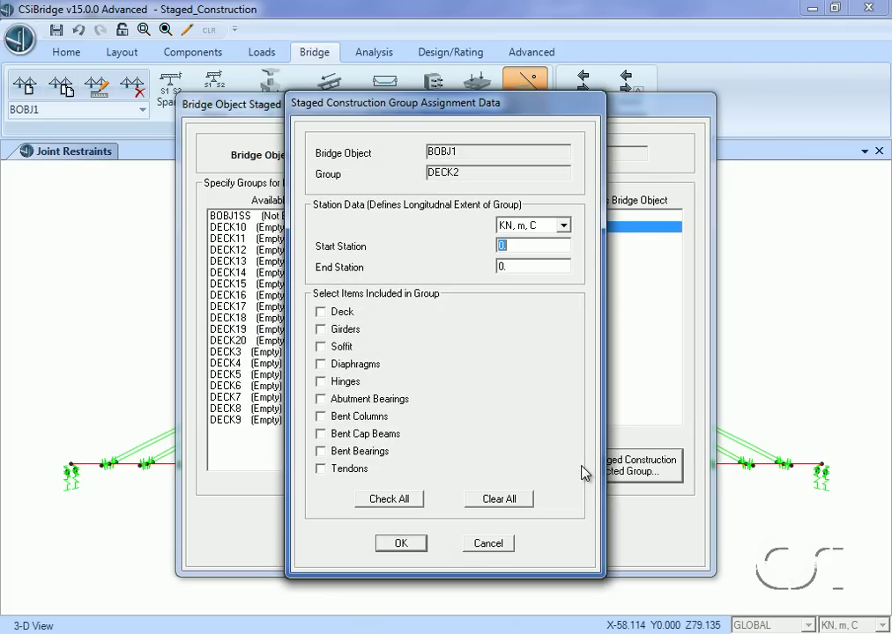
text(100)
double_click(514, 267)
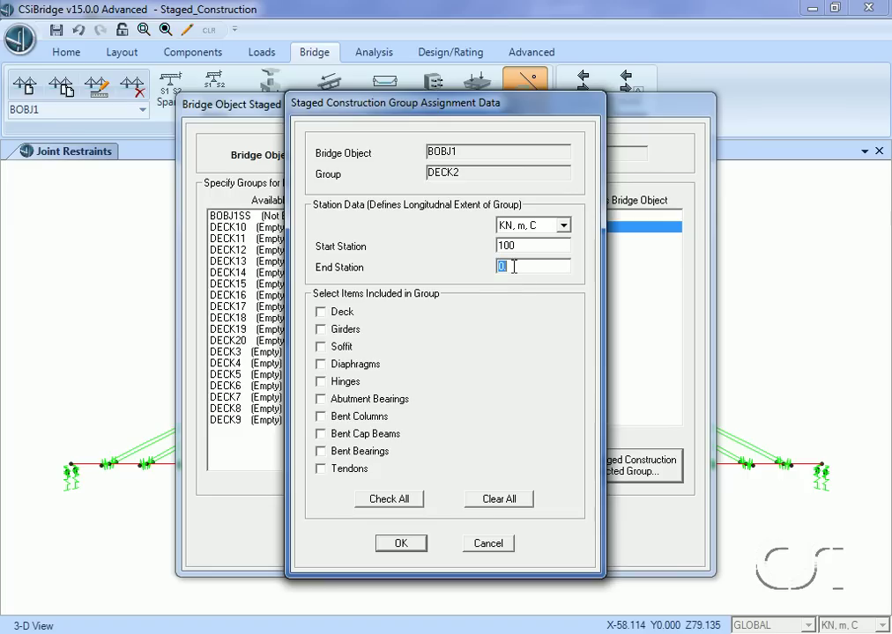
text(110)
click(320, 313)
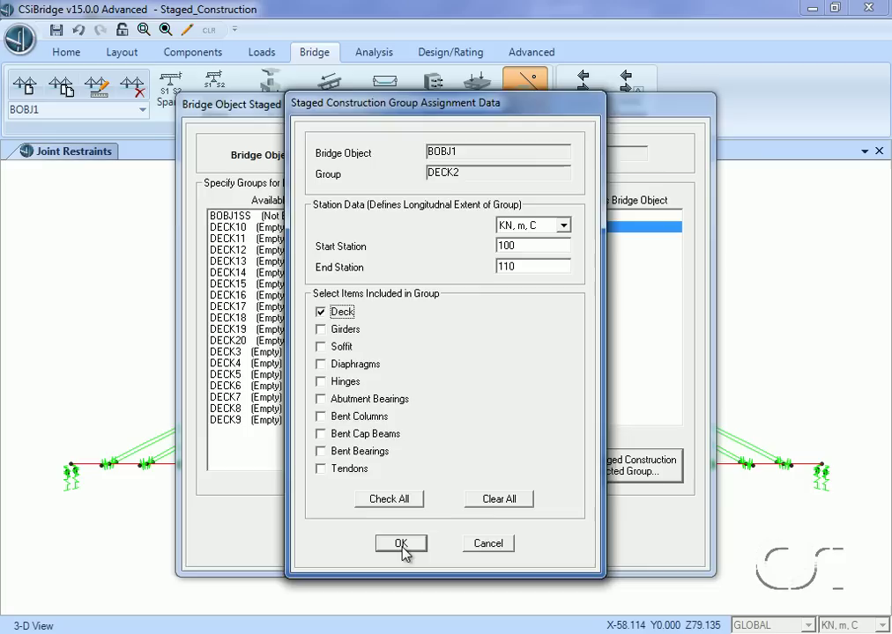
click(401, 543)
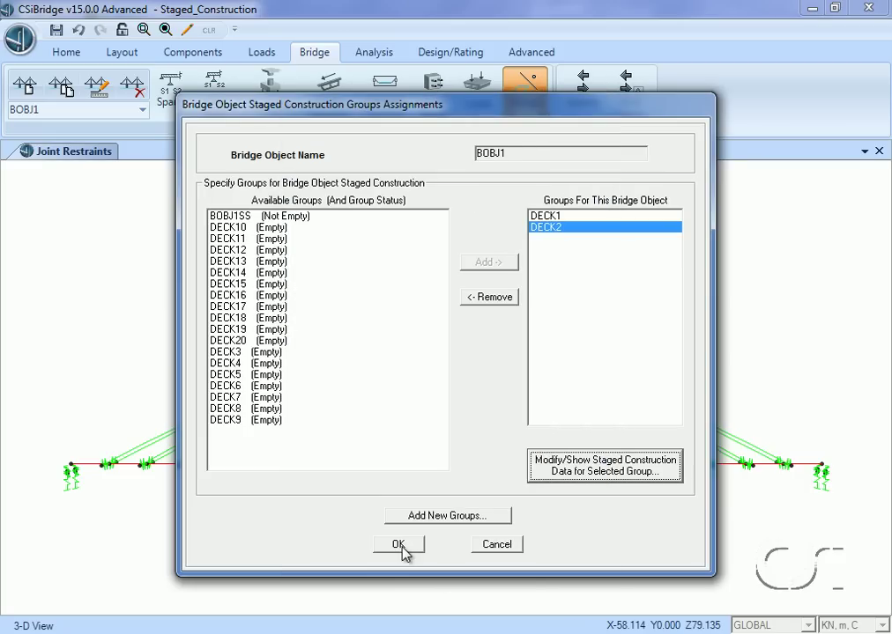
Assign group DECK3 to the bridge object with start station 80, end station 90 and the Deck item included
click(263, 354)
click(489, 263)
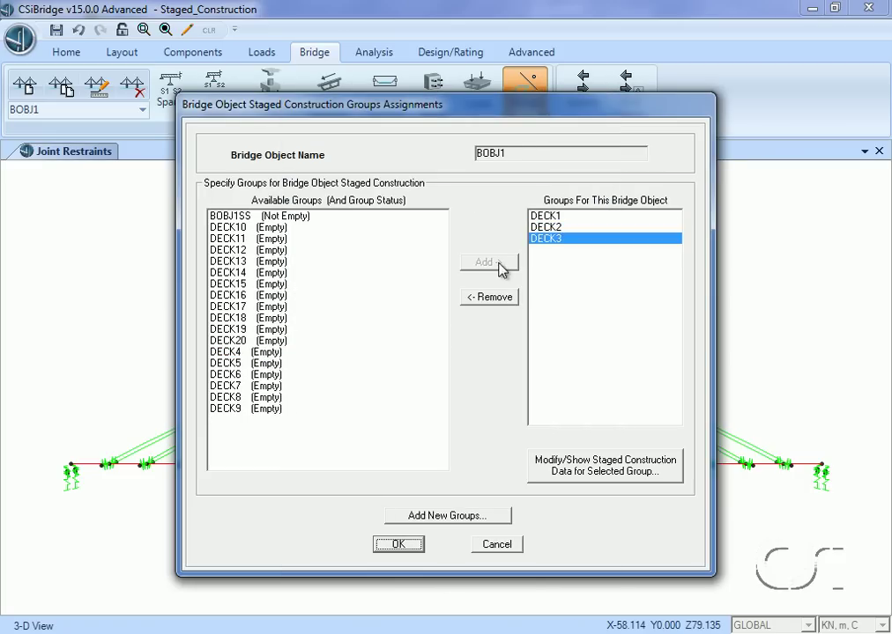
click(629, 471)
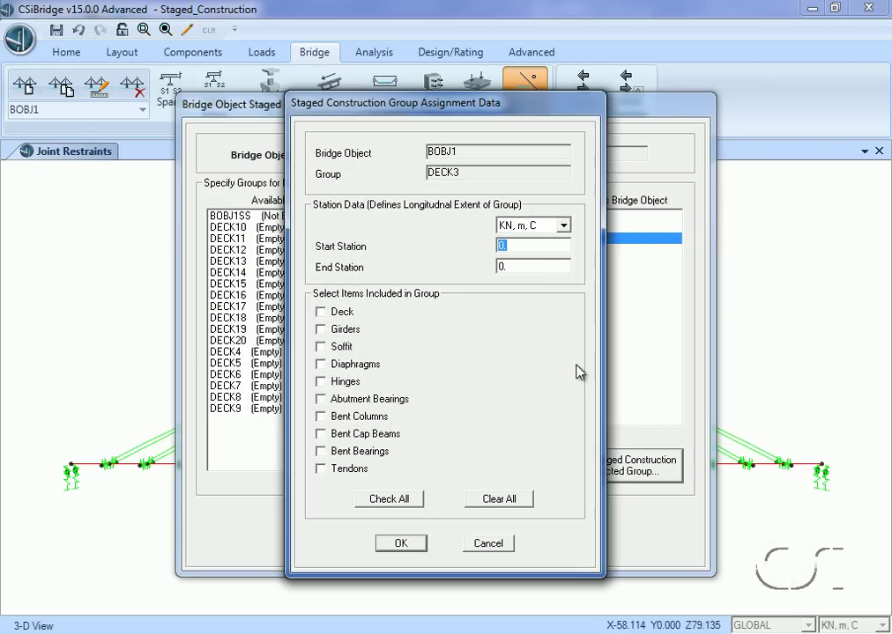
text(80)
click(530, 263)
text(90)
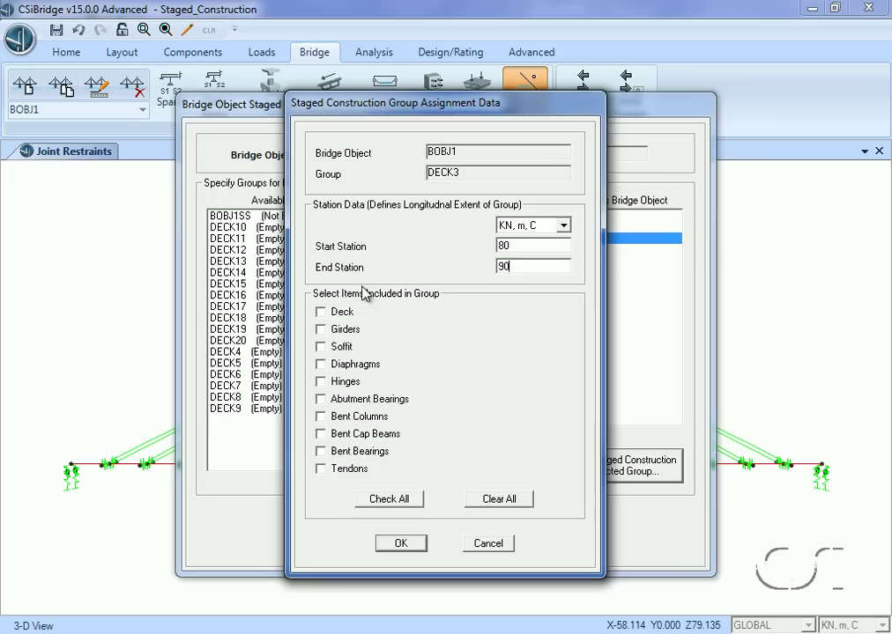
click(334, 313)
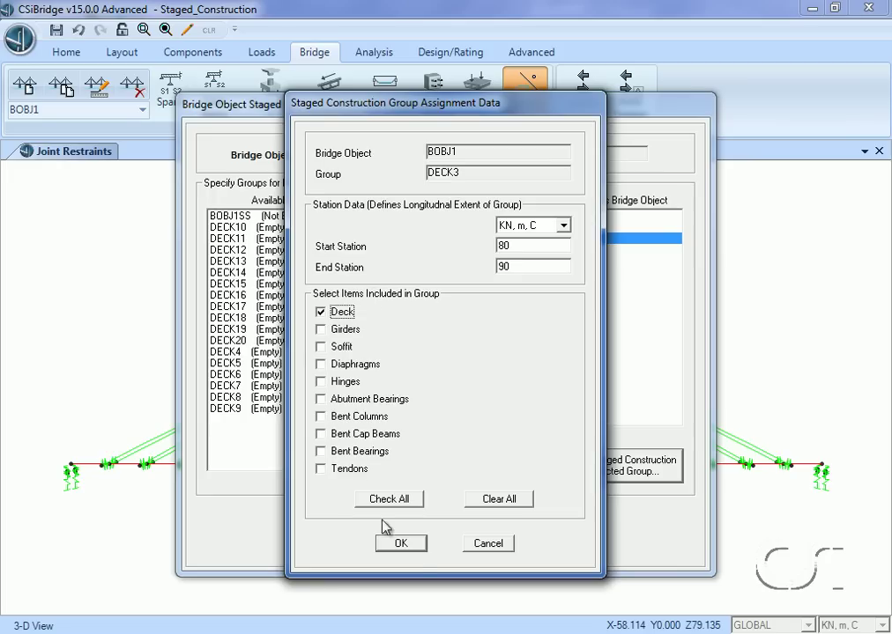
click(410, 547)
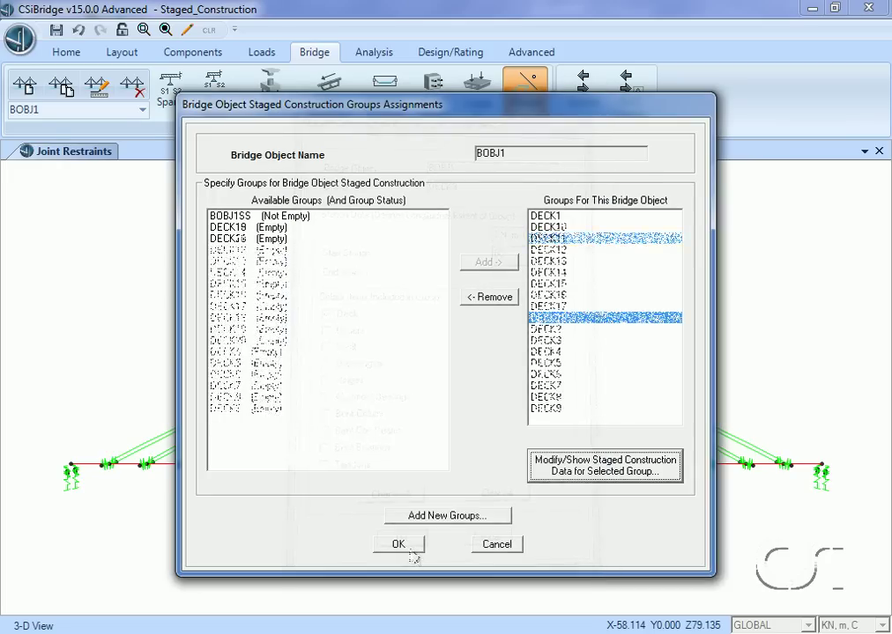
Assign group DECK19 to the bridge object from station 0 to end station 10 with all items included
click(229, 231)
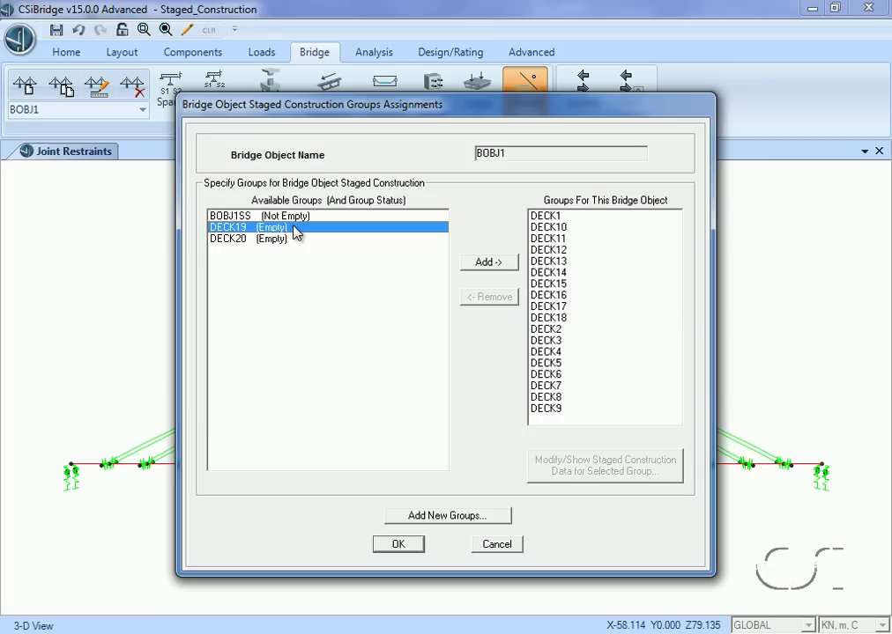
click(494, 268)
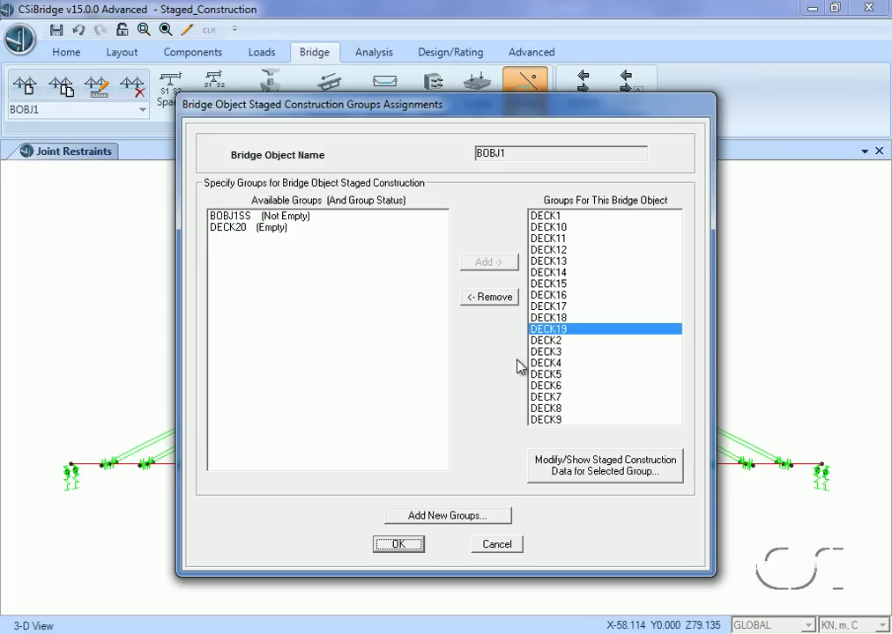
click(579, 473)
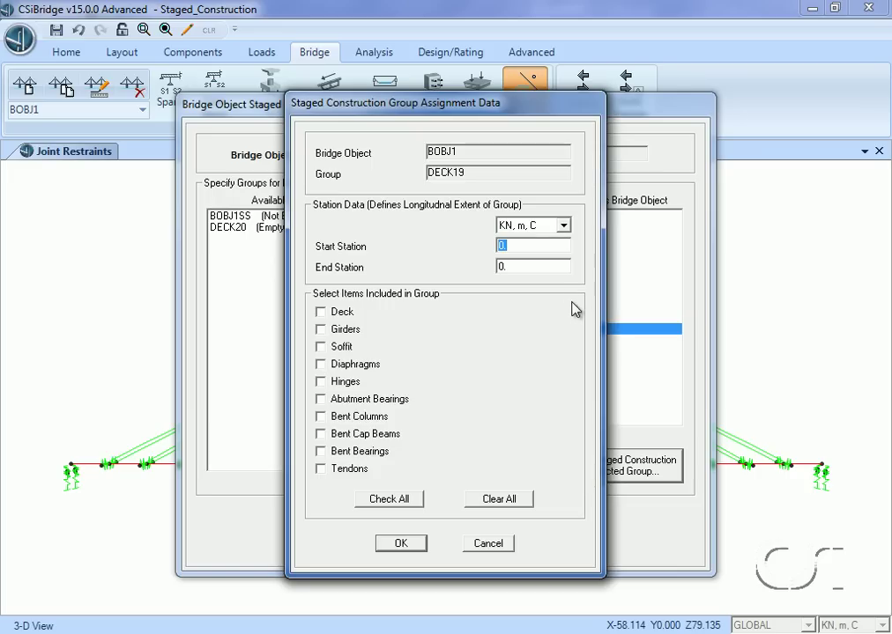
click(562, 268)
text(10)
click(388, 501)
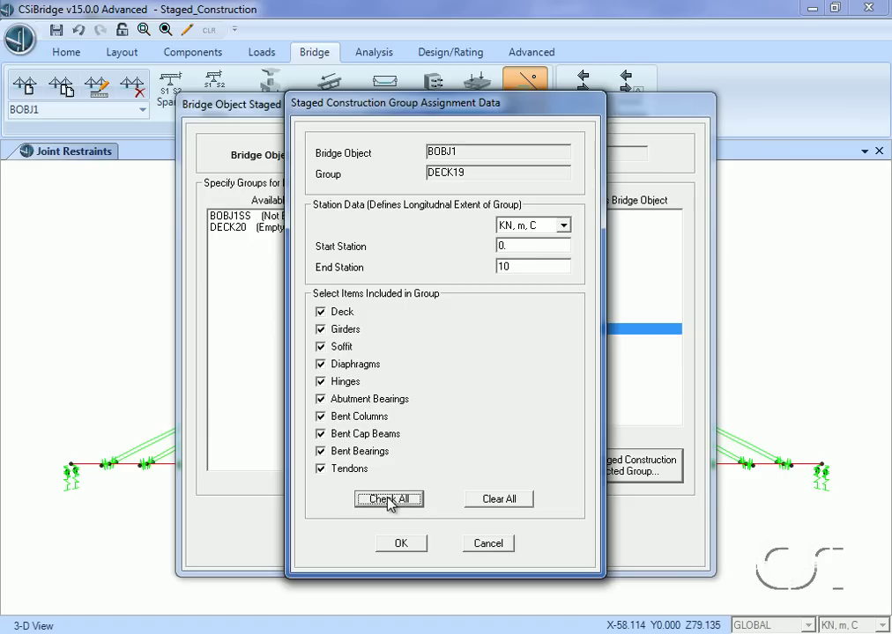
click(401, 544)
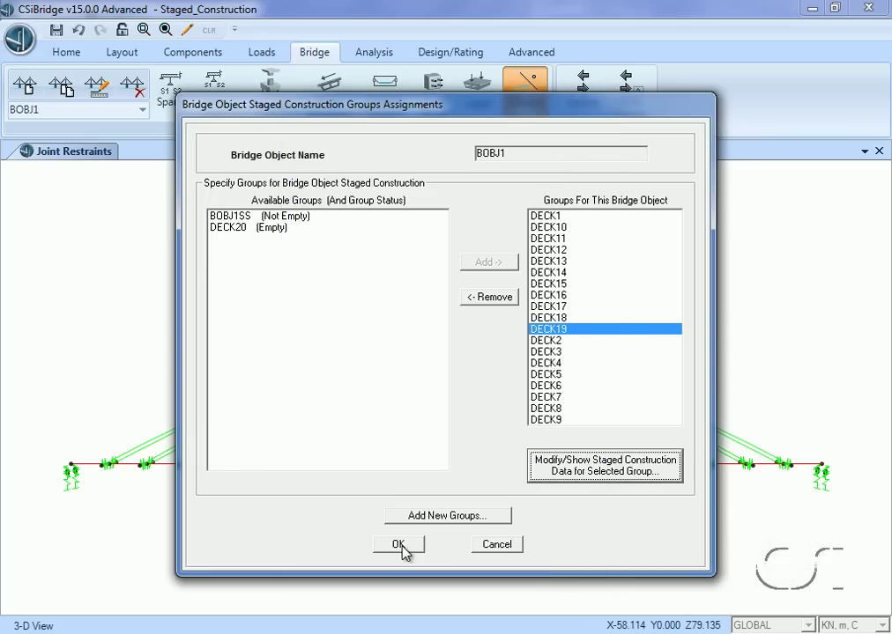
Assign group DECK20 to the bridge object with start station 190, end station 200 and all items included
click(274, 232)
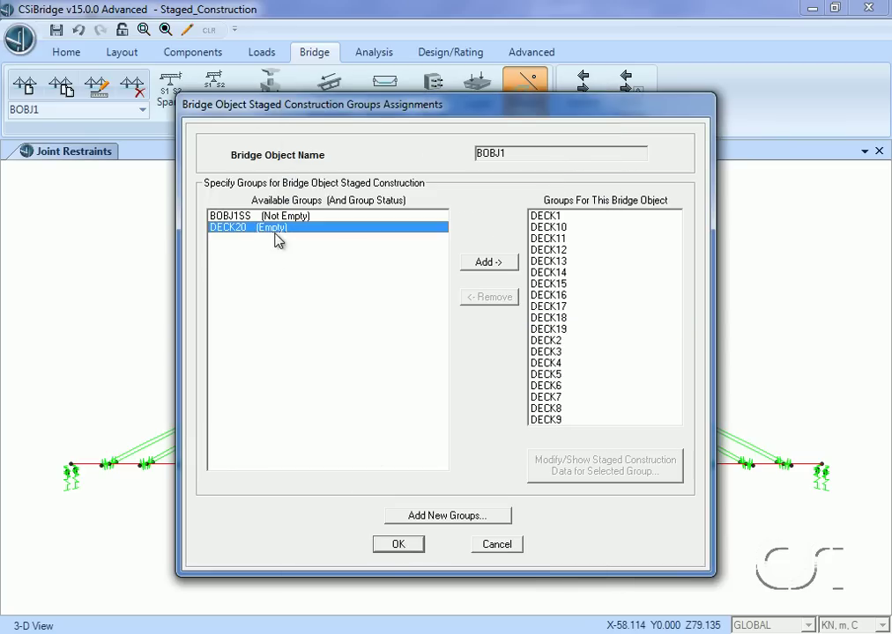
click(483, 264)
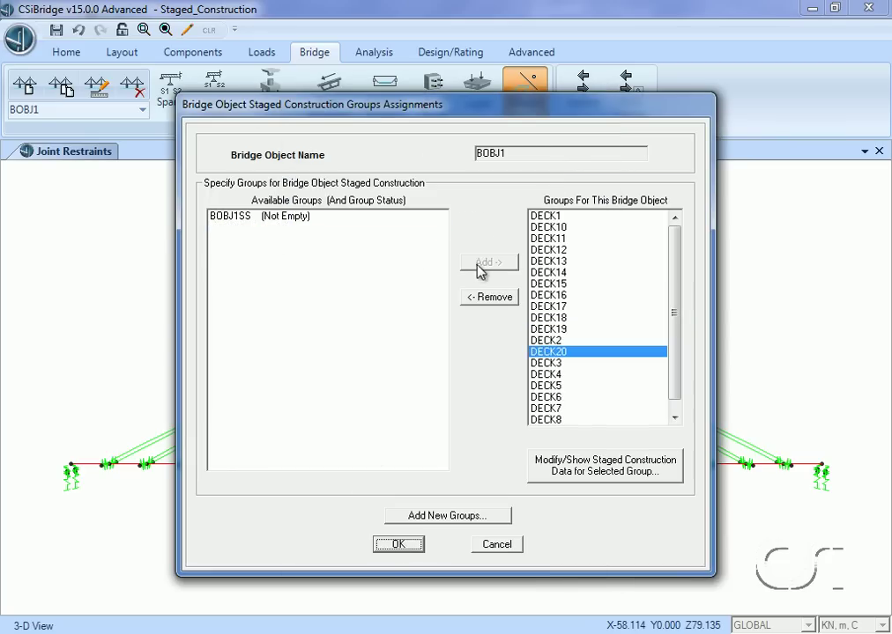
click(608, 471)
text(190)
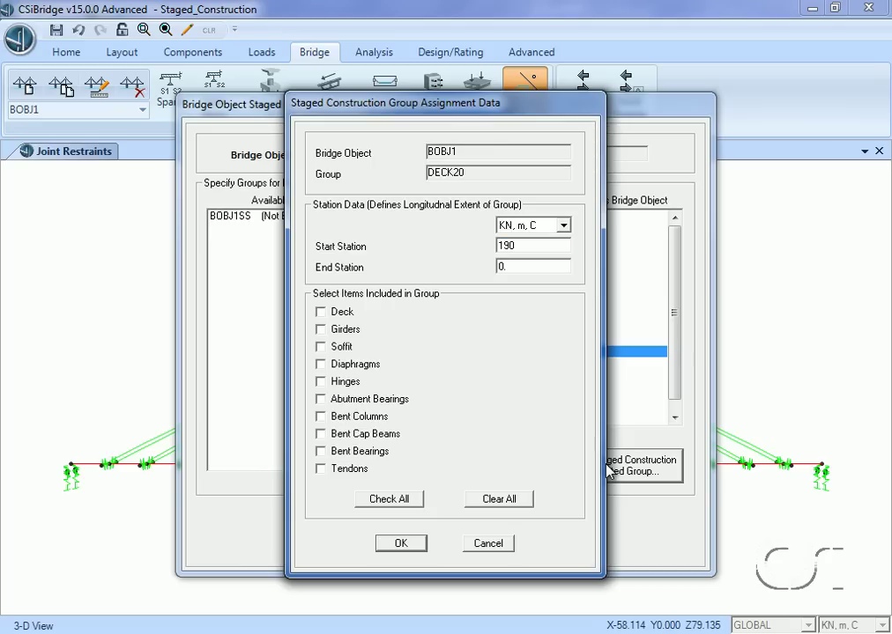
double_click(514, 265)
text(200)
click(395, 500)
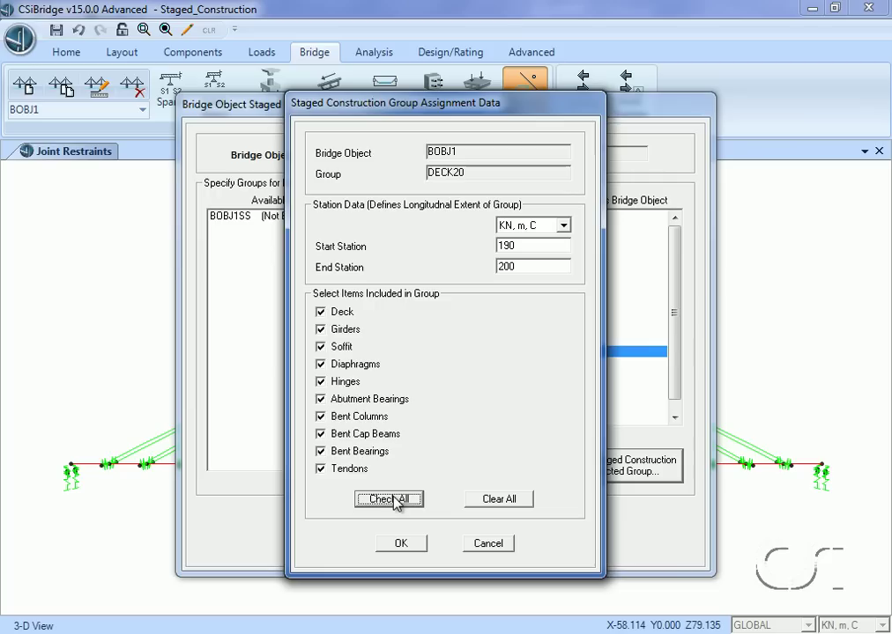
click(400, 543)
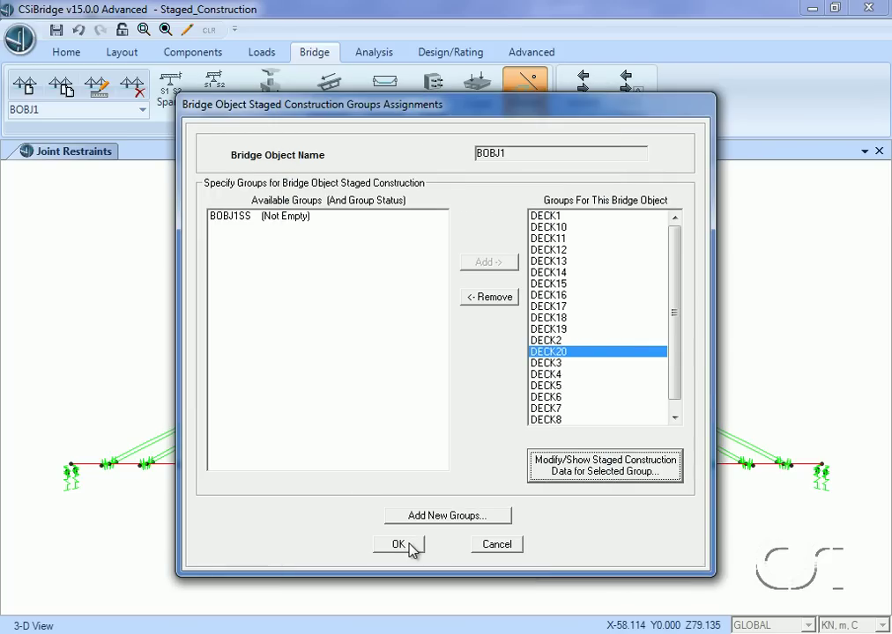
Accept the staged construction group assignments and update the linked model of bridge object BOBJ1
click(398, 543)
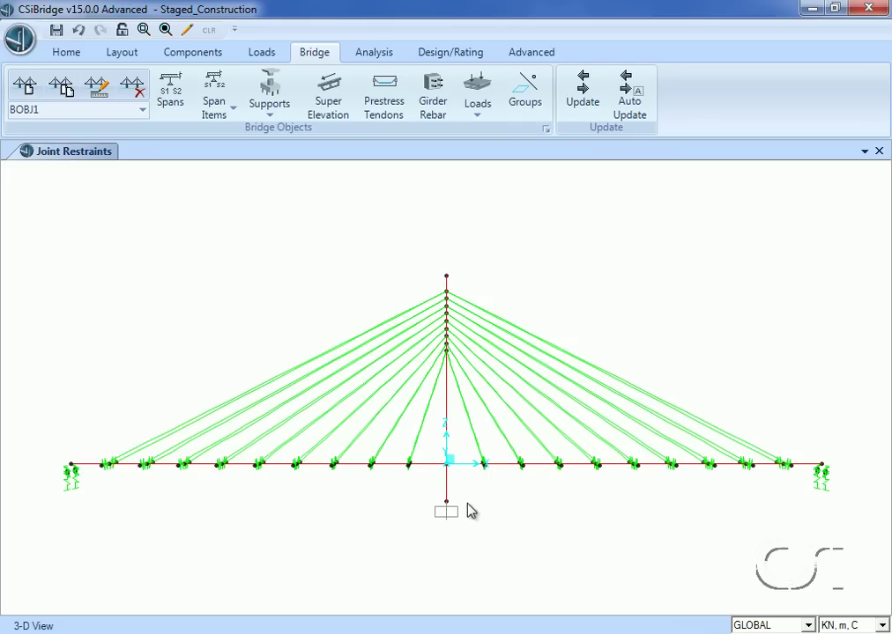
click(583, 104)
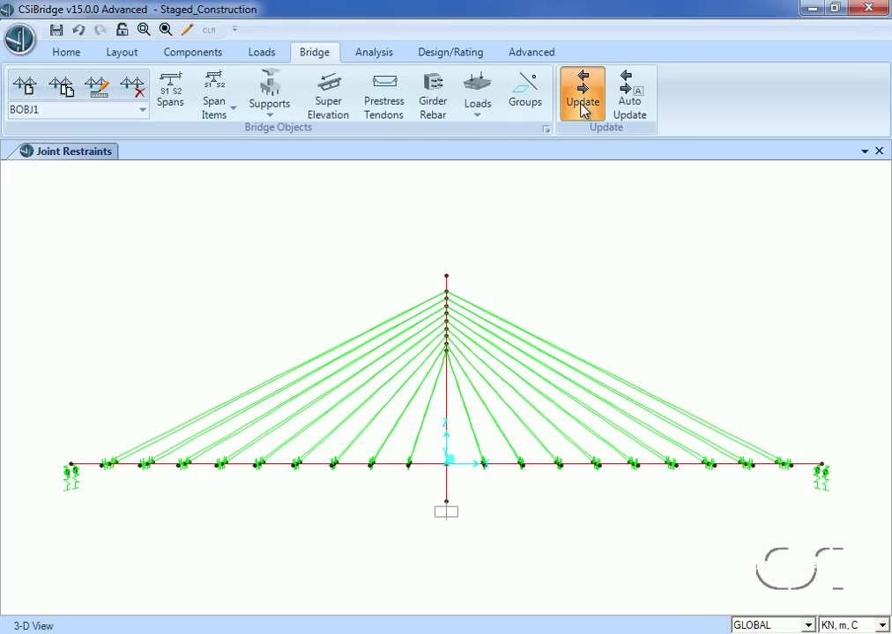
click(408, 448)
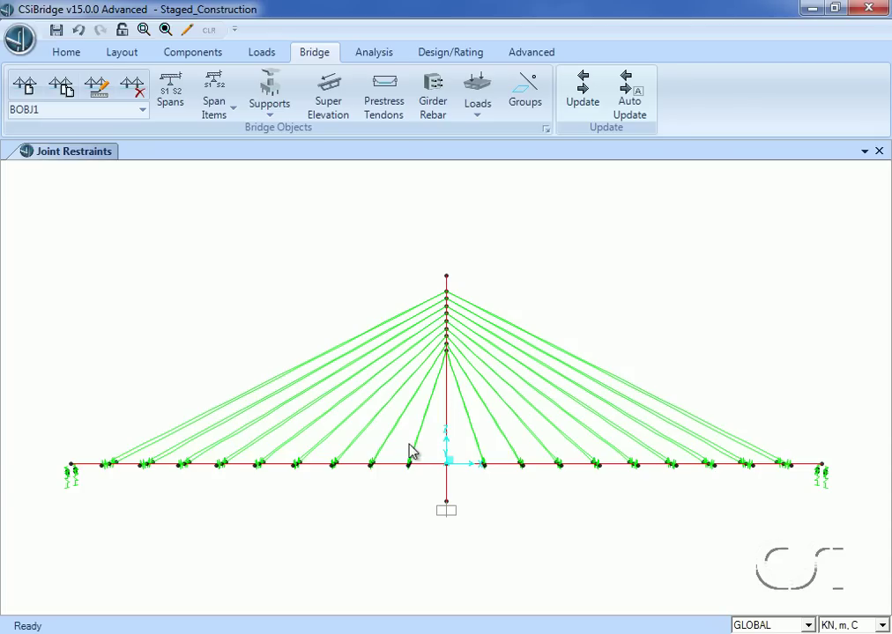
Add the two innermost cables left of the tower to group DECK1 with the Add to Group option
click(534, 55)
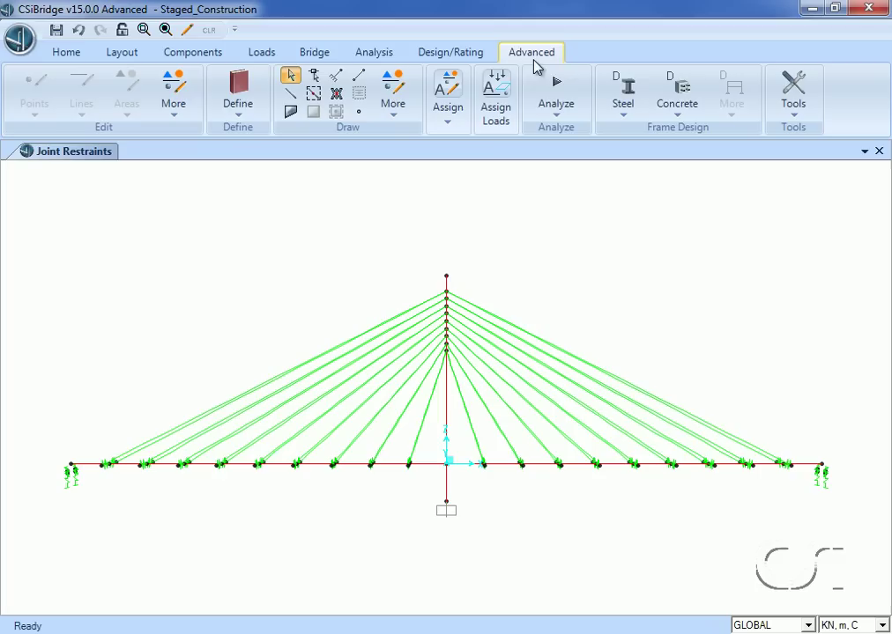
click(418, 431)
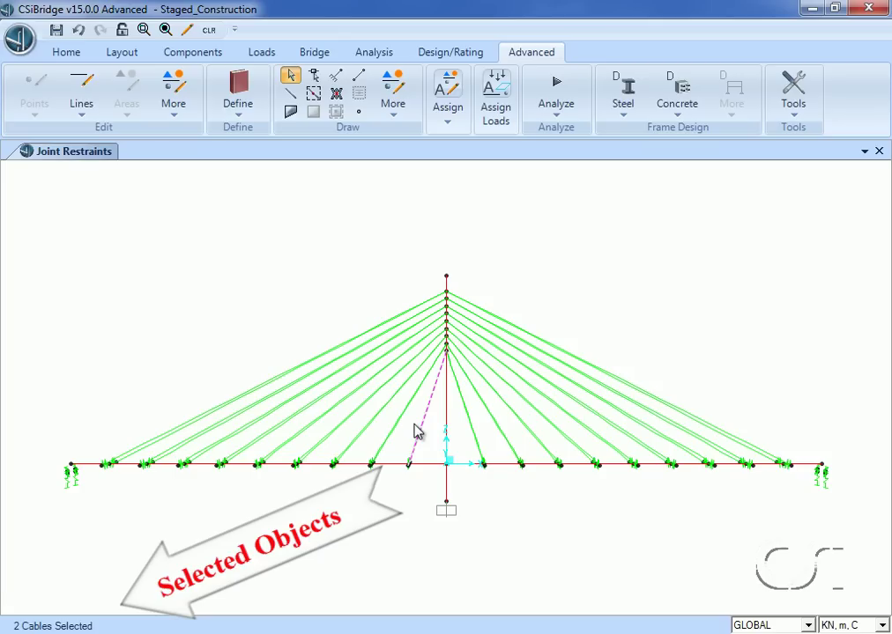
click(448, 123)
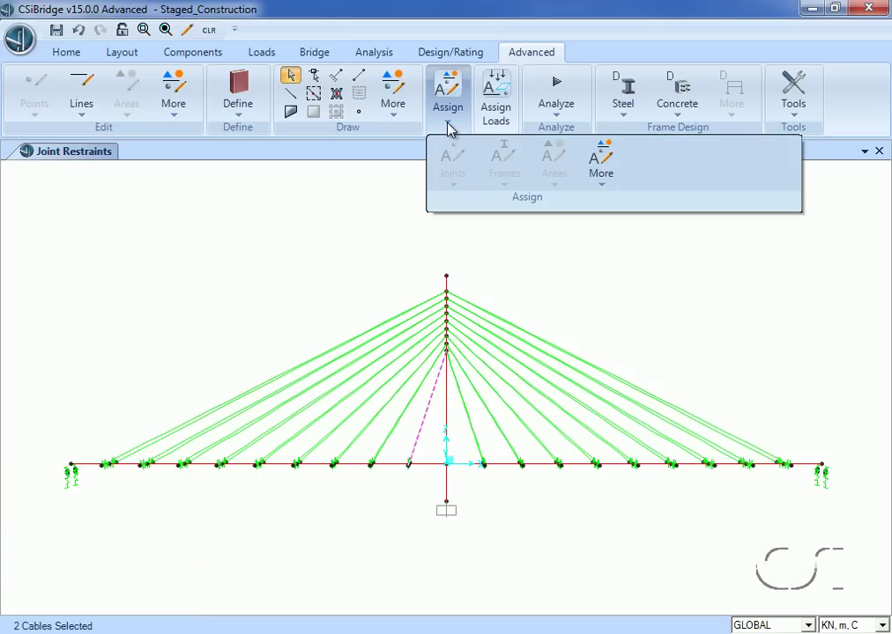
click(599, 177)
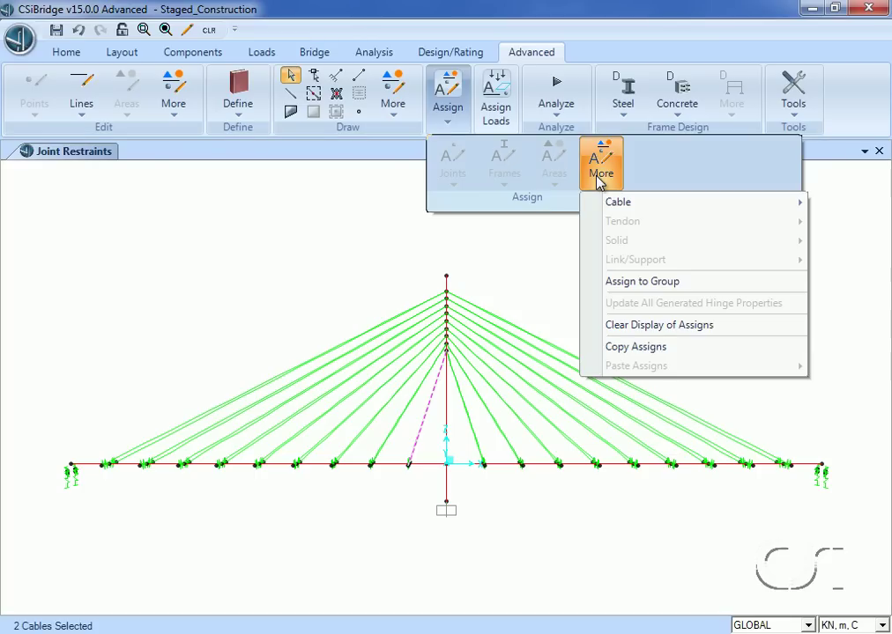
click(632, 282)
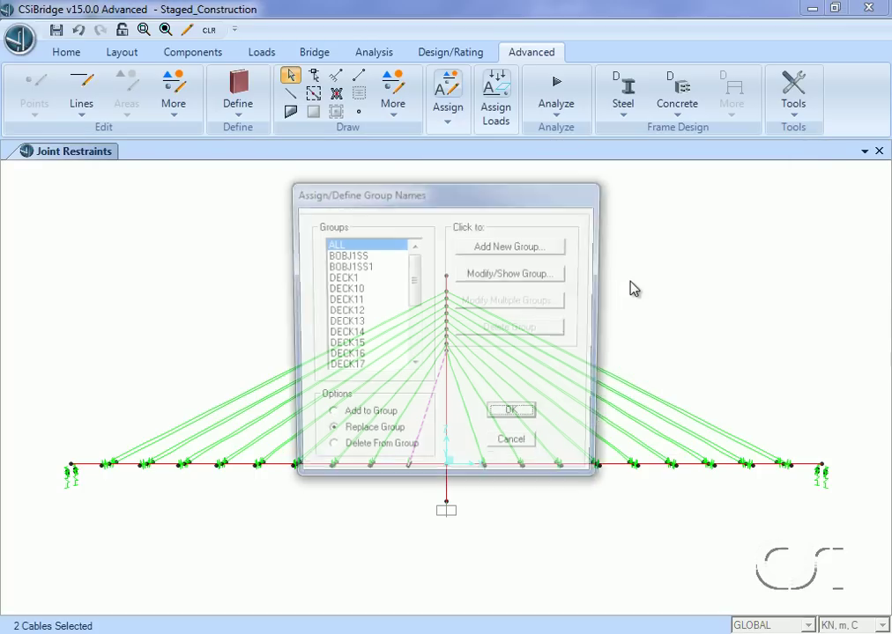
click(359, 279)
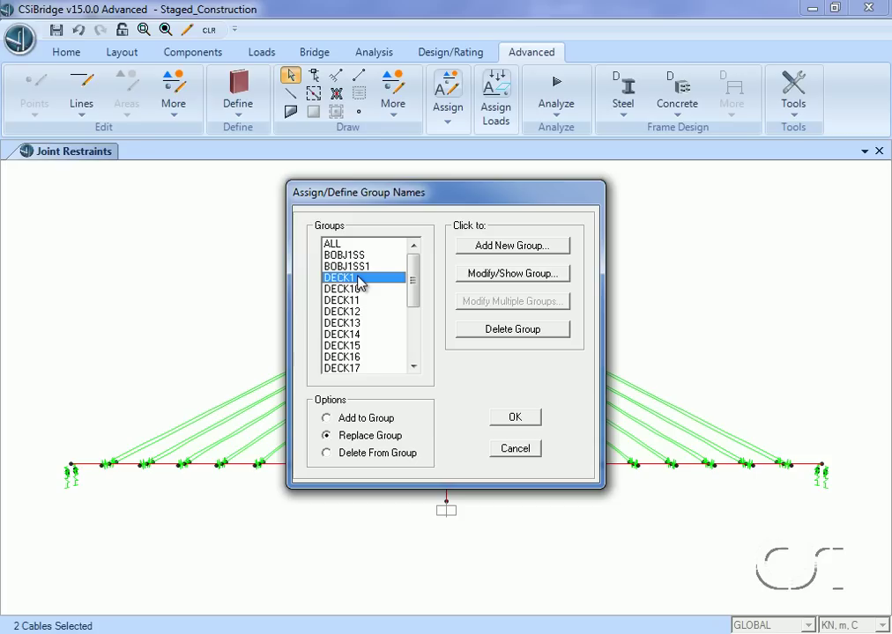
click(363, 418)
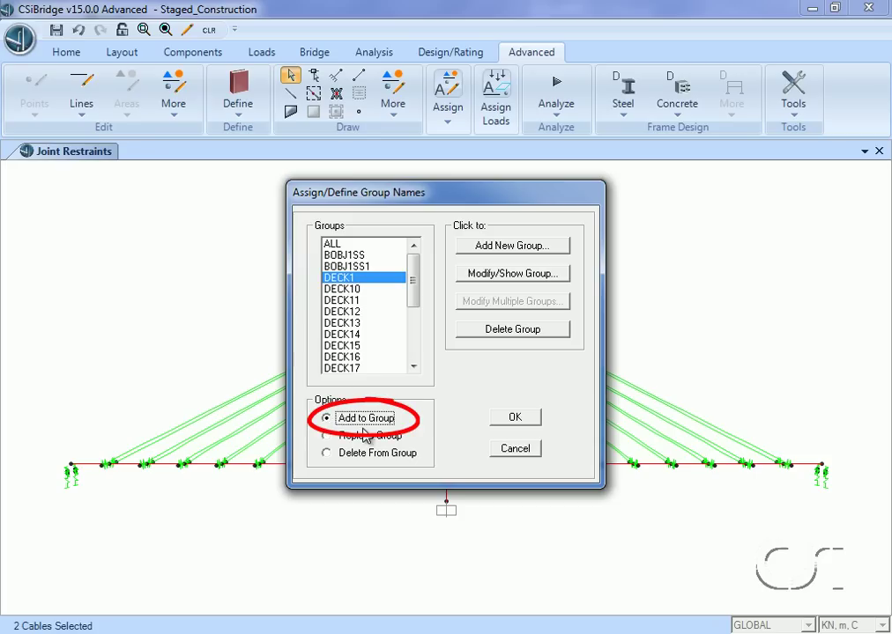
click(511, 418)
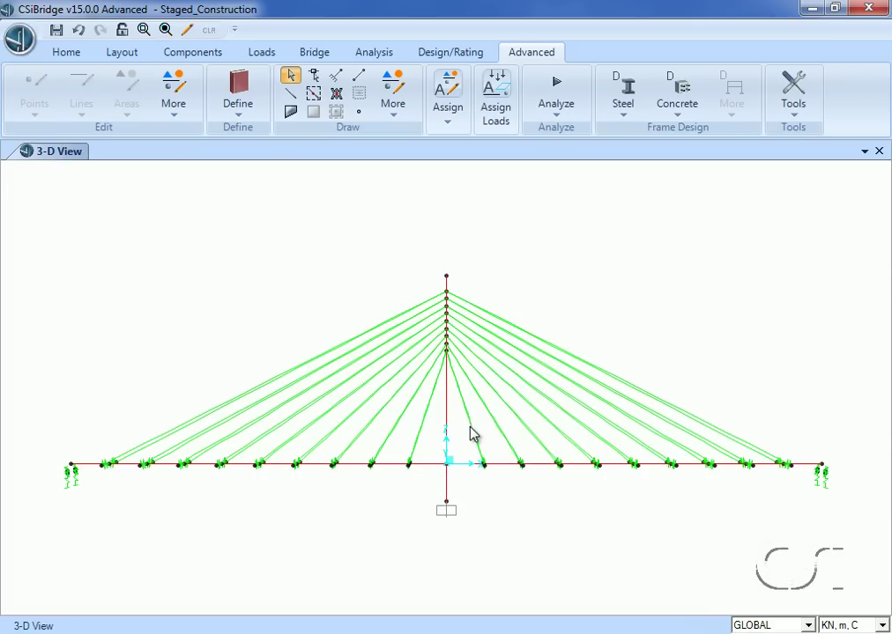
Add the two innermost cables right of the tower to group DECK2 with the Add to Group option
click(466, 434)
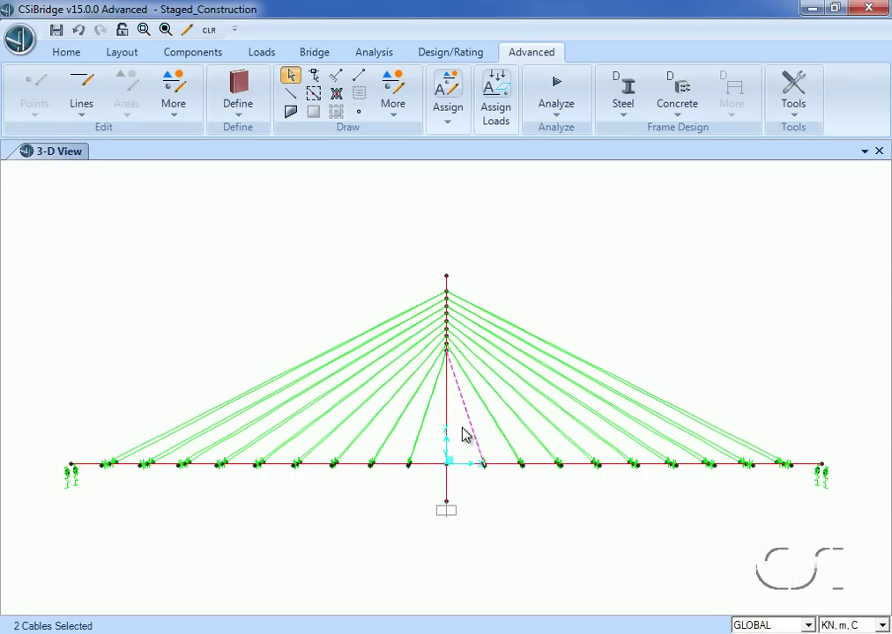
click(449, 124)
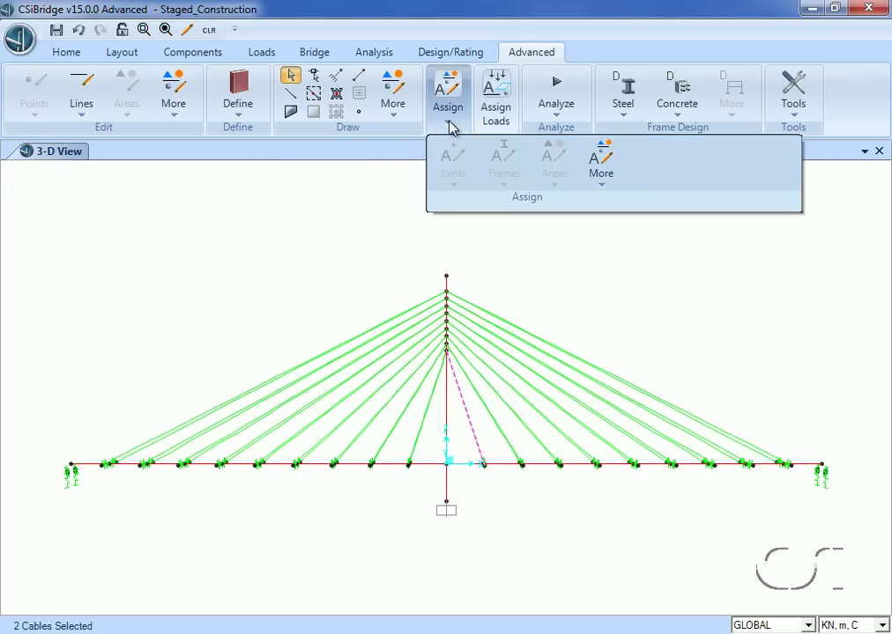
click(597, 177)
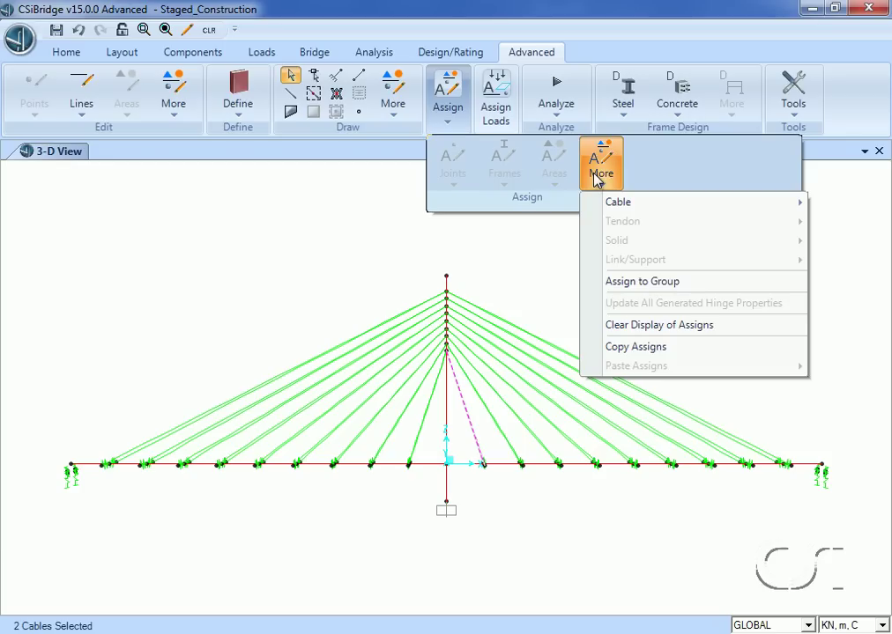
click(622, 282)
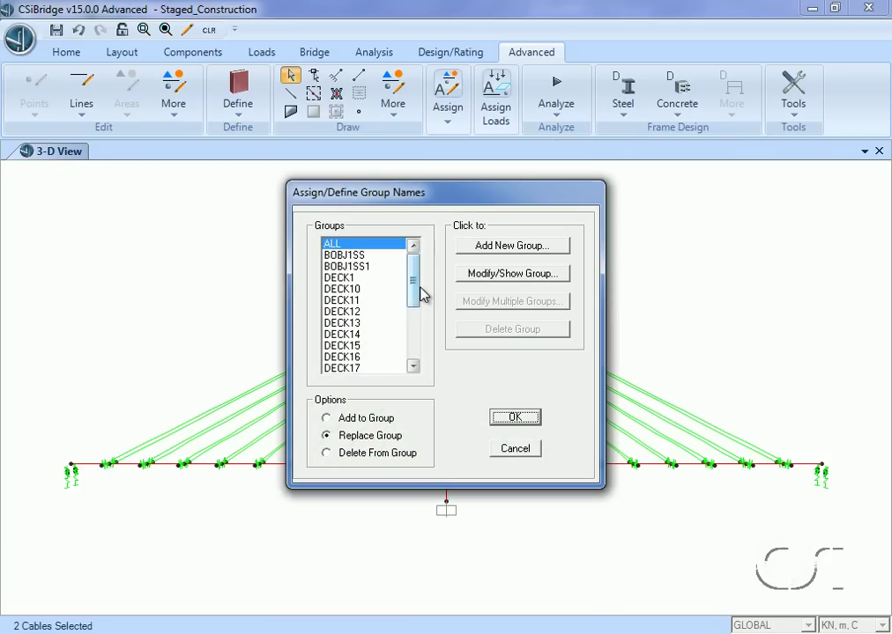
drag(418, 295, 412, 354)
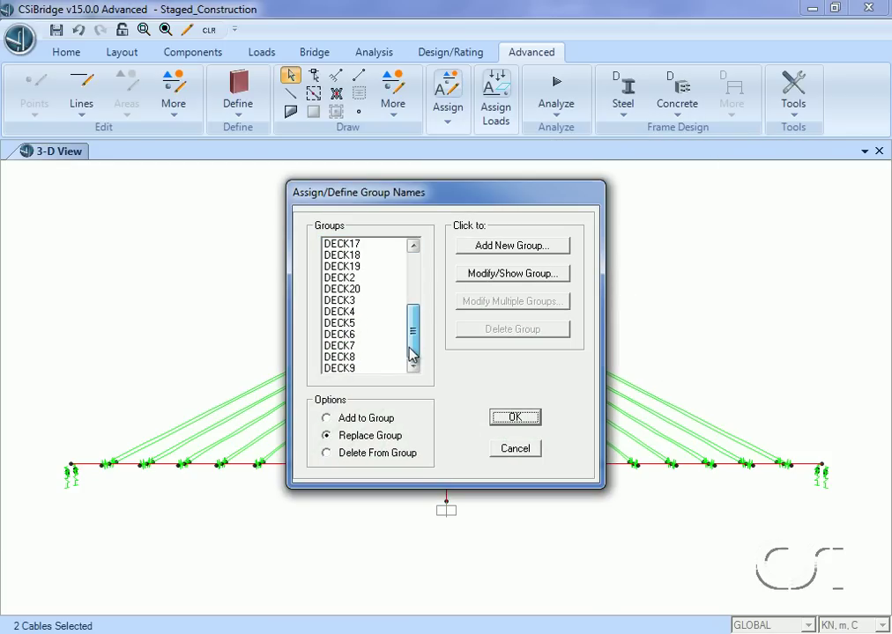
click(358, 280)
click(335, 422)
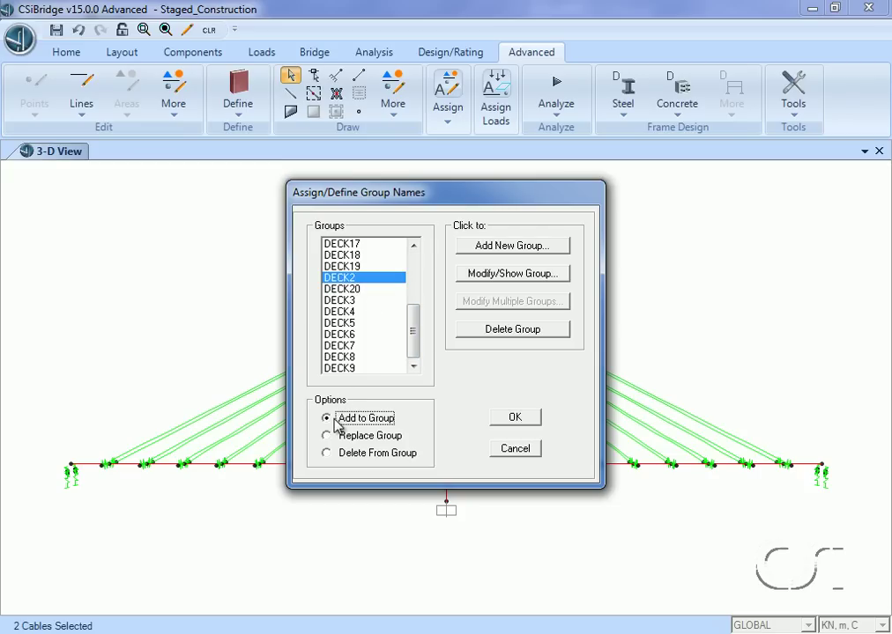
click(516, 419)
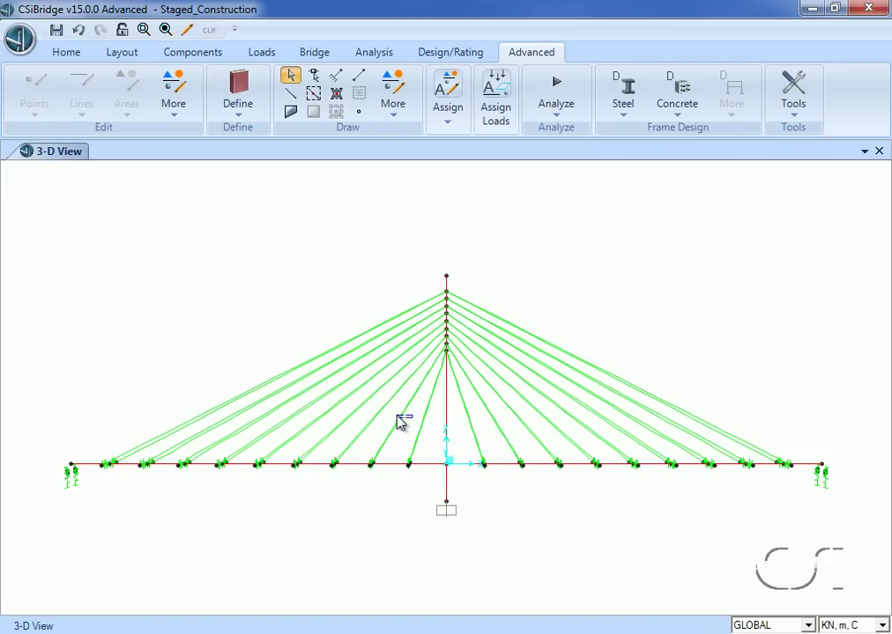
Assign the second pair of cables left of the tower to group DECK3
click(398, 422)
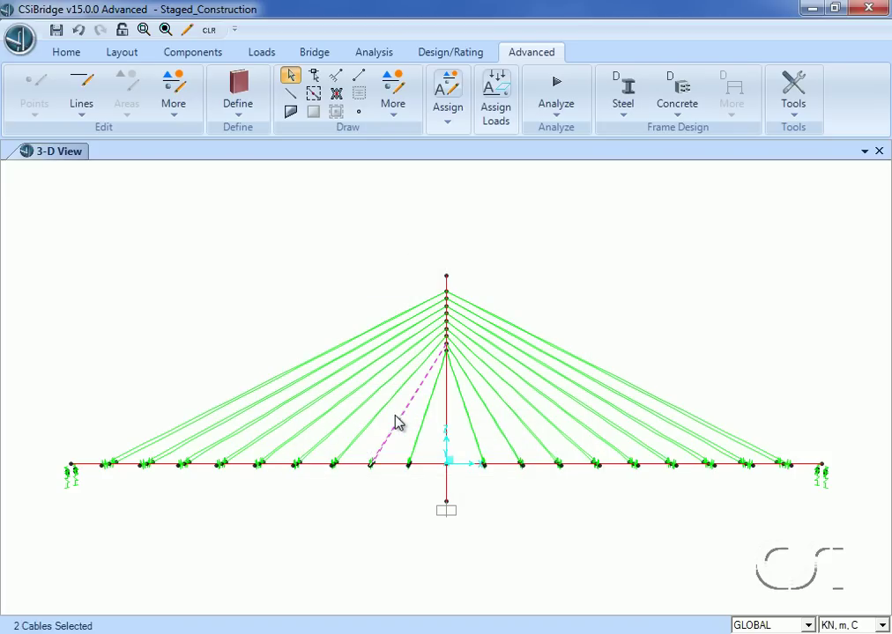
click(449, 117)
click(601, 173)
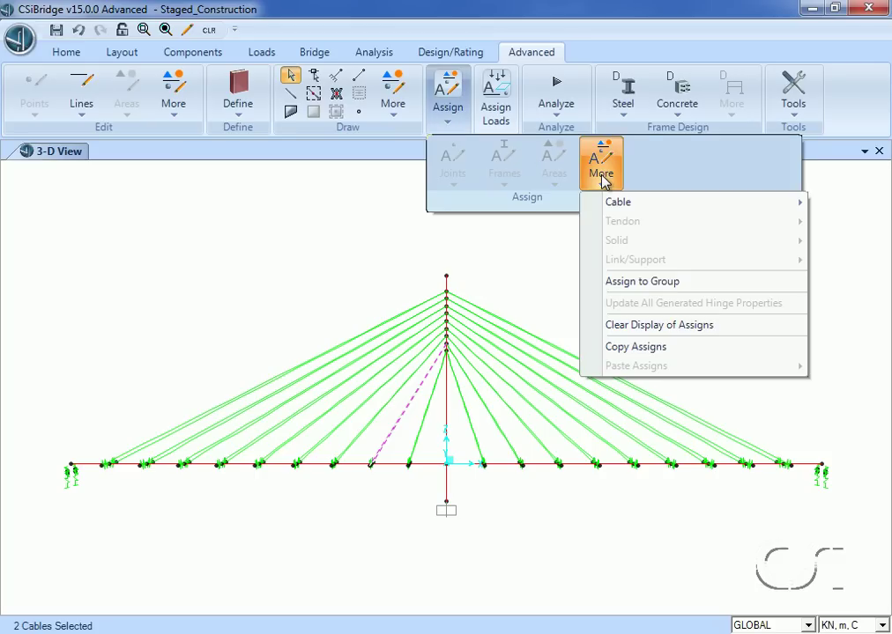
click(619, 281)
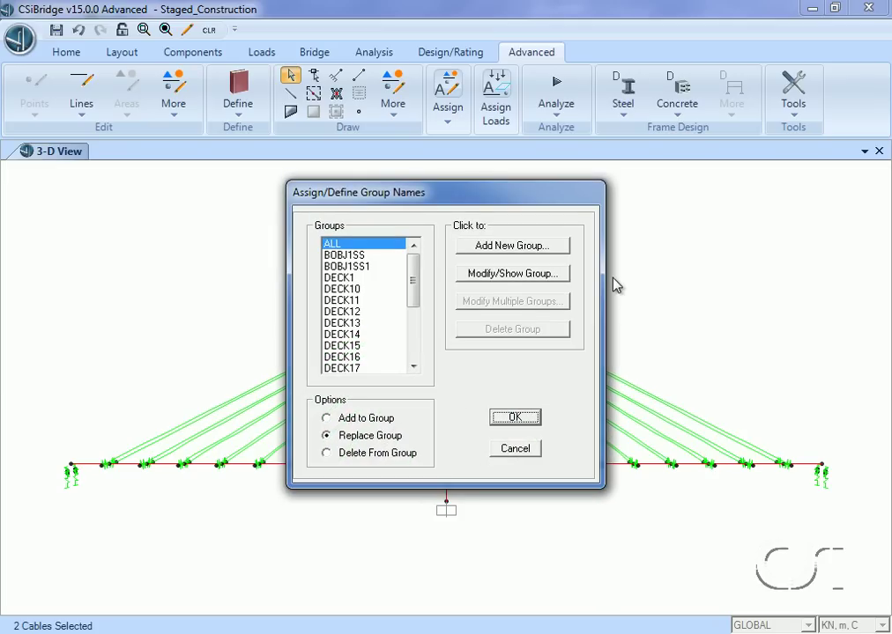
drag(413, 298, 415, 360)
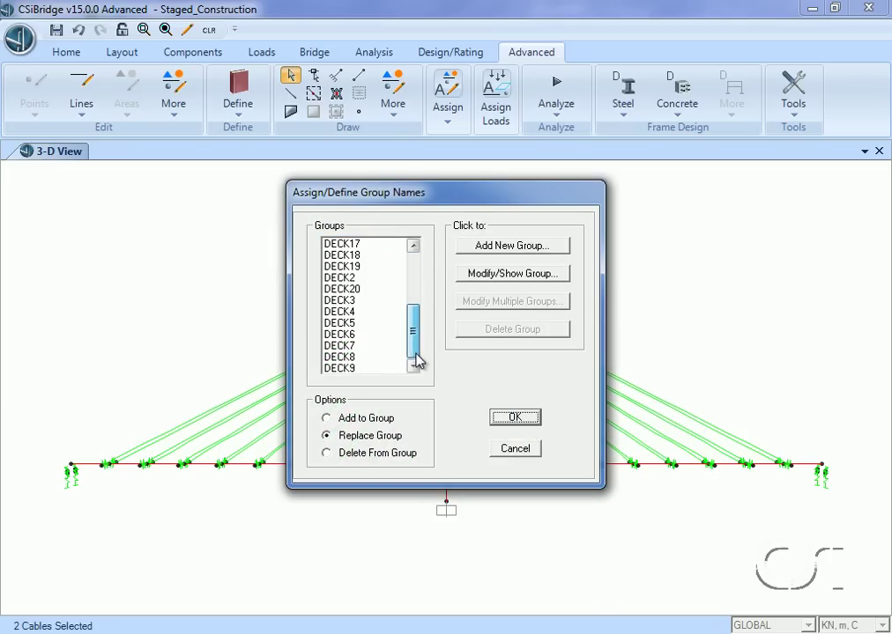
click(363, 302)
click(515, 419)
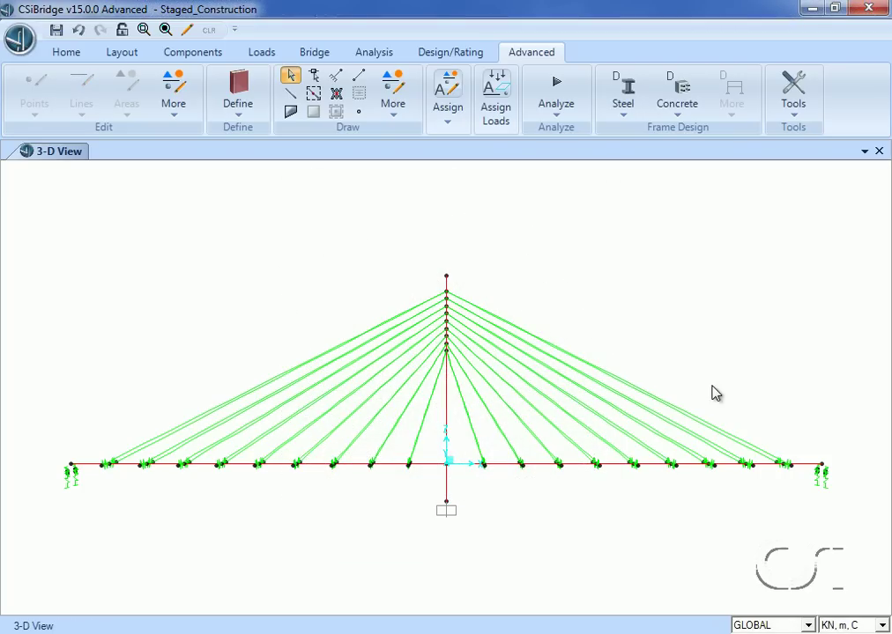
Add the two outermost cables right of the tower to group DECK18 with the Add to Group option
drag(697, 408, 677, 416)
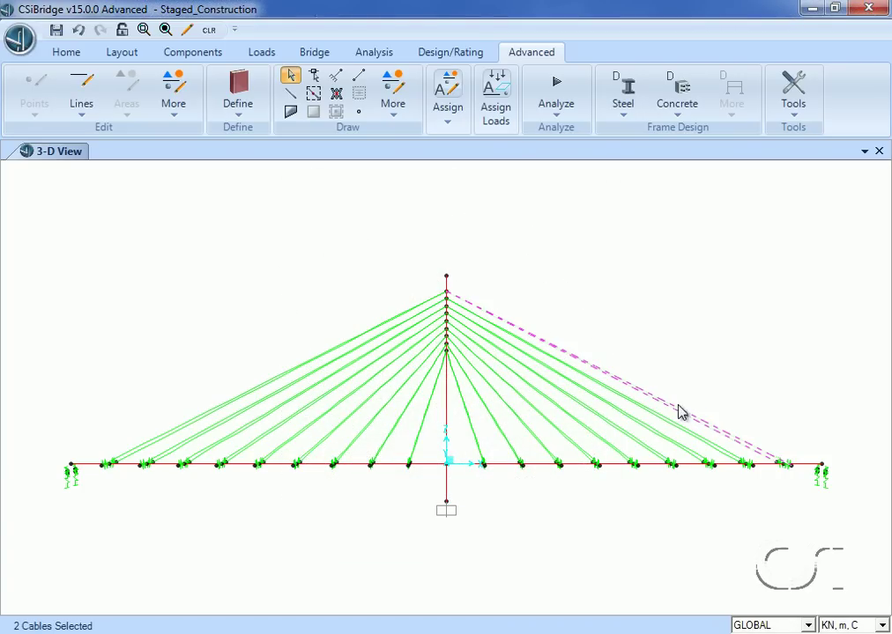
click(450, 95)
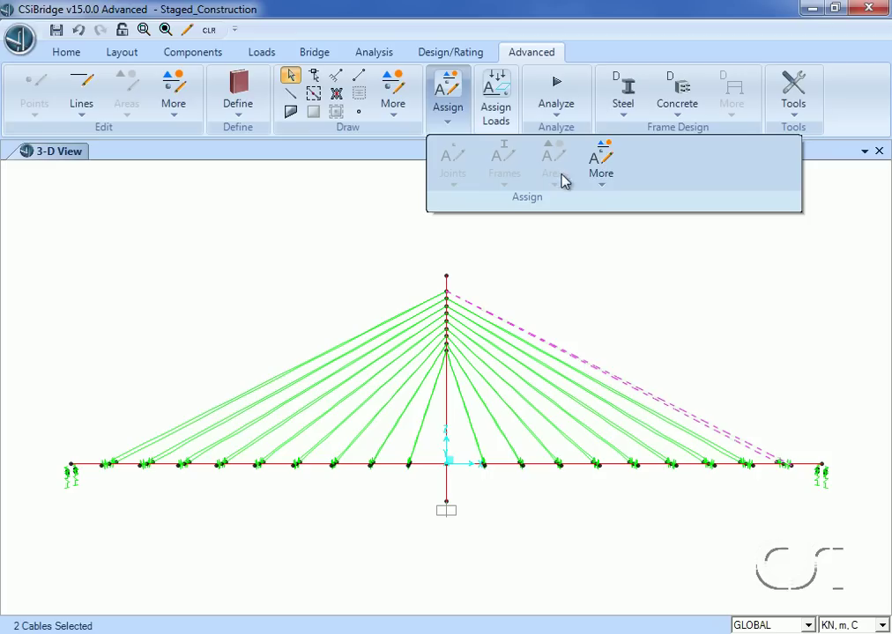
click(600, 173)
click(632, 284)
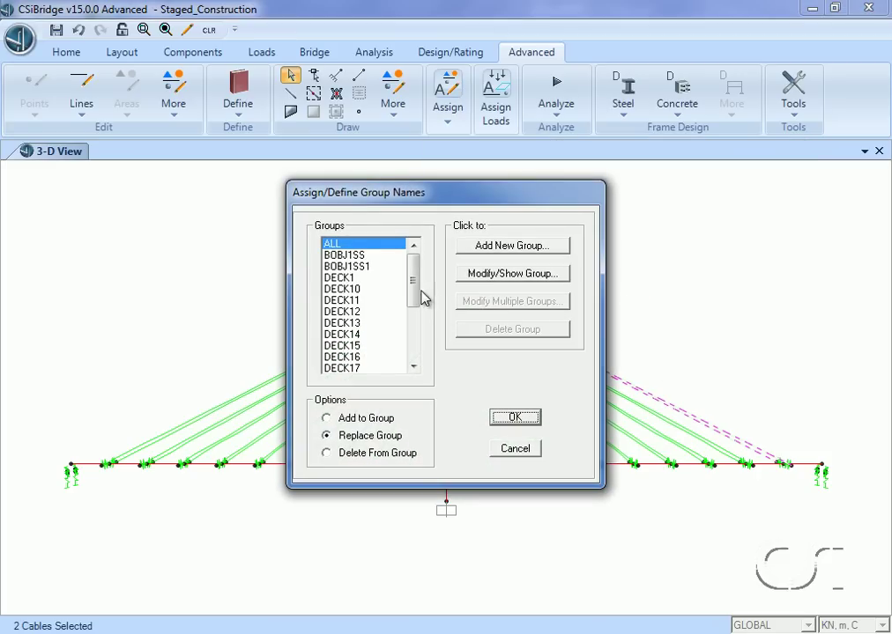
drag(416, 302, 416, 328)
click(357, 324)
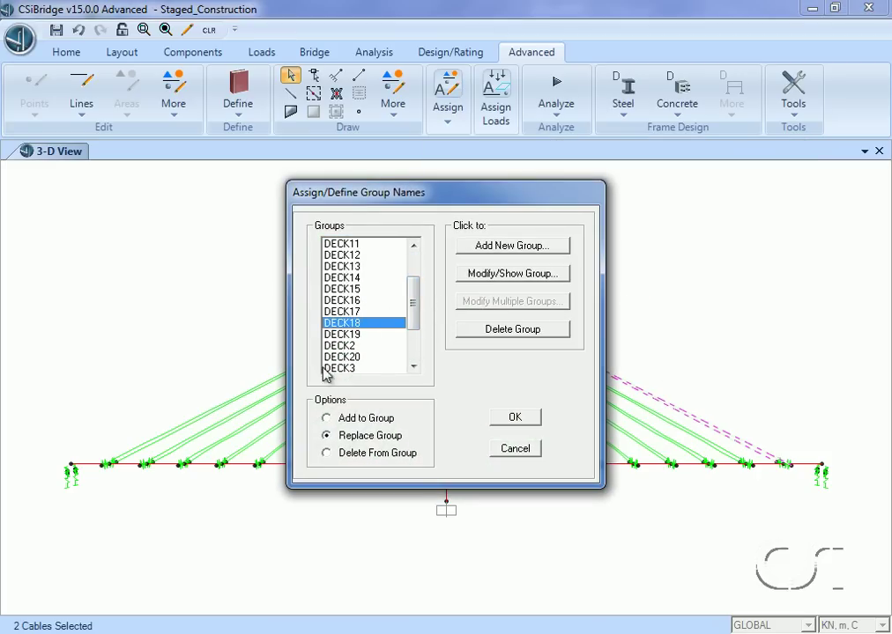
click(326, 417)
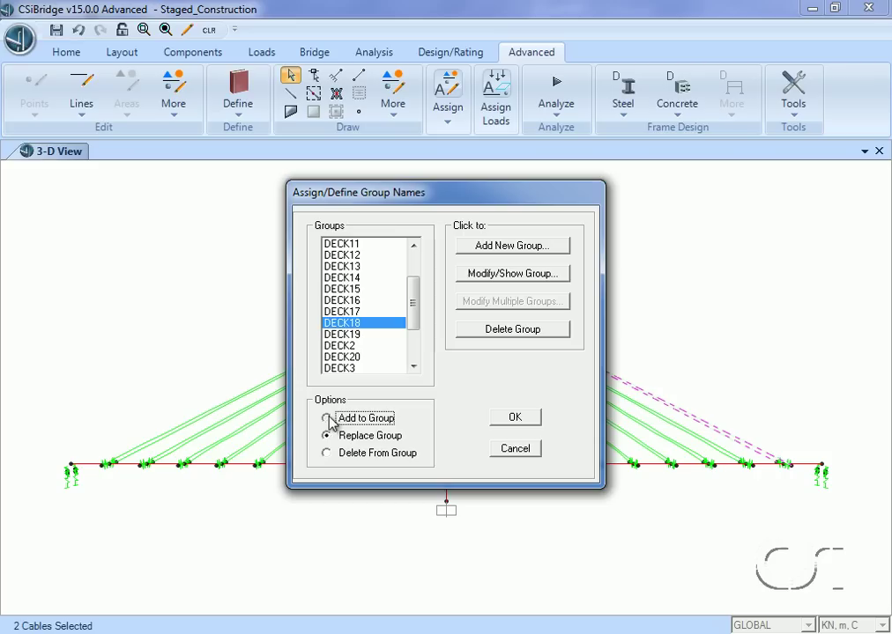
click(518, 419)
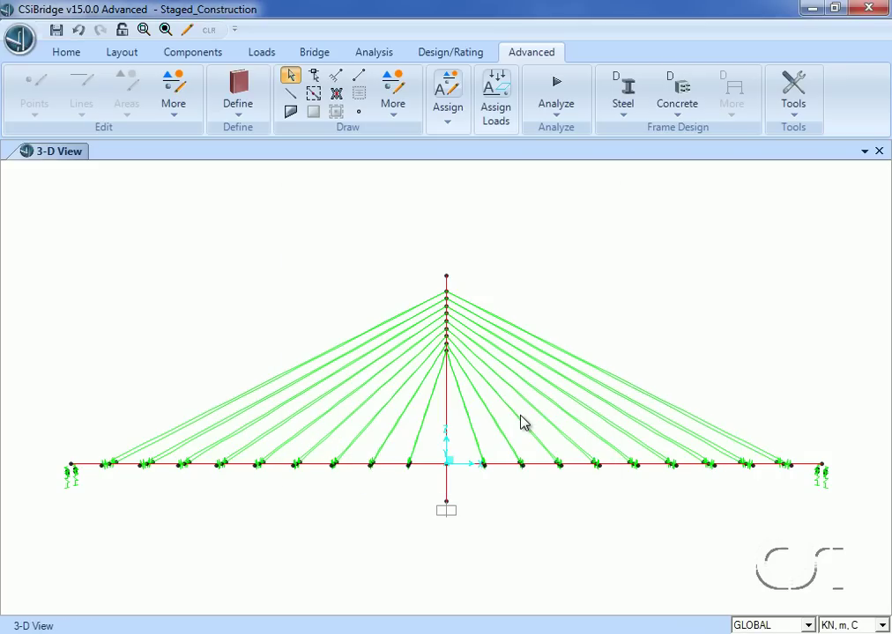
Create a new group named PYLON and assign the vertical tower frame to it
click(443, 499)
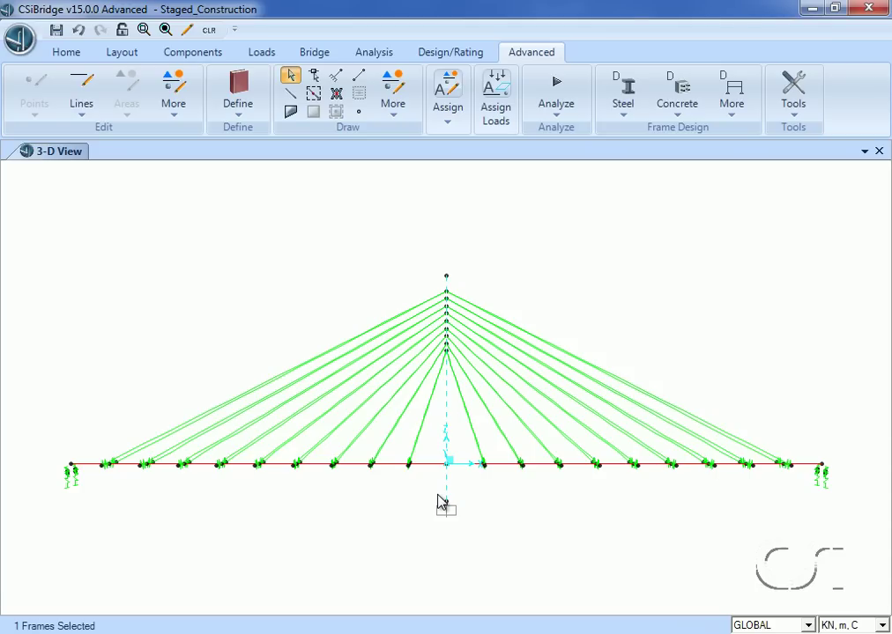
click(462, 117)
click(611, 189)
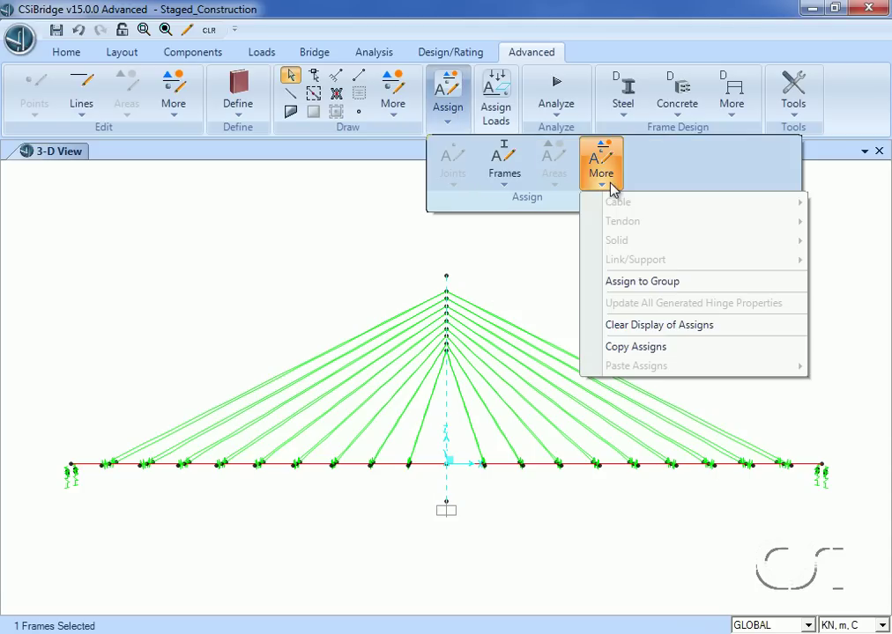
click(597, 283)
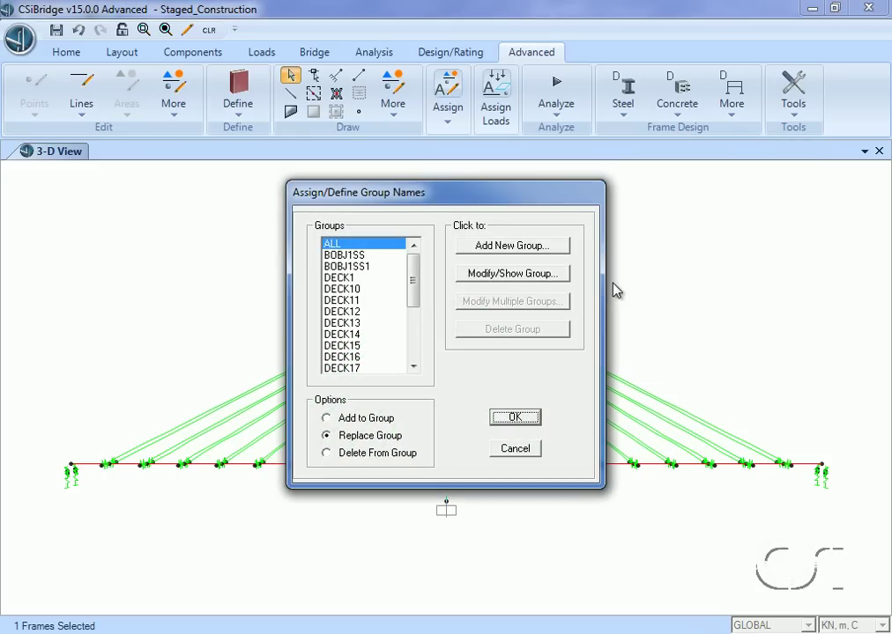
click(545, 248)
double_click(526, 211)
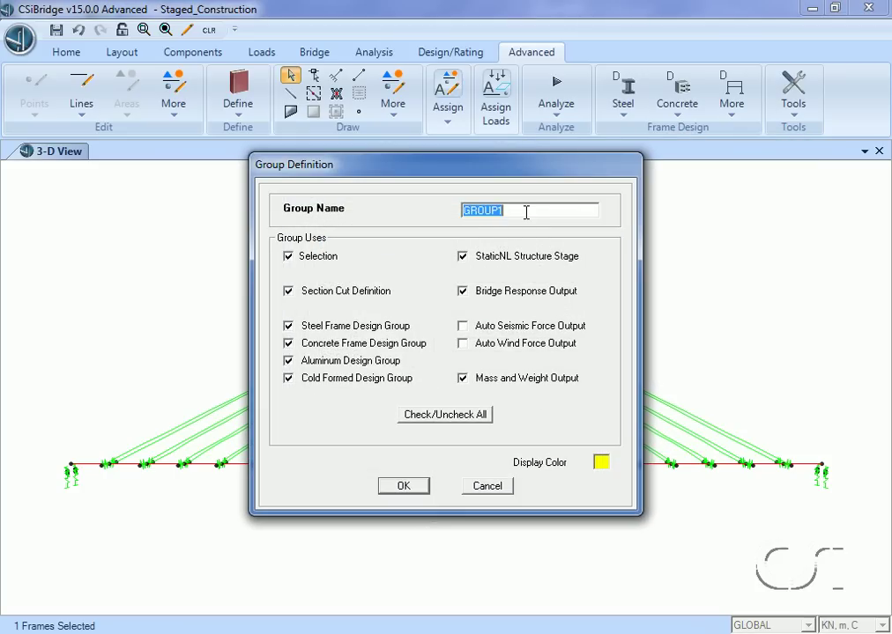
text(PYLON)
click(402, 486)
click(516, 418)
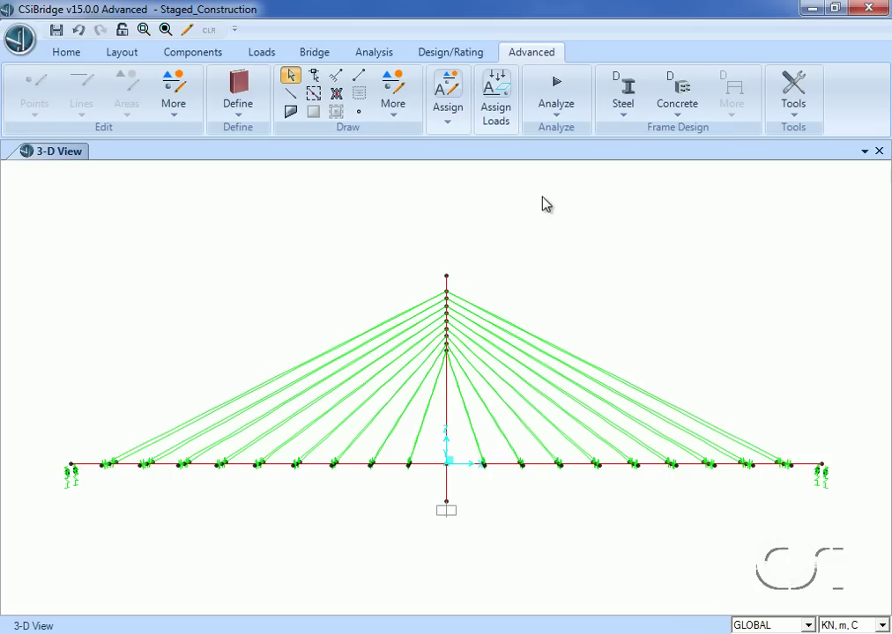
Add a new construction schedule named Sched1 for the staged construction
click(381, 55)
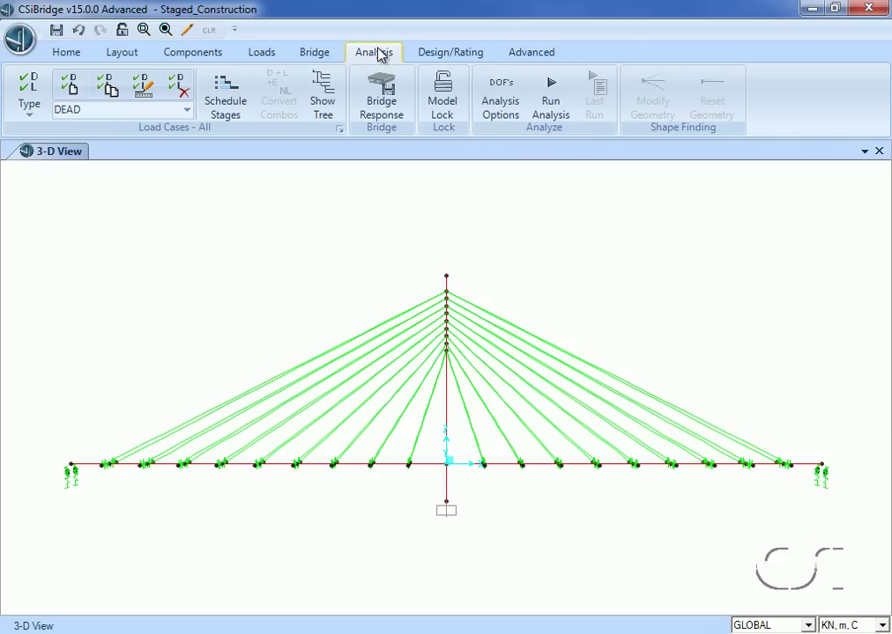
click(238, 97)
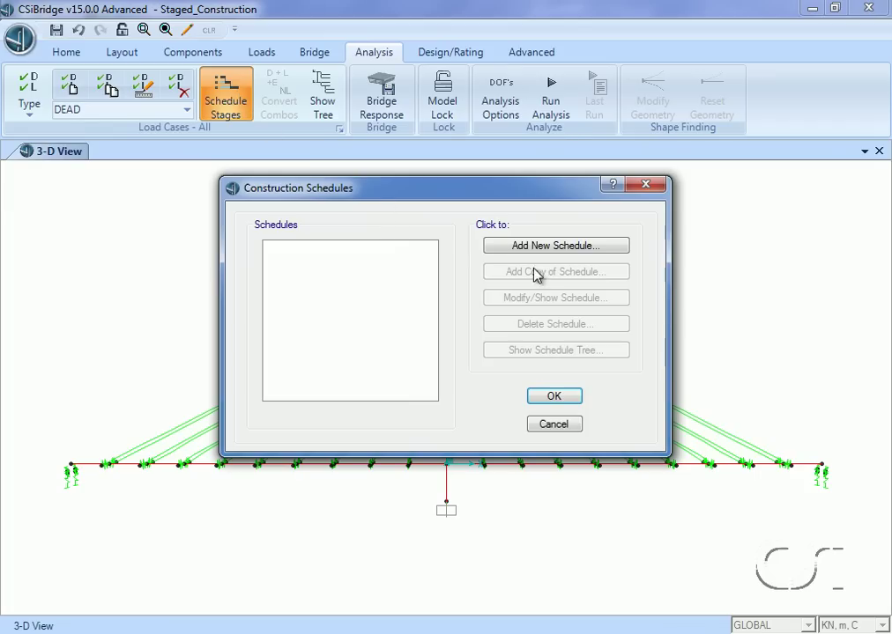
click(562, 247)
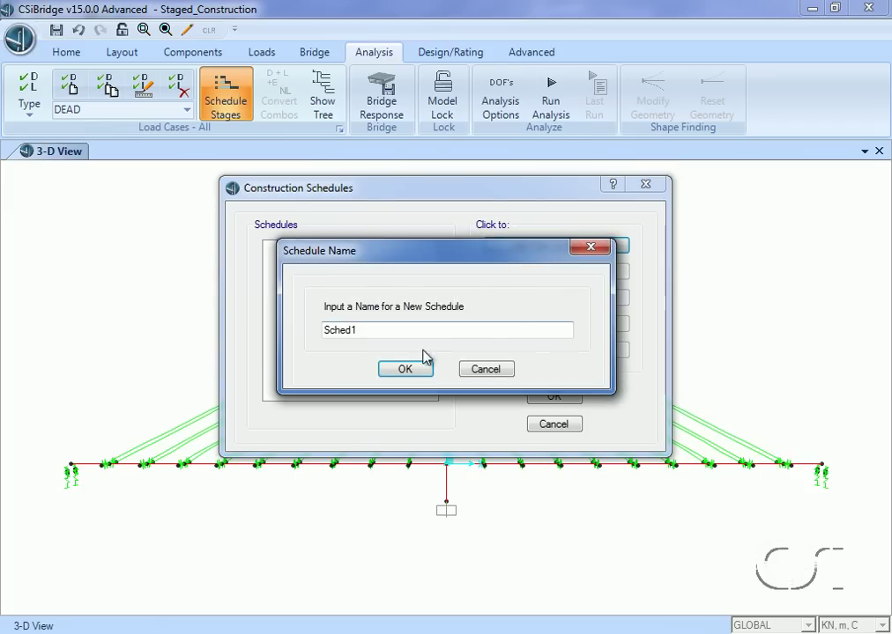
click(406, 369)
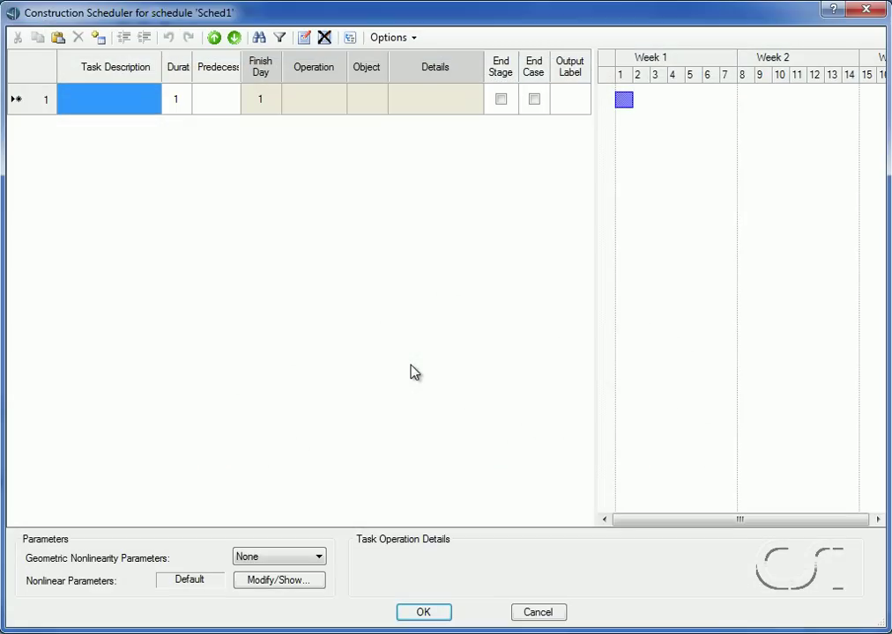
Enter SUPERSTRUCTURE as the description of the schedule's first task
click(126, 100)
text(SU)
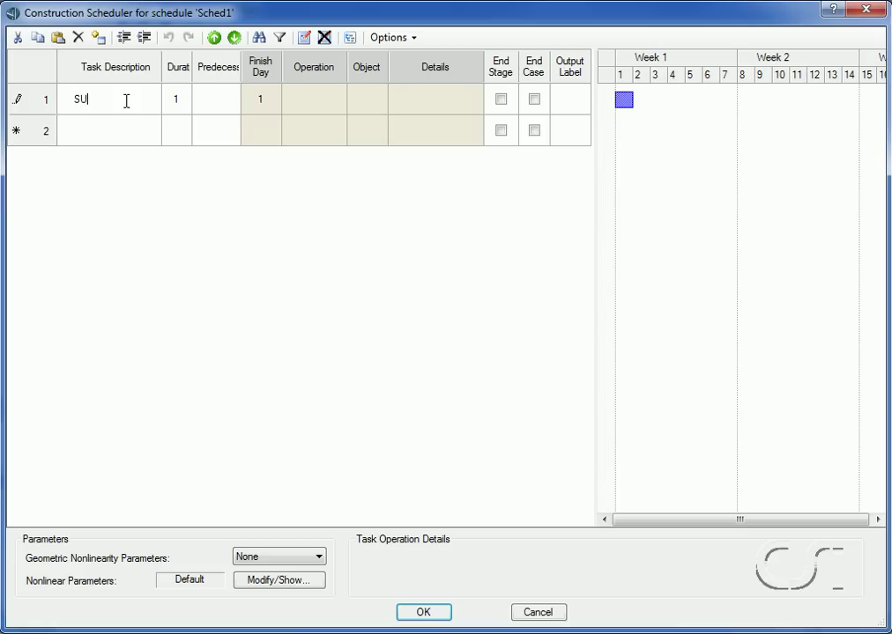
text(PERSTRUCTURE)
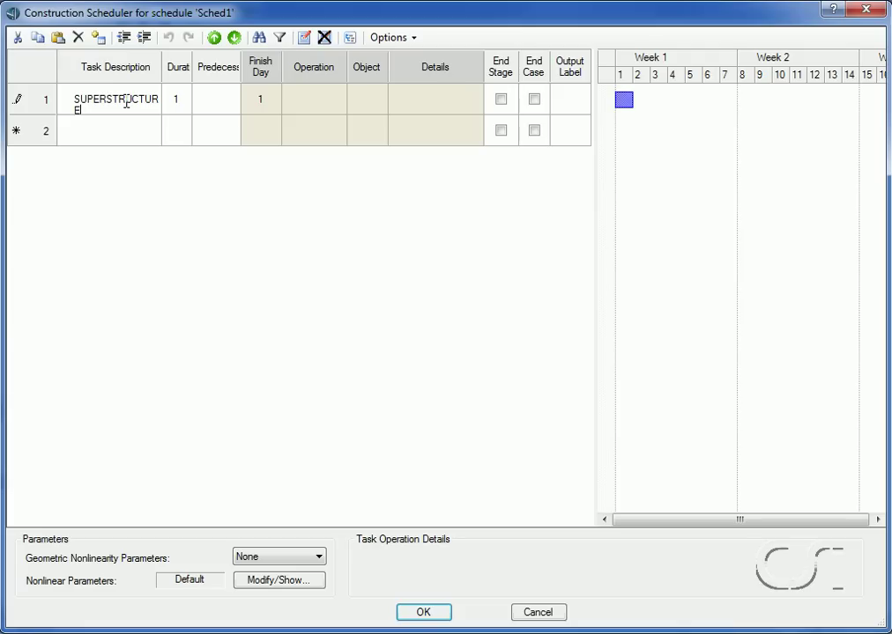
Add a second task described as PYLON and set its duration to 7 days
click(89, 130)
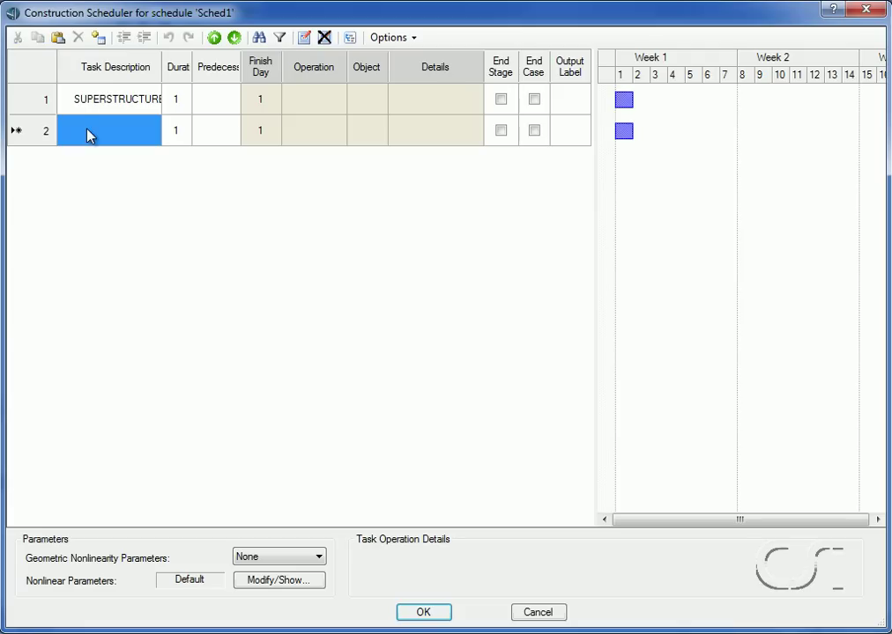
click(88, 131)
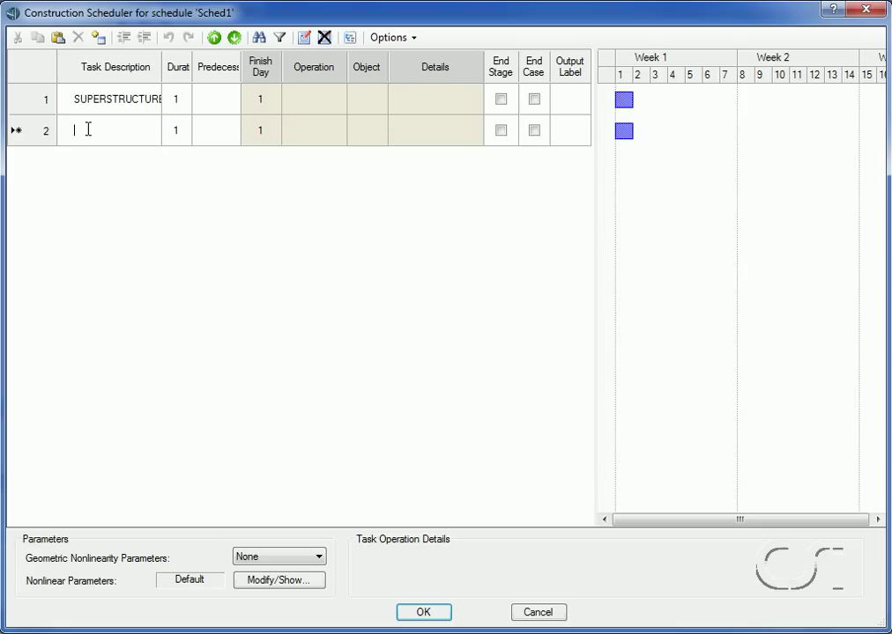
text(PYLON)
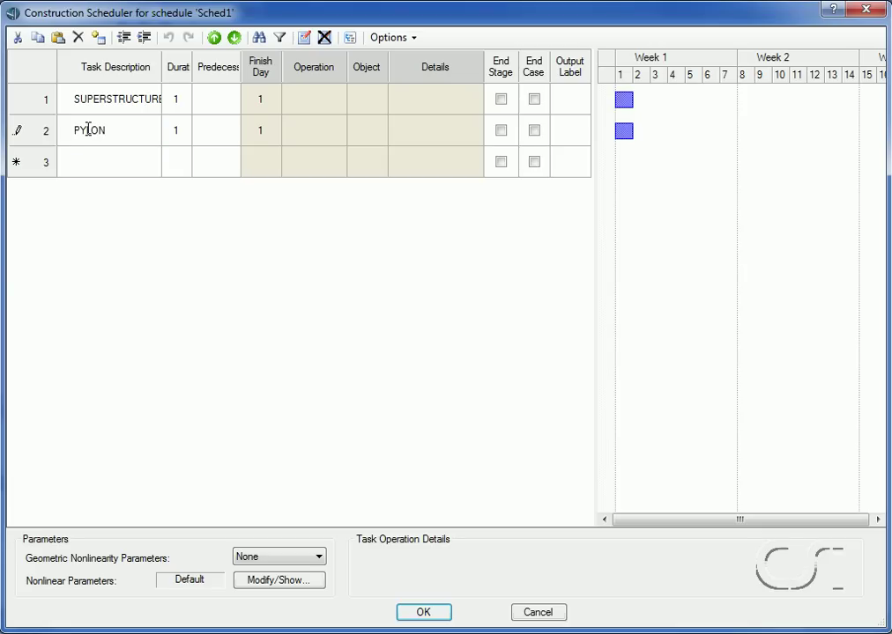
click(176, 137)
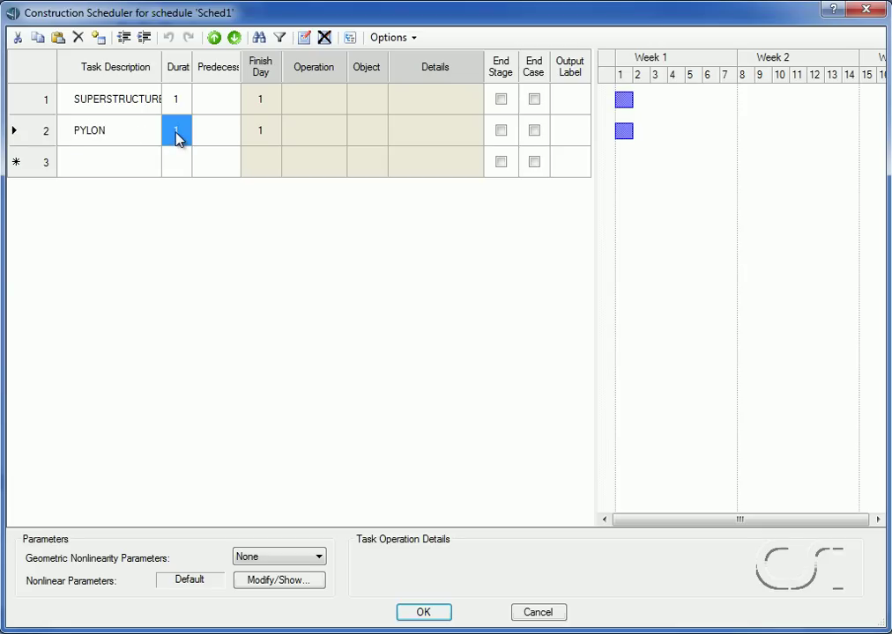
click(176, 133)
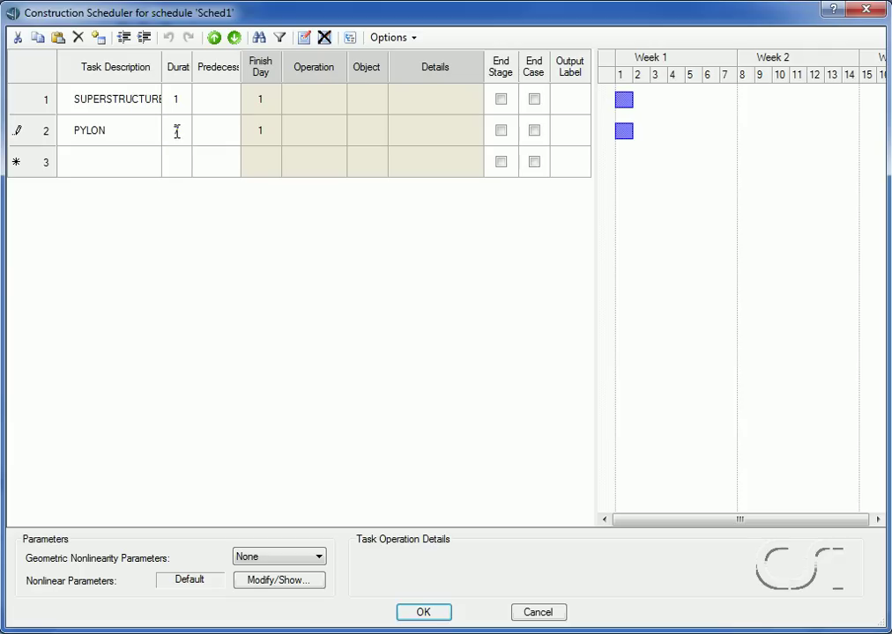
text(7)
click(302, 142)
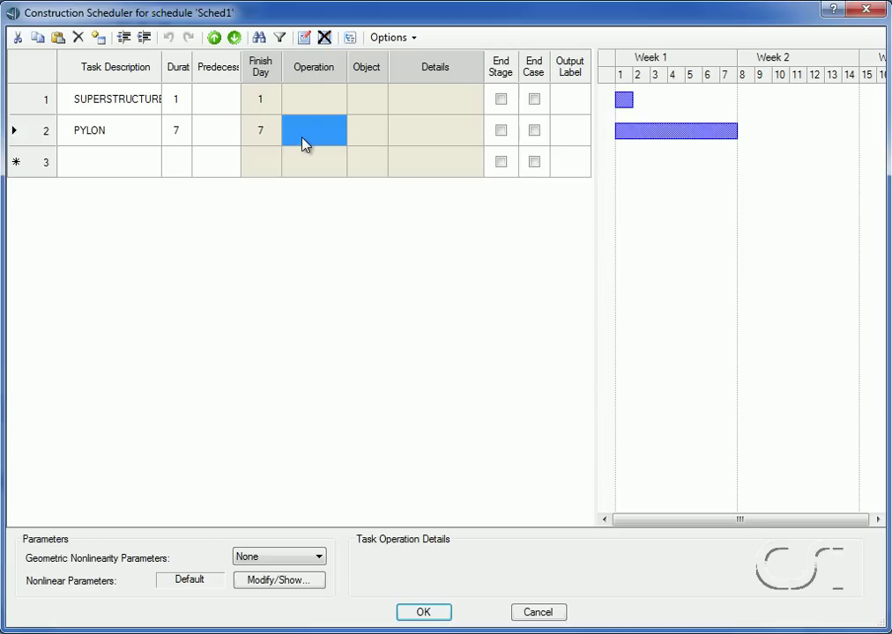
Make the PYLON task add structure group PYLON with its DEAD self weight at scale factor 2, and indent the task under SUPERSTRUCTURE
click(304, 38)
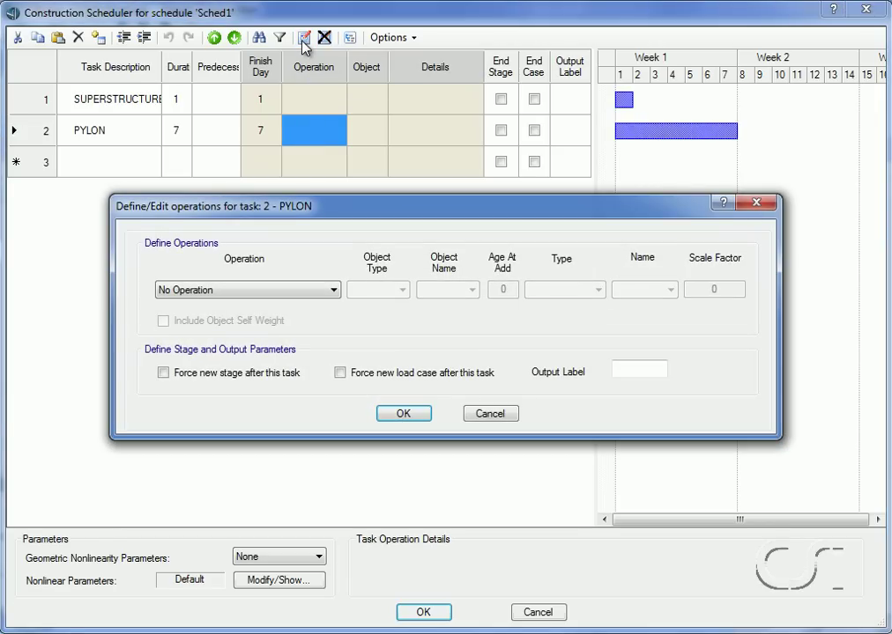
click(269, 290)
click(226, 309)
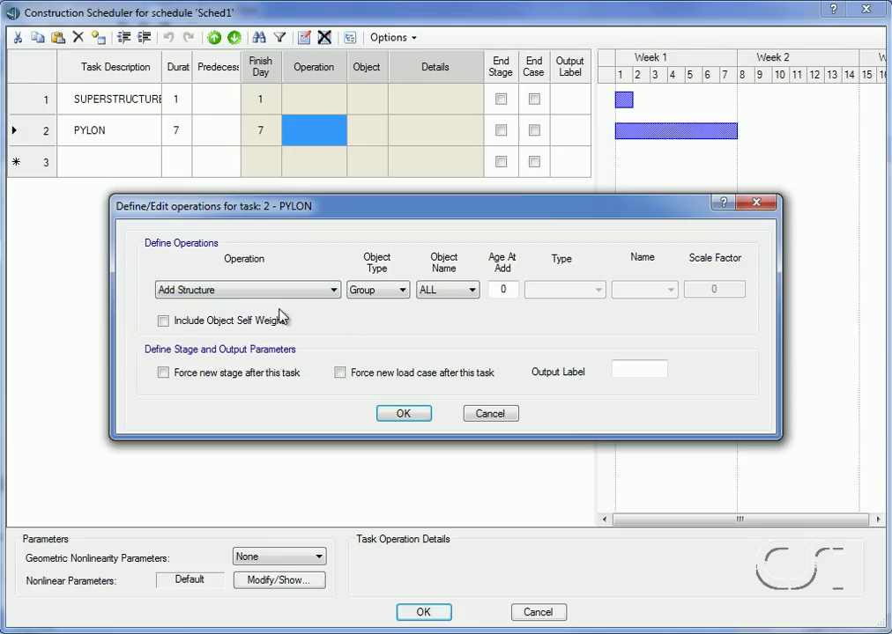
click(453, 292)
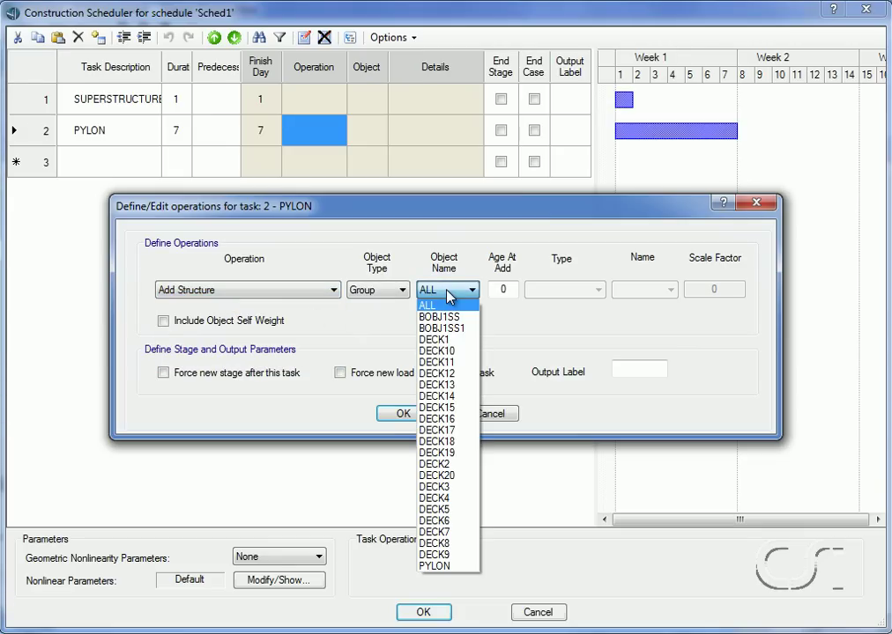
click(433, 565)
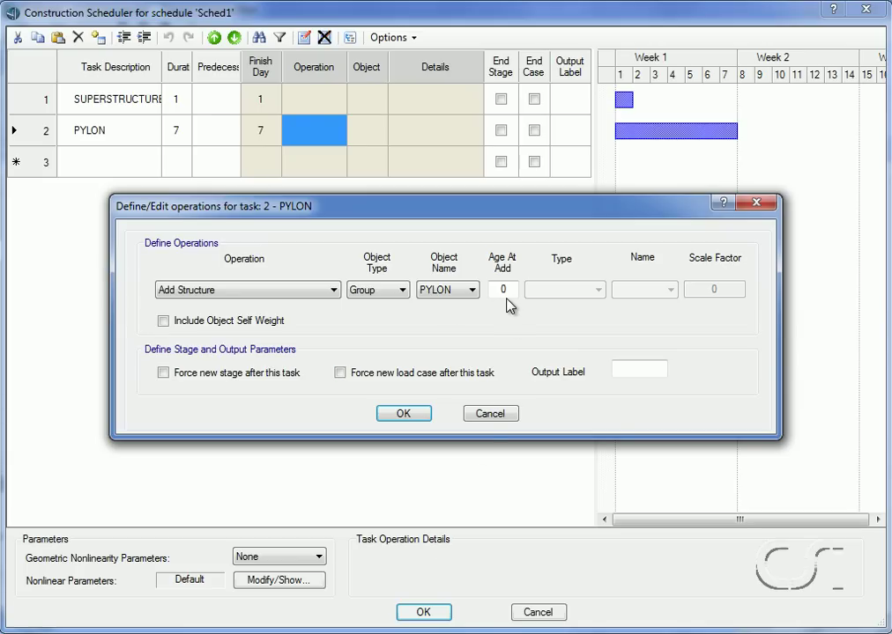
click(223, 322)
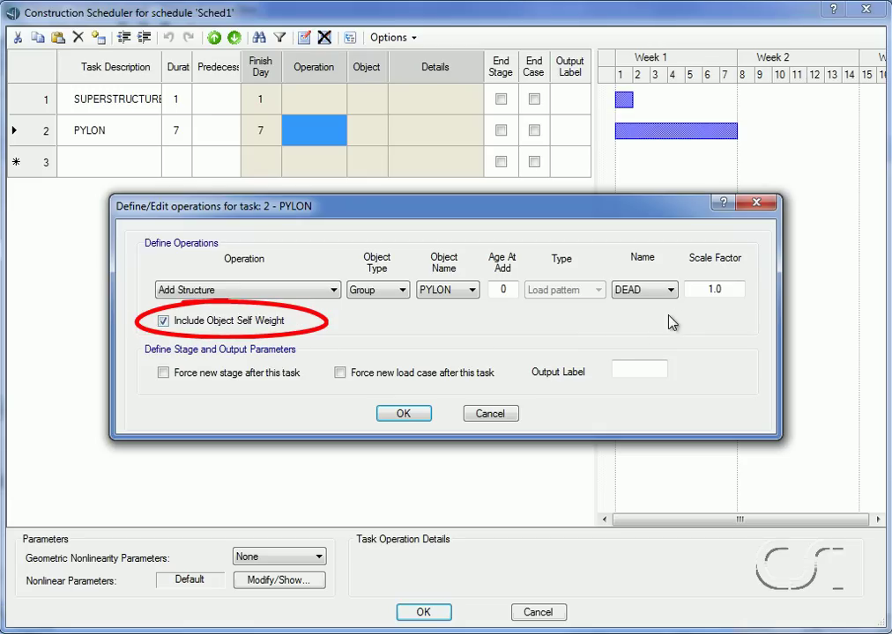
double_click(702, 289)
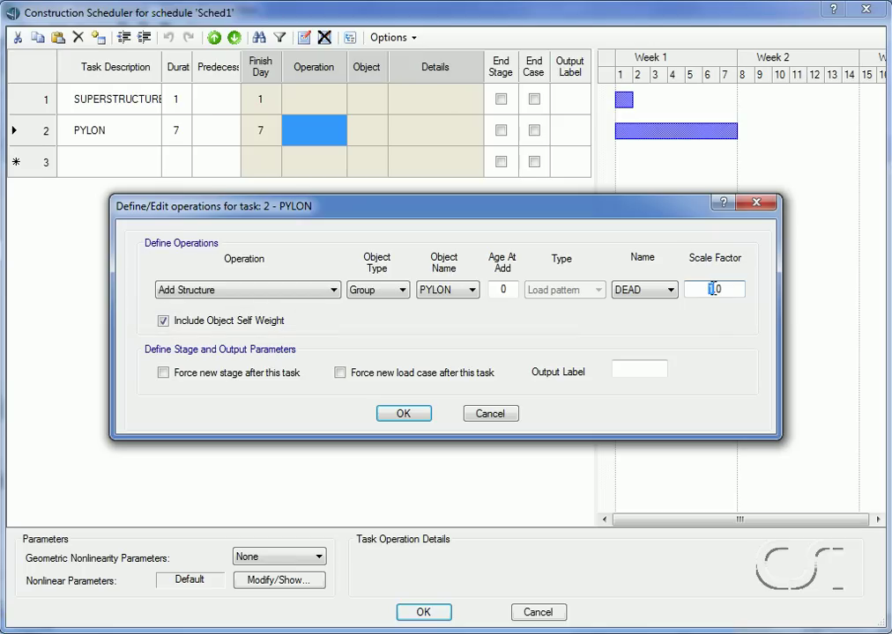
text(2)
click(396, 414)
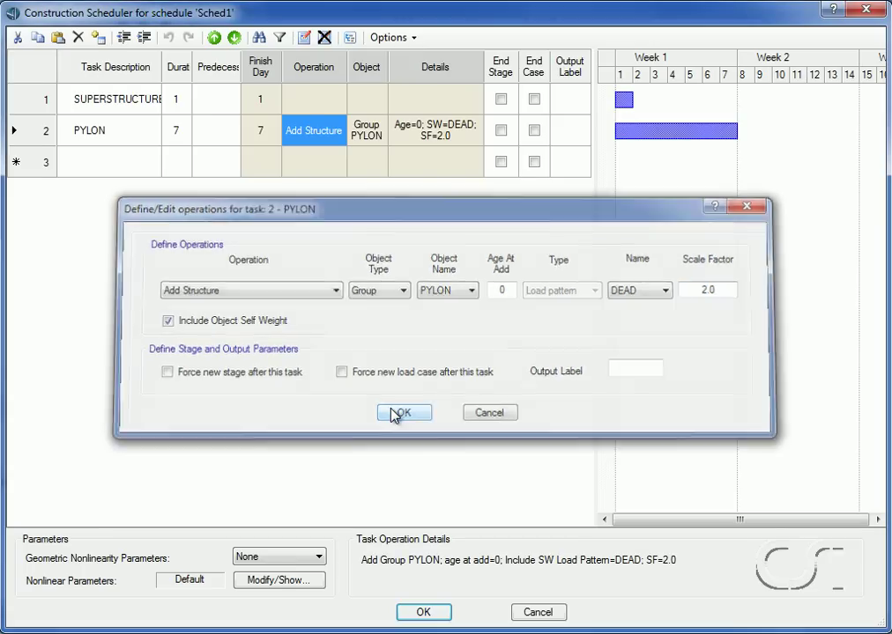
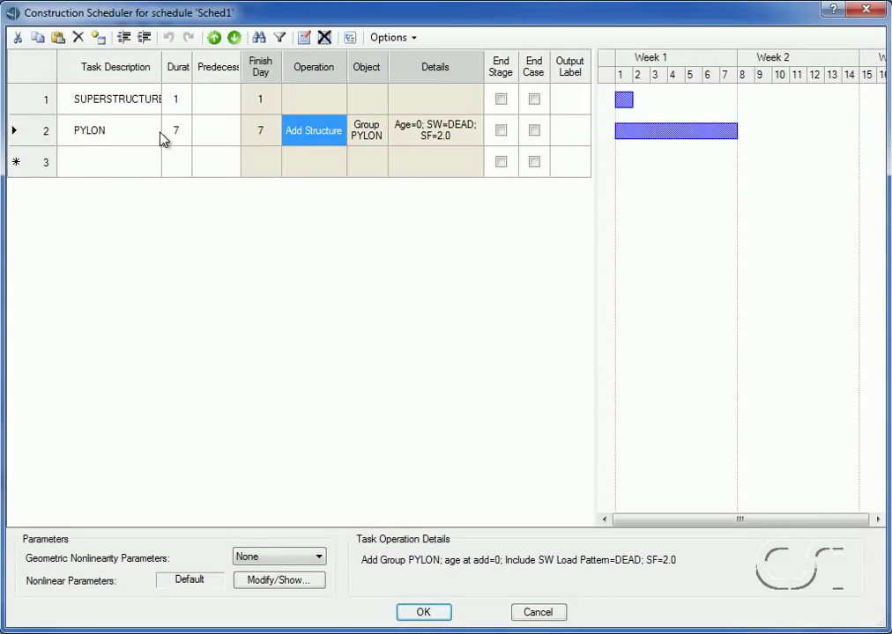
click(86, 139)
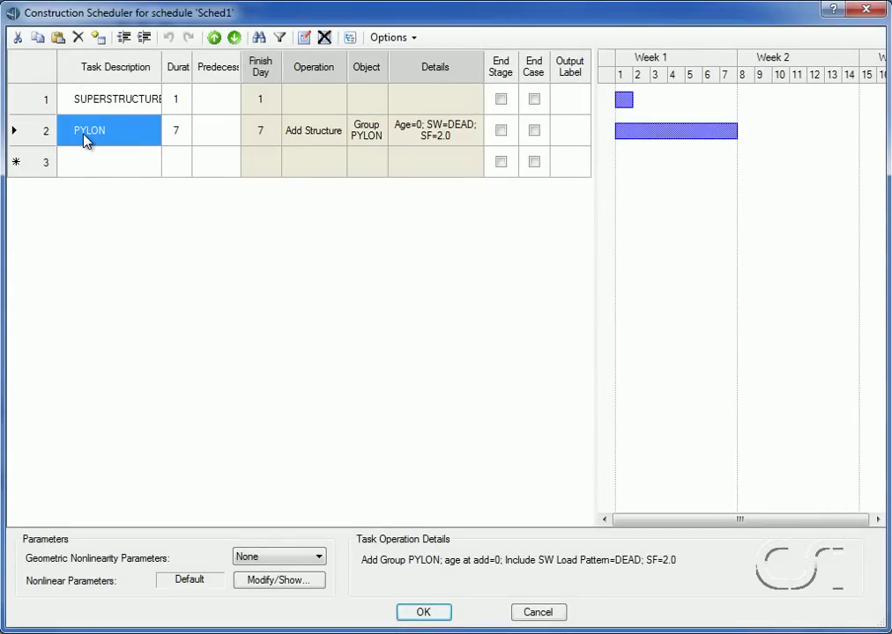
click(141, 39)
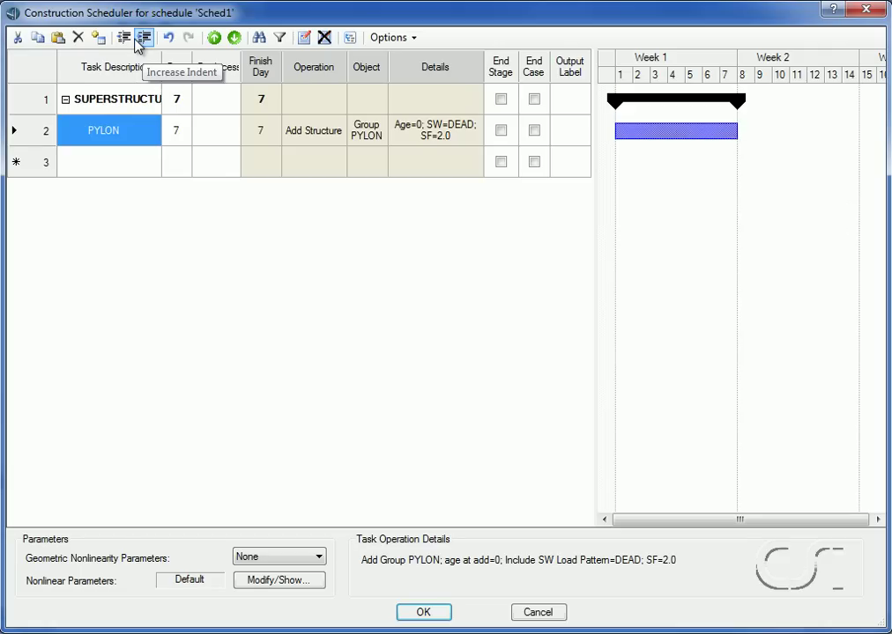
Add a third task described as DECK1 with a duration of 3 days and task 2 as predecessor
click(85, 170)
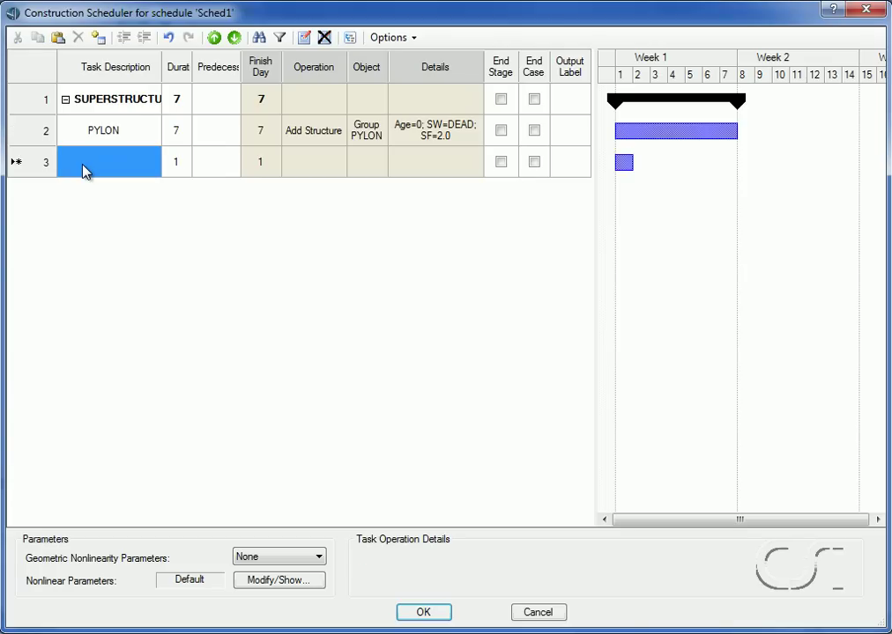
text(DE)
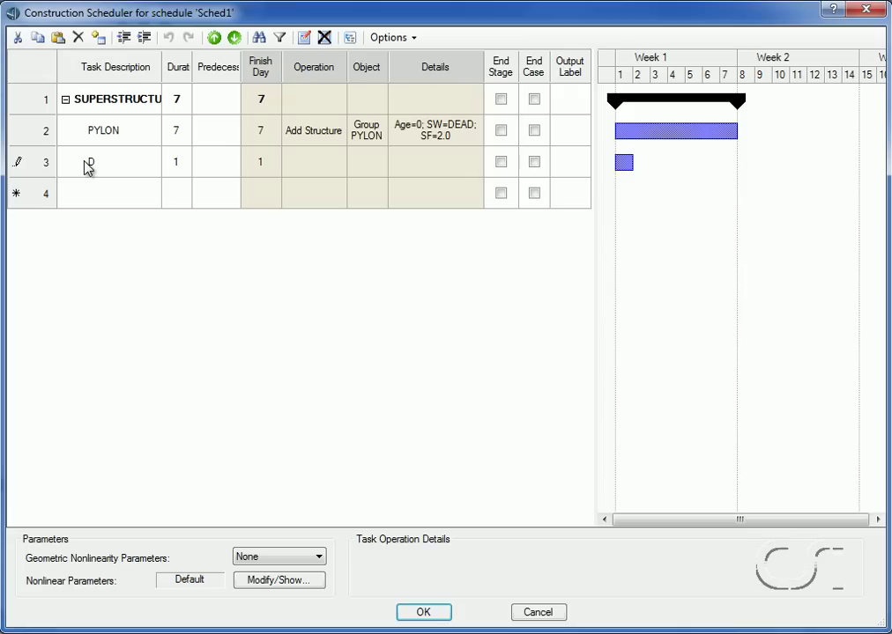
text(CK1)
click(176, 162)
text(3)
click(218, 167)
text(2)
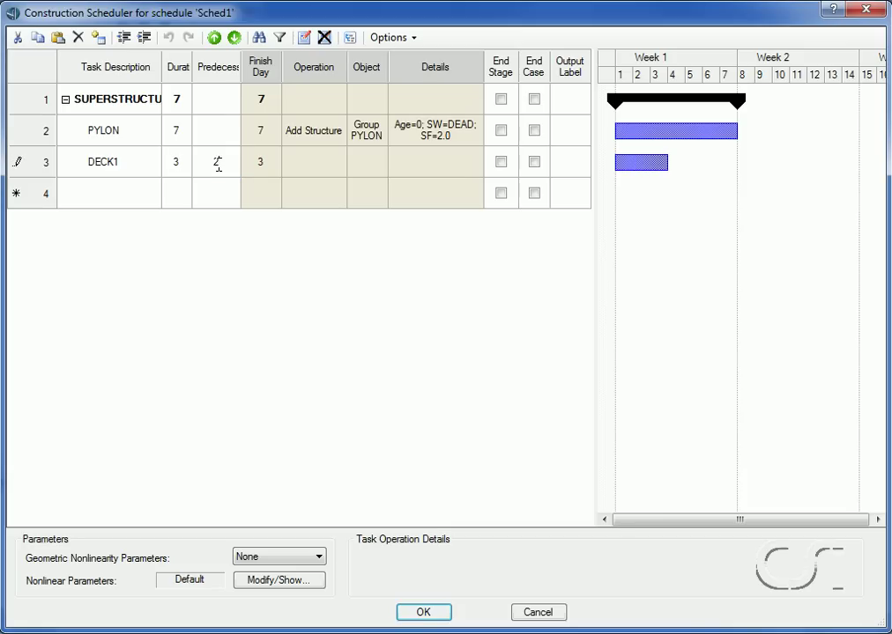
click(297, 175)
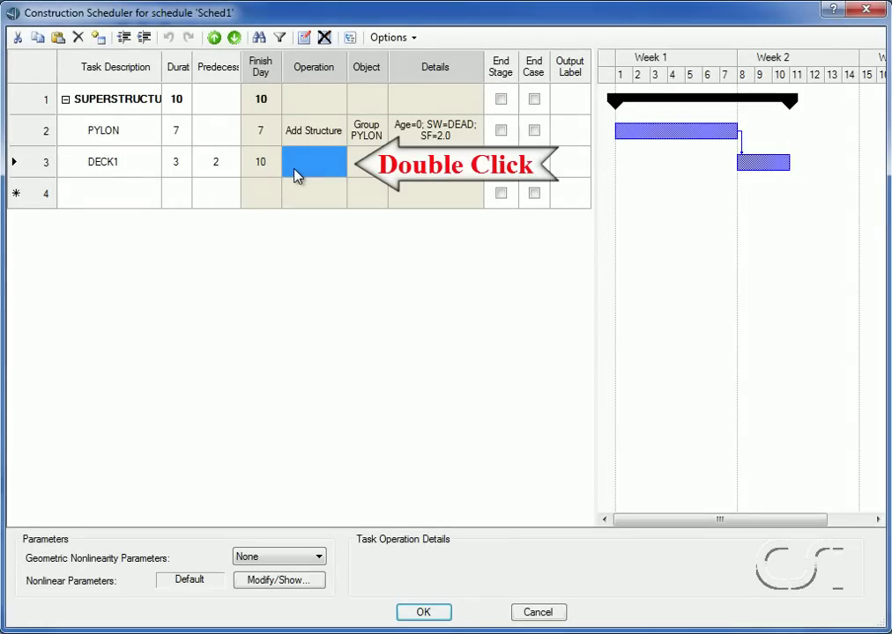
Define the DECK1 task's operation as Add Structure for group DECK1 at age 14, including DEAD self weight at scale factor 2
double_click(296, 175)
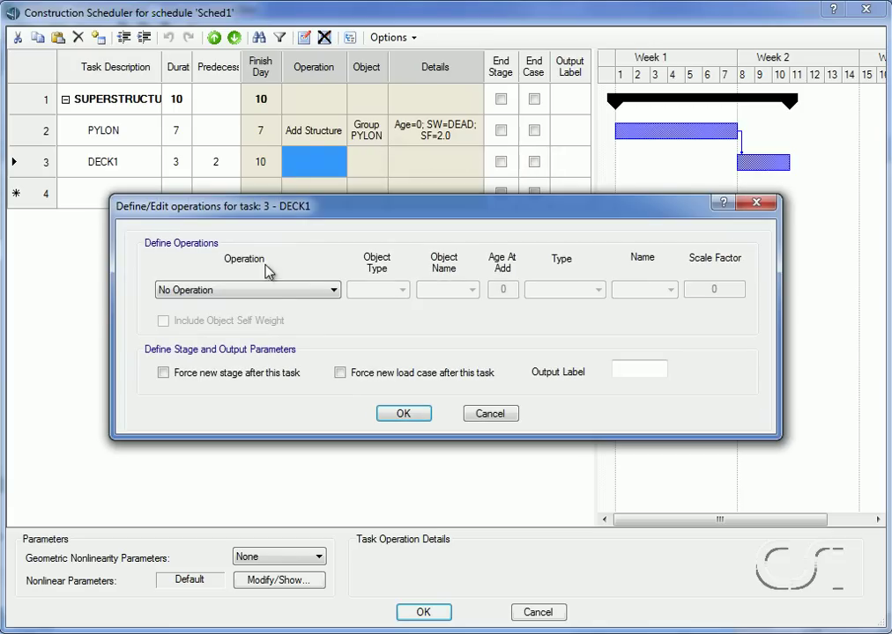
click(327, 291)
click(267, 307)
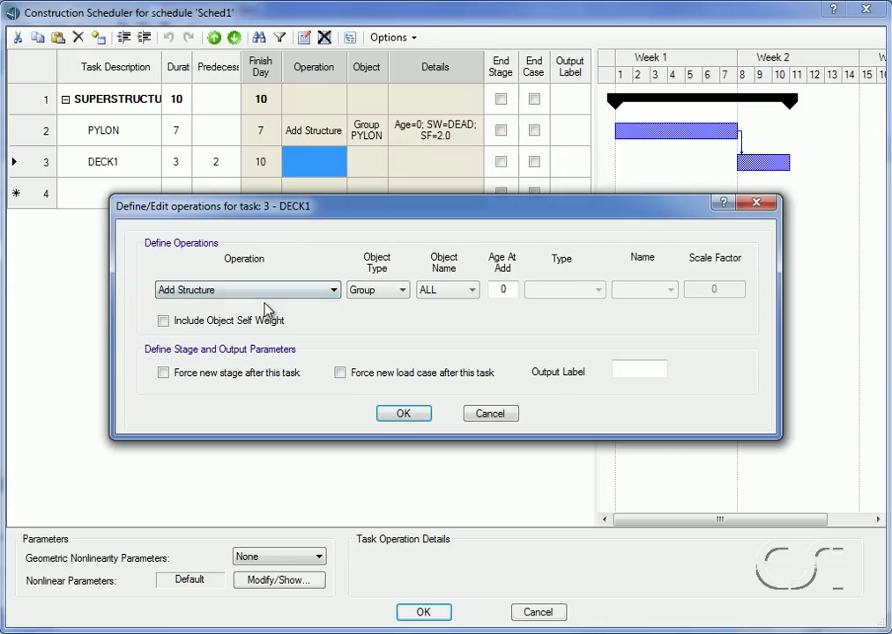
click(450, 292)
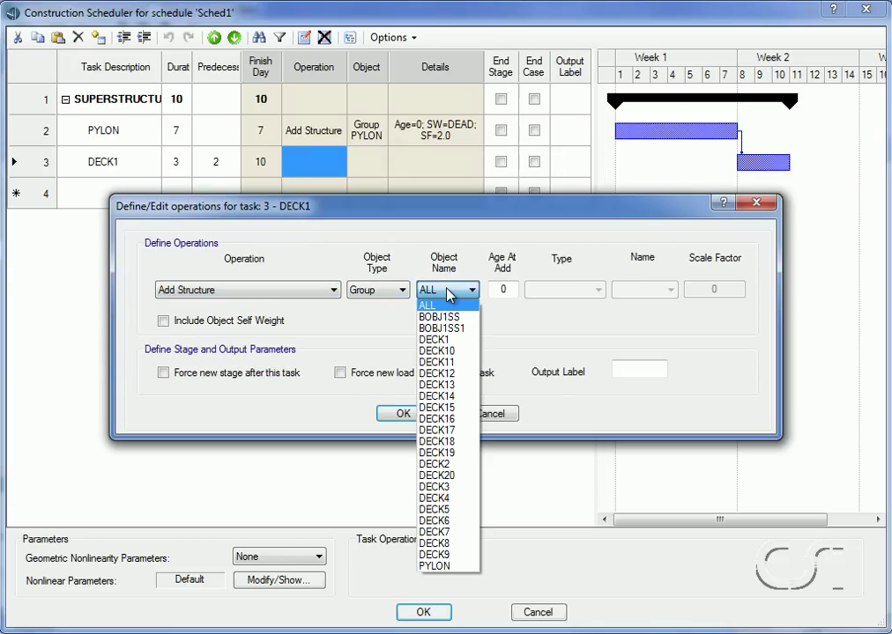
click(436, 340)
click(494, 291)
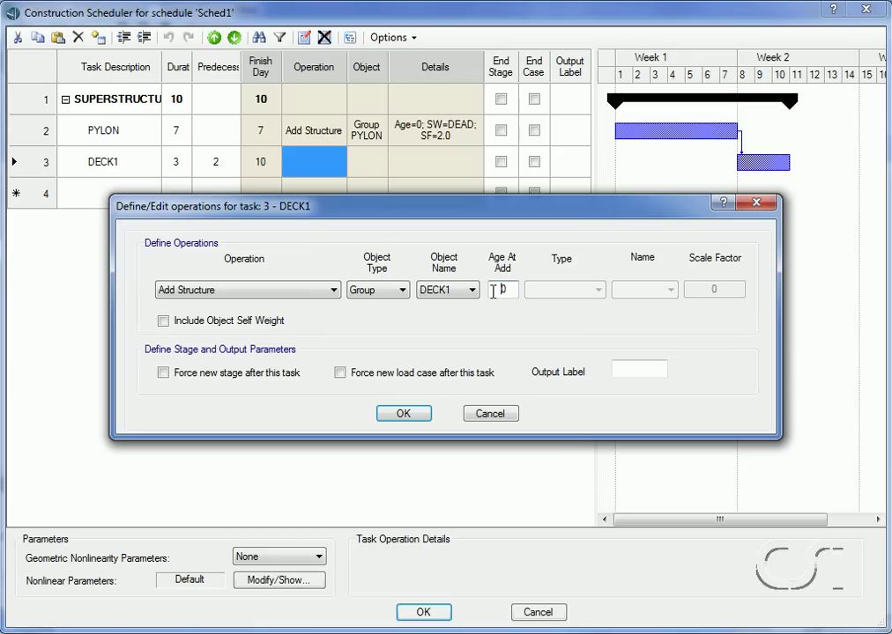
key(Delete)
text(14)
click(179, 326)
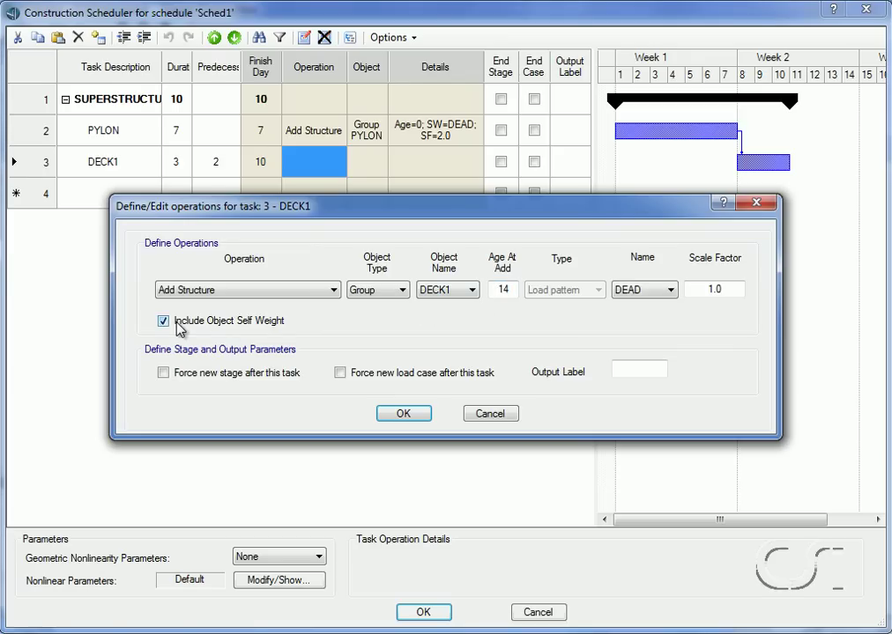
double_click(710, 289)
text(2)
click(401, 414)
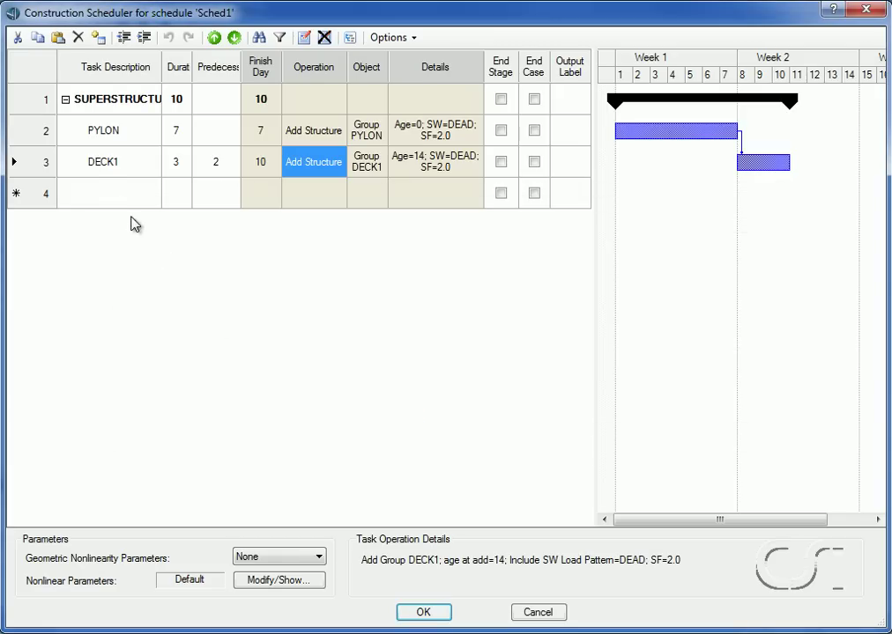
Add a fourth task described as DECK2 with a duration of 3 days and task 2 as predecessor
click(112, 193)
text(DECK)
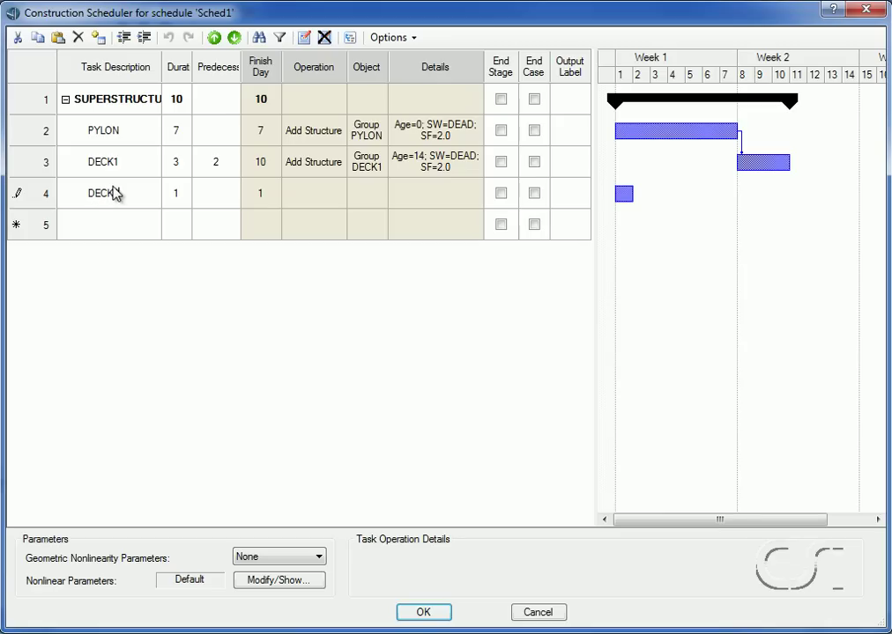
text(2)
click(186, 193)
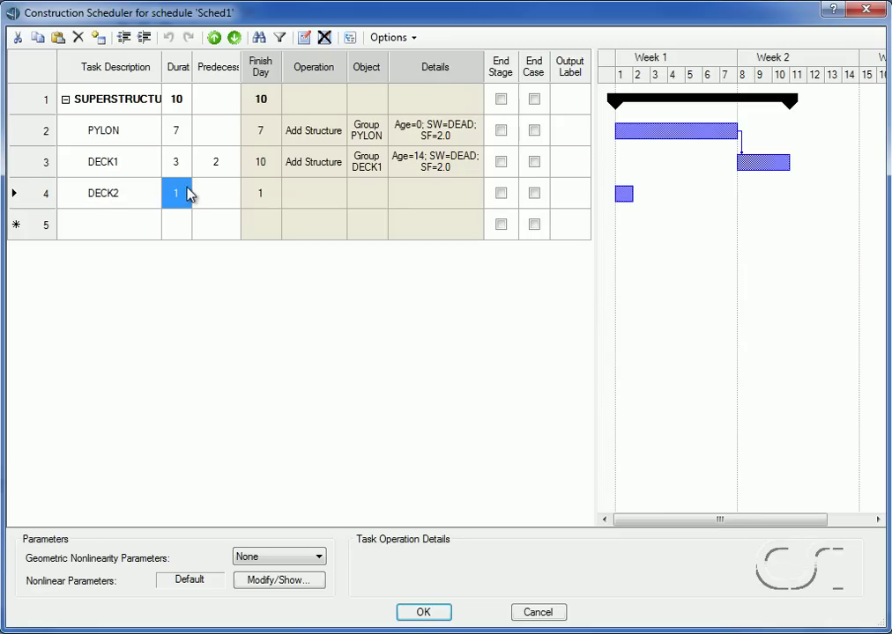
text(3)
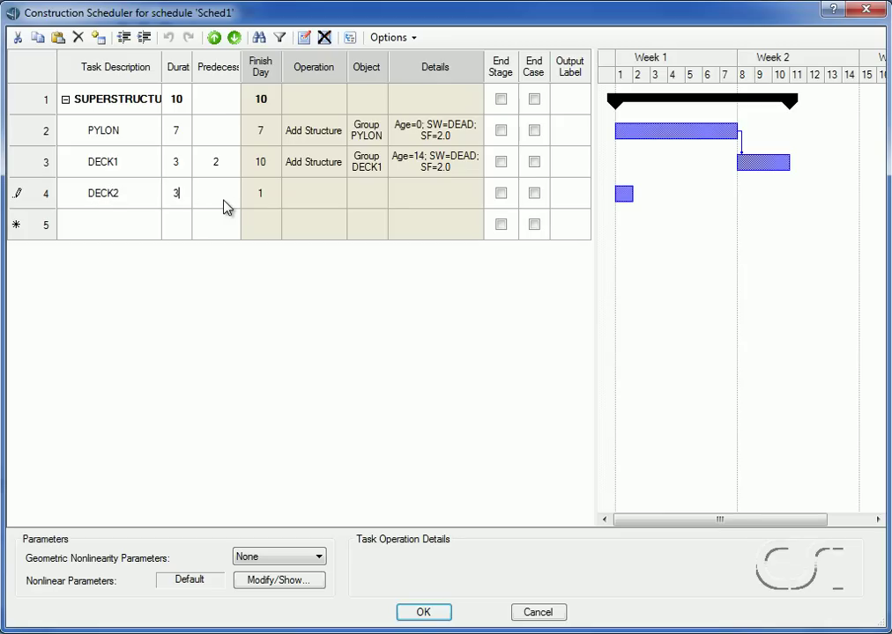
click(224, 205)
text(3)
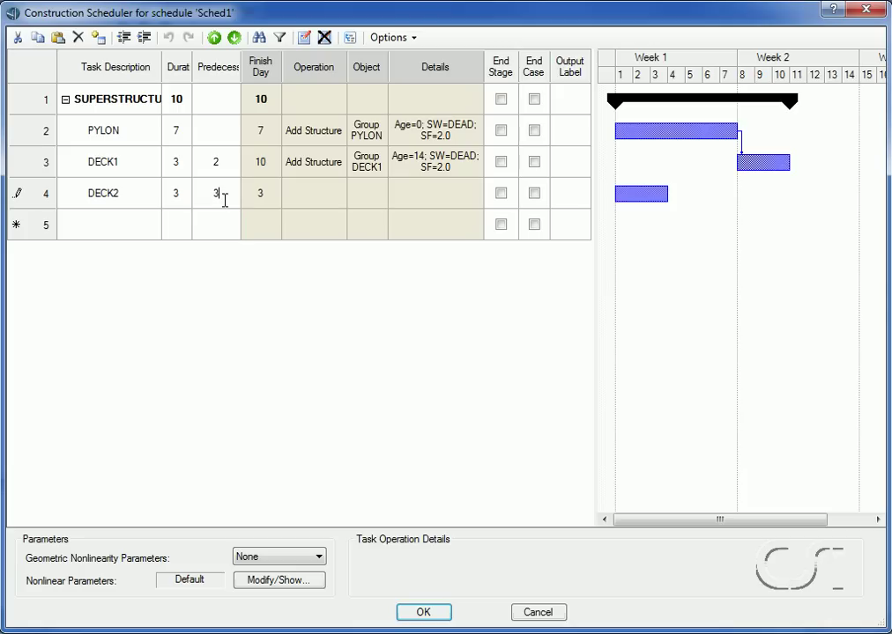
double_click(224, 197)
text(2)
click(300, 194)
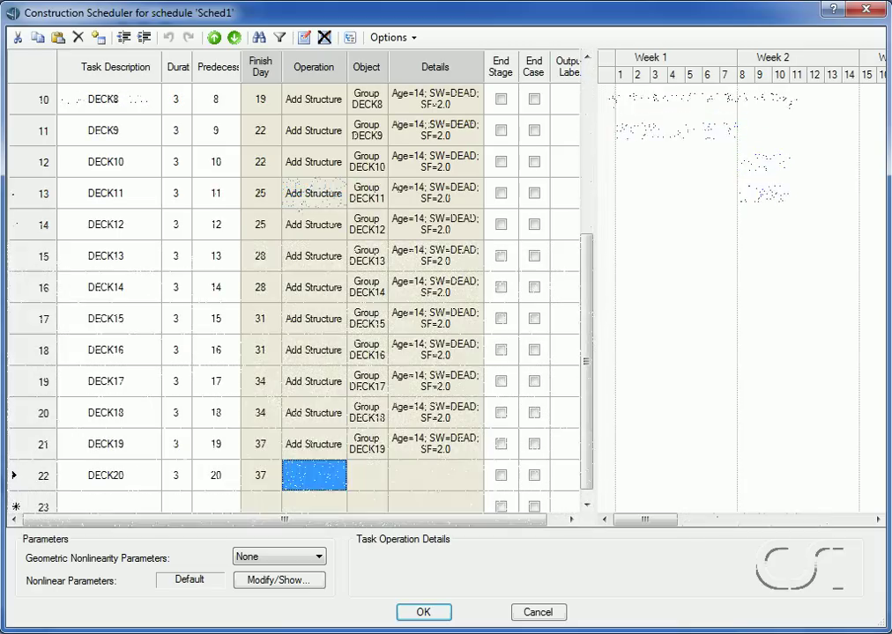
Define the DECK20 task's operation as Add Structure for group DECK20 at age 14, including DEAD self weight at scale factor 2
double_click(308, 480)
click(302, 291)
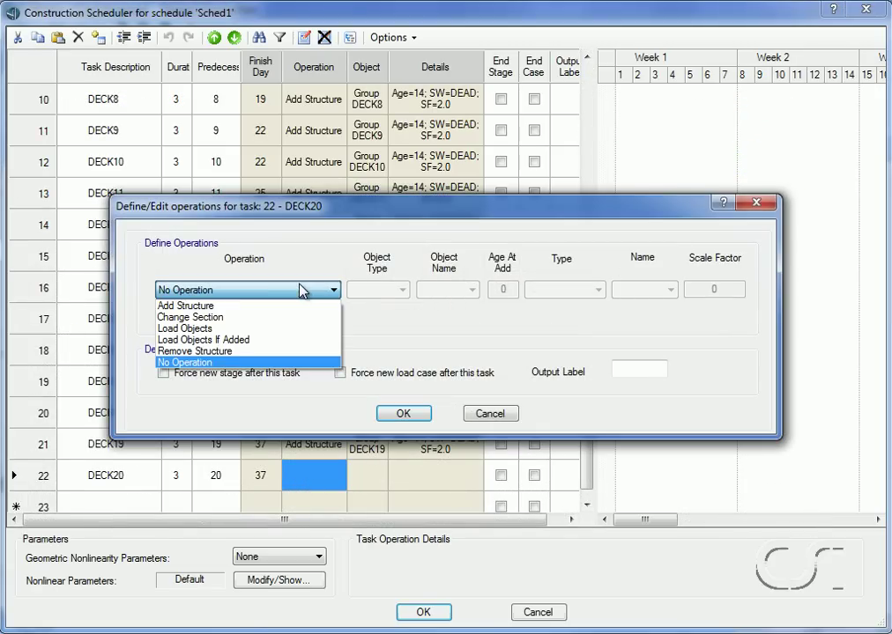
click(310, 305)
click(452, 293)
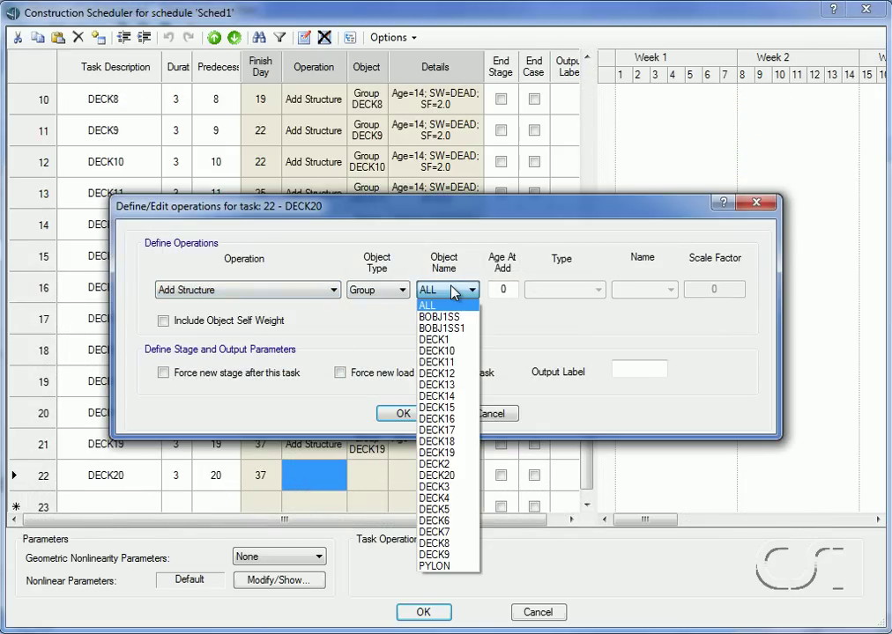
click(457, 481)
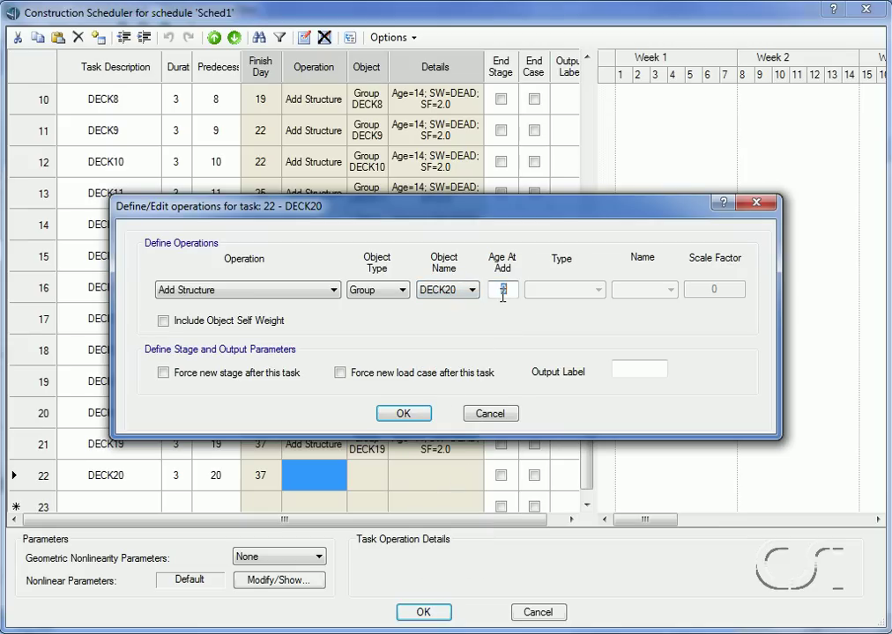
text(14)
click(285, 324)
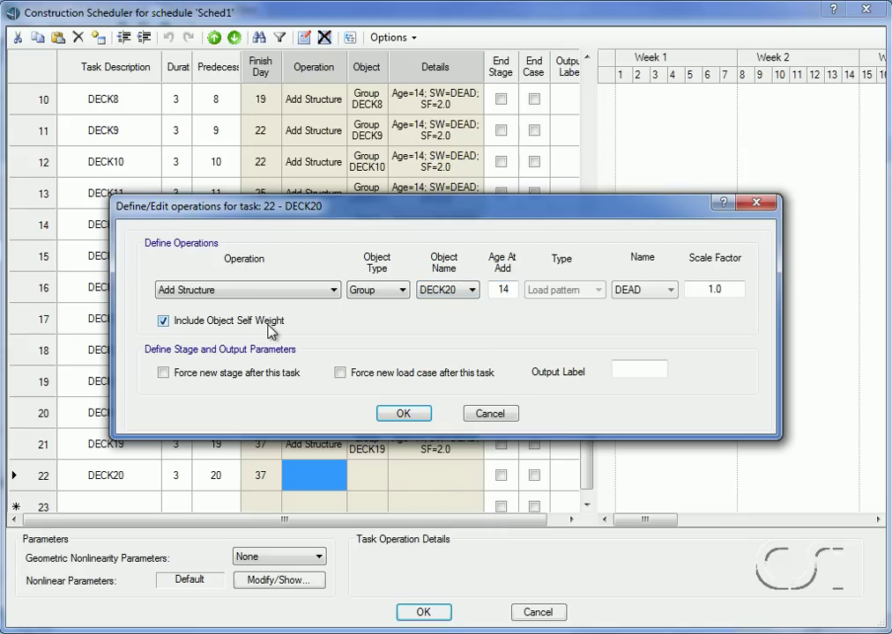
click(711, 290)
text(2)
key(Delete)
key(Delete)
click(421, 415)
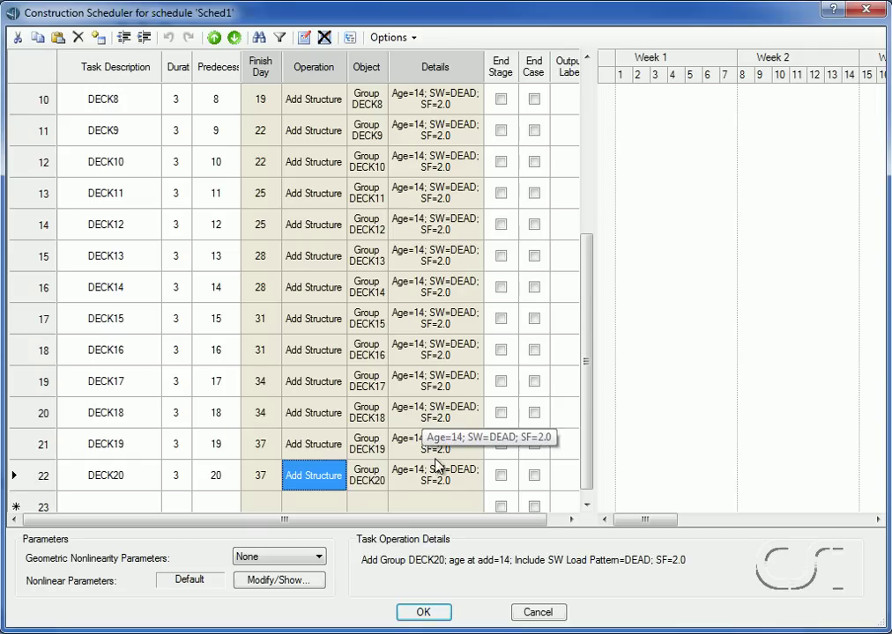
Add a task described as POST BUILD in row 23, below the DECK20 task
drag(655, 520, 689, 536)
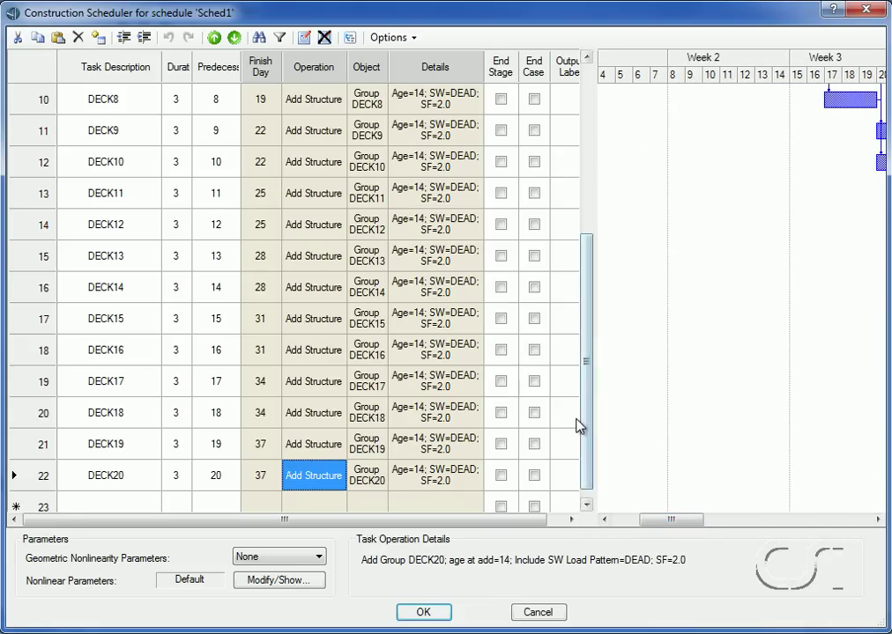
drag(589, 428, 585, 278)
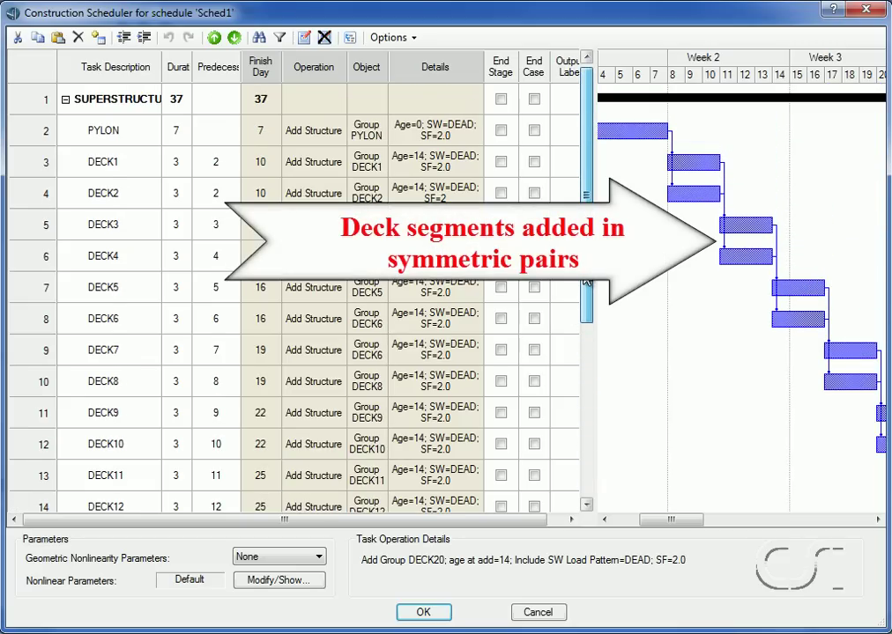
drag(589, 299, 592, 483)
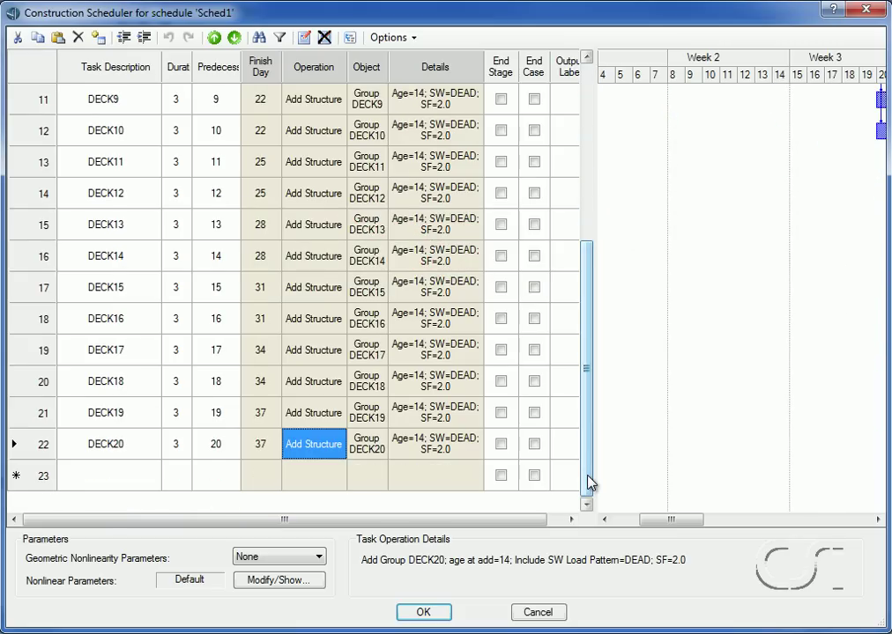
click(113, 478)
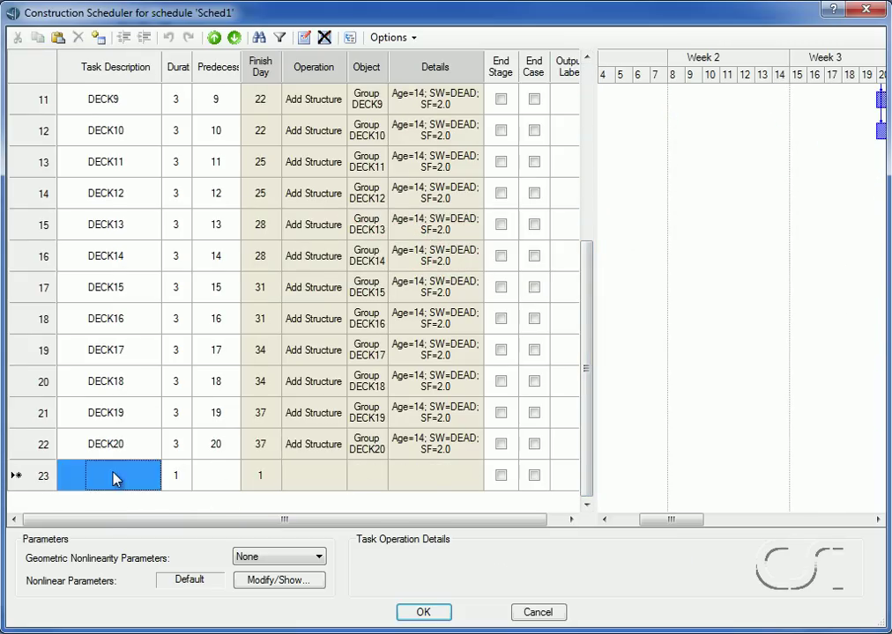
text(POS)
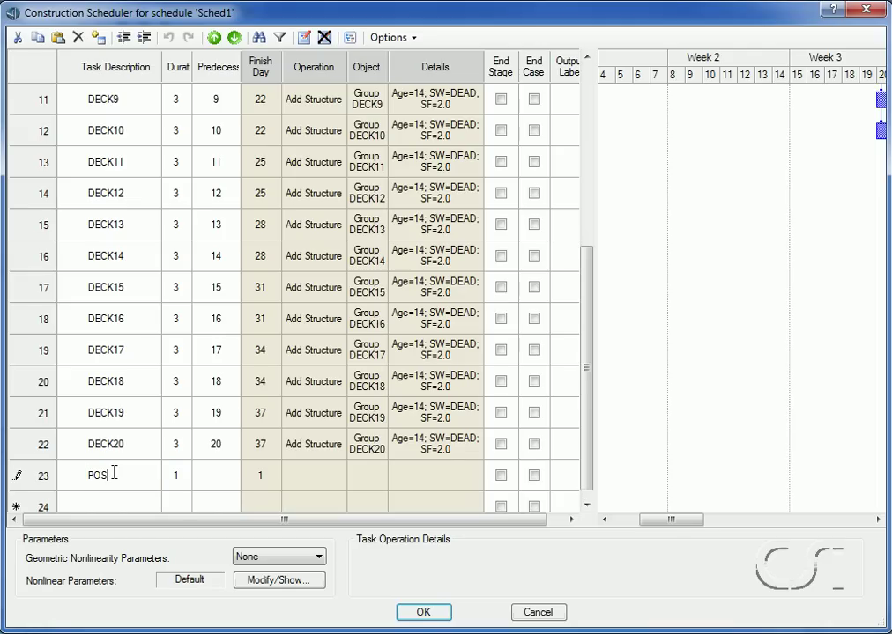
text(T BUILD)
Add a task described as TIME1 with a duration of 3 days, task 22 as predecessor and output label TIME1
click(95, 506)
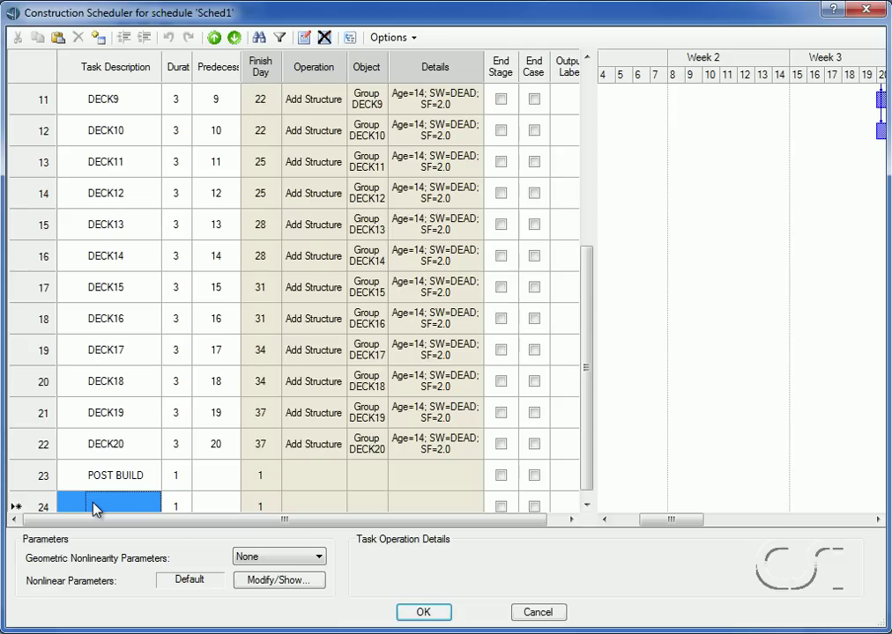
text(TIM)
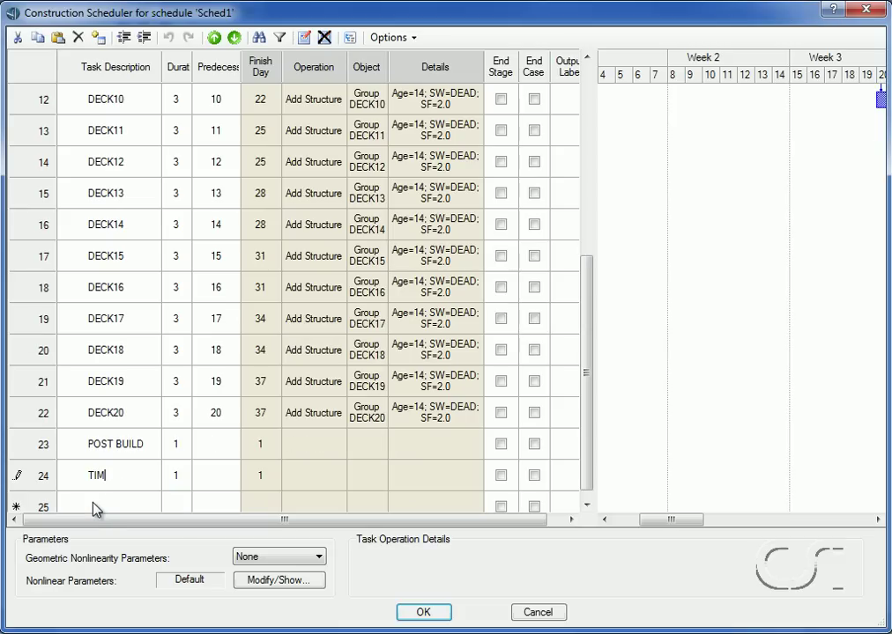
text(E1)
key(Tab)
text(3)
click(222, 483)
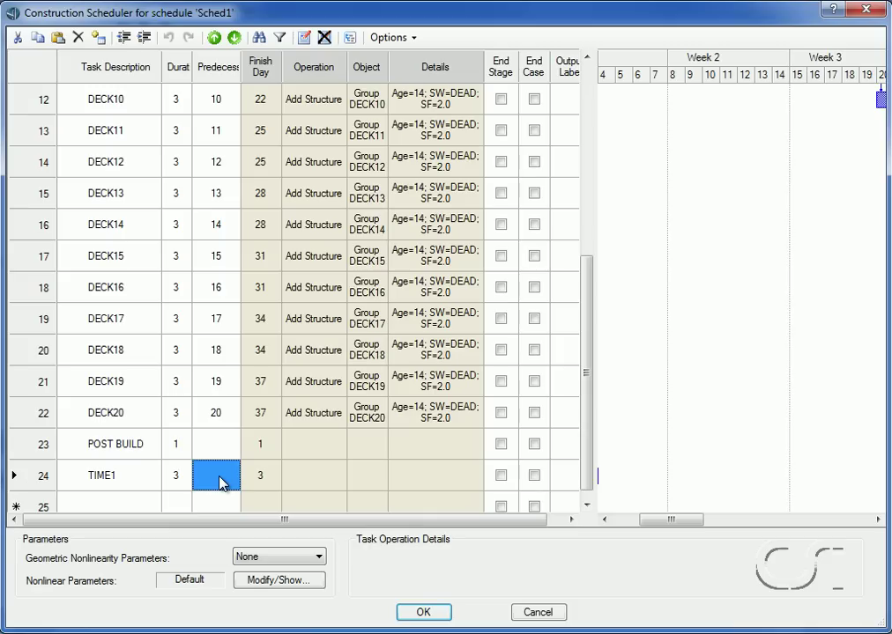
text(22)
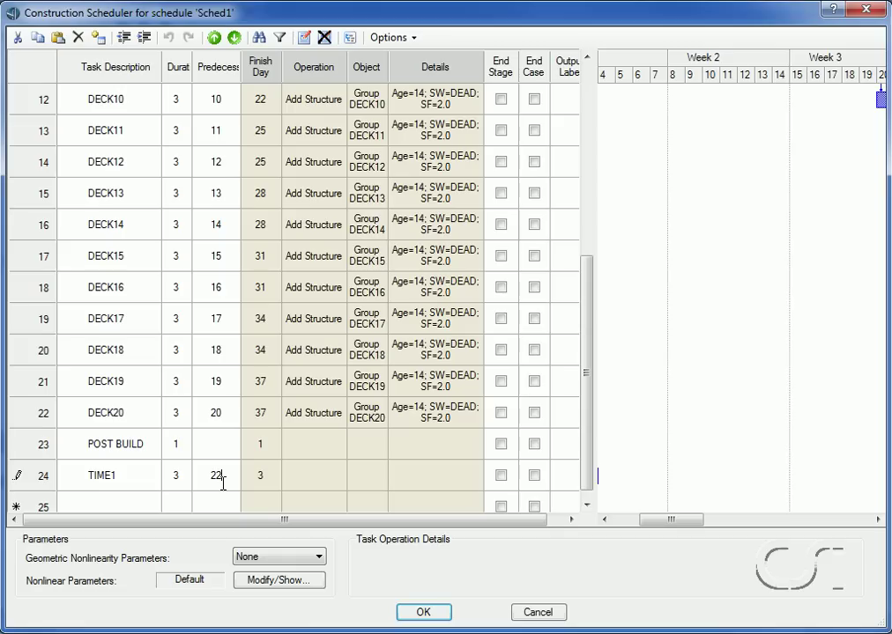
click(563, 477)
text(TIME)
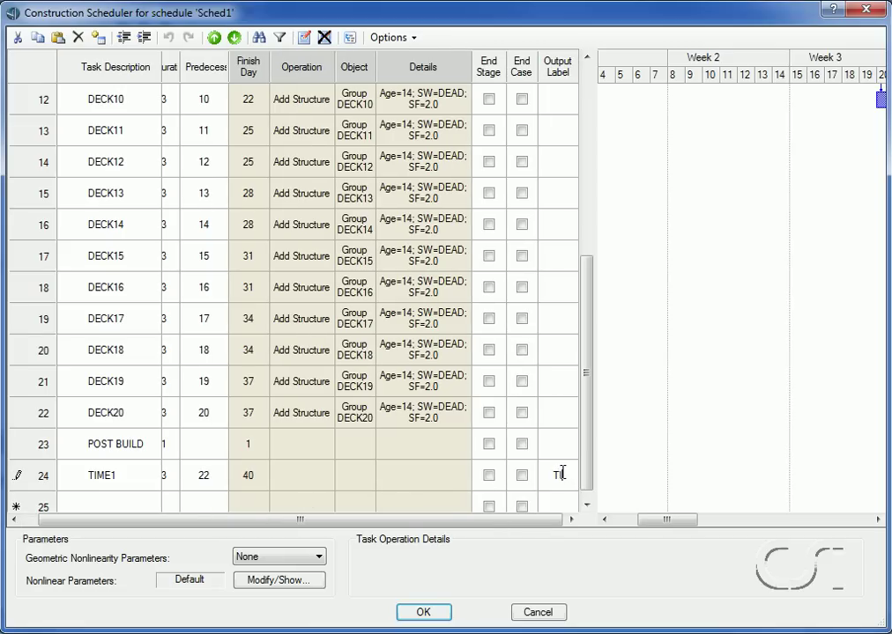
text(1)
Add a task described as TIME2 with a duration of 3 days and output label TIME2
click(139, 512)
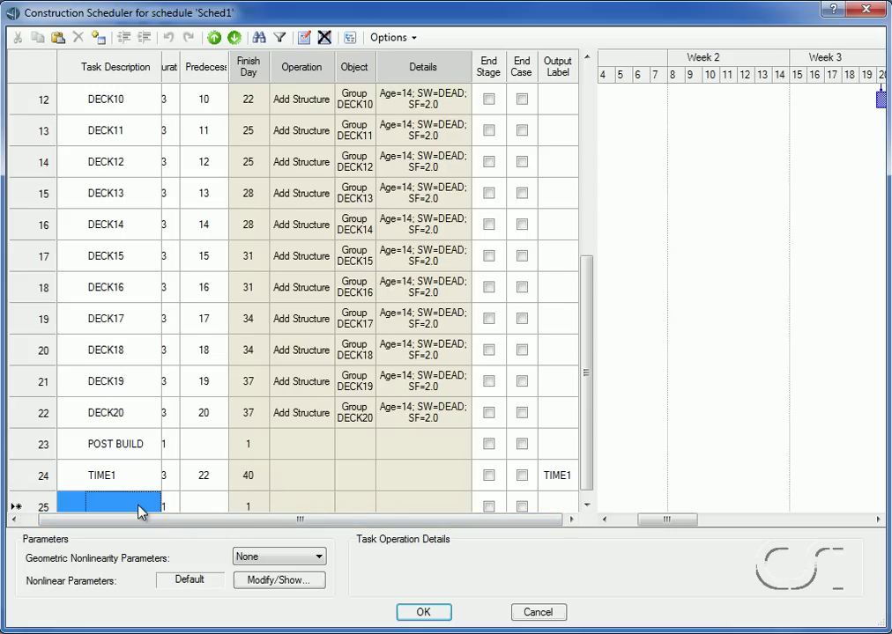
text(TIME)
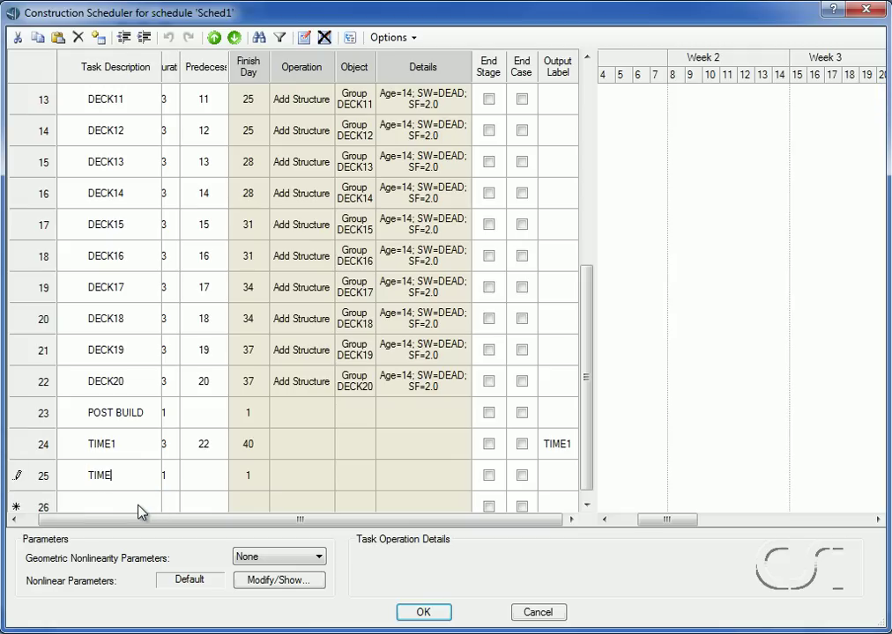
text(2)
key(Tab)
text(3)
click(561, 484)
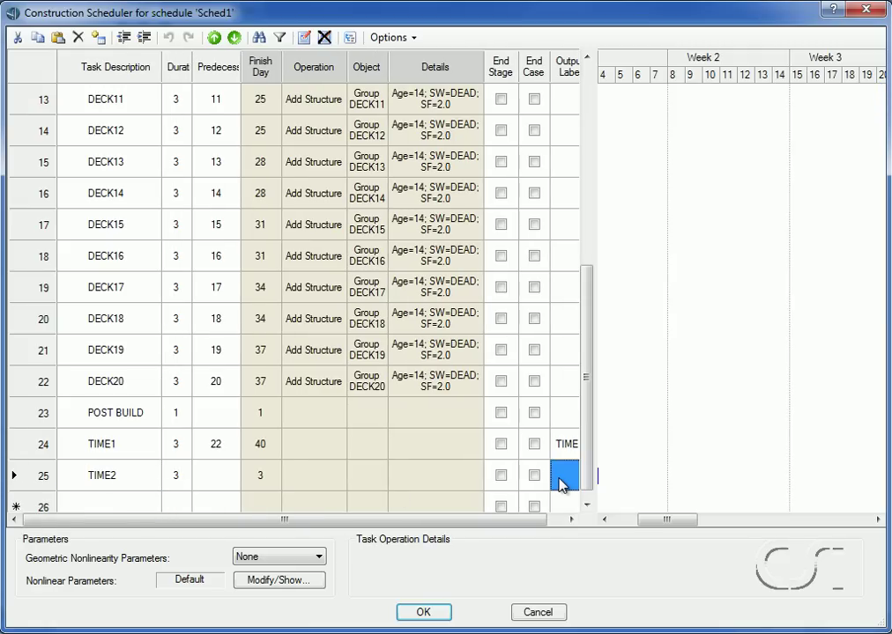
text(TIME2)
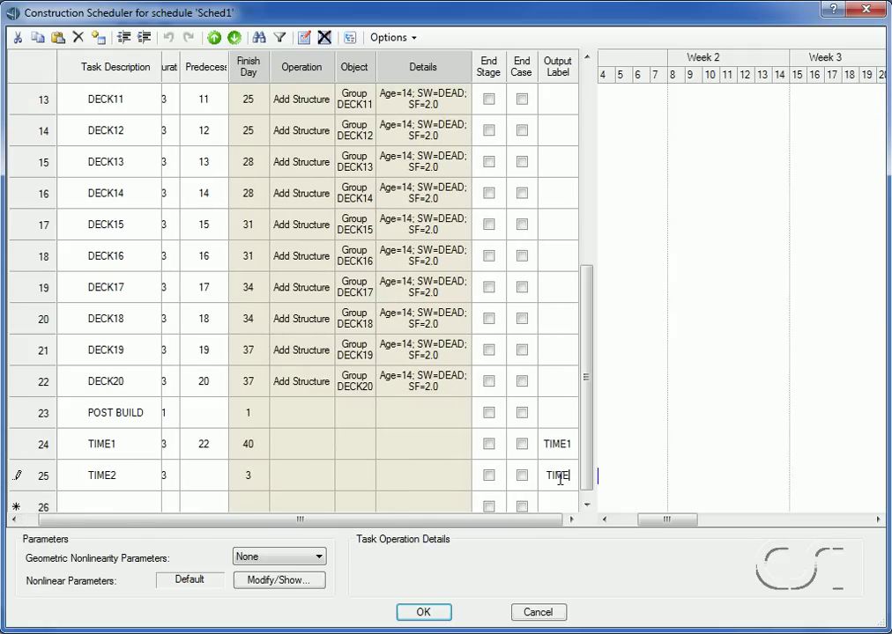
Add chained tasks TIME3 to TIME7 with durations of 10, 30, 100, 300 and 1000 days, predecessors 25 to 29 and matching output labels
click(125, 508)
key(ctrl+v)
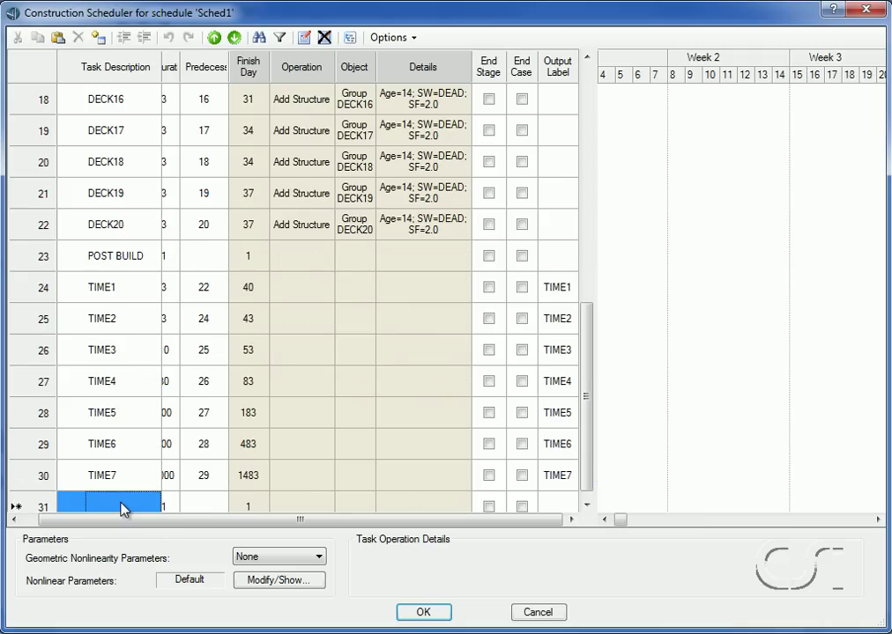
Add a task described as TIME8 with a duration of 3000 days, task 30 as predecessor and output label TIME8
text(TI)
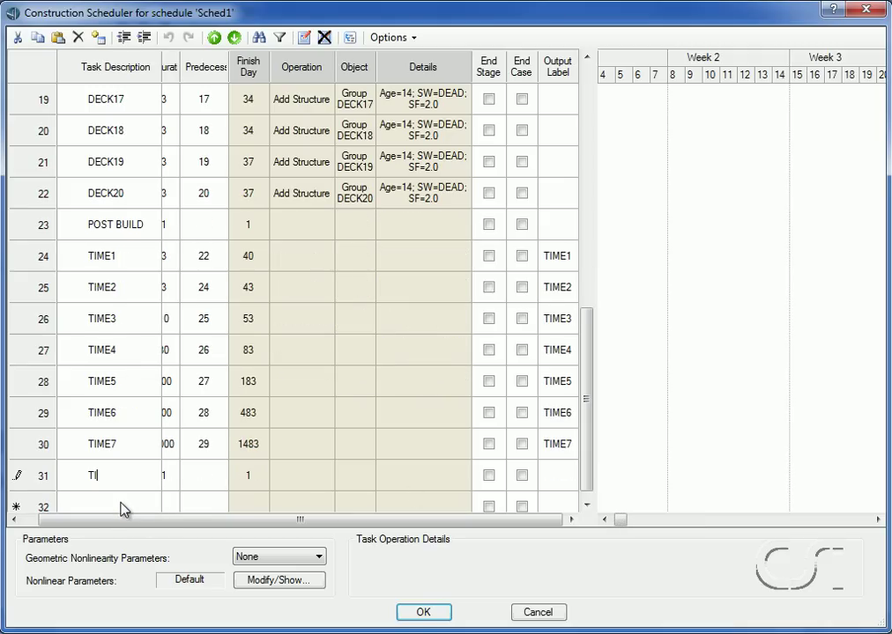
text(ME8)
key(Tab)
text(3000)
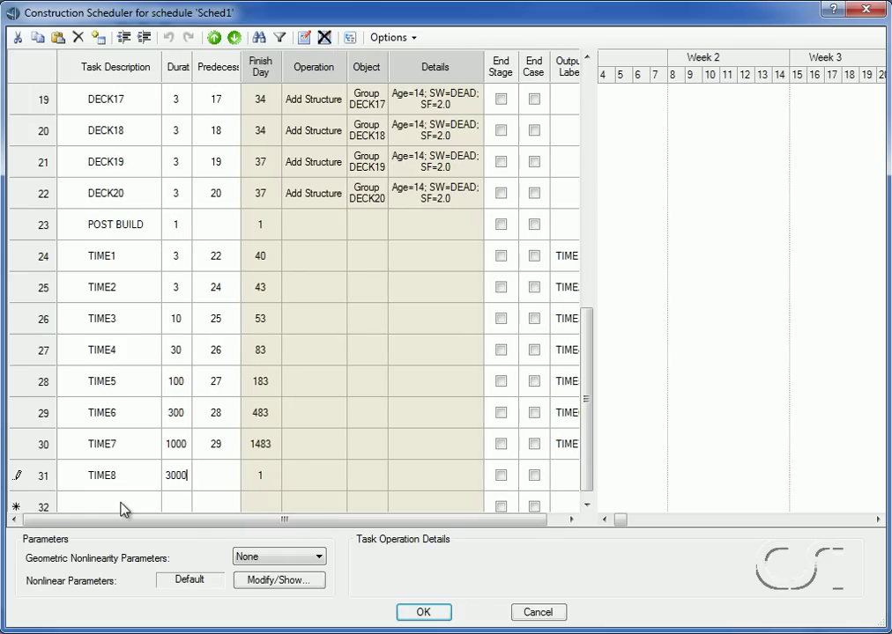
key(Tab)
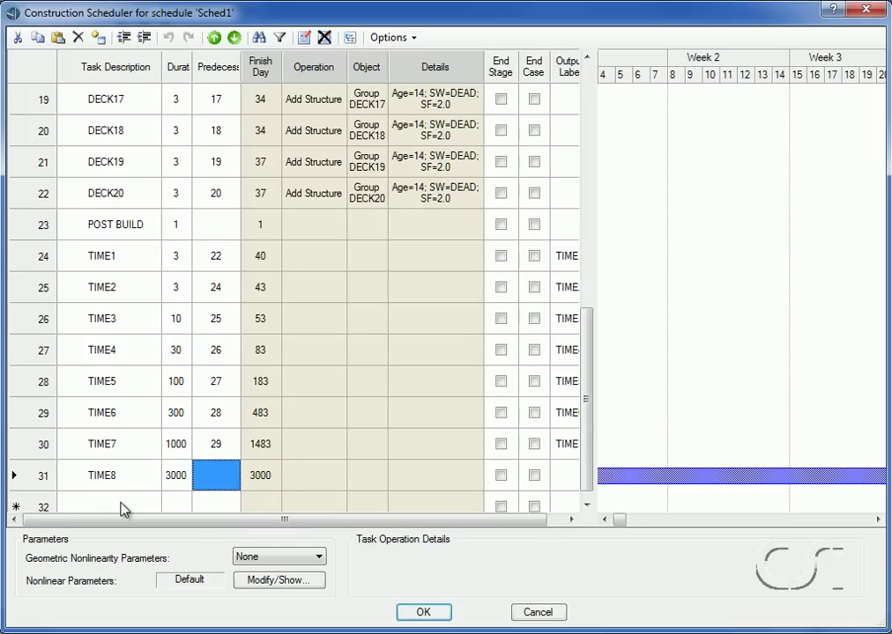
text(30)
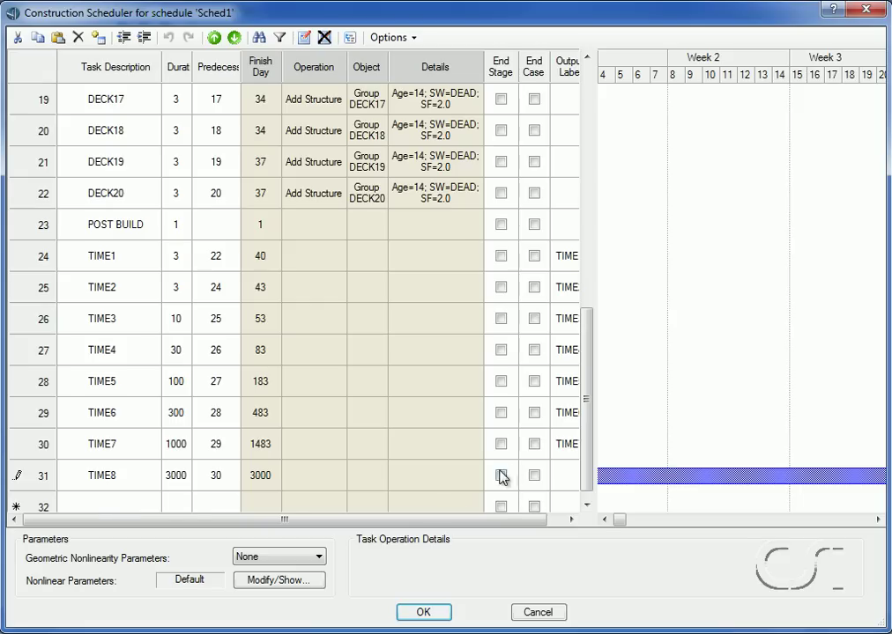
click(569, 476)
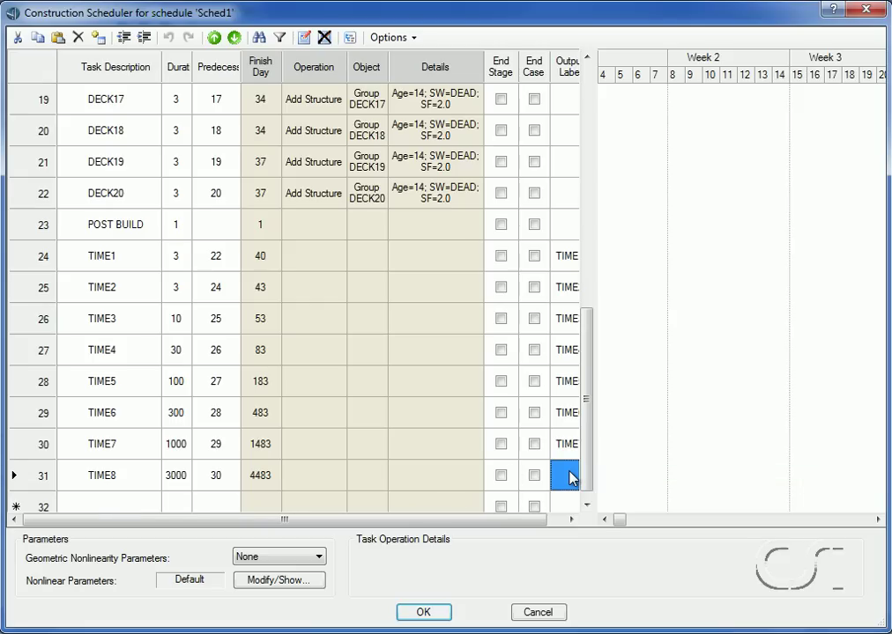
text(TIME8)
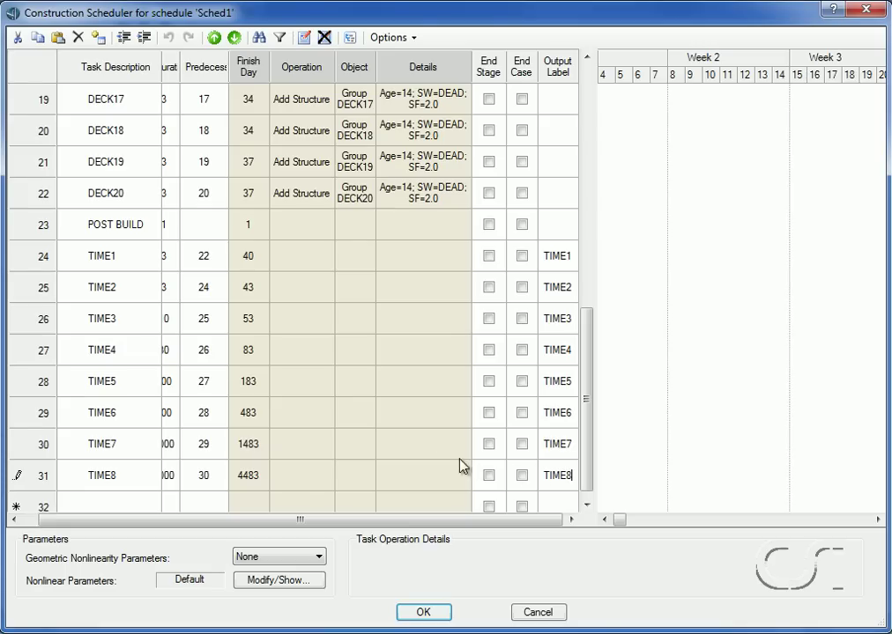
Decrease the indent of the POST BUILD task so it becomes the parent of tasks TIME1 to TIME8
click(116, 232)
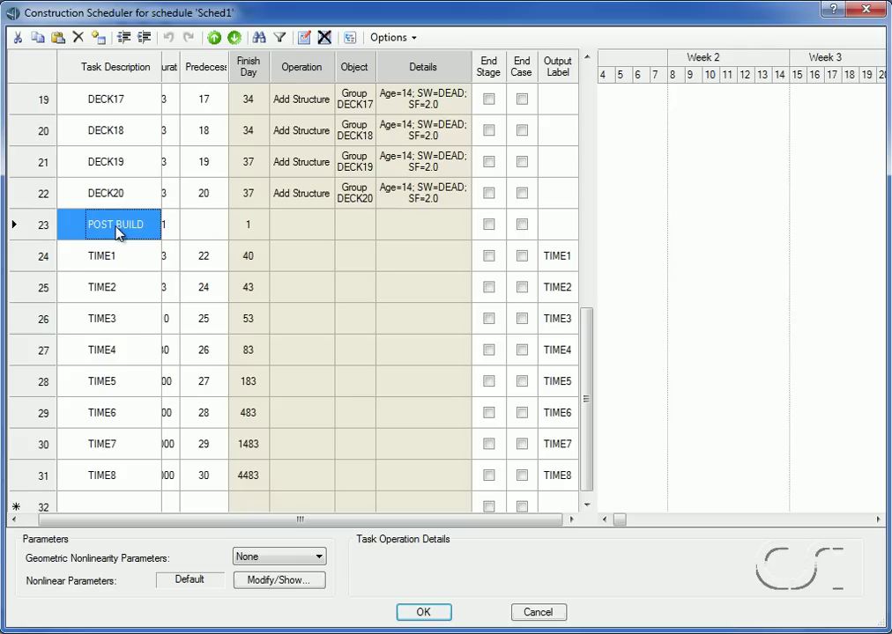
click(122, 37)
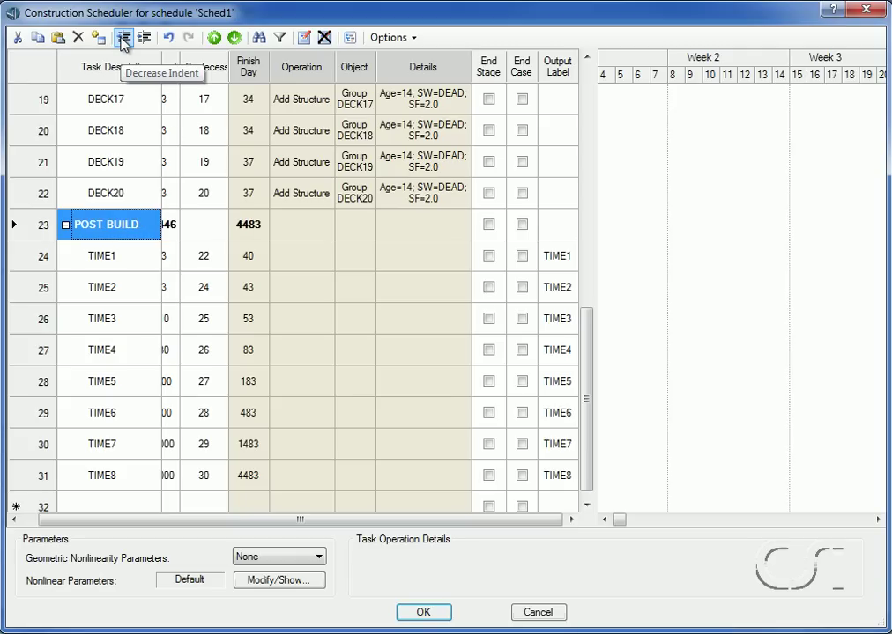
Examine the POST BUILD tasks along the Gantt chart timeline from the last deck segments through the end of TIME8
click(878, 521)
click(879, 521)
click(879, 520)
click(878, 520)
click(879, 521)
click(878, 521)
click(879, 521)
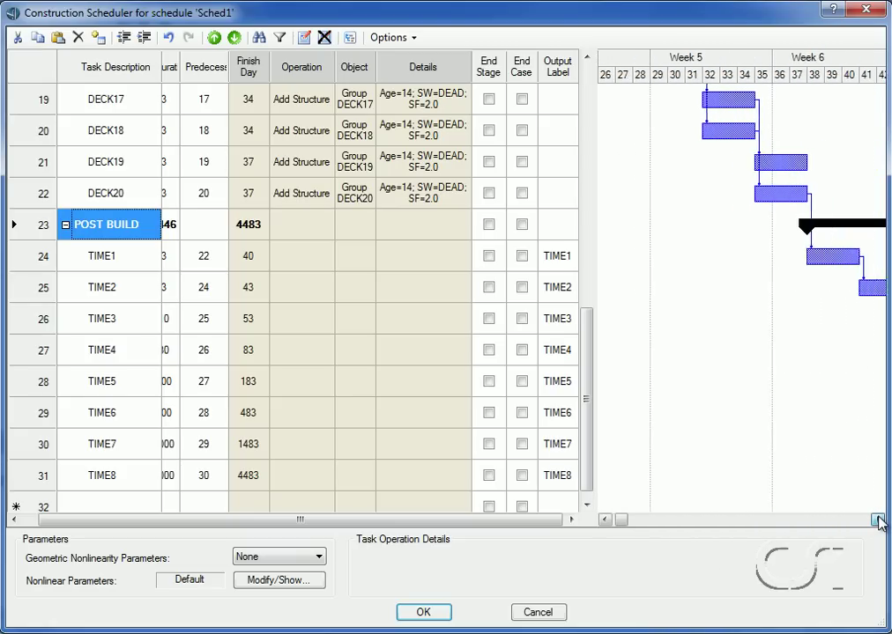
click(878, 521)
click(879, 521)
click(879, 520)
click(878, 521)
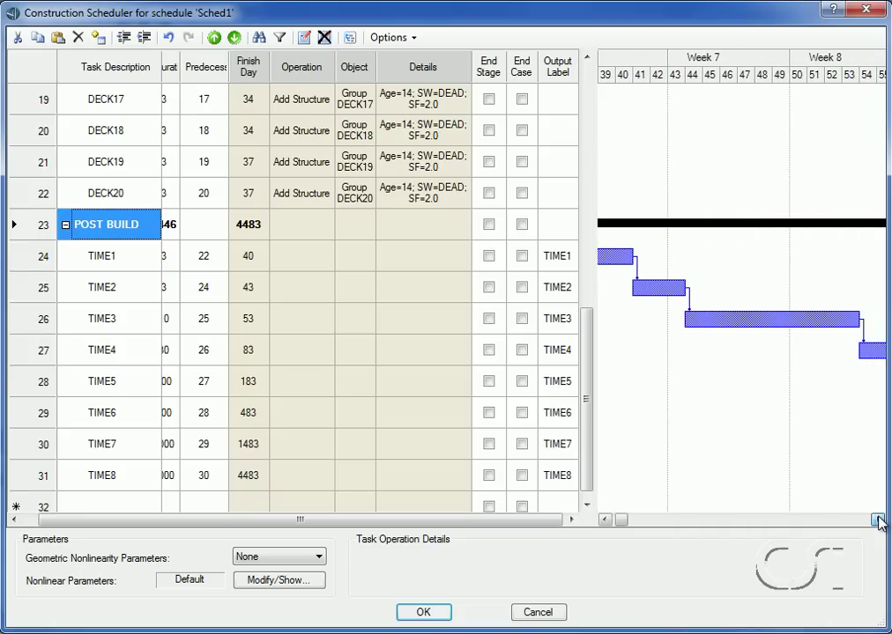
click(878, 521)
click(878, 521)
click(878, 521)
click(878, 521)
click(878, 520)
click(879, 520)
click(878, 520)
click(878, 521)
click(878, 521)
click(879, 521)
click(878, 521)
click(878, 521)
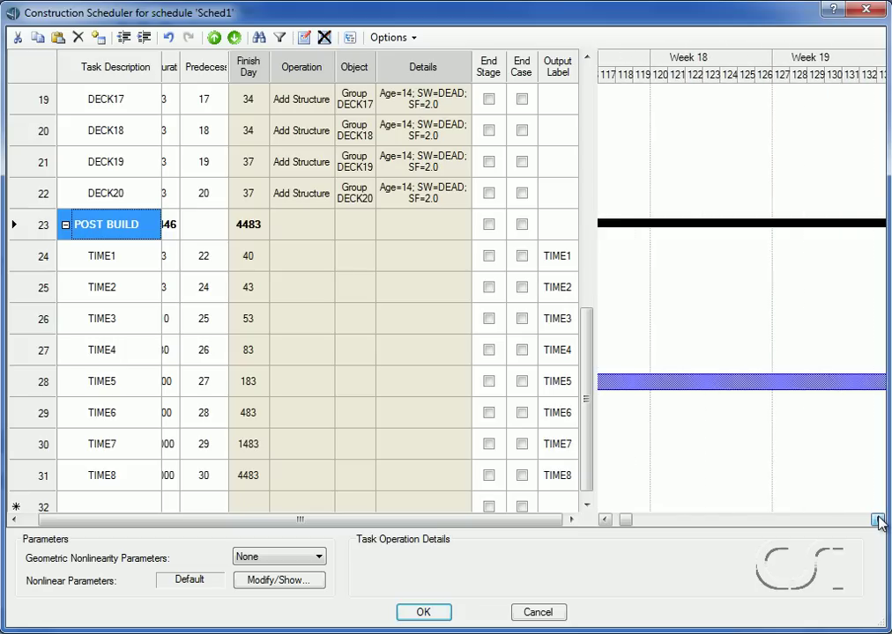
drag(626, 524, 870, 523)
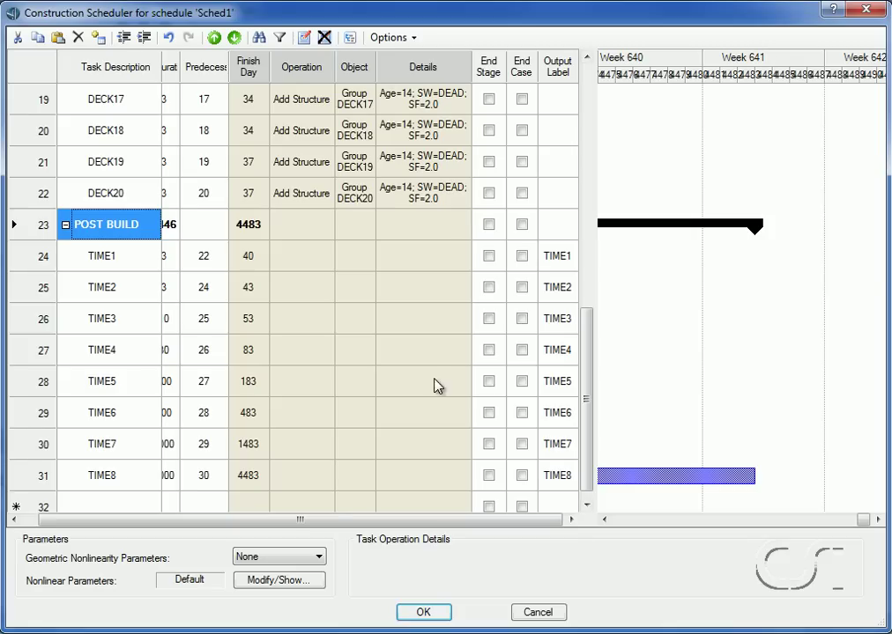
Set the schedule's geometric nonlinearity to P-Delta and accept the nonlinear parameters with Time Dependent Material Properties enabled
click(319, 557)
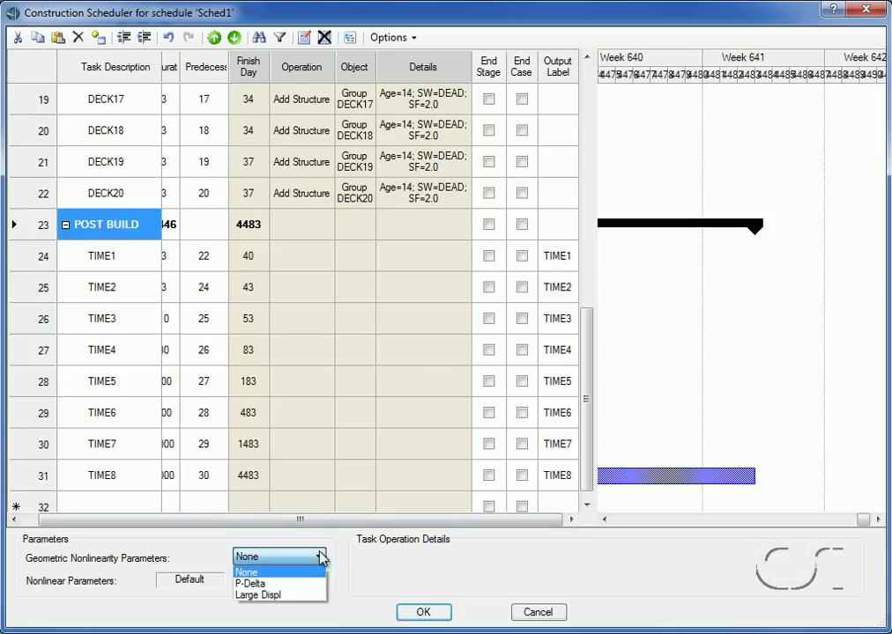
click(275, 584)
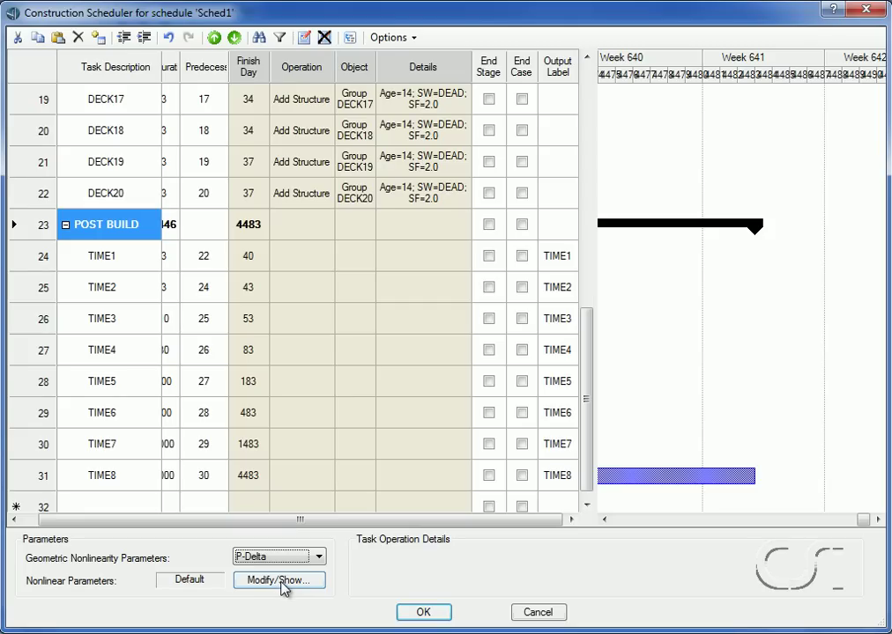
click(282, 585)
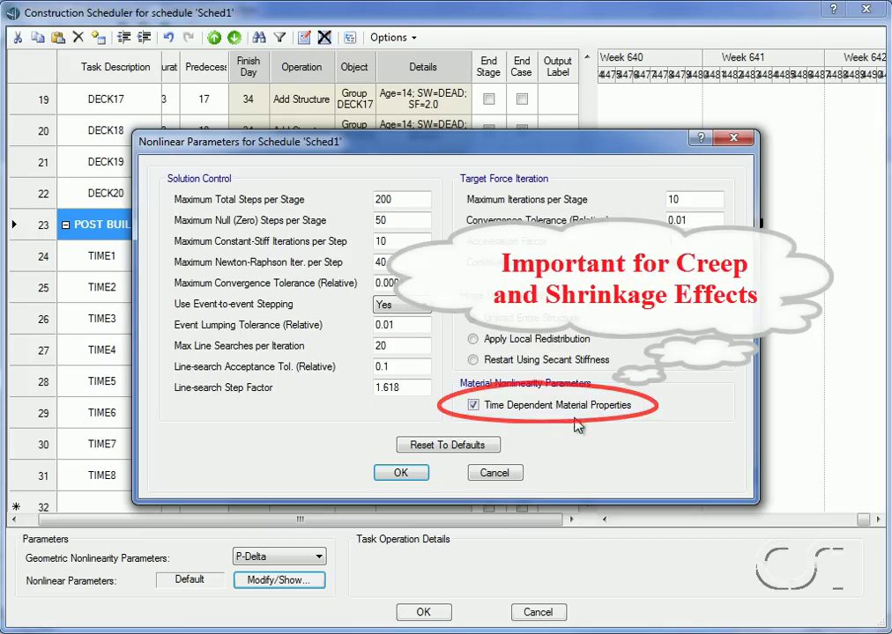
click(402, 473)
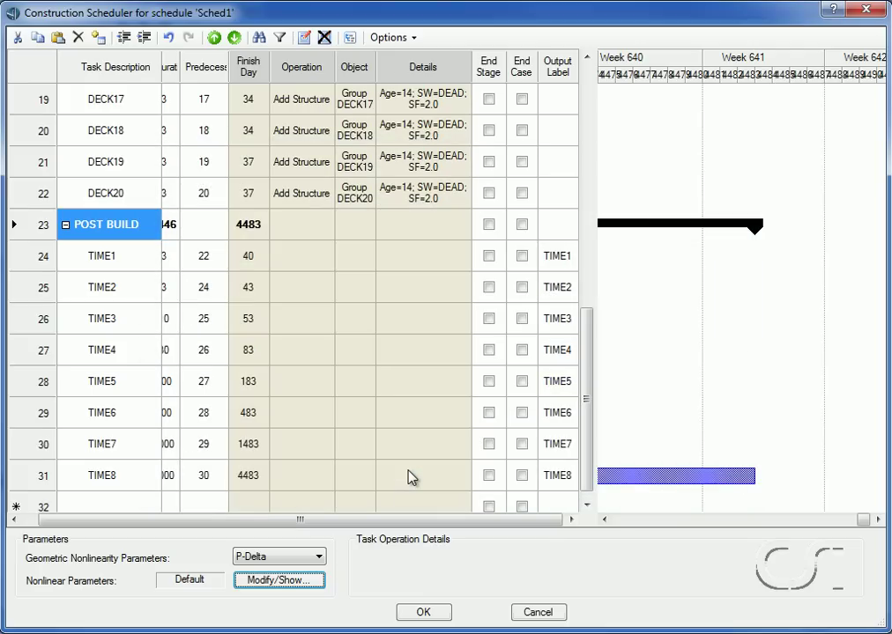
Accept schedule Sched1 and the construction schedules list, and make Sched1-ZERO the current load case
click(423, 612)
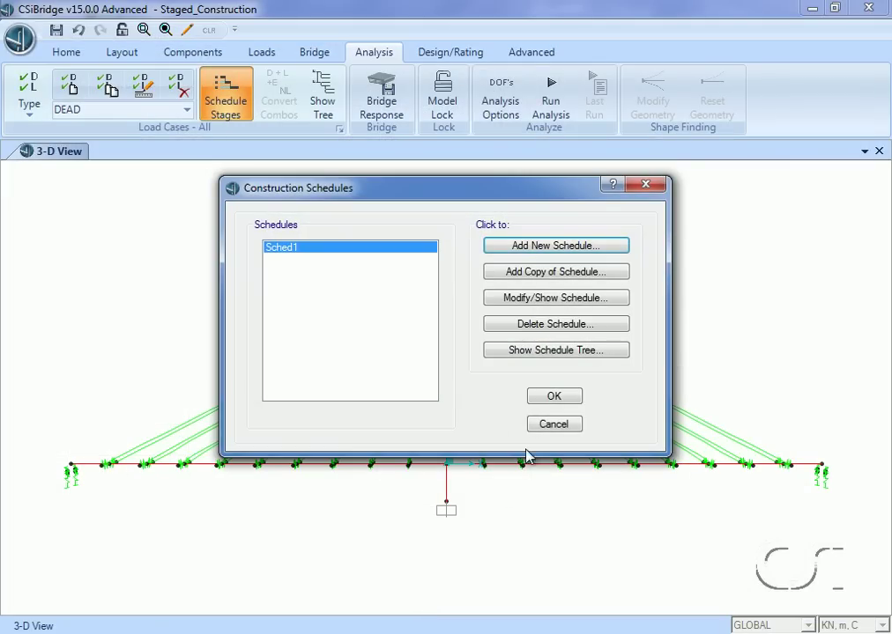
click(554, 398)
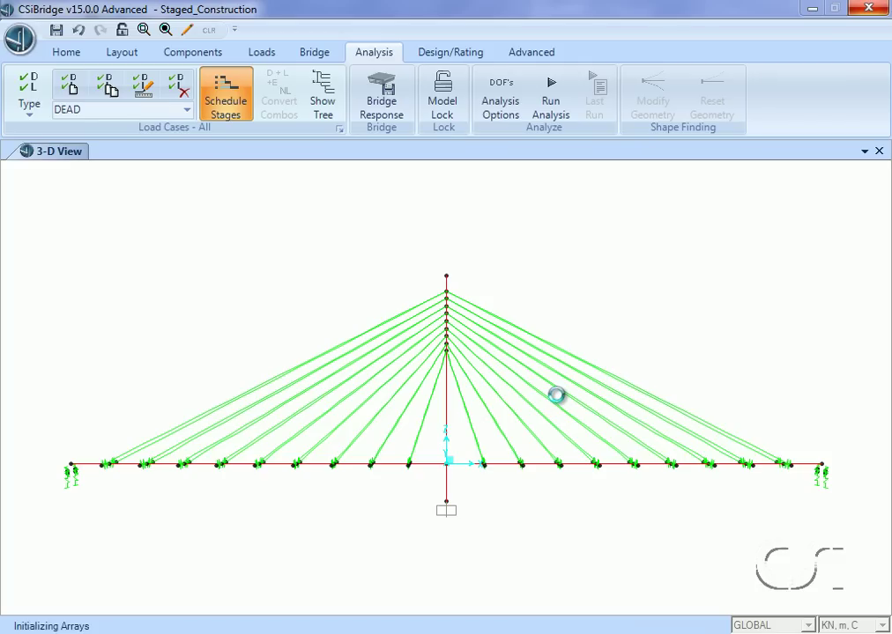
click(187, 112)
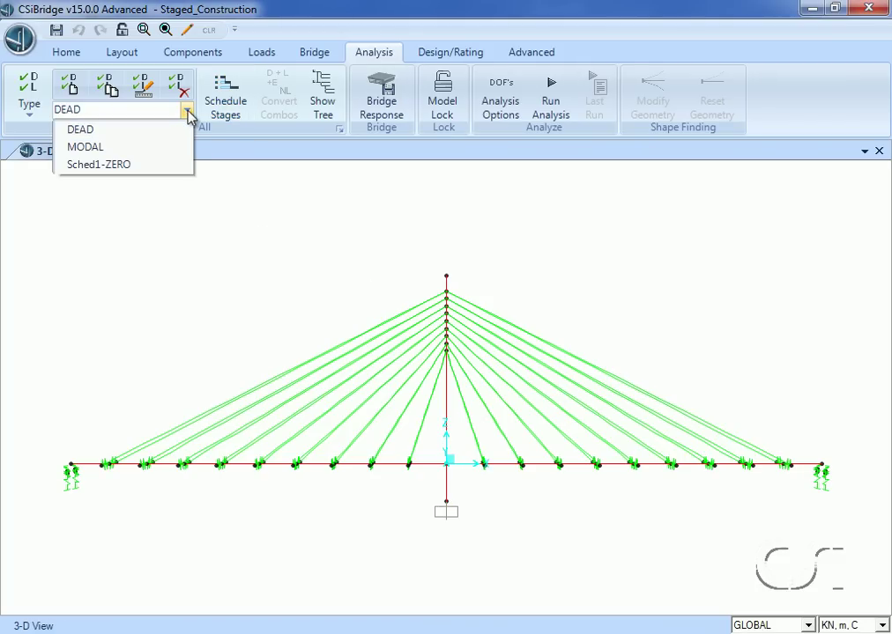
click(170, 165)
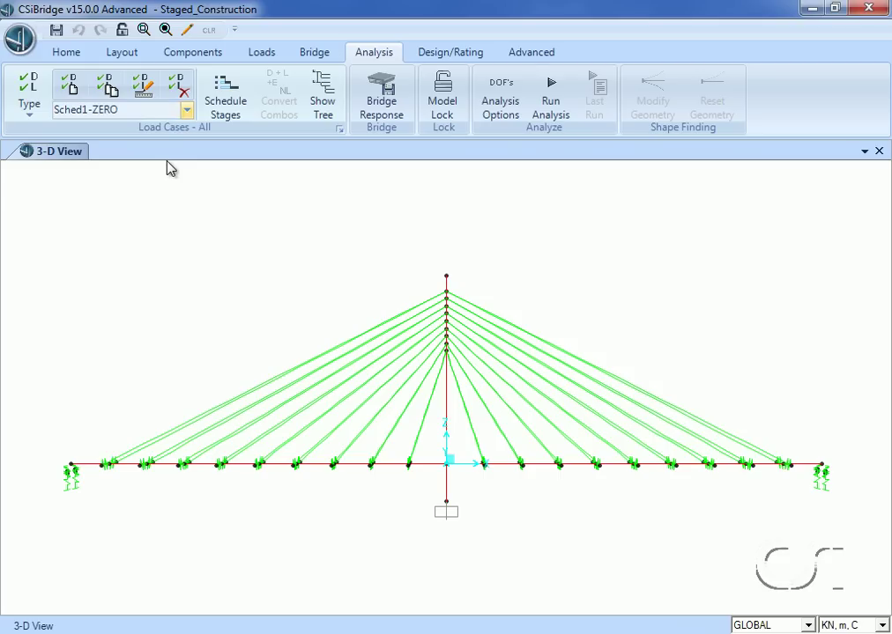
Copy load case Sched1-ZERO as a new case named BRIDGE and show the operations data of stage 2
click(110, 86)
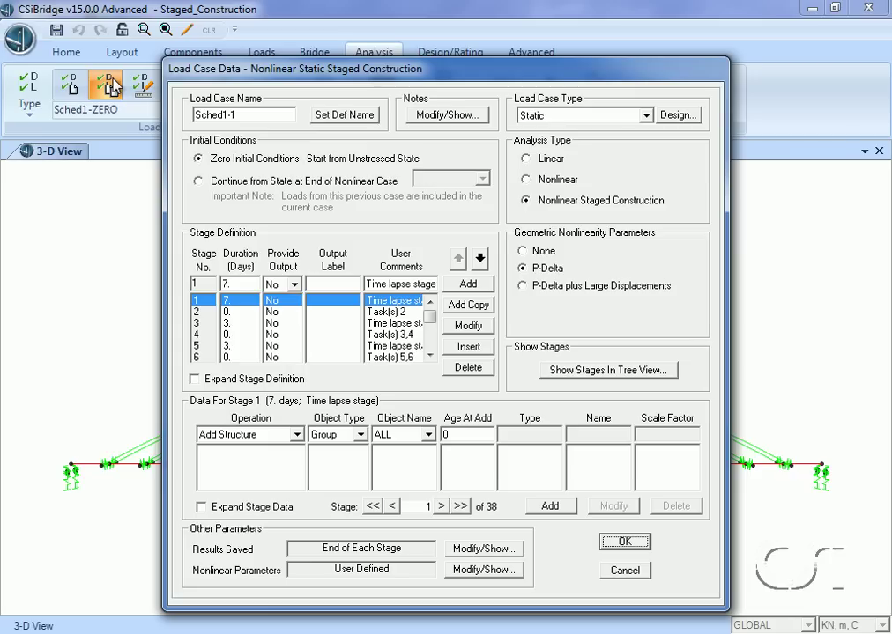
click(244, 116)
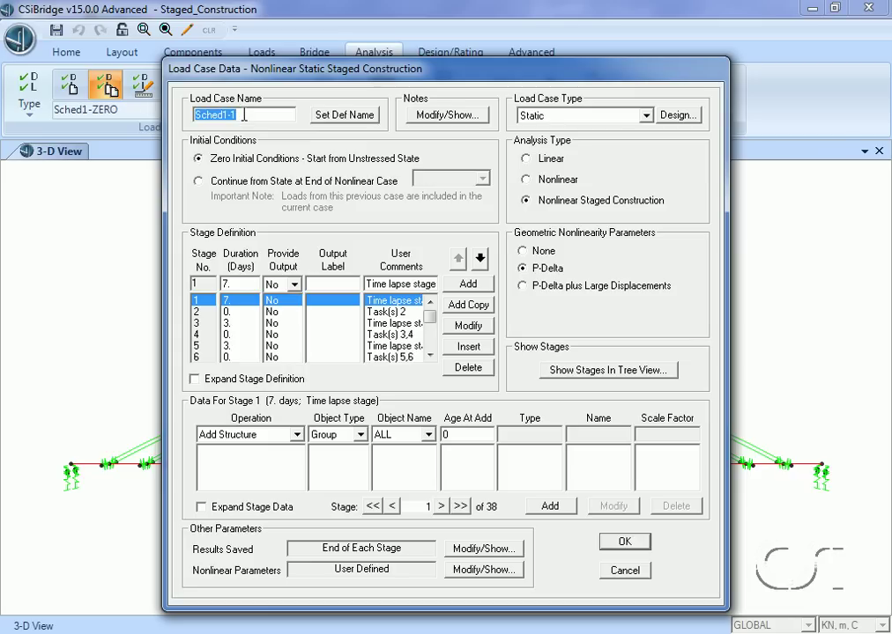
text(BRIDGE)
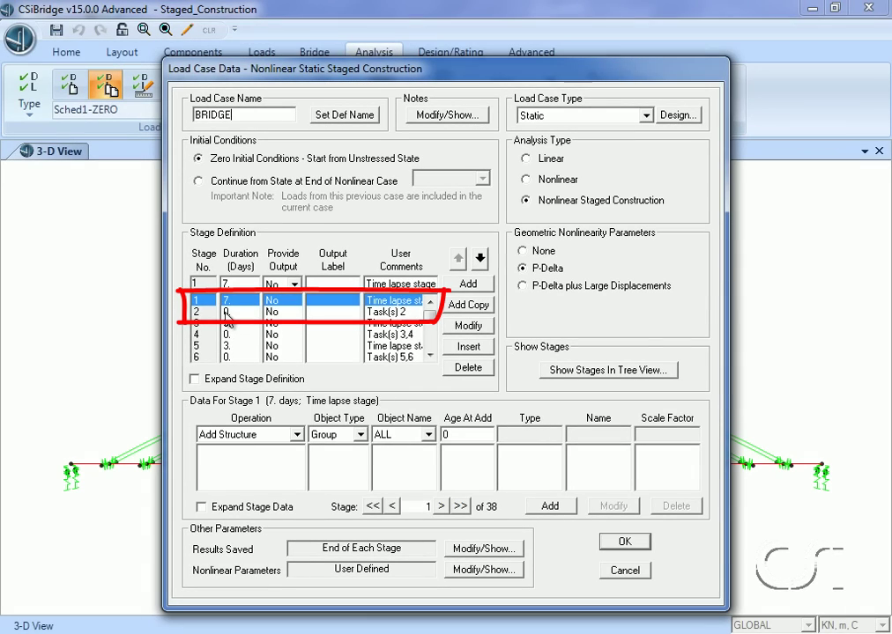
click(226, 312)
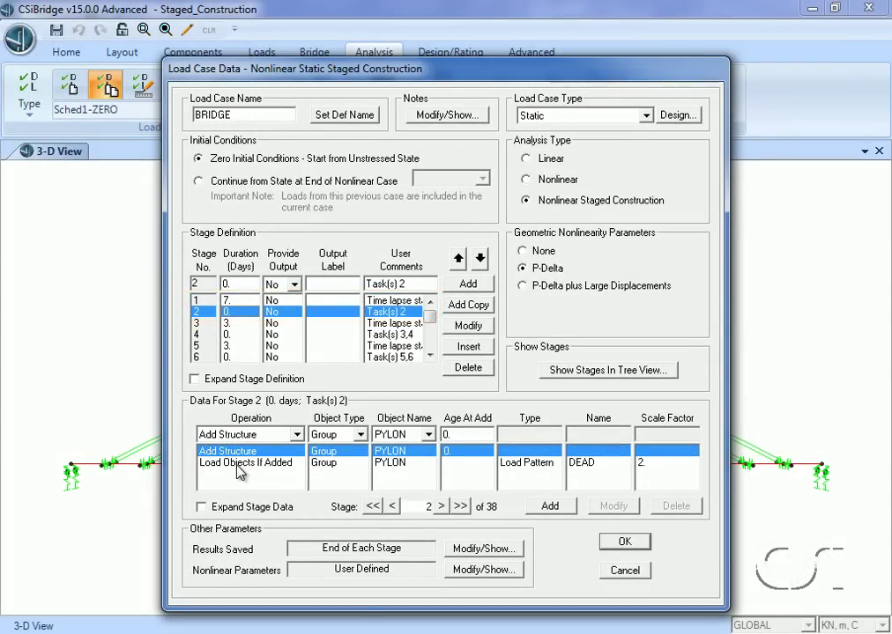
Save BRIDGE results two or more times in each stage, with at least 5 steps for time dependent items, and accept the load case
click(482, 549)
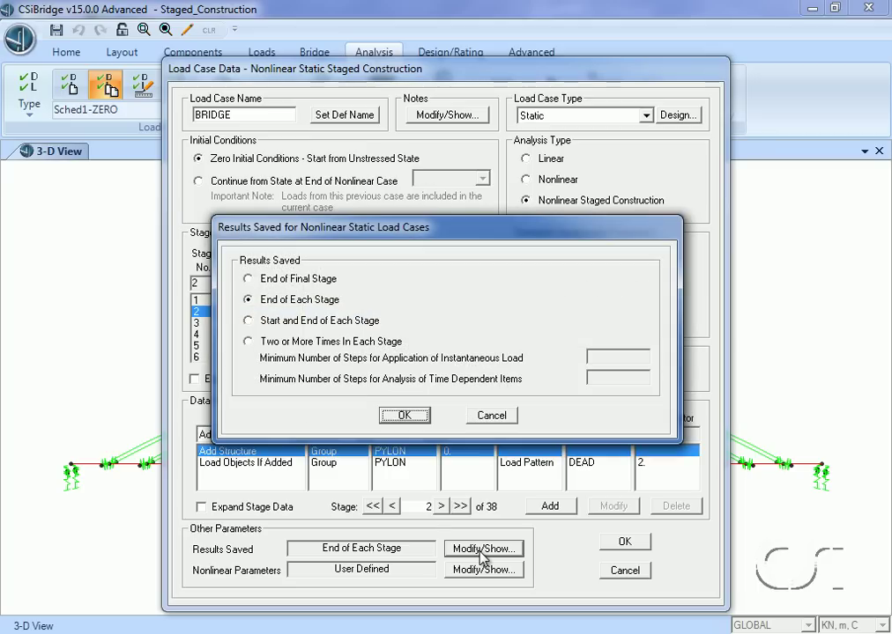
click(248, 342)
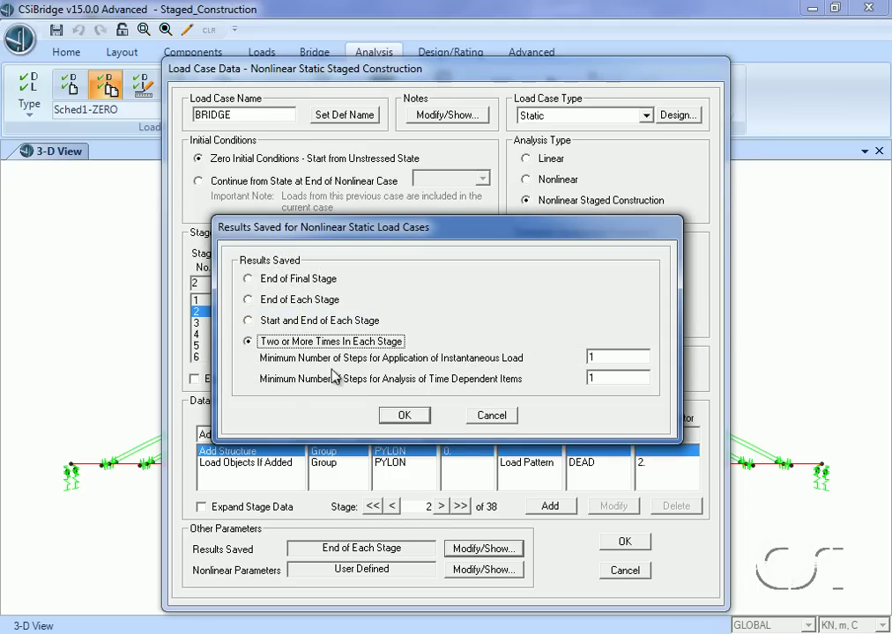
double_click(606, 378)
text(5)
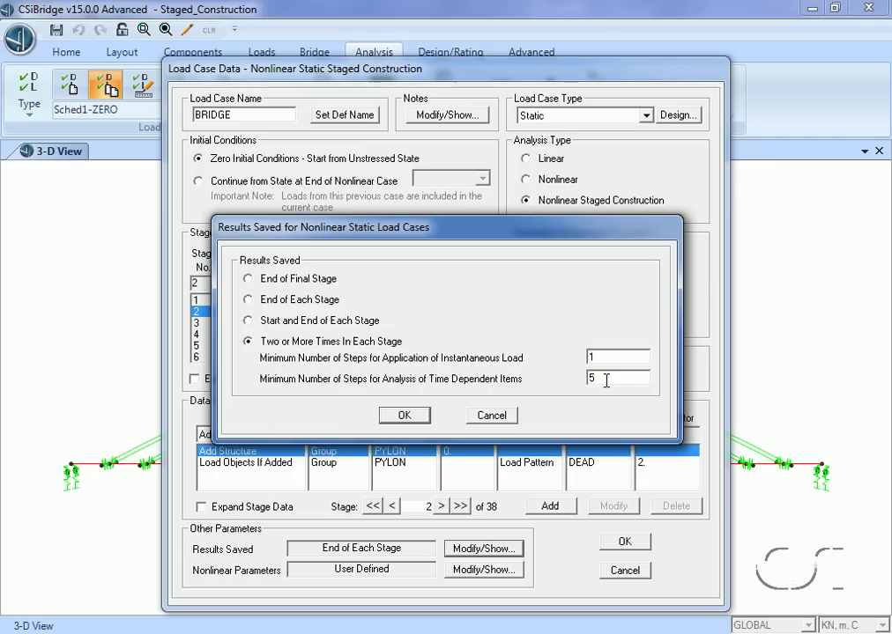
click(405, 416)
click(624, 543)
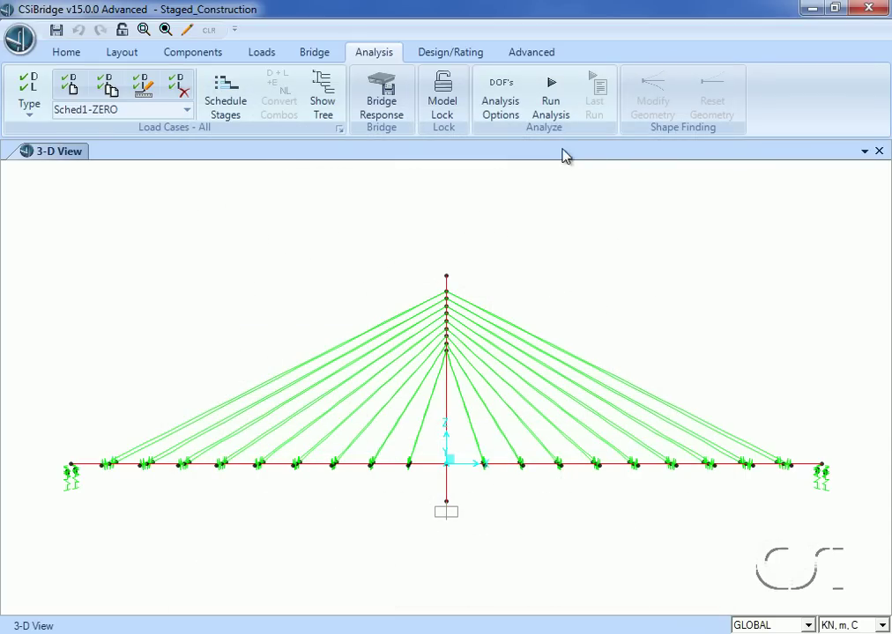
Set Sched1-ZERO to Do Not Run, run the analysis for the BRIDGE case, and close the analysis report
click(552, 105)
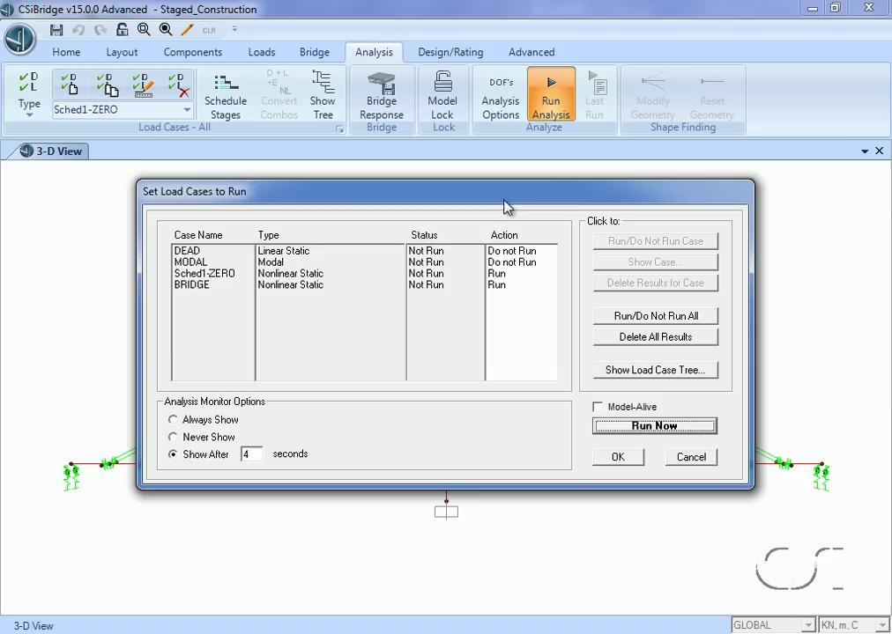
click(498, 274)
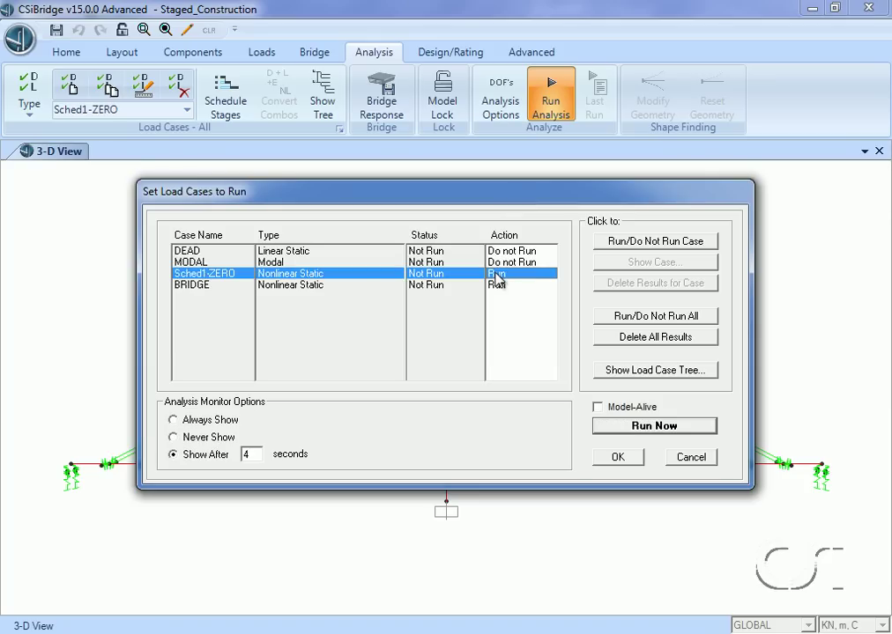
click(615, 243)
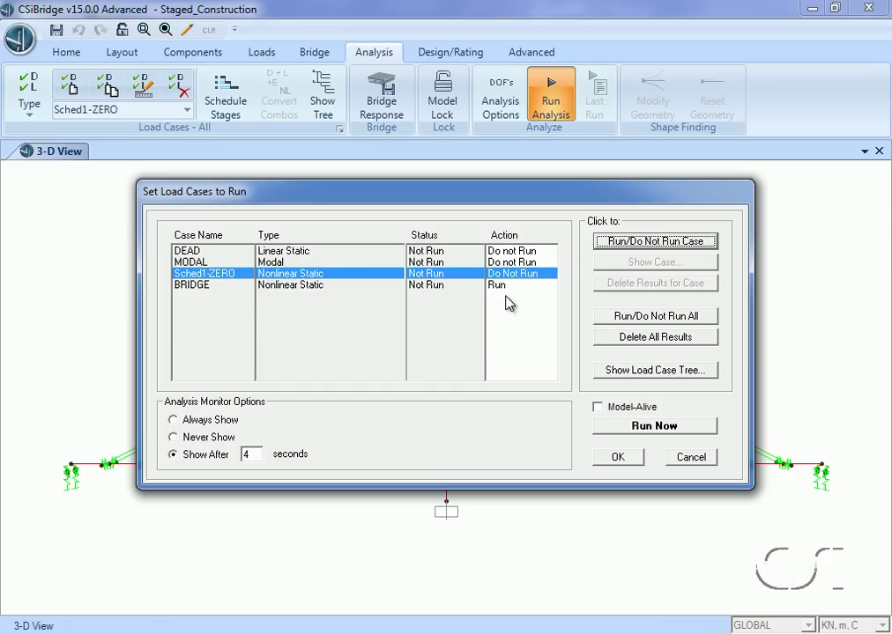
click(644, 438)
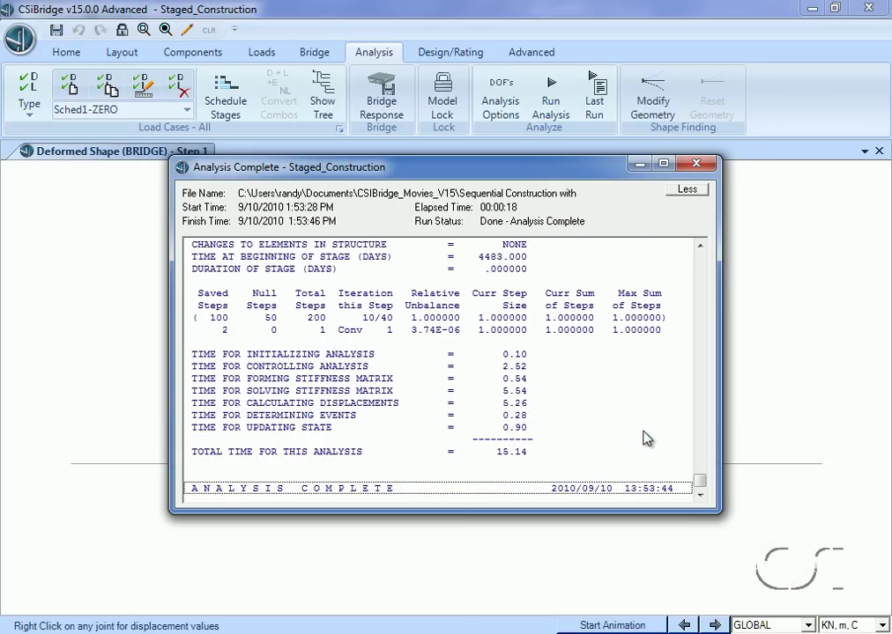
click(695, 166)
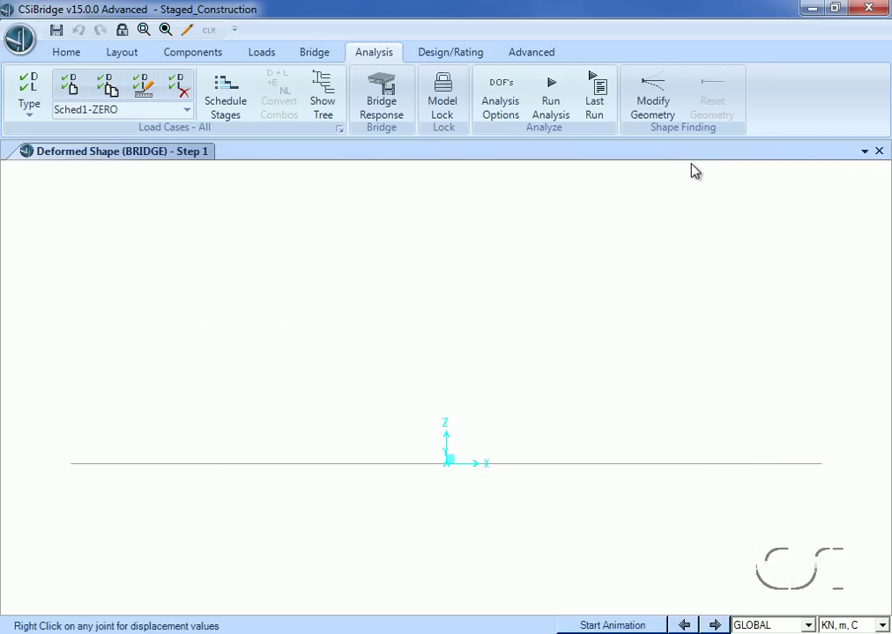
Display the frame Moment 3-3 diagram for load case BRIDGE at step 60
click(65, 53)
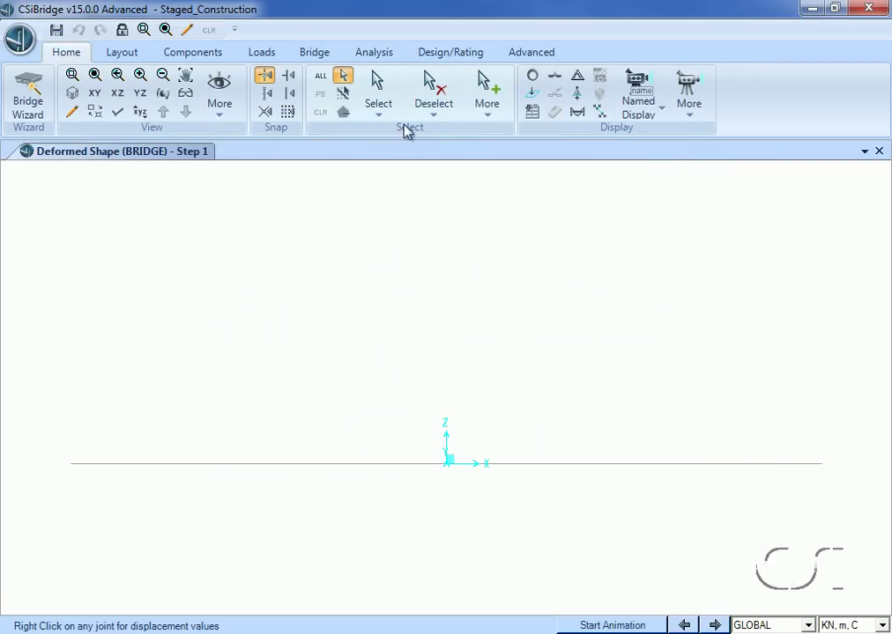
click(577, 113)
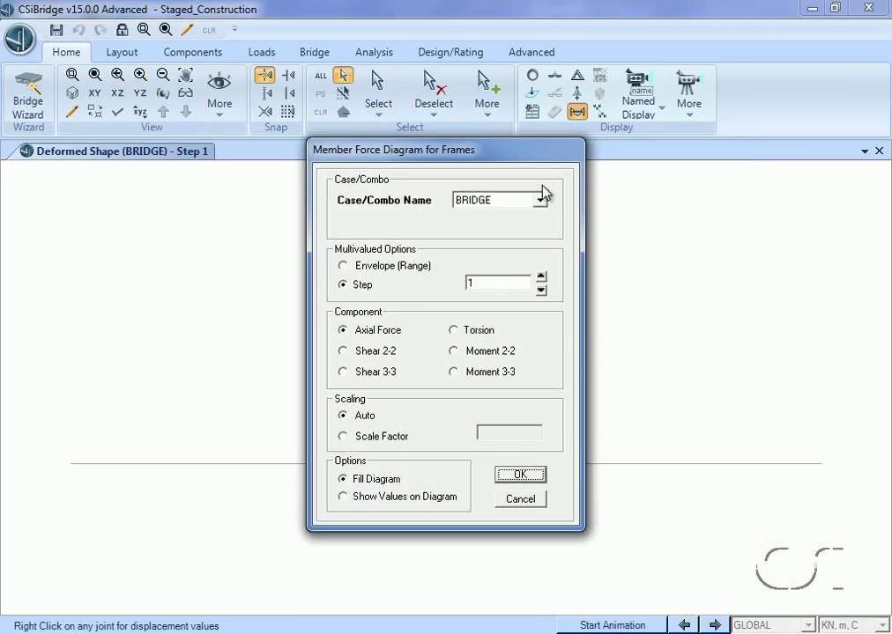
double_click(522, 284)
text(60)
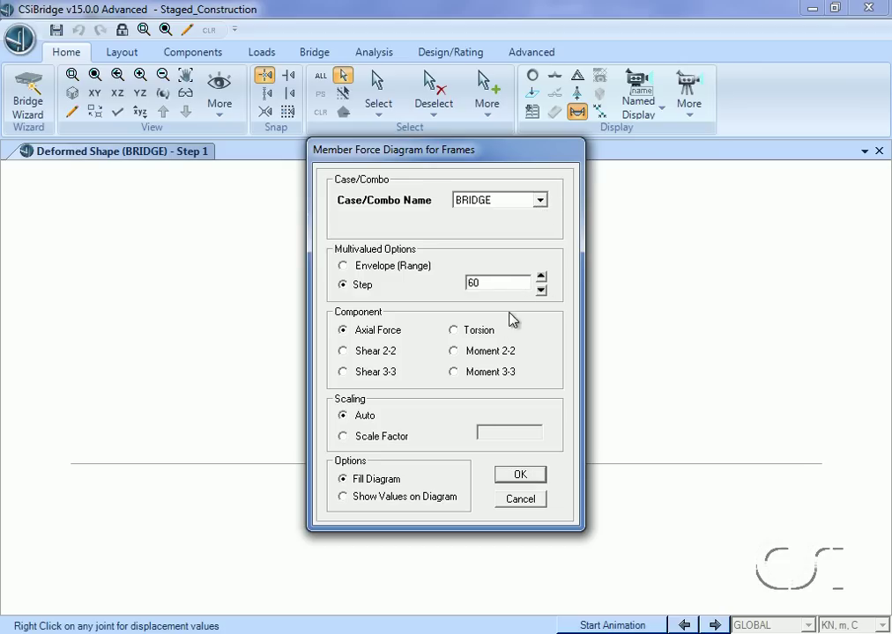
click(457, 374)
click(519, 476)
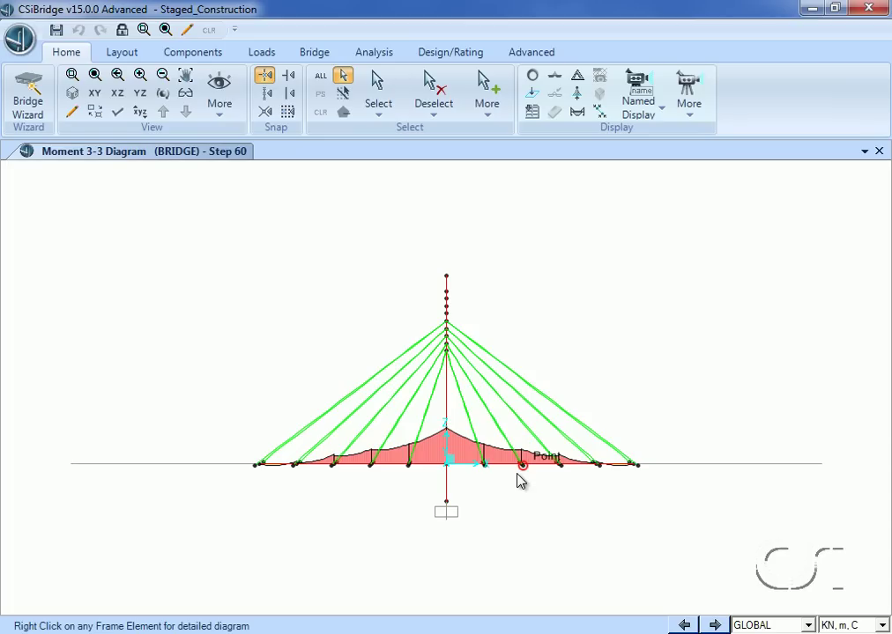
Create a multi-step animation video named Staged_Construction for BRIDGE steps 0 to 170, using Full Frames (Uncompressed)
click(19, 41)
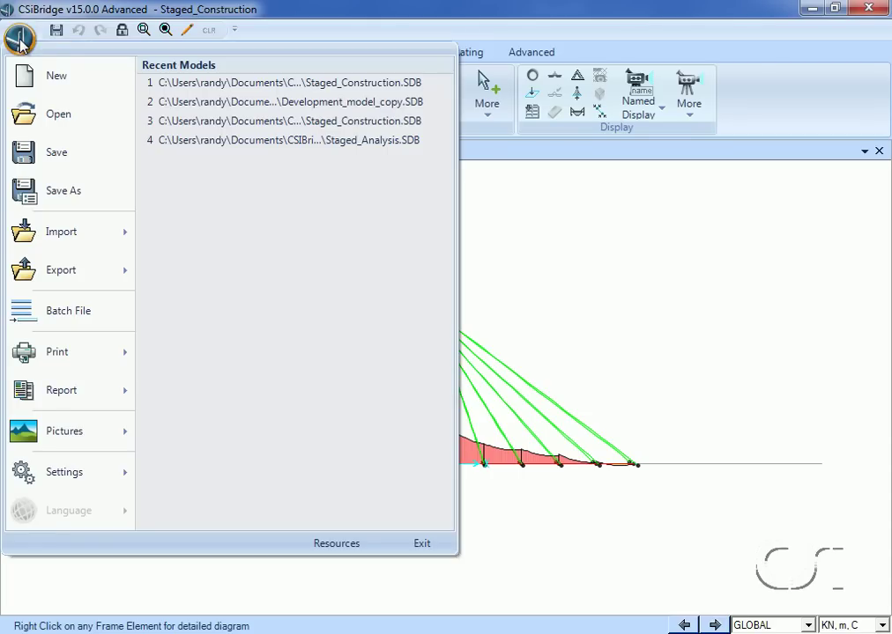
mouse_move(70, 433)
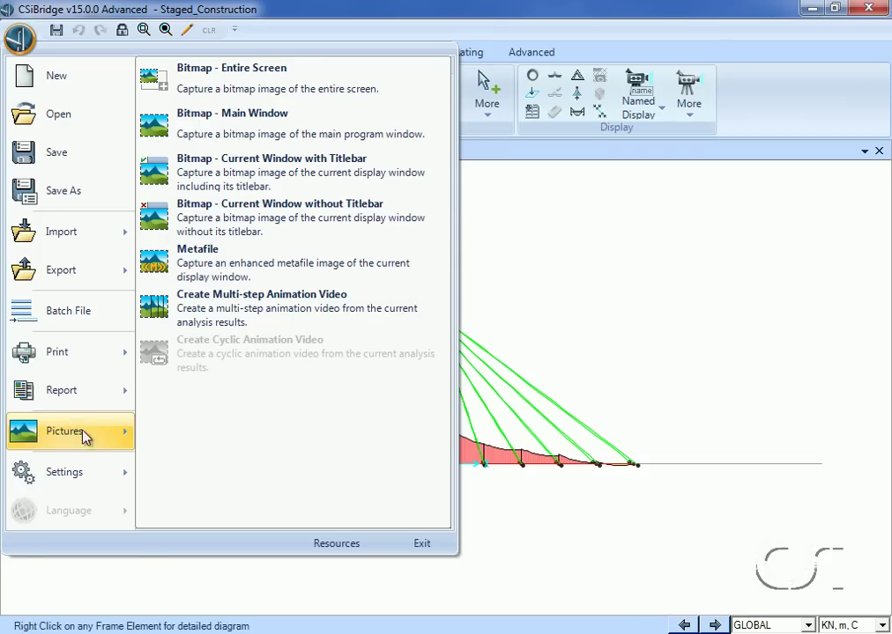
click(335, 302)
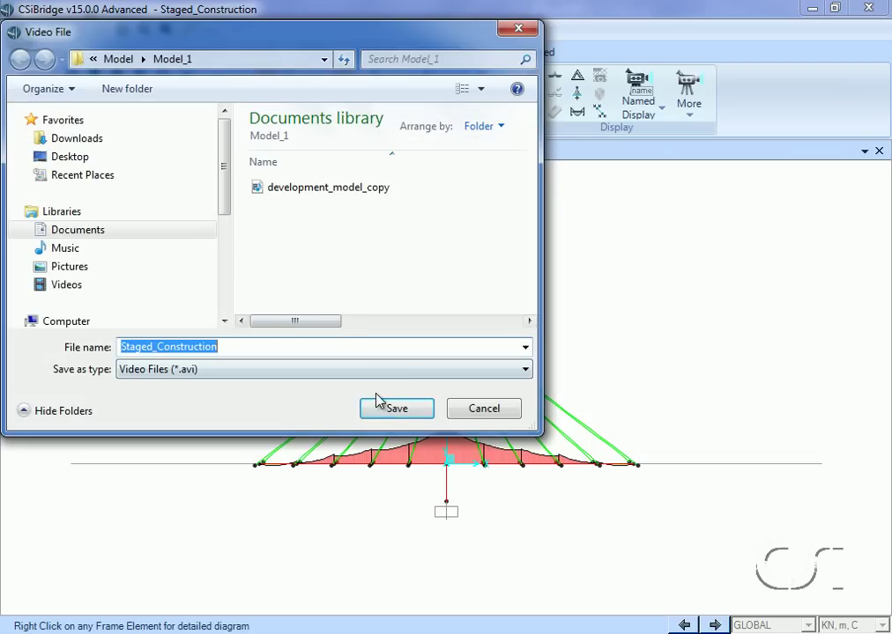
click(395, 409)
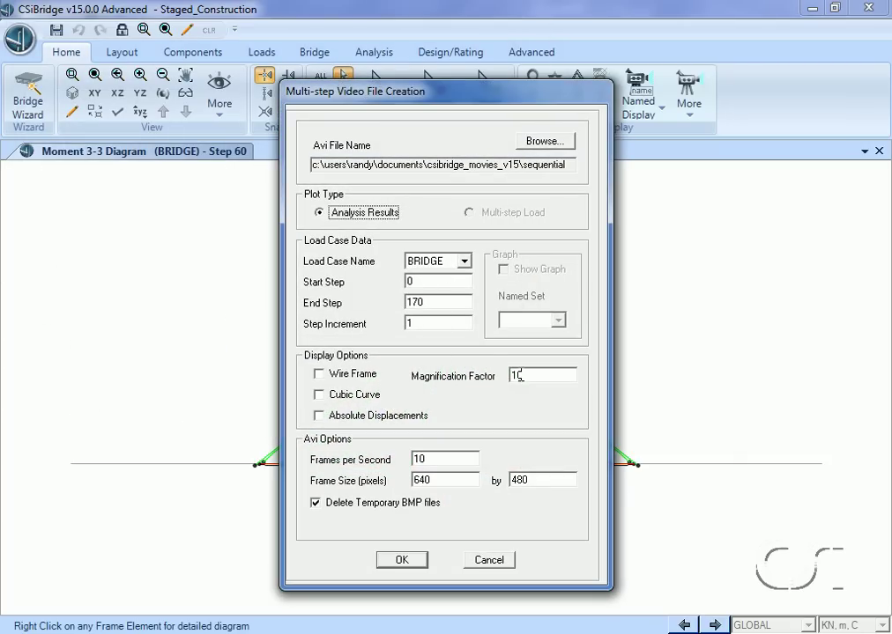
click(401, 561)
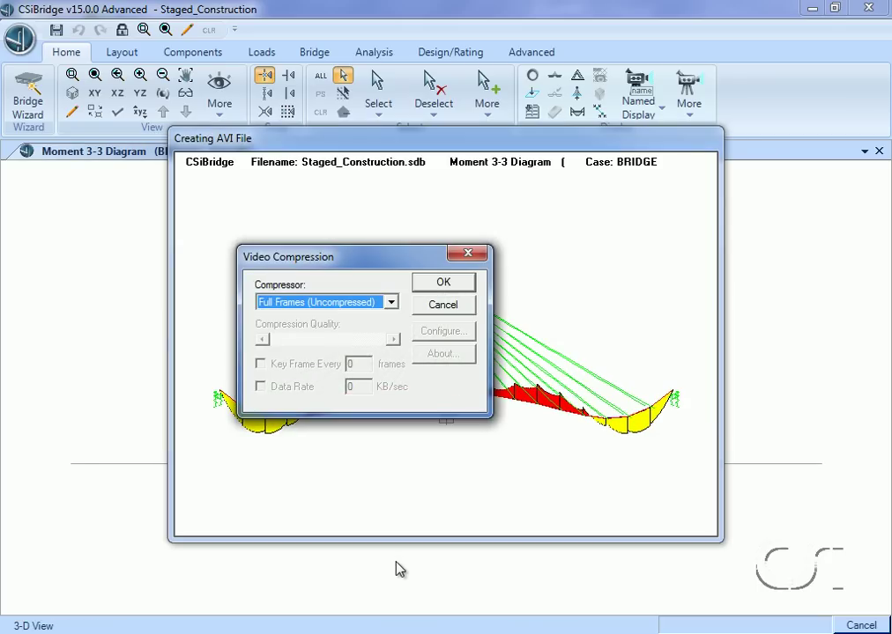
click(443, 282)
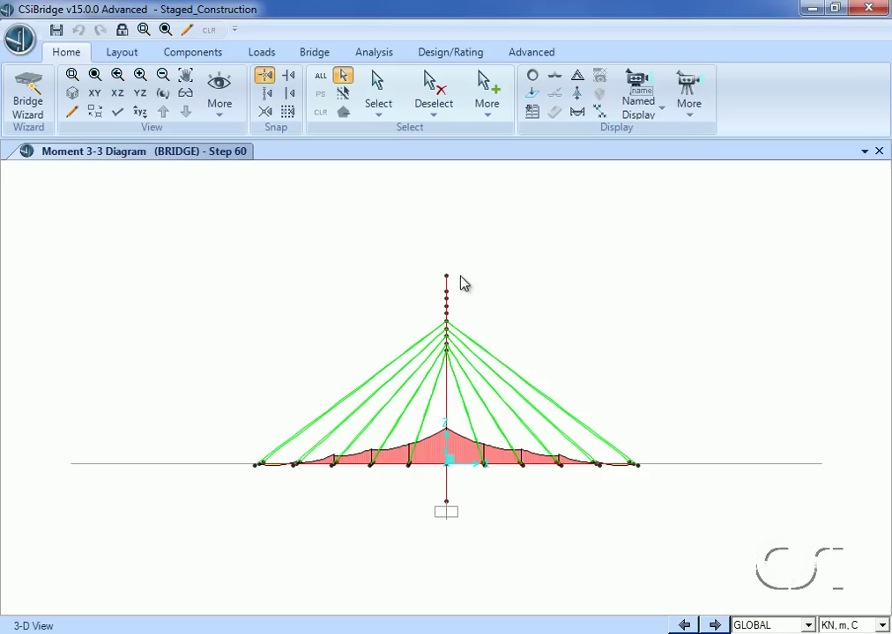
Show the undeformed bridge model and open the plot function display definition
click(534, 77)
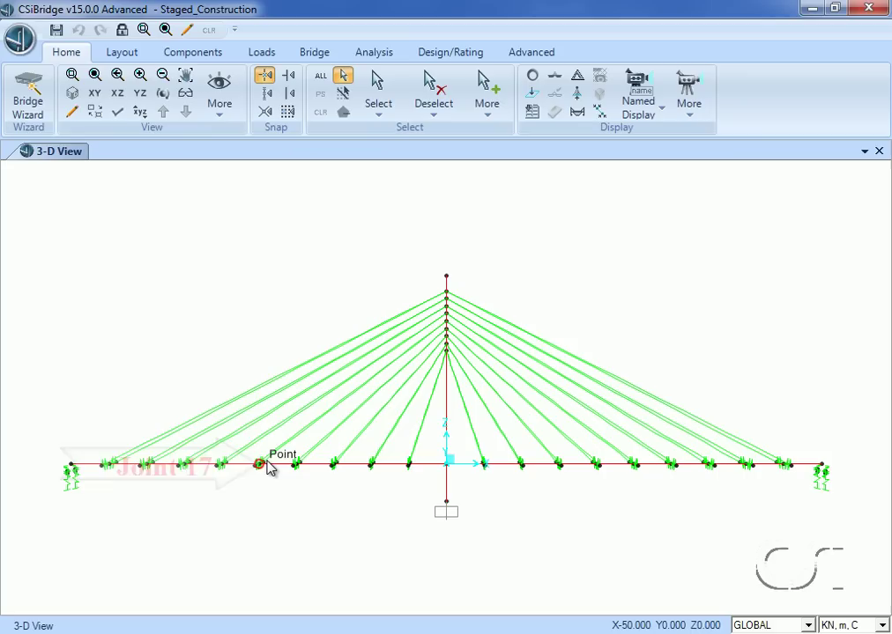
click(690, 105)
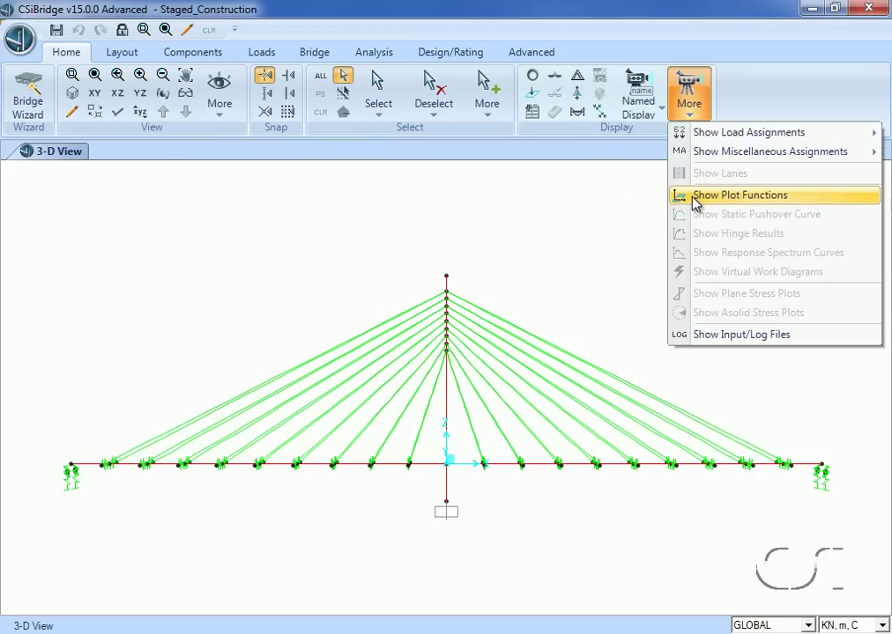
click(730, 195)
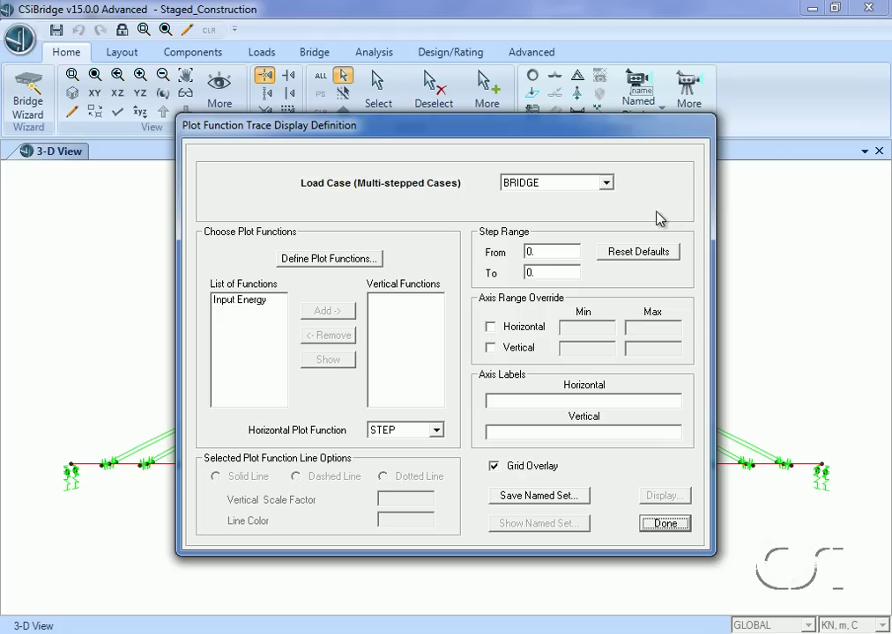
Define a joint displacement plot function for joint 17 and accept the plot functions list
click(364, 262)
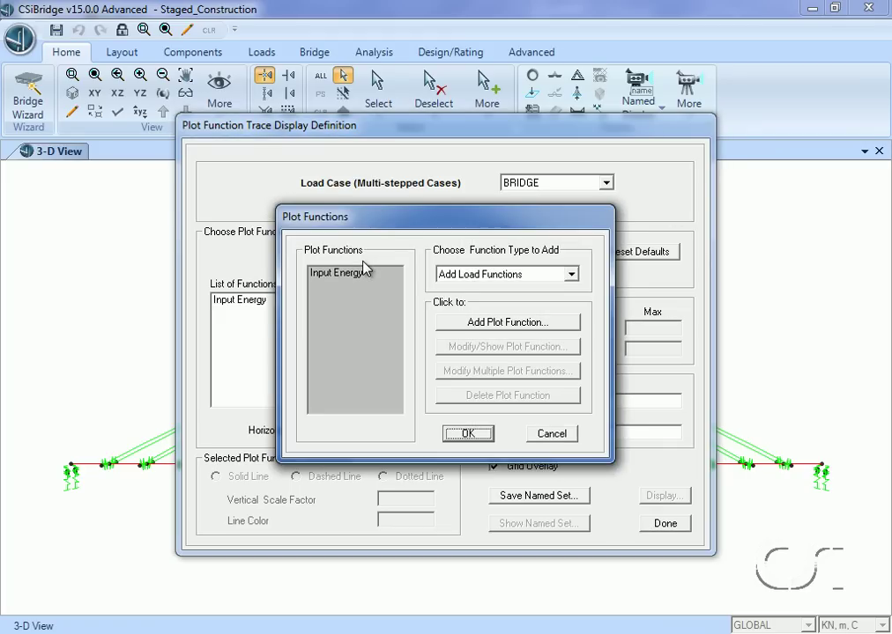
click(454, 275)
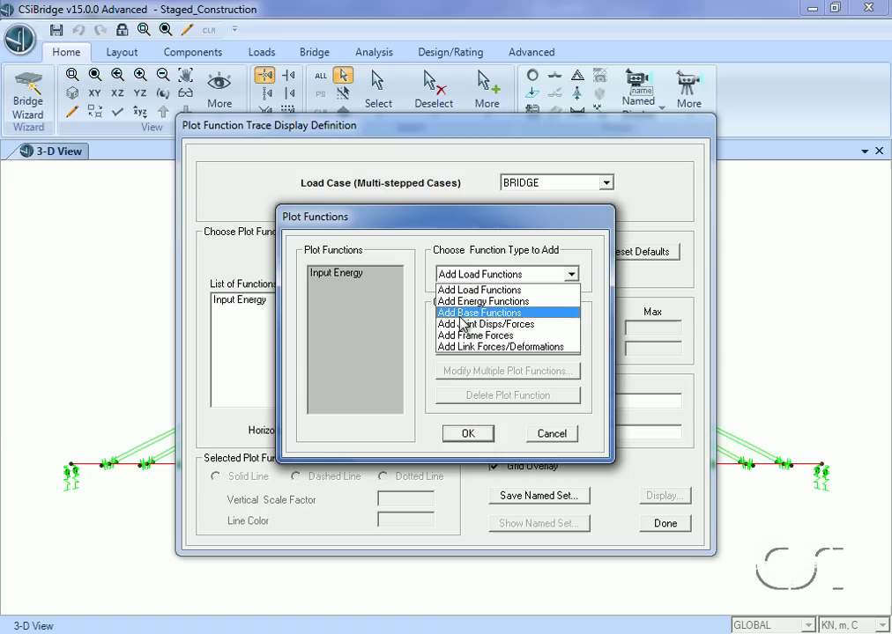
click(533, 324)
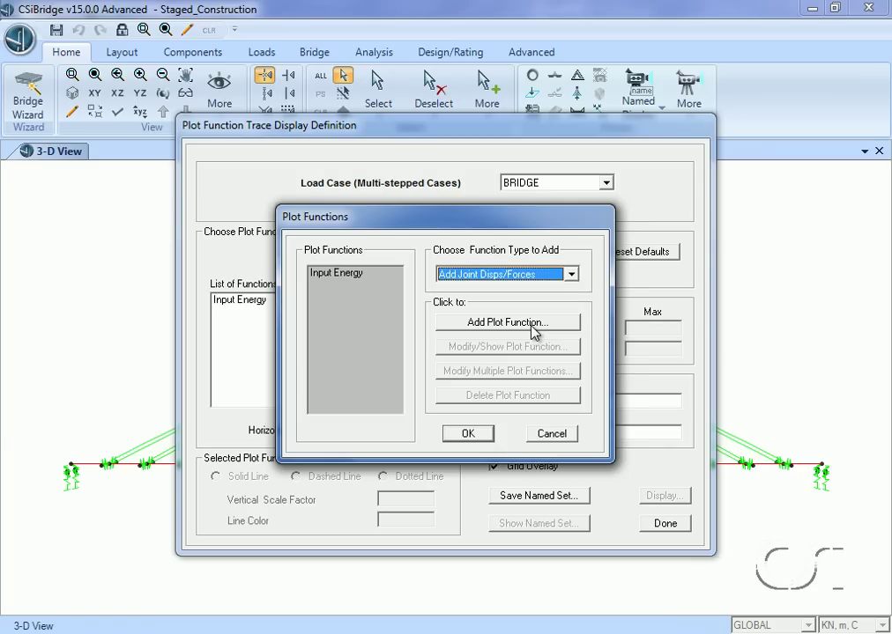
click(534, 326)
click(524, 278)
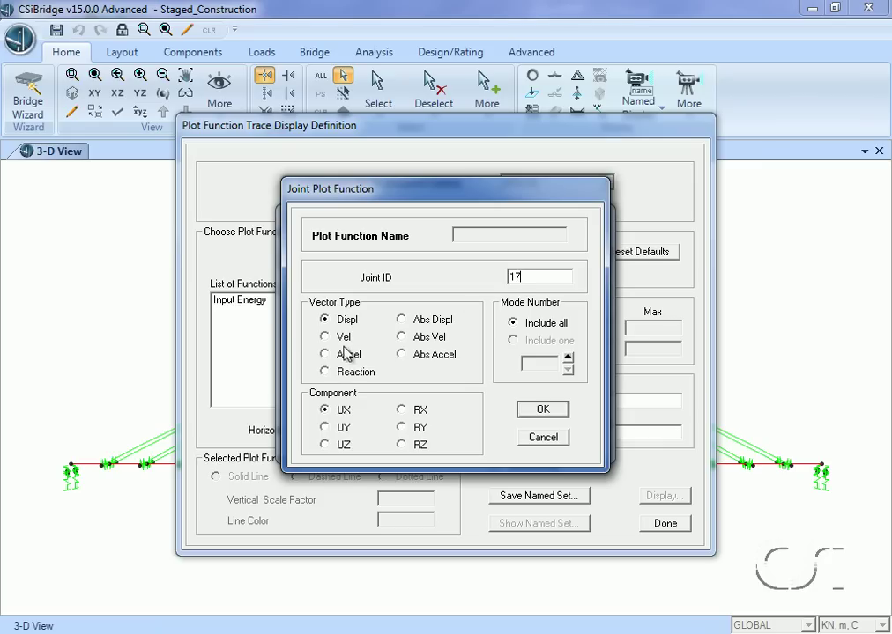
click(542, 411)
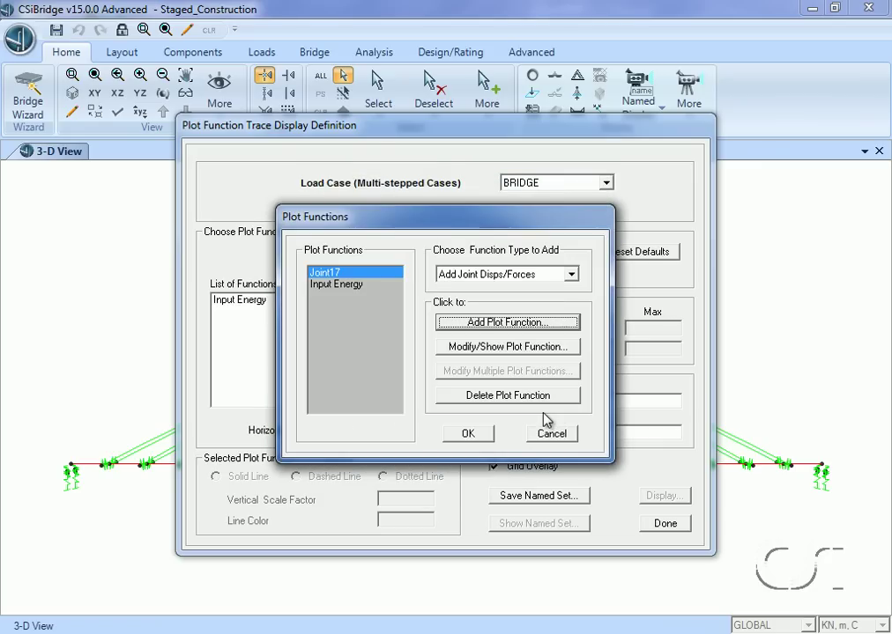
click(468, 433)
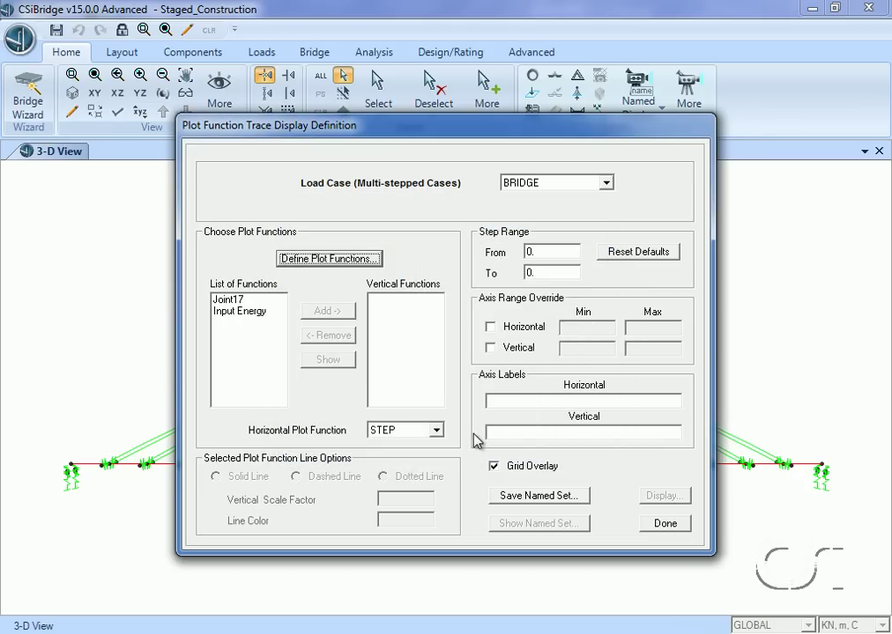
Plot the Joint17 function vertically against TIME for load case BRIDGE, overriding the horizontal axis maximum with 300
click(242, 302)
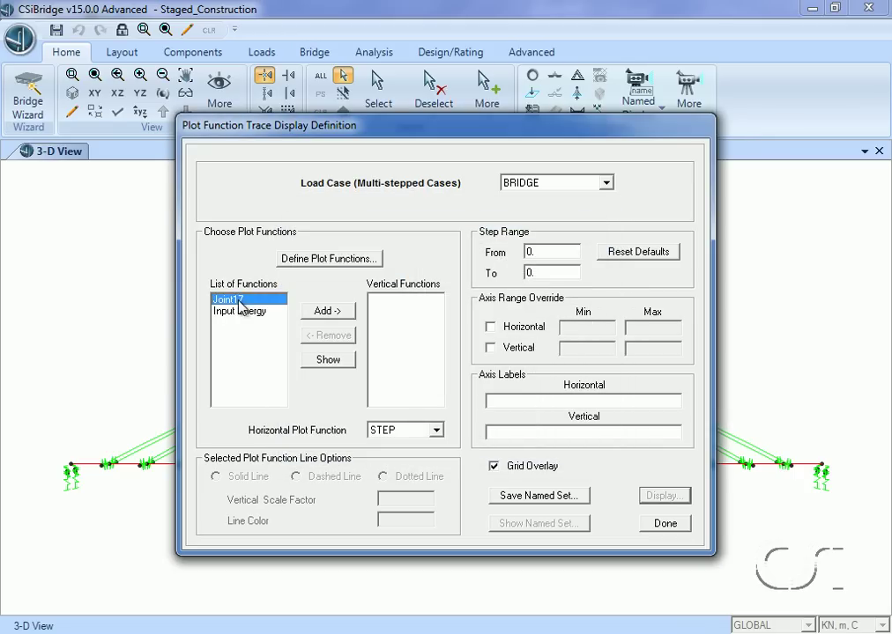
click(339, 315)
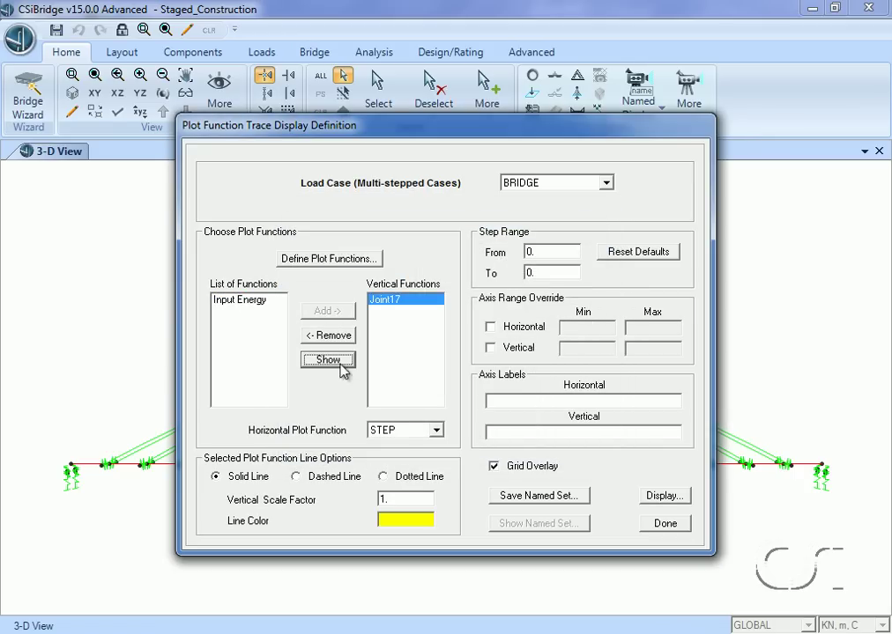
click(435, 431)
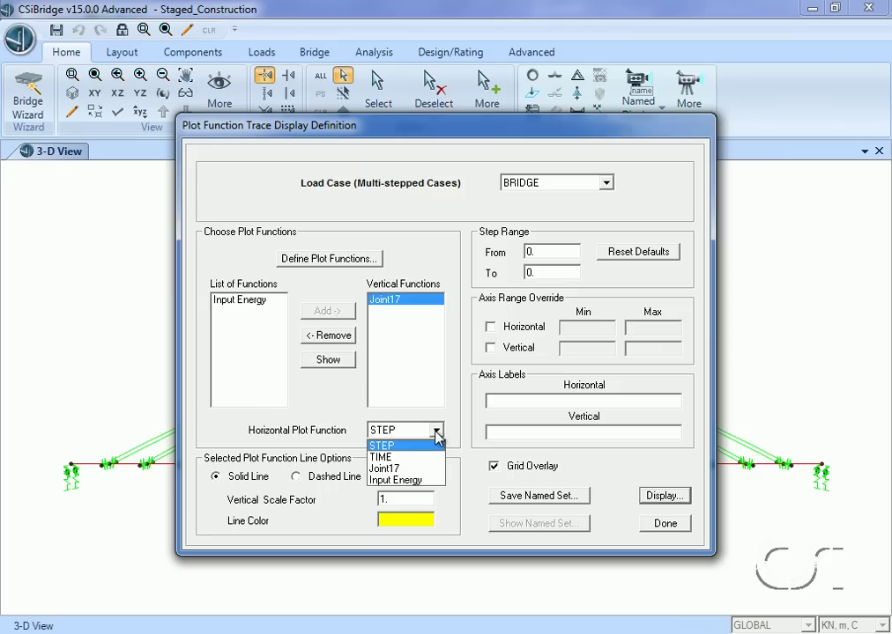
click(379, 457)
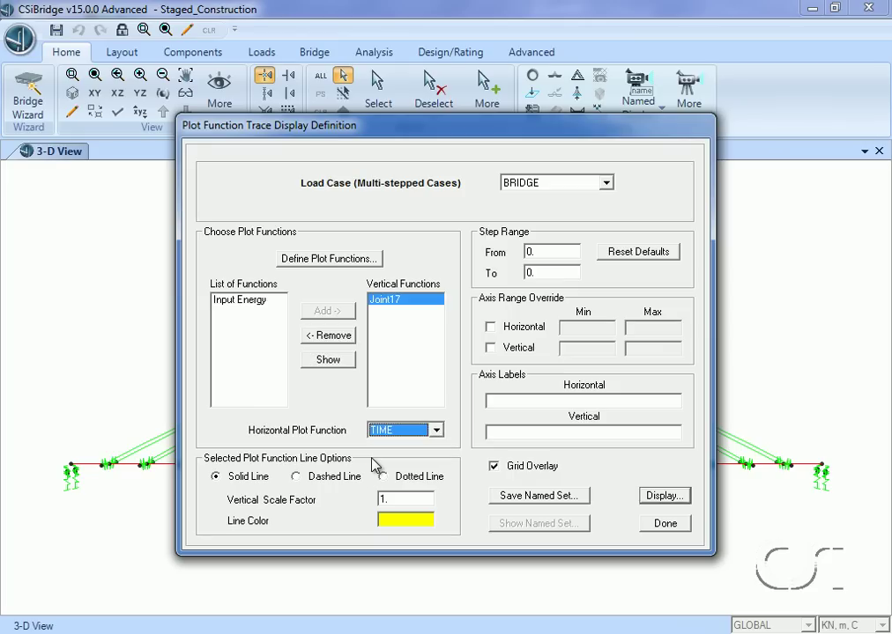
click(490, 326)
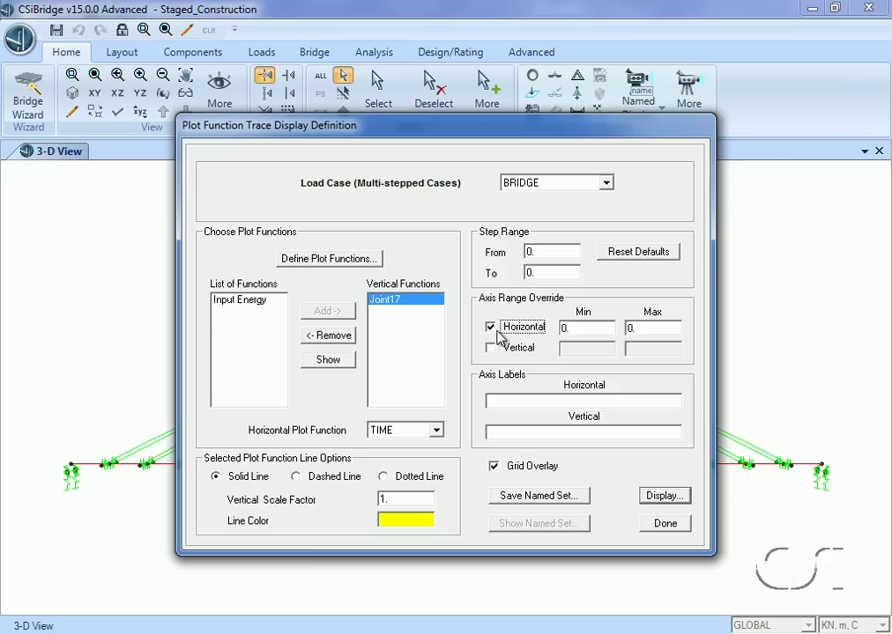
double_click(632, 328)
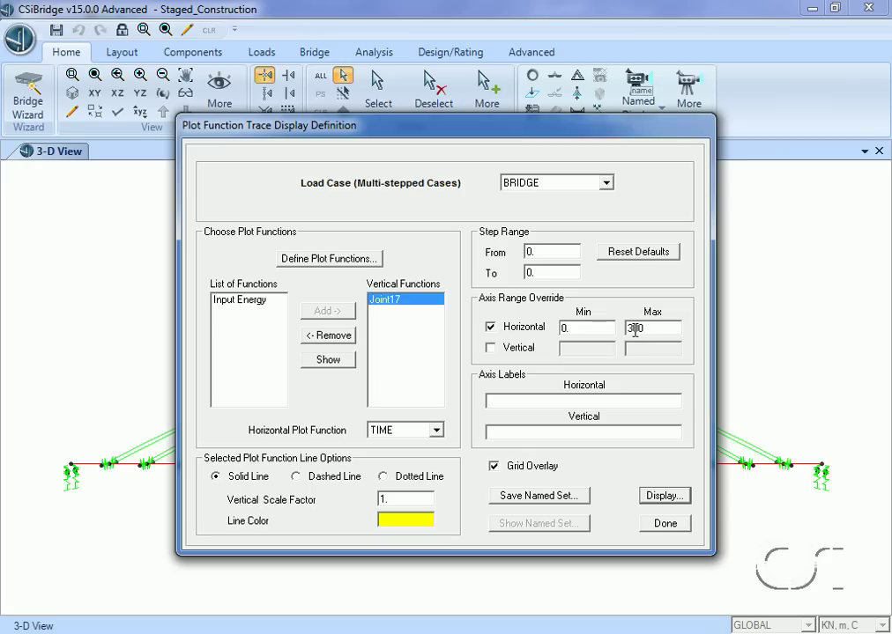
text(300)
click(663, 496)
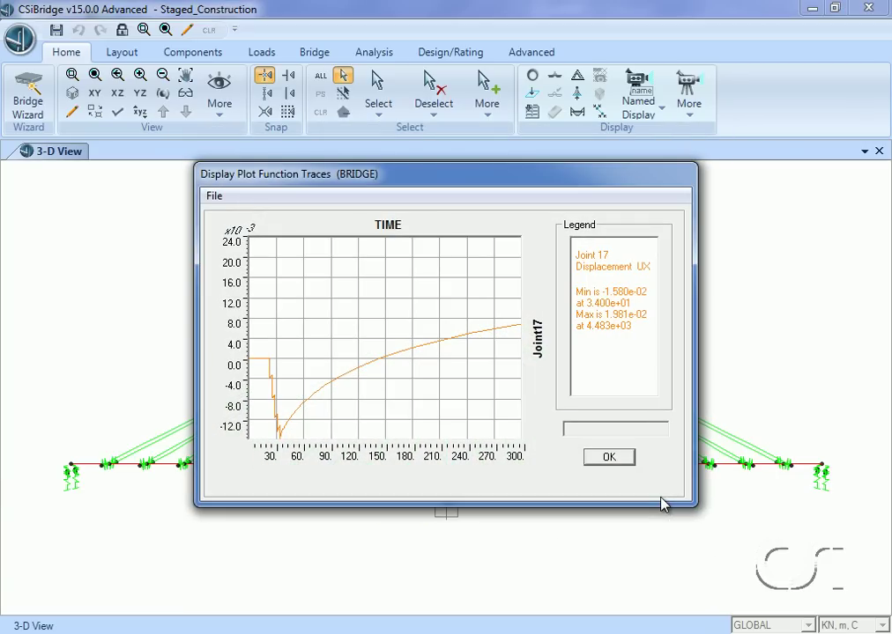
Close the joint 17 plot, remove Joint17 from the vertical functions and finish the plot definition
click(609, 458)
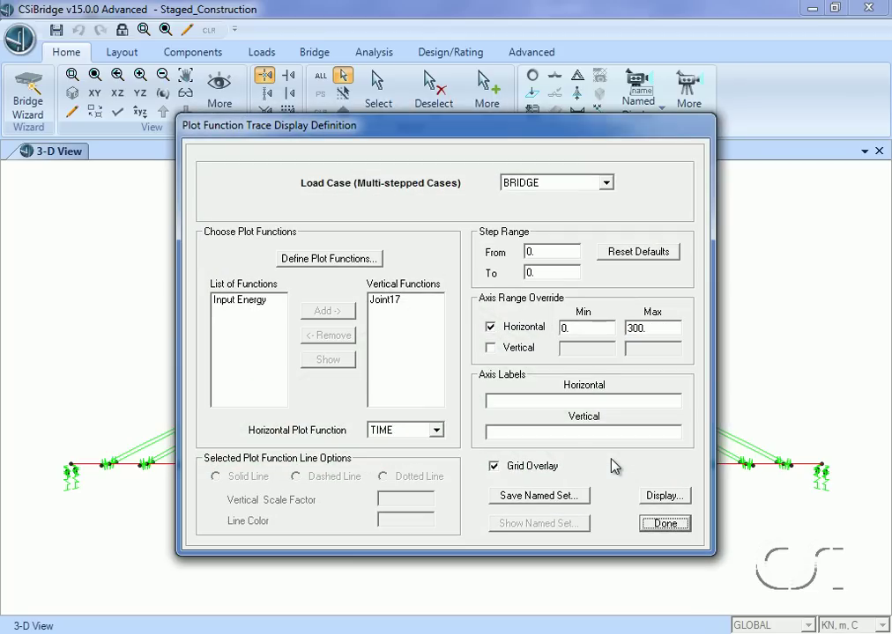
click(393, 303)
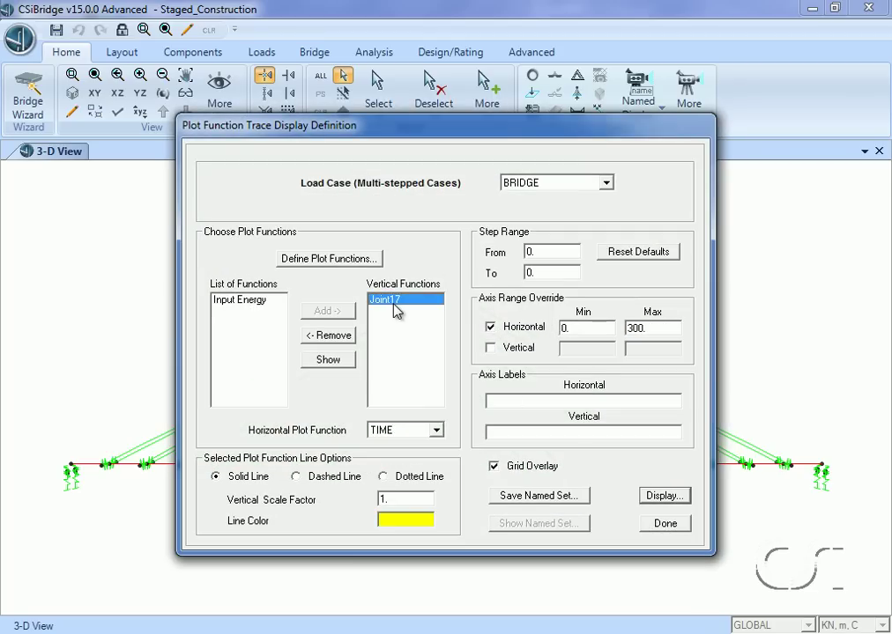
click(342, 336)
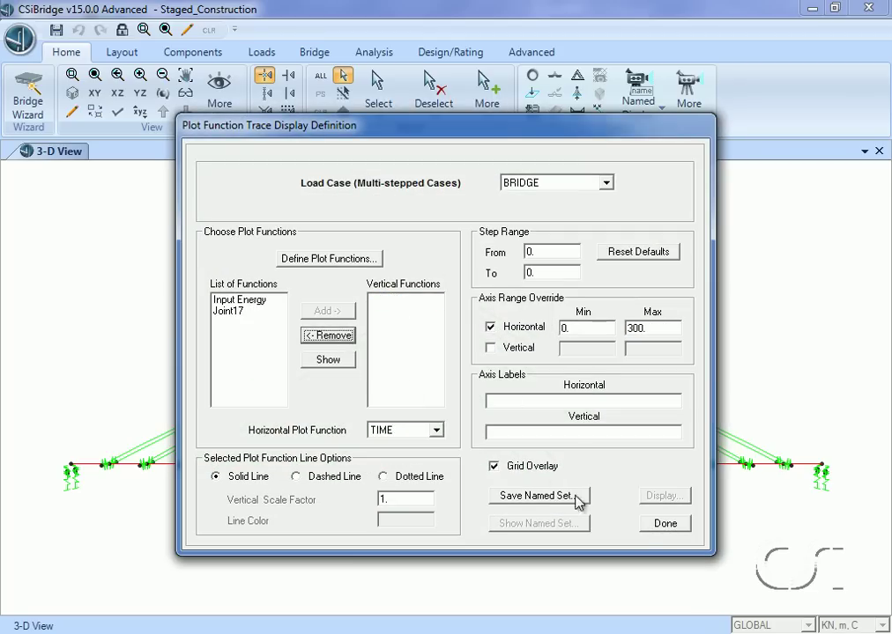
click(666, 525)
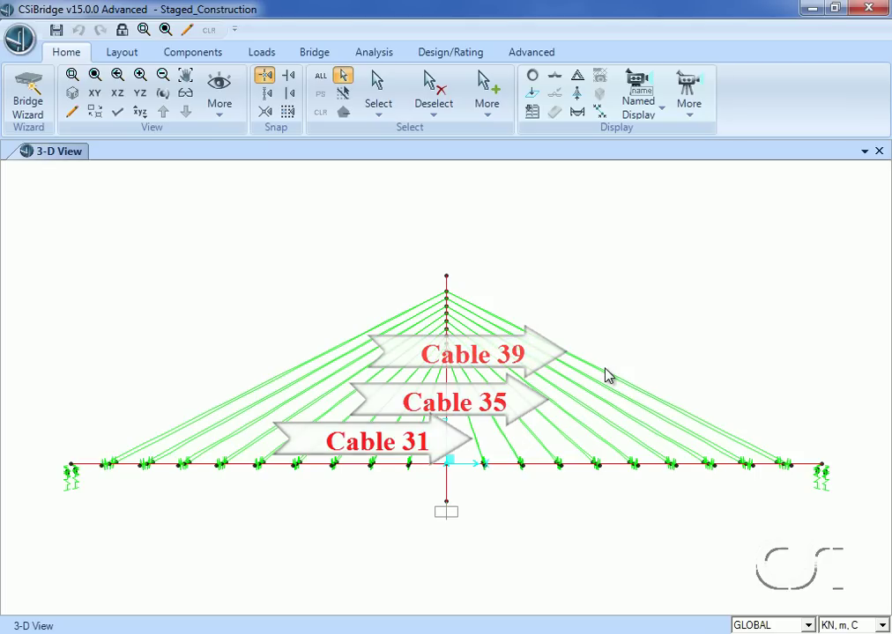
Define a frame force plot function for the axial force in element 31 at relative distance 0
click(689, 105)
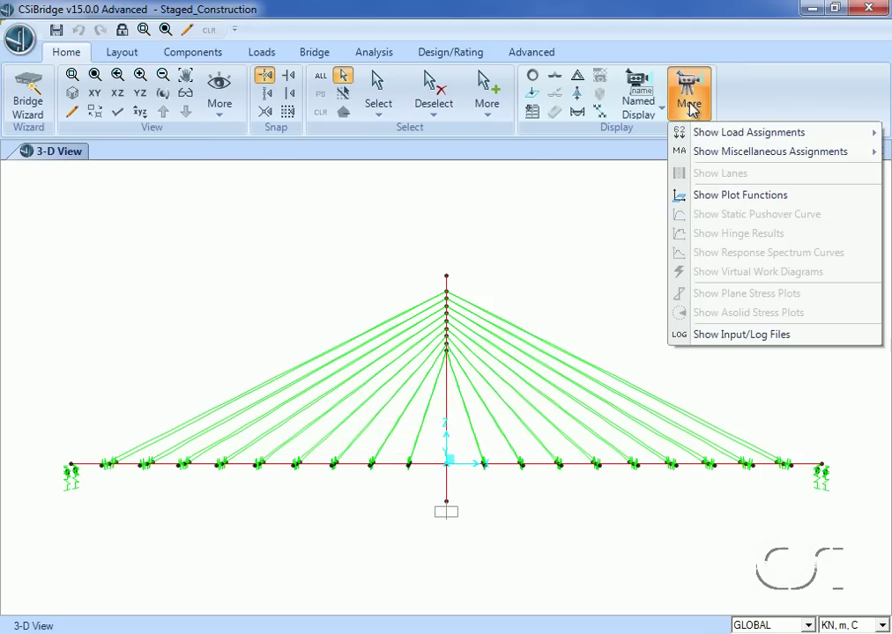
click(701, 196)
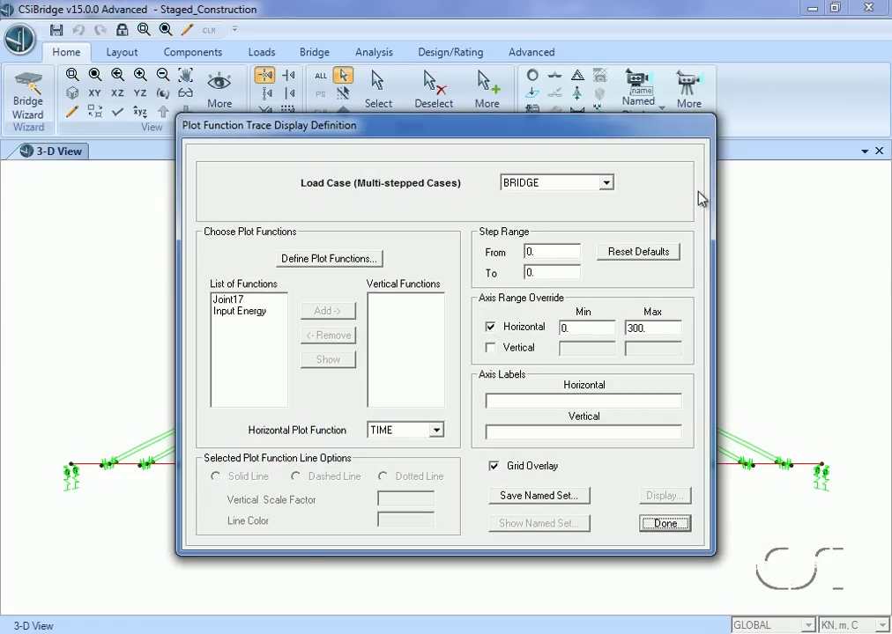
click(375, 261)
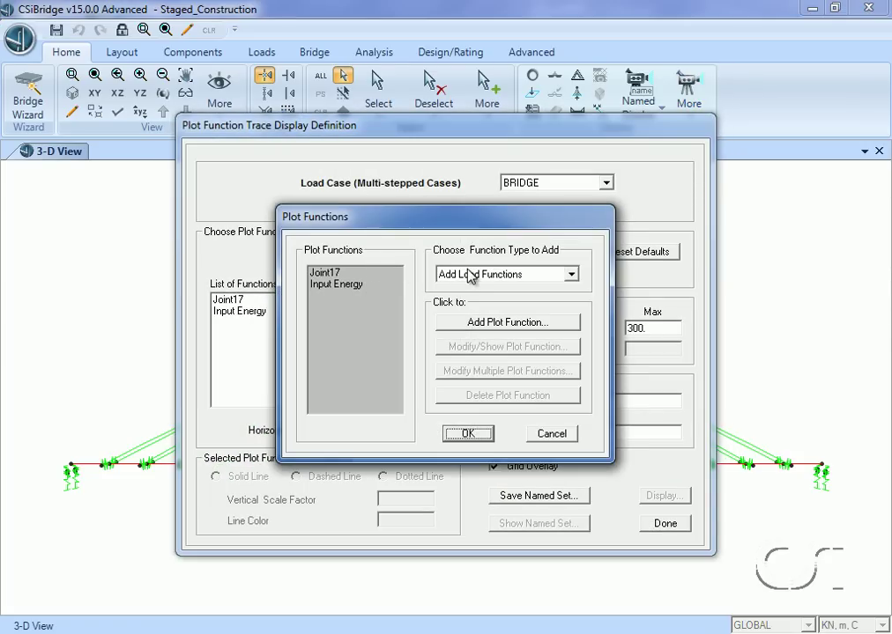
click(470, 276)
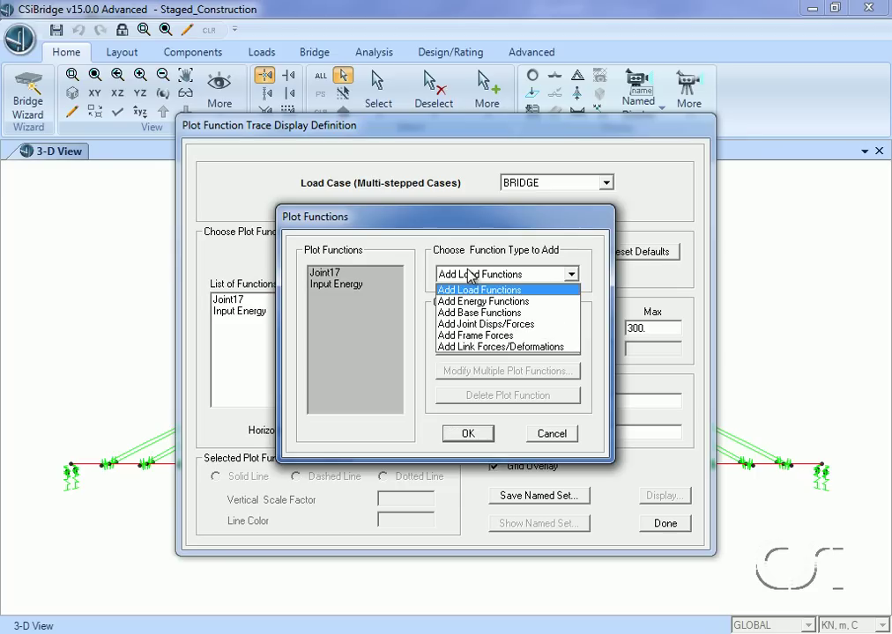
click(481, 336)
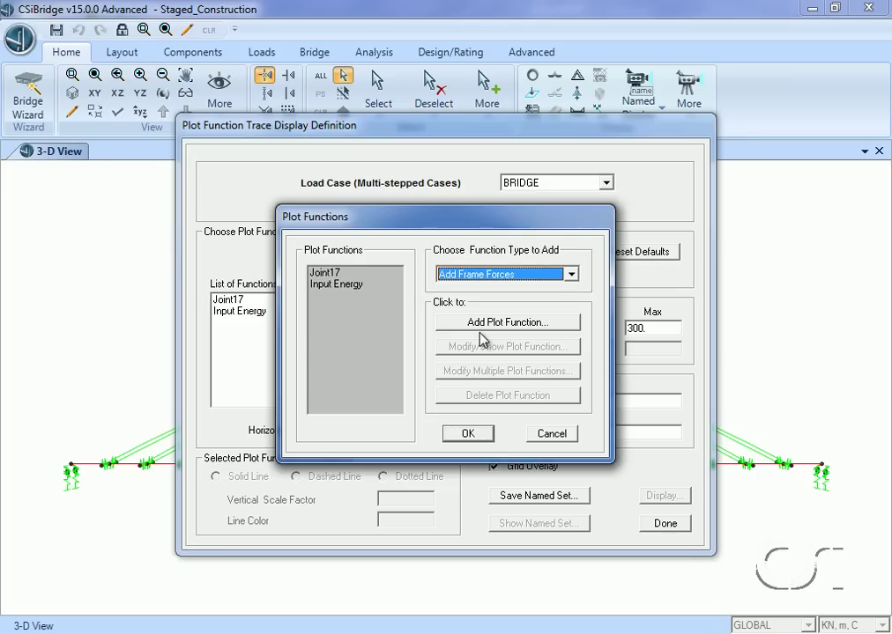
click(500, 322)
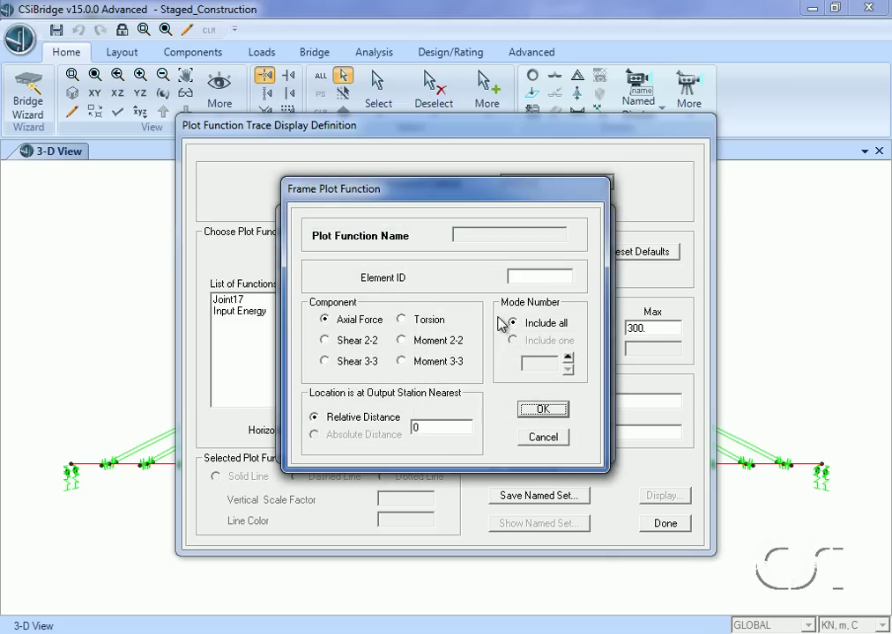
click(525, 281)
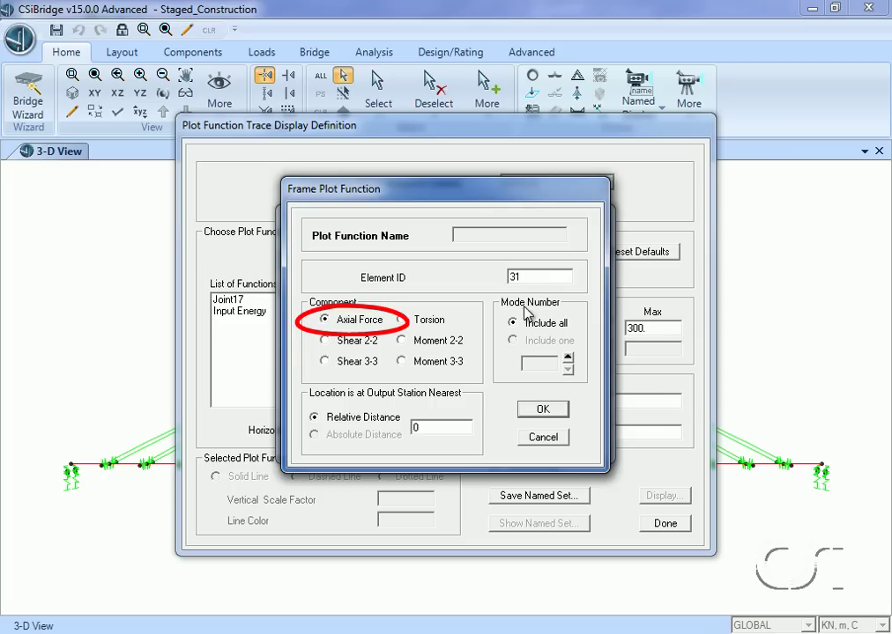
click(543, 409)
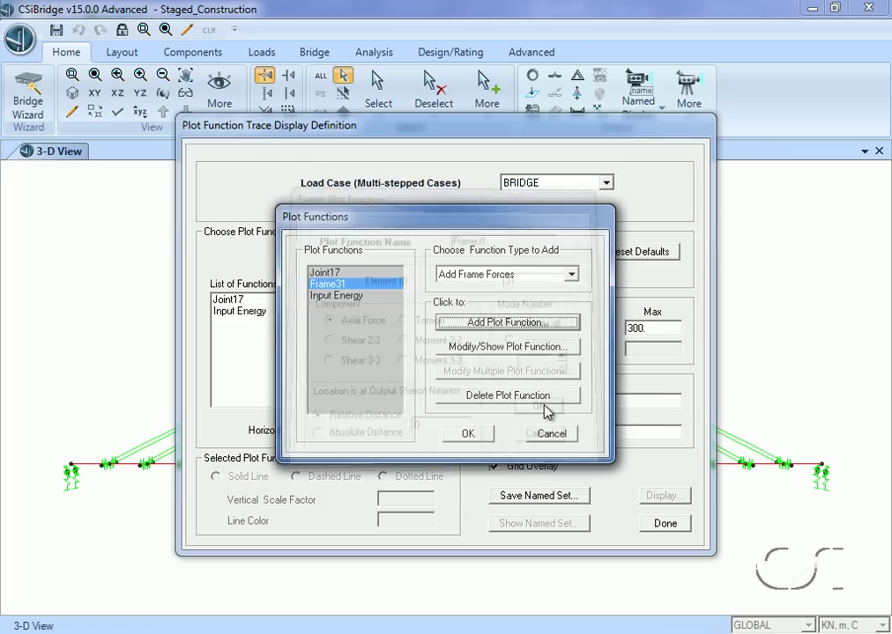
Add a frame plot function for the axial force in element 35
click(527, 329)
click(535, 278)
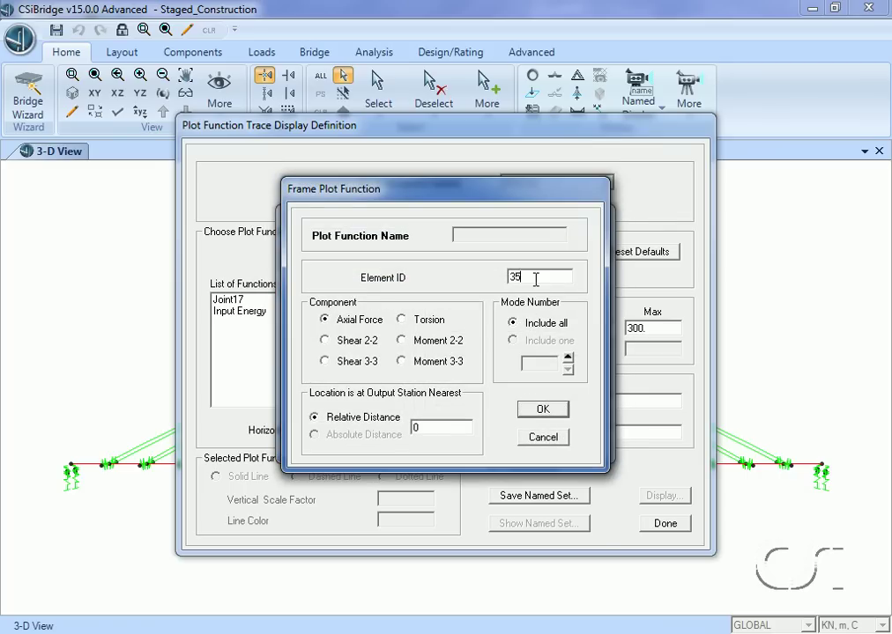
text(35)
click(543, 409)
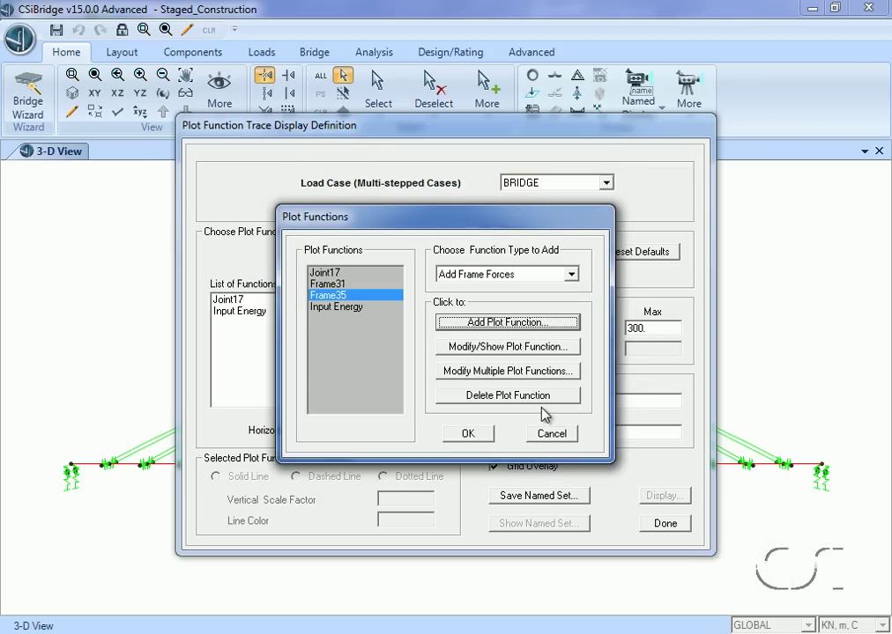
Add a frame plot function for the axial force in element 39 and accept the plot functions list
click(530, 323)
click(531, 278)
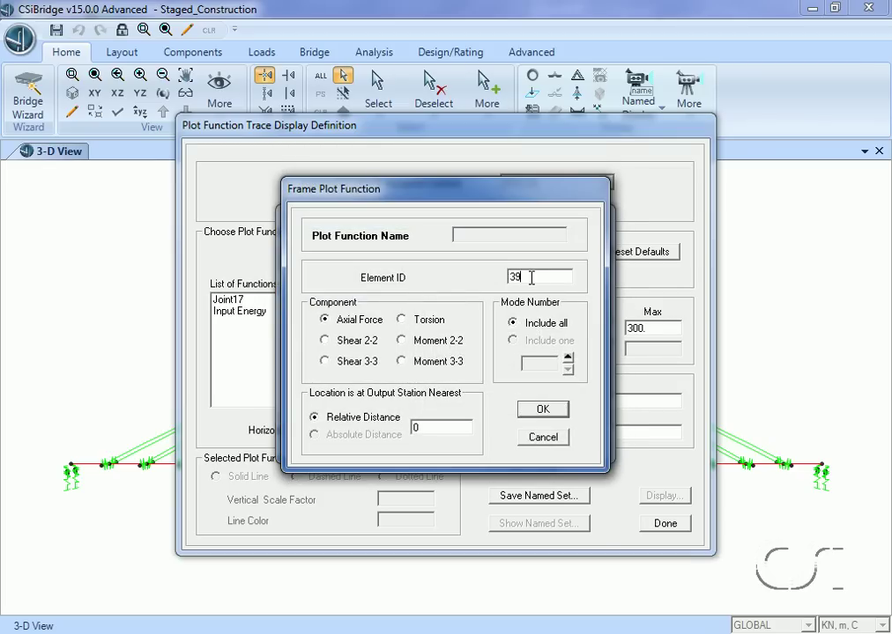
text(39)
click(542, 409)
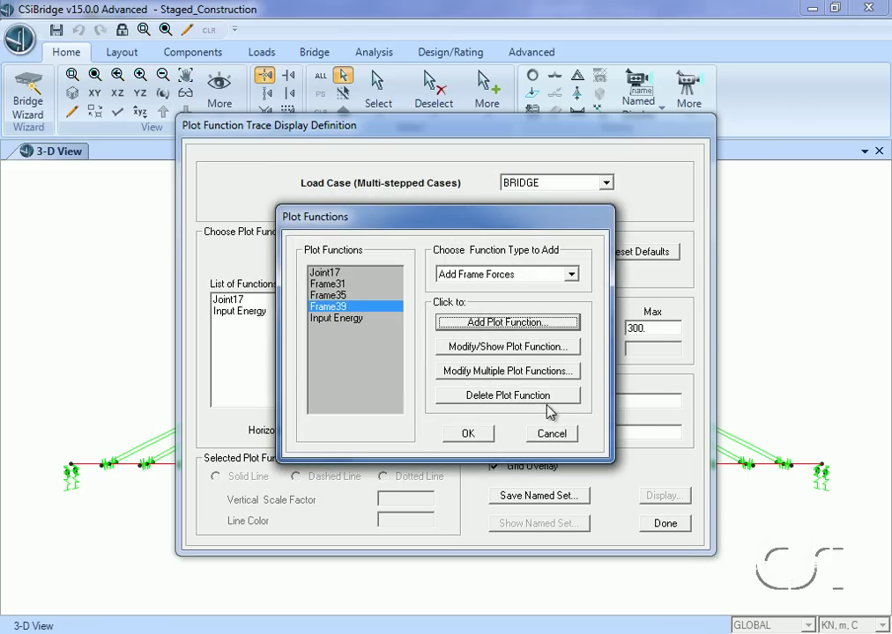
click(469, 433)
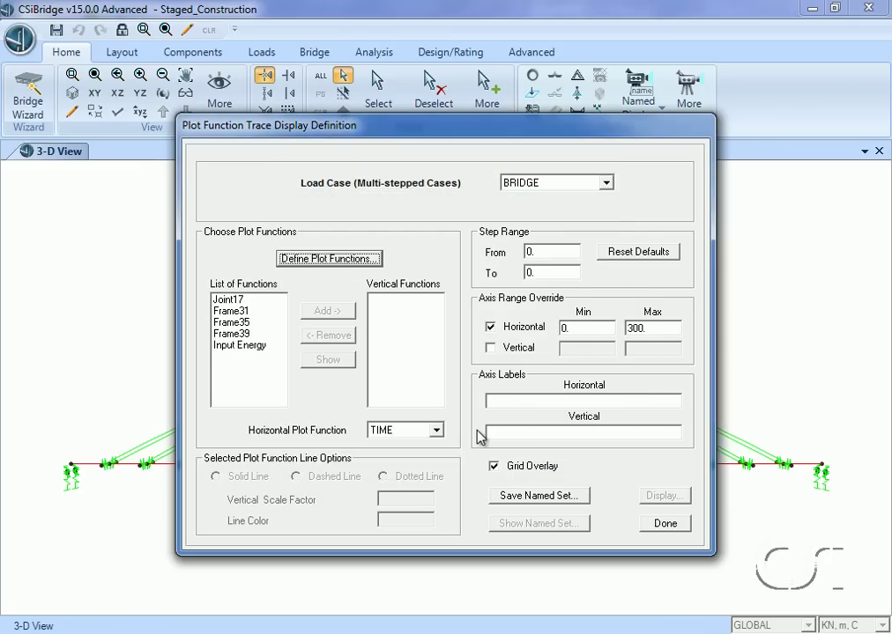
Plot Frame31, Frame35 and Frame39 together against TIME, with the horizontal axis maximum set to 45
click(219, 311)
shift+click(229, 335)
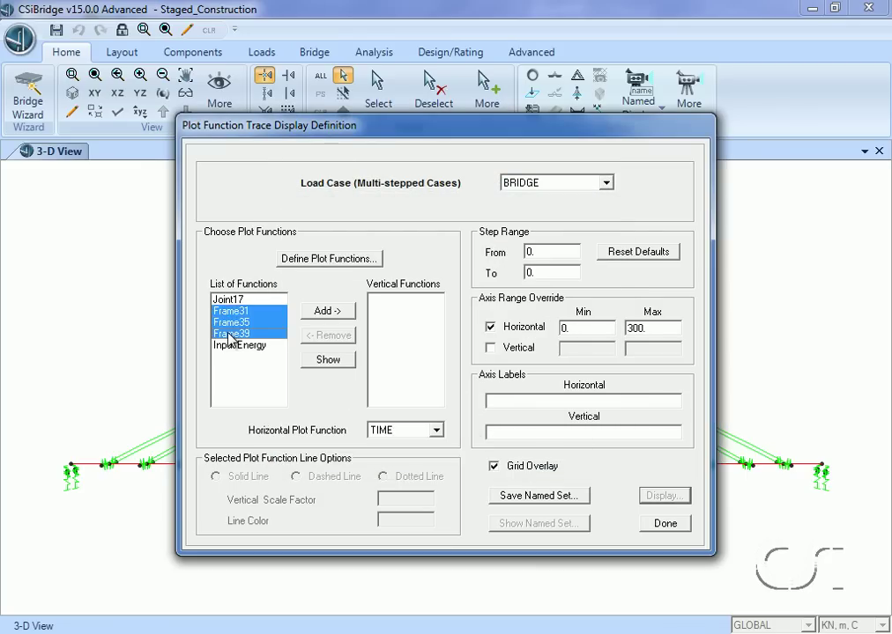
click(310, 317)
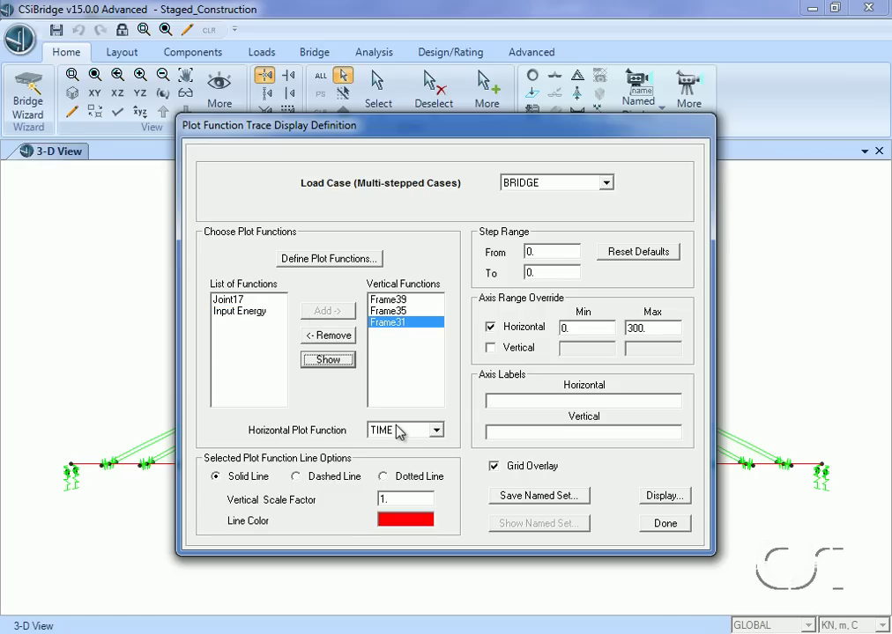
double_click(644, 330)
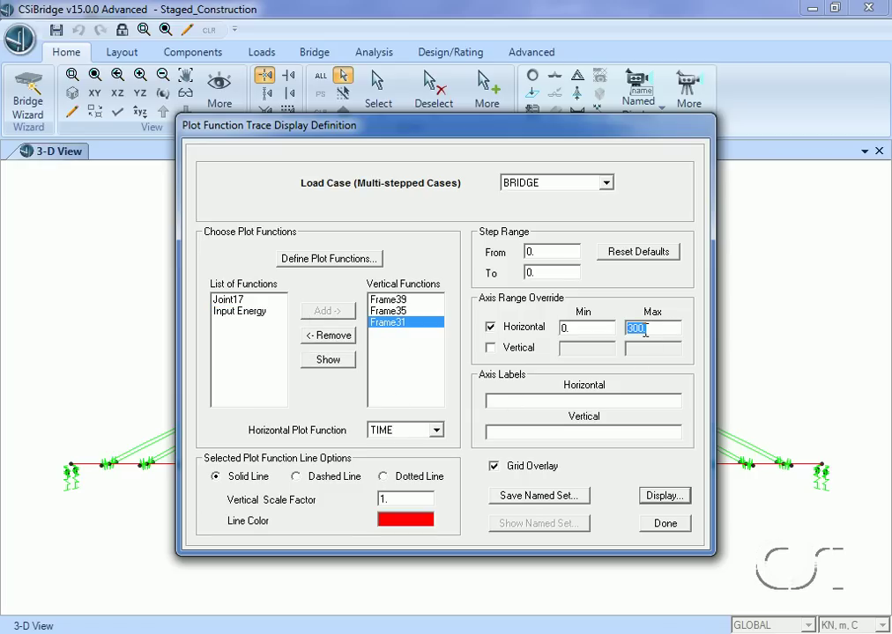
text(45)
click(657, 497)
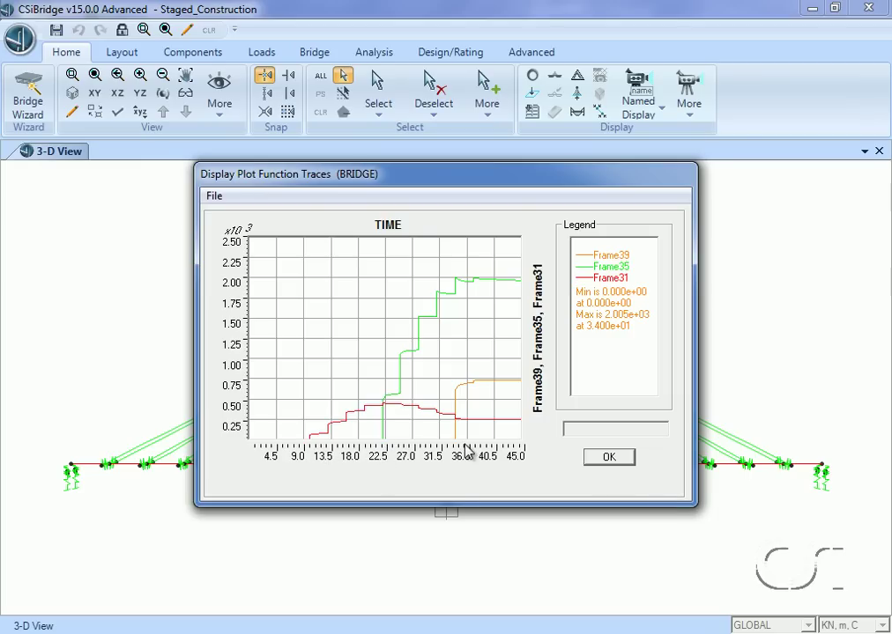
Close the cable force plot, remove Frame39, Frame35 and Frame31 from the vertical functions and finish the plot definition
click(609, 459)
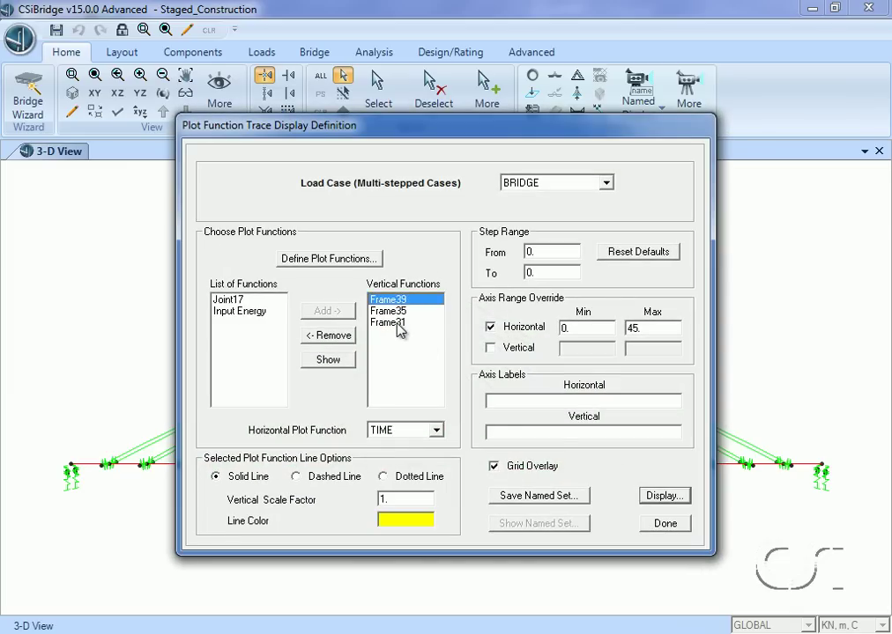
shift+click(399, 328)
click(328, 335)
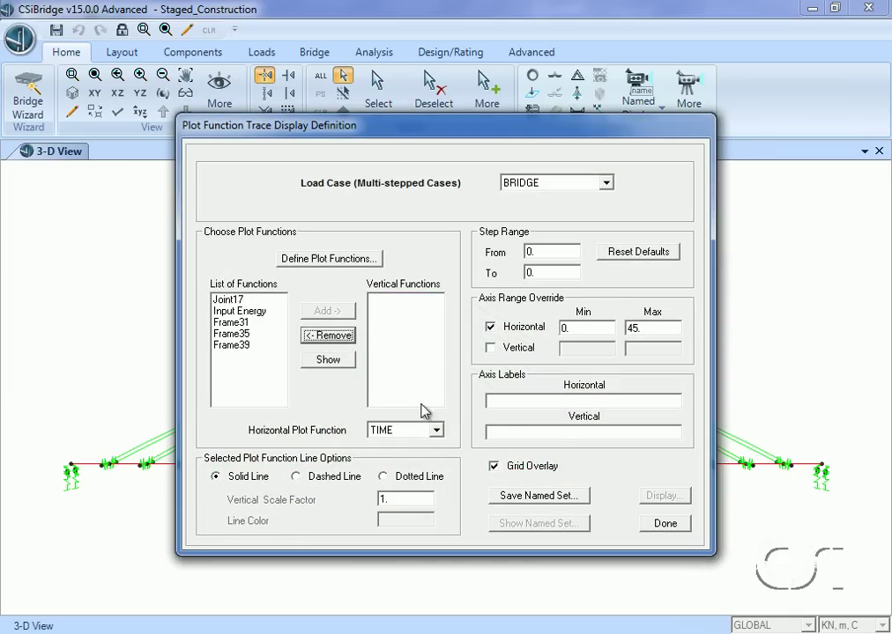
click(666, 524)
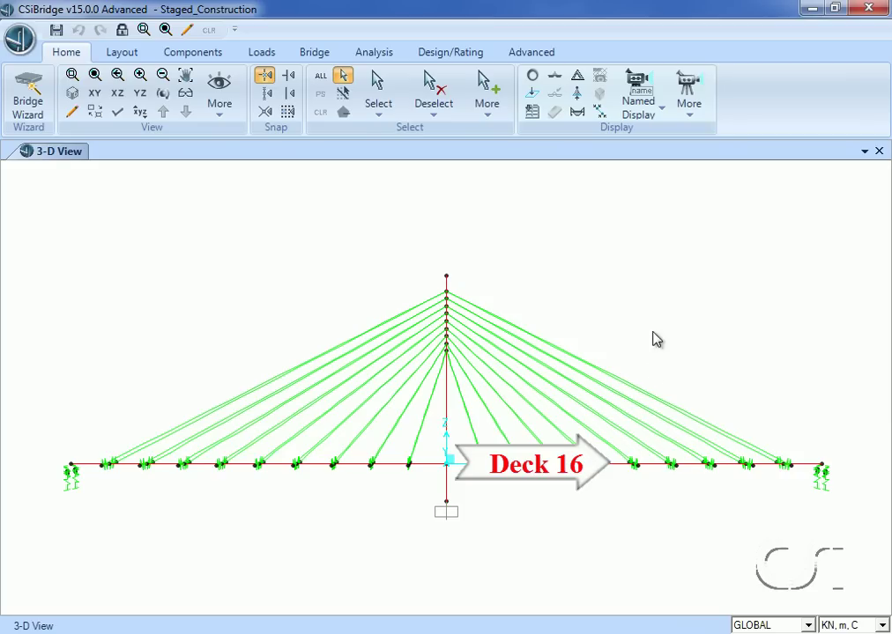
Define a frame plot function for Moment 3-3 in deck element 16 and accept the plot functions list
click(689, 115)
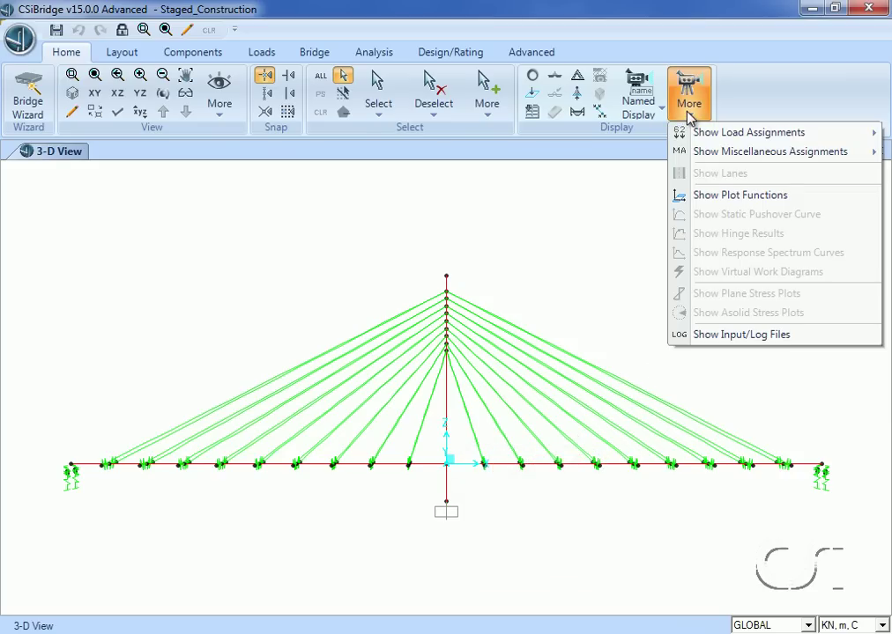
click(712, 197)
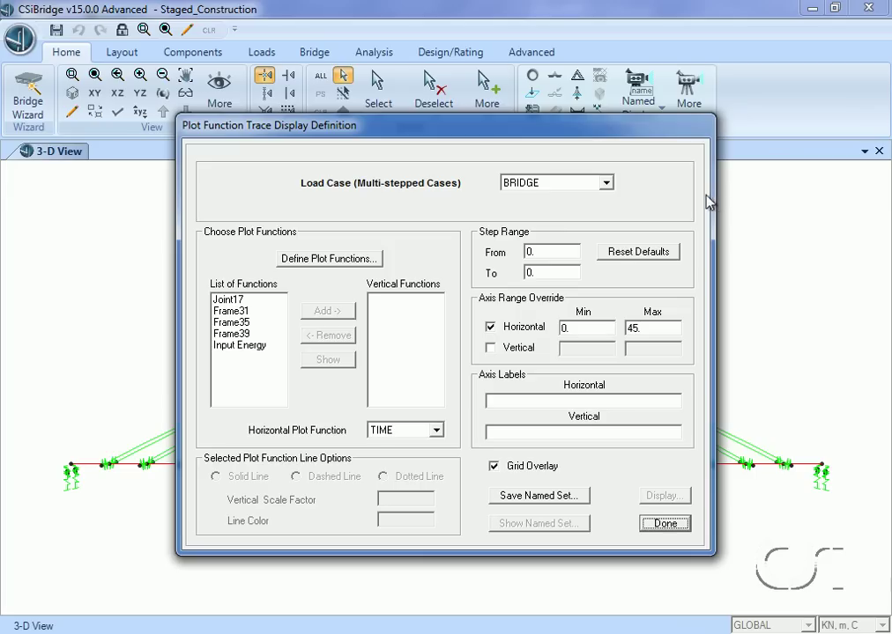
click(372, 260)
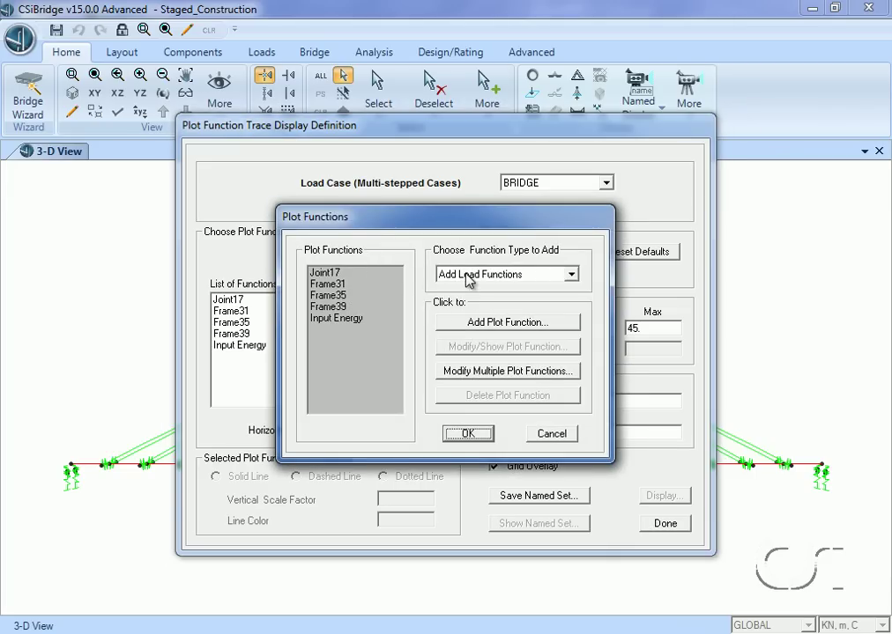
click(467, 276)
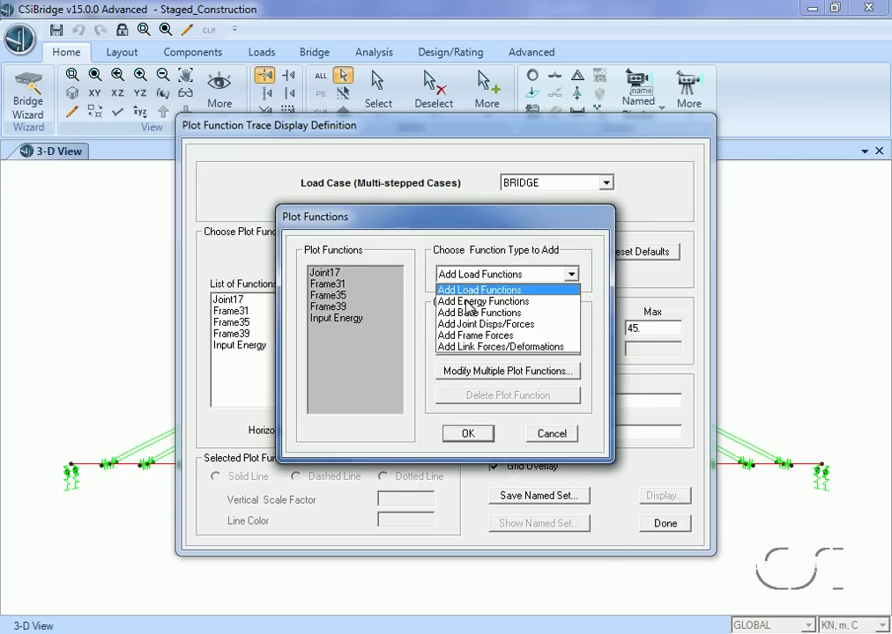
click(474, 335)
click(487, 323)
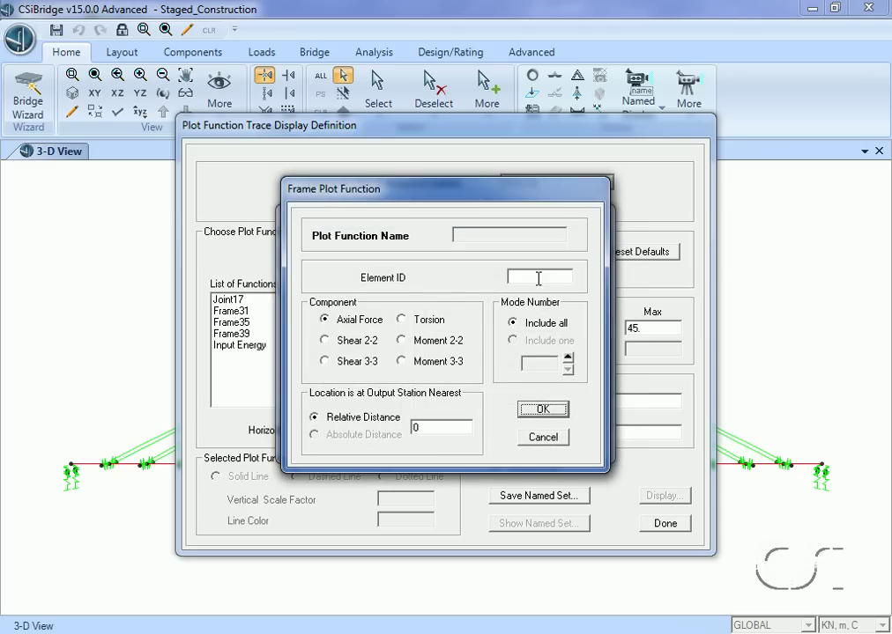
click(540, 276)
text(16)
click(403, 362)
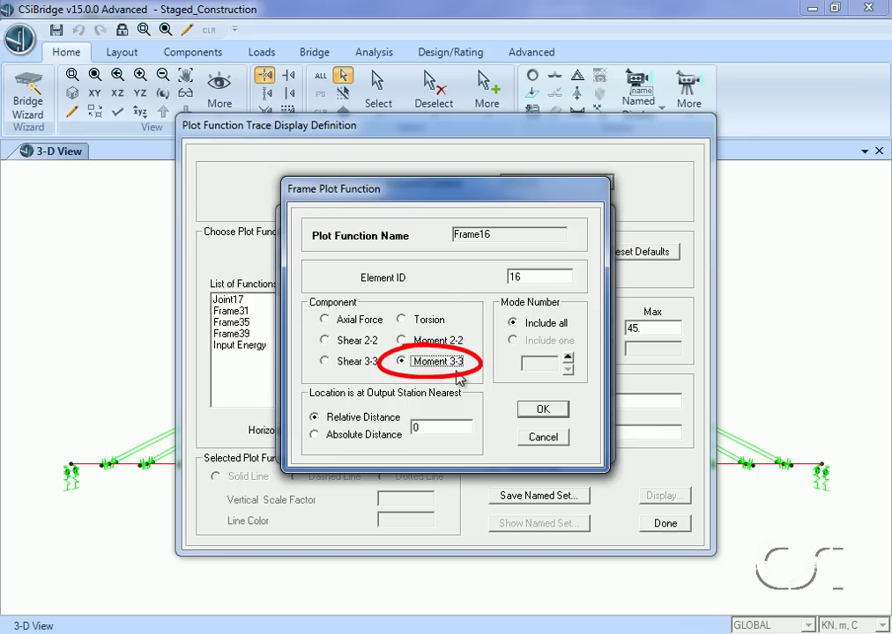
click(539, 409)
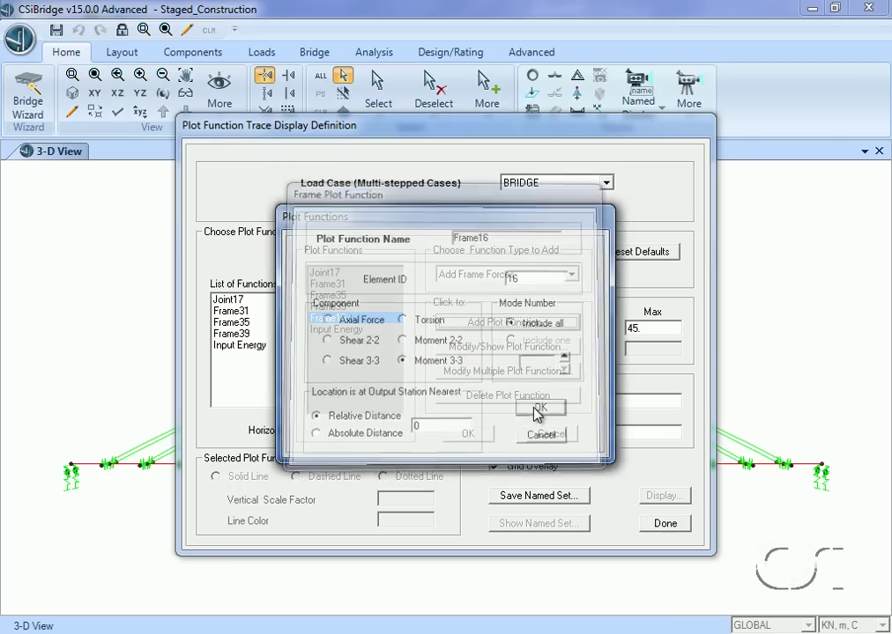
click(473, 434)
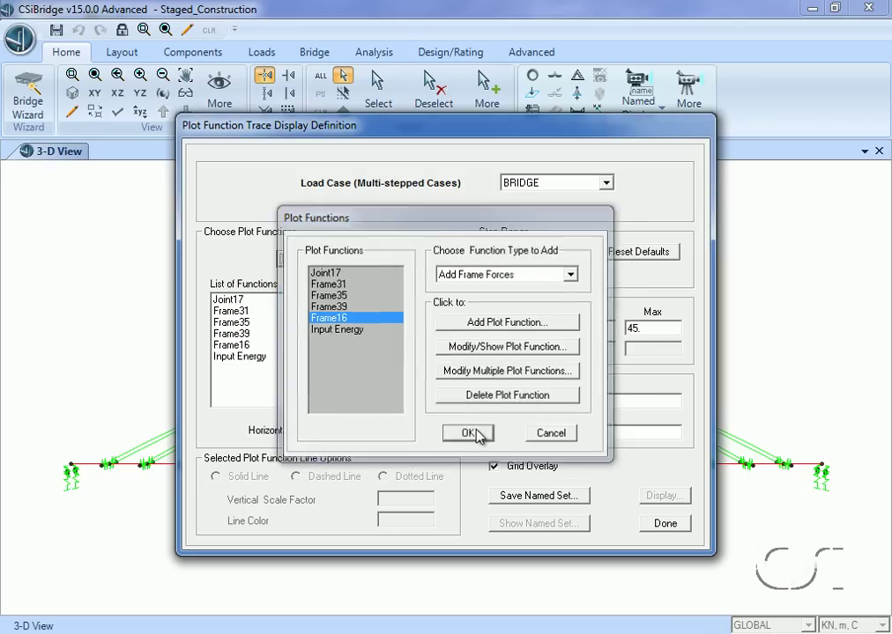
Plot Frame16 against TIME with the horizontal axis maximum set to 300, and close the plot and its definition
click(229, 347)
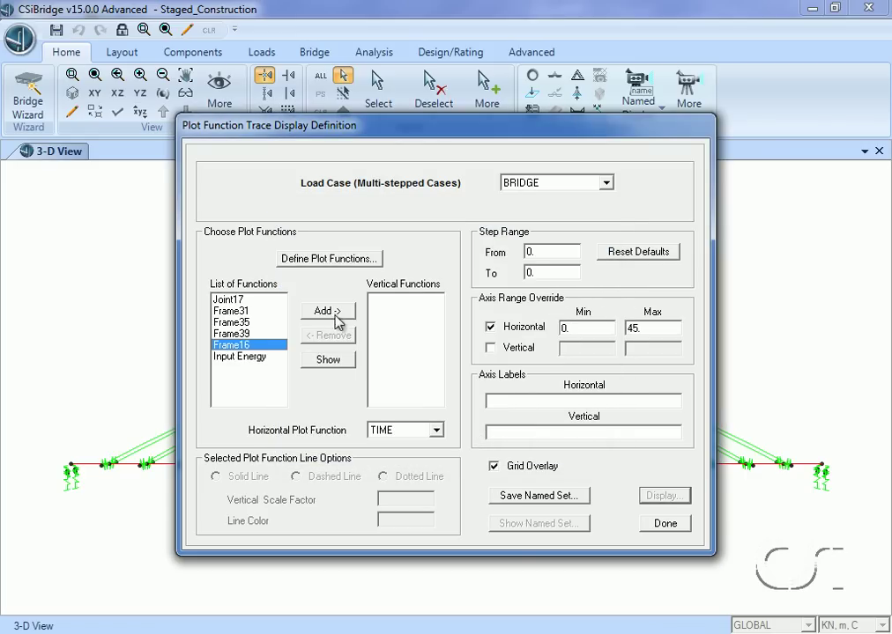
click(340, 312)
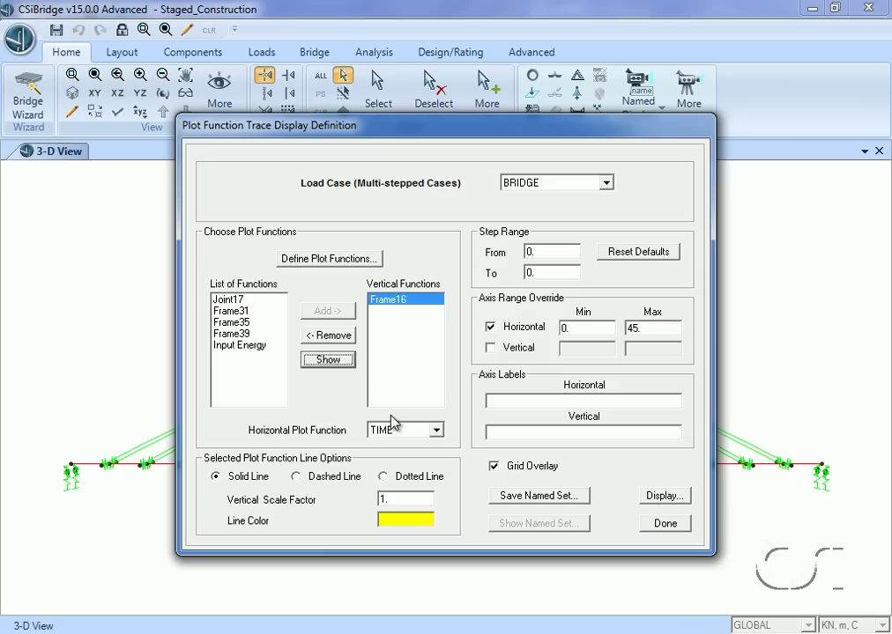
double_click(642, 328)
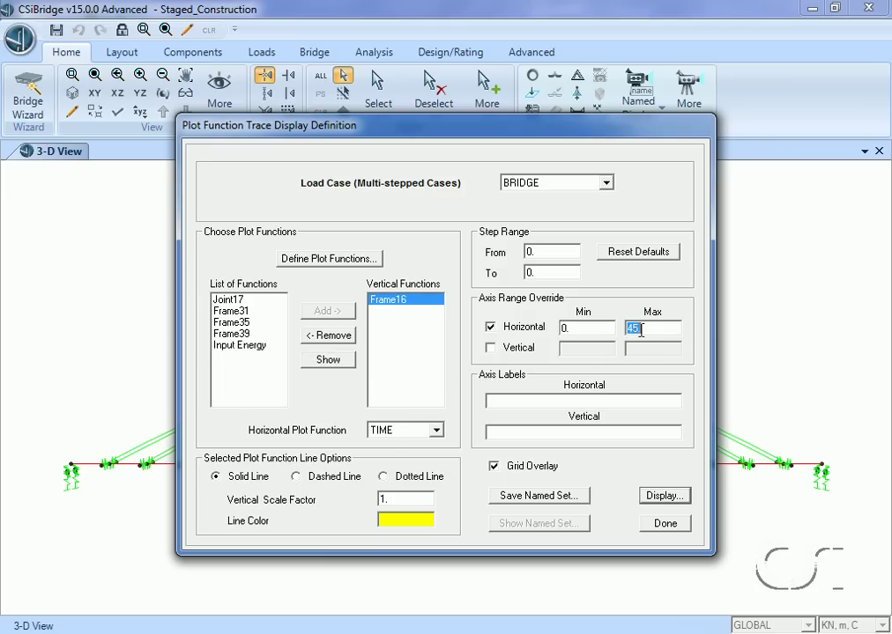
text(300)
click(663, 498)
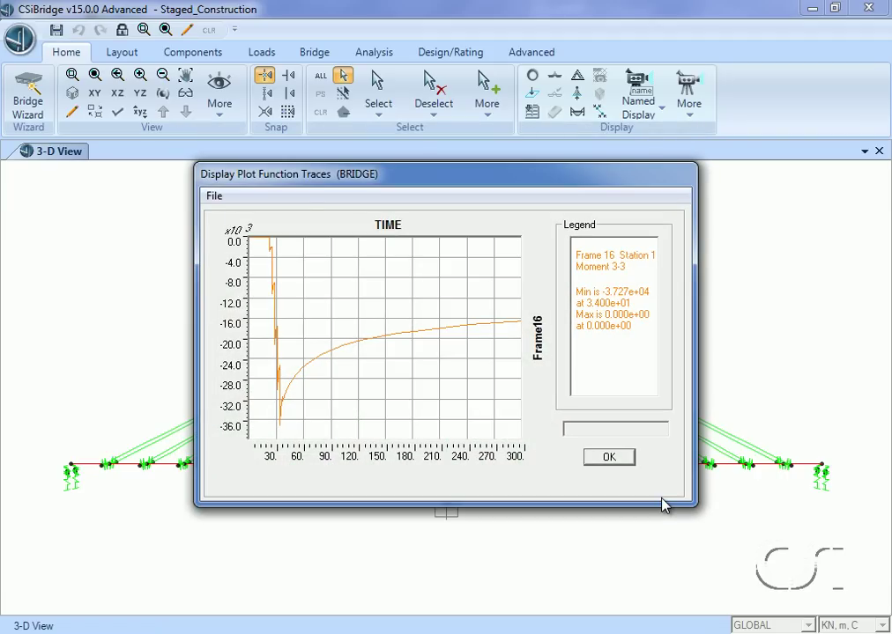
click(608, 458)
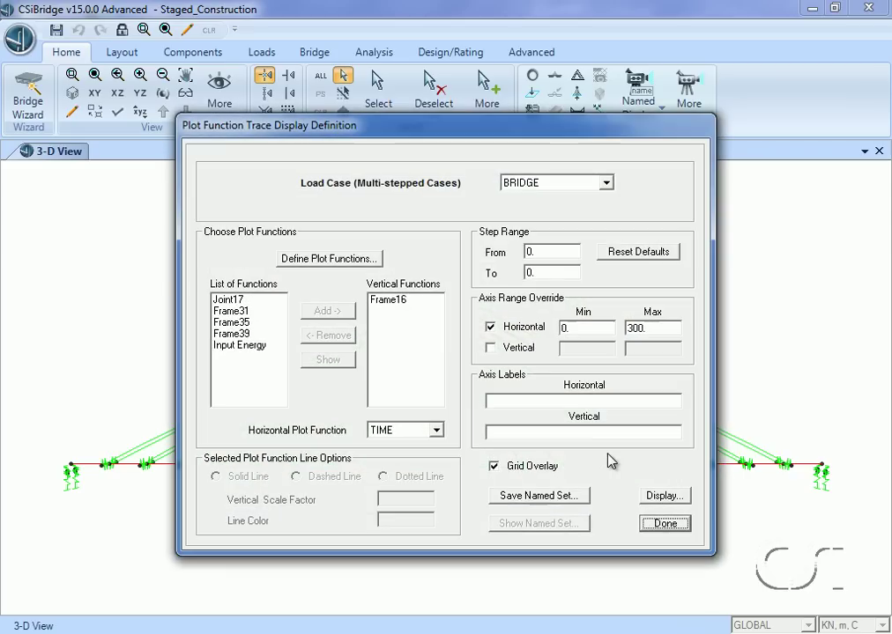
click(662, 525)
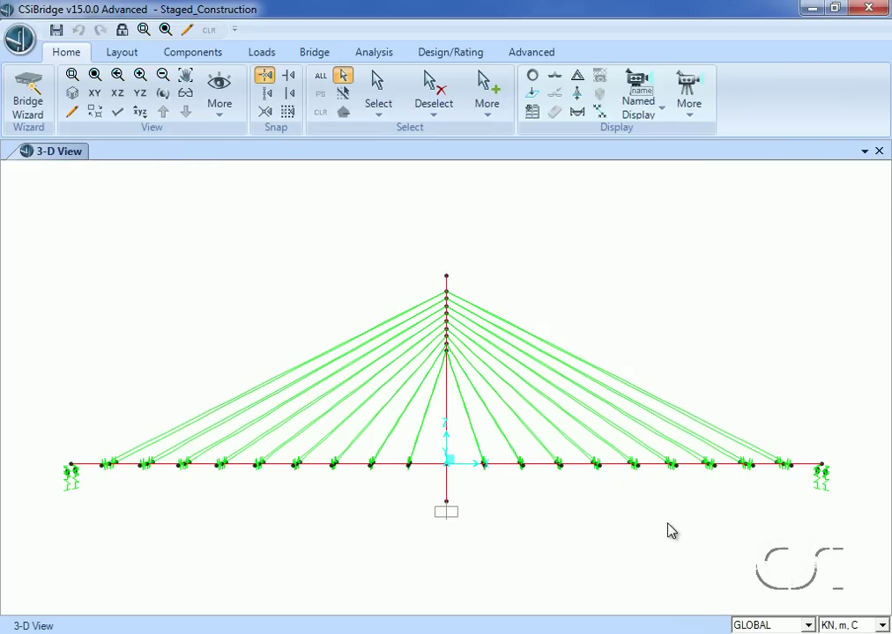